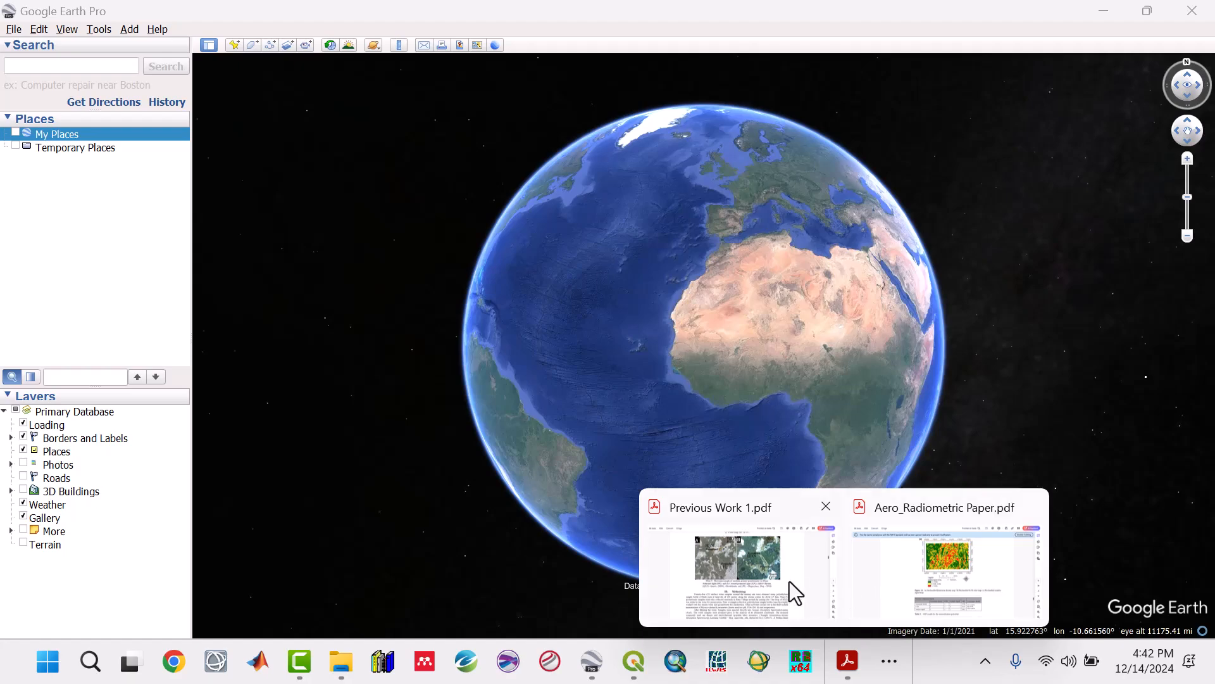
Step: Open Previous Work 1.pdf and find the mine tailings' latitude and longitude in the Plate IV caption on page 6
{"action": "left_click", "coordinate": [791, 588]}
{"action": "scroll", "coordinate": [695, 433], "scroll_direction": "up", "scroll_amount": 4}
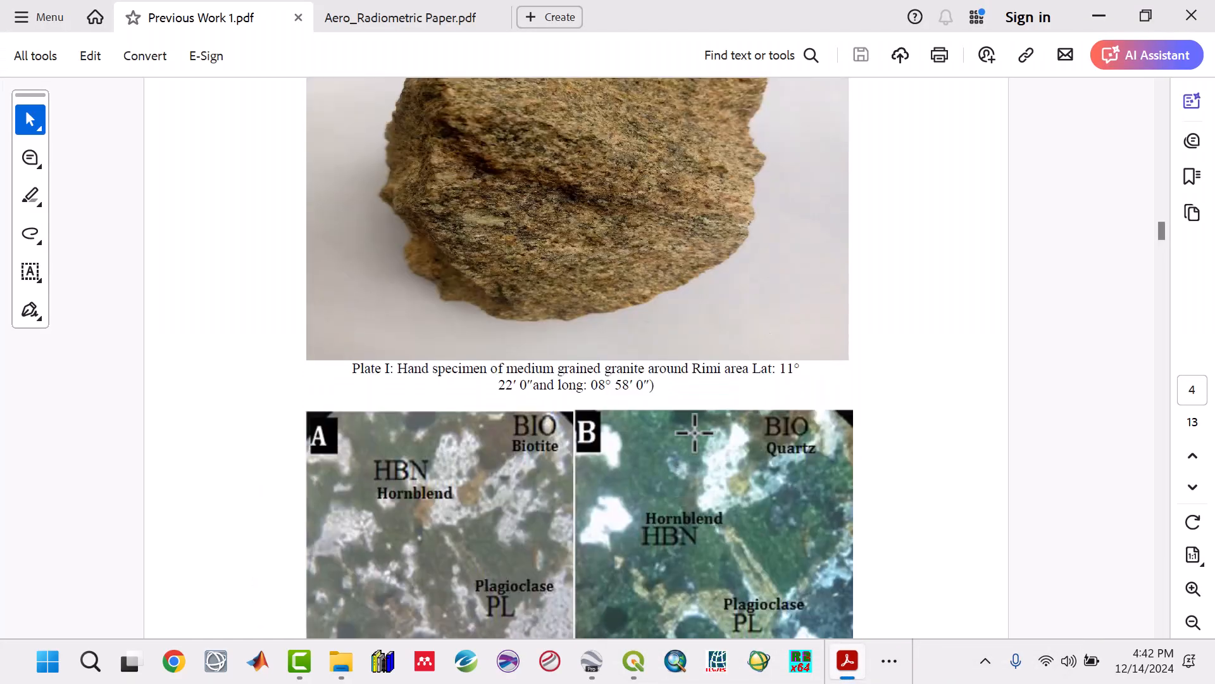
{"action": "scroll", "coordinate": [695, 431], "scroll_direction": "down", "scroll_amount": 7}
{"action": "scroll", "coordinate": [694, 431], "scroll_direction": "down", "scroll_amount": 20}
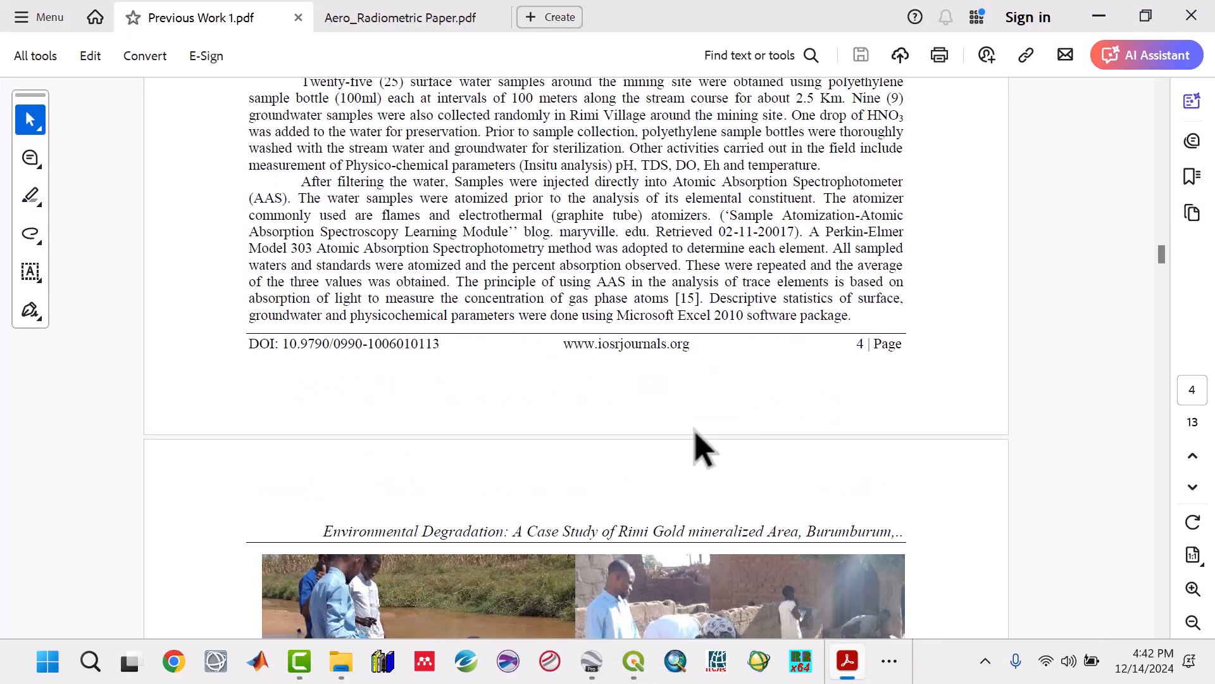
{"action": "scroll", "coordinate": [694, 432], "scroll_direction": "down", "scroll_amount": 20}
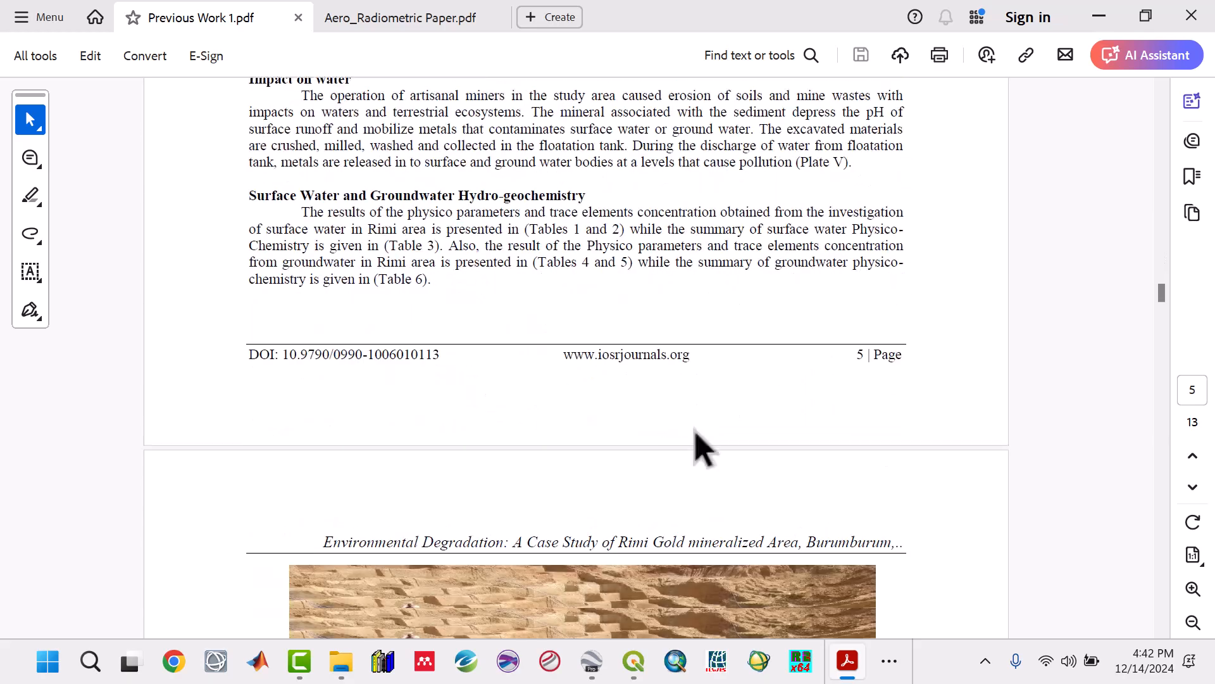
{"action": "scroll", "coordinate": [695, 433], "scroll_direction": "down", "scroll_amount": 1}
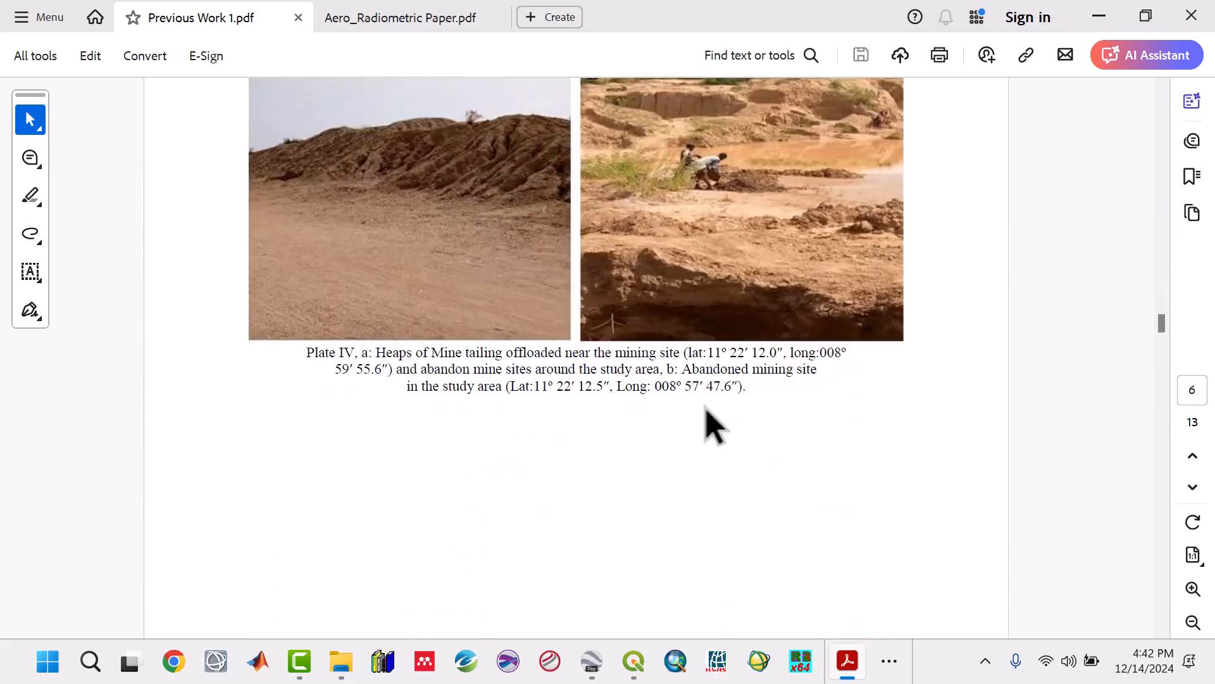
{"action": "left_click_drag", "start_coordinate": [712, 350], "coordinate": [771, 348]}
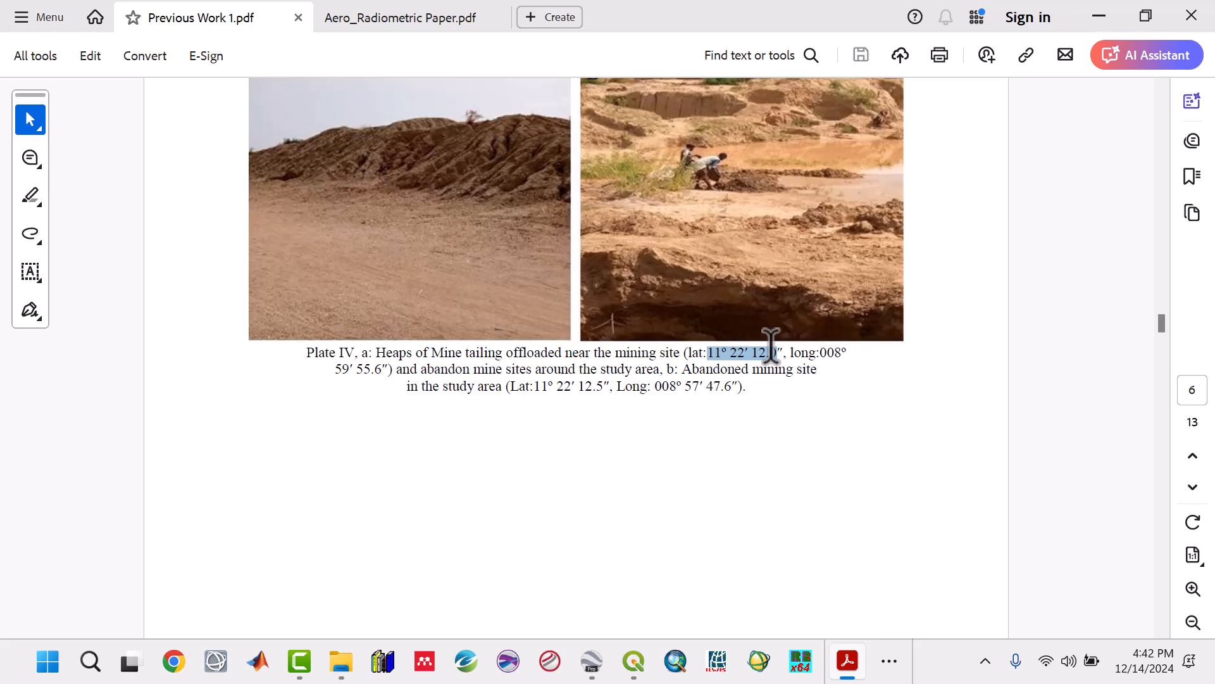
{"action": "left_click", "coordinate": [728, 361]}
Step: Switch to File Explorer and open the Mininig Sites text file from the RC1 folder
{"action": "mouse_move", "coordinate": [833, 673]}
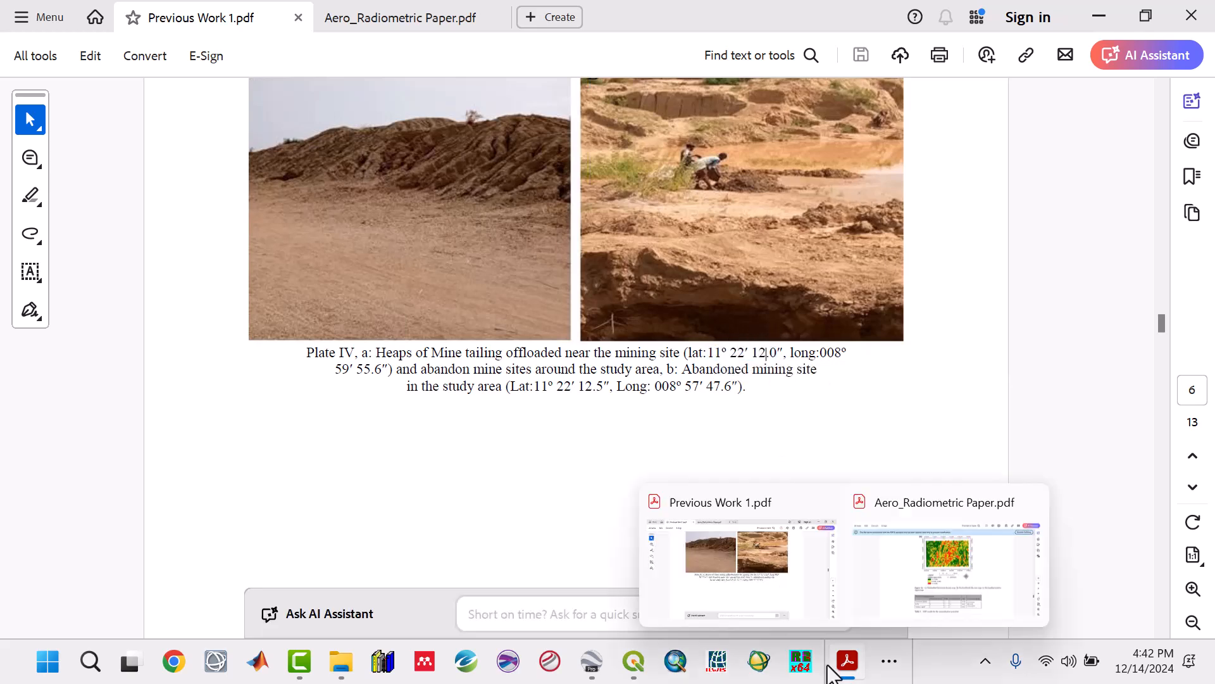
{"action": "mouse_move", "coordinate": [333, 663]}
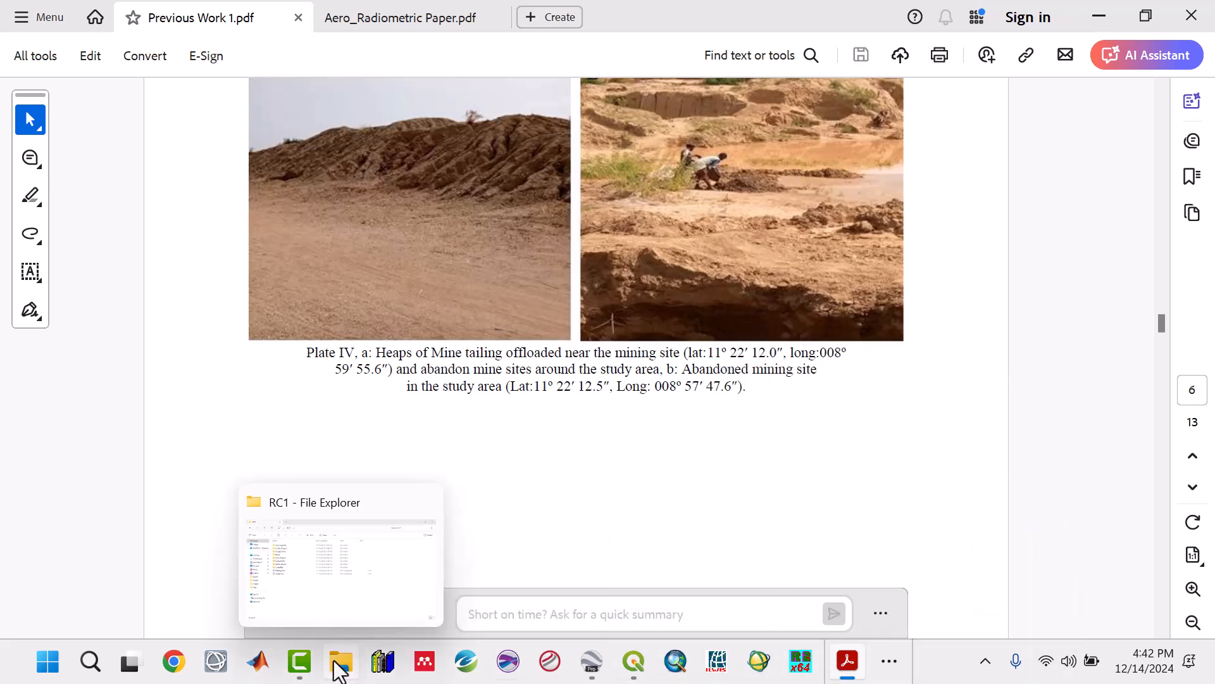
{"action": "left_click", "coordinate": [337, 581]}
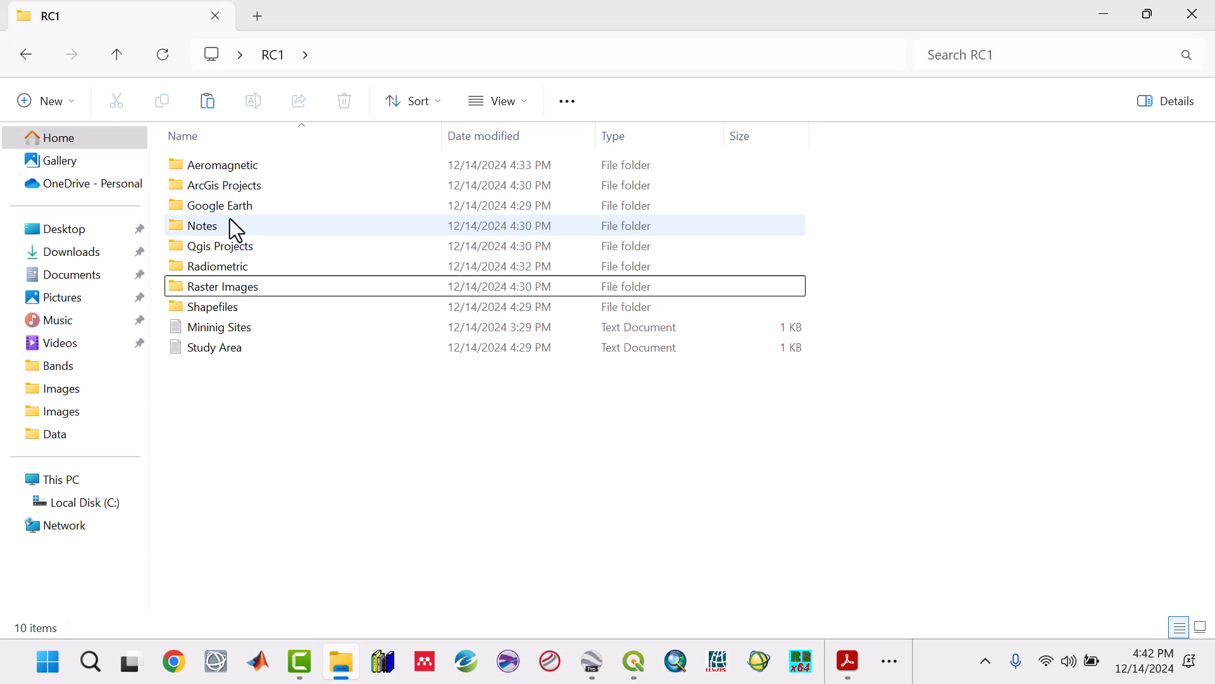
{"action": "left_click", "coordinate": [223, 328]}
{"action": "double_click", "coordinate": [222, 329]}
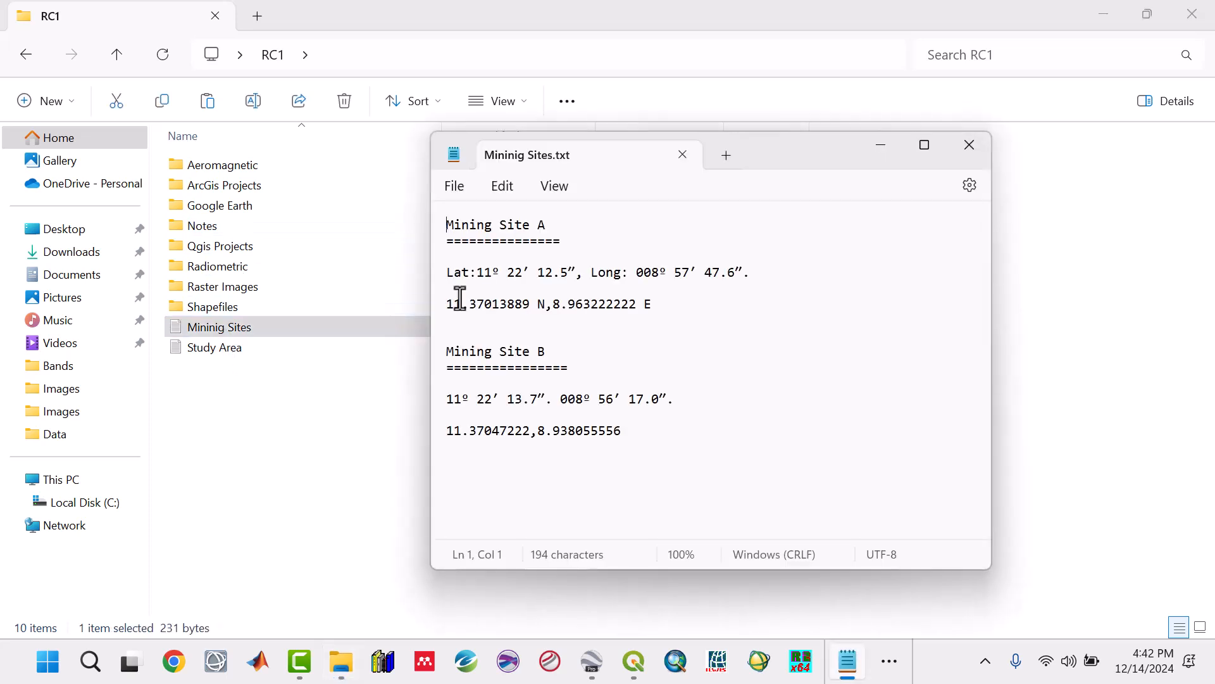
{"action": "left_click_drag", "start_coordinate": [576, 273], "coordinate": [542, 274]}
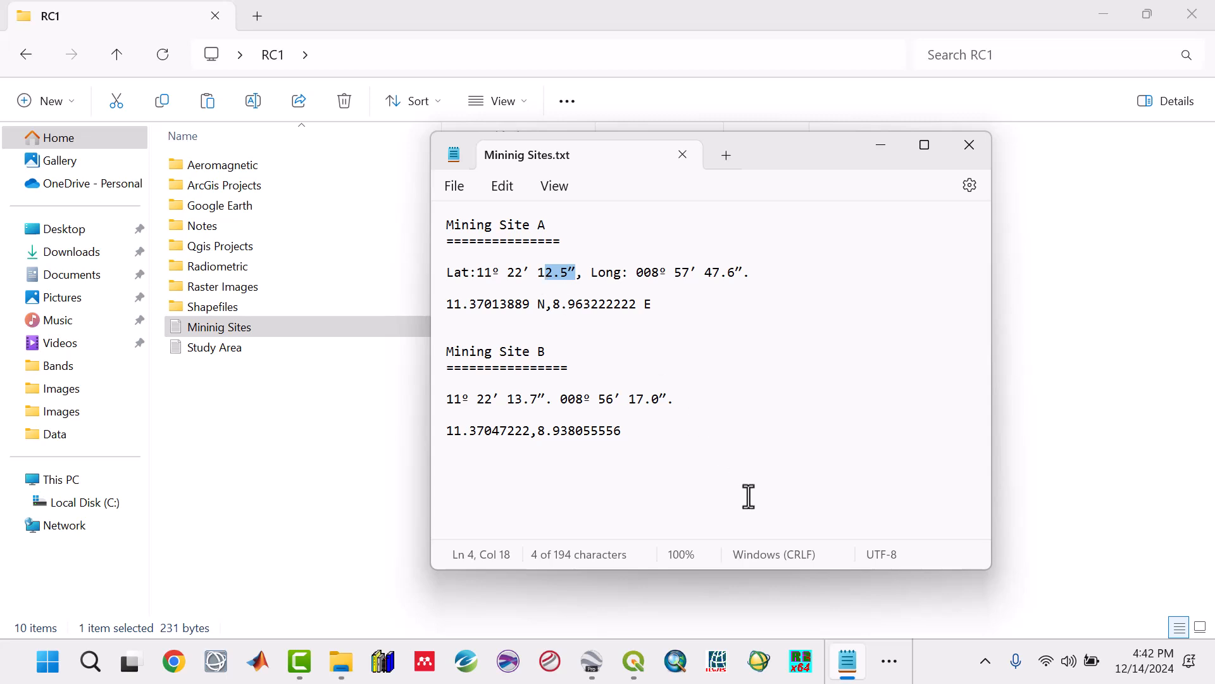
Step: Return to Previous Work 1.pdf and check the abandoned mining site's coordinates in the Plate IV caption
{"action": "left_click", "coordinate": [892, 663]}
{"action": "mouse_move", "coordinate": [849, 604]}
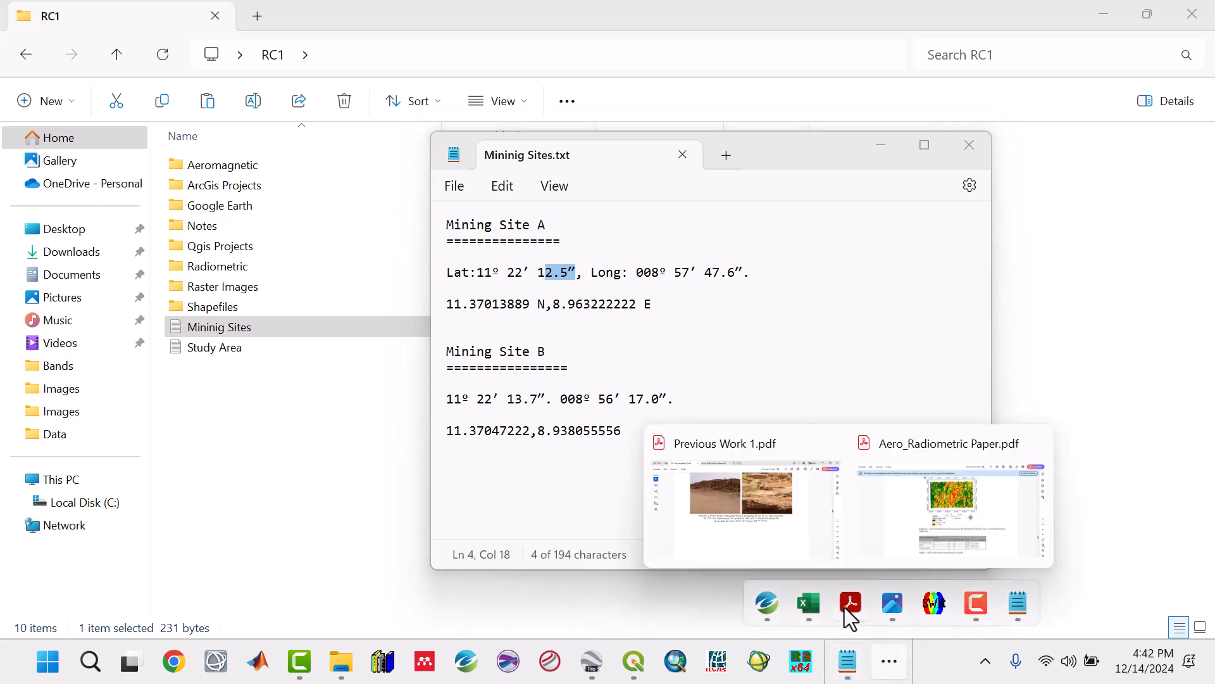
{"action": "left_click", "coordinate": [800, 537]}
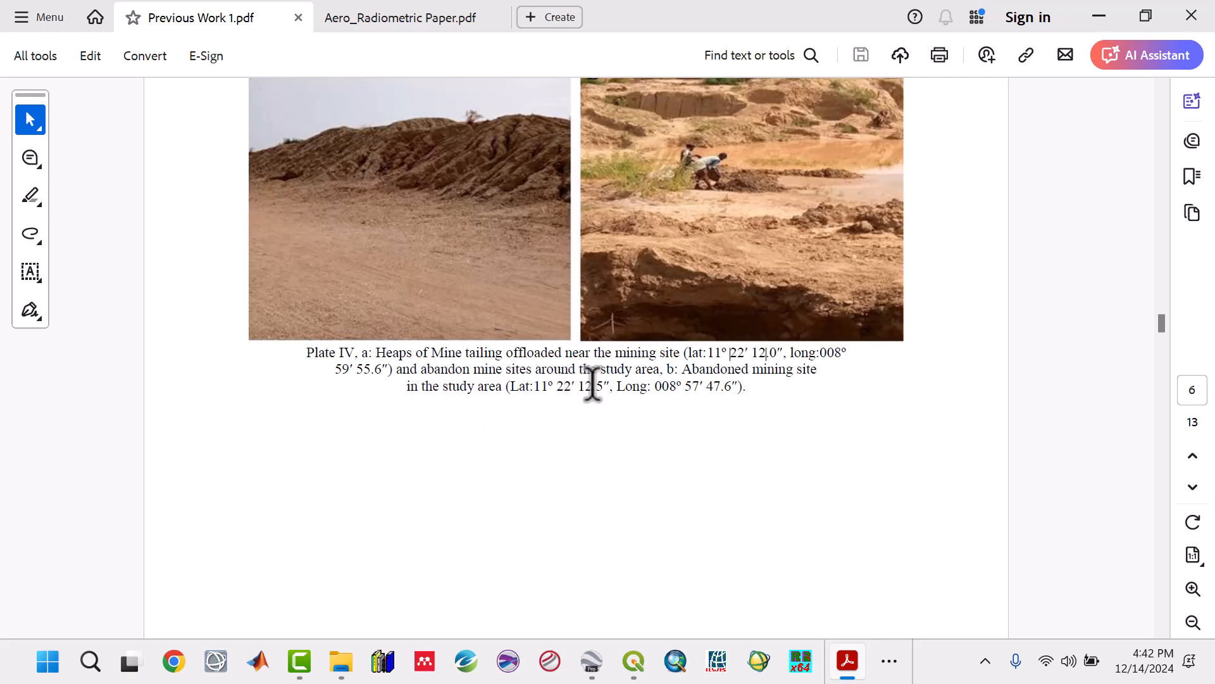
{"action": "left_click_drag", "start_coordinate": [612, 385], "coordinate": [540, 384]}
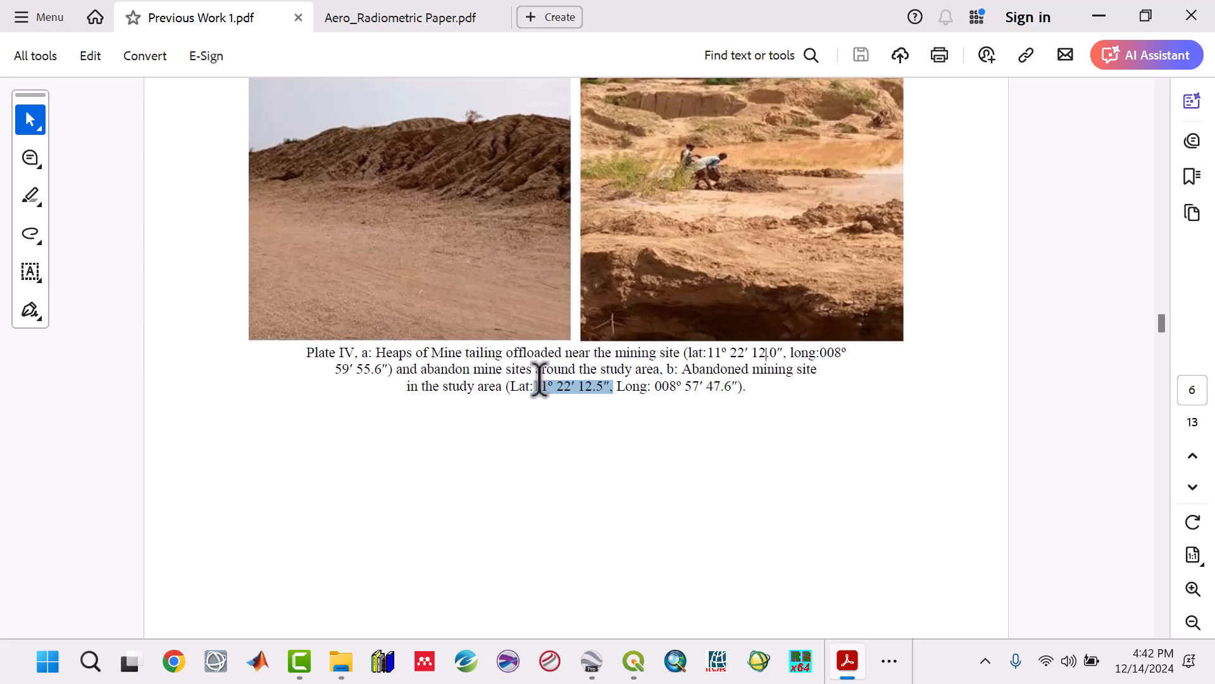
{"action": "left_click", "coordinate": [693, 380]}
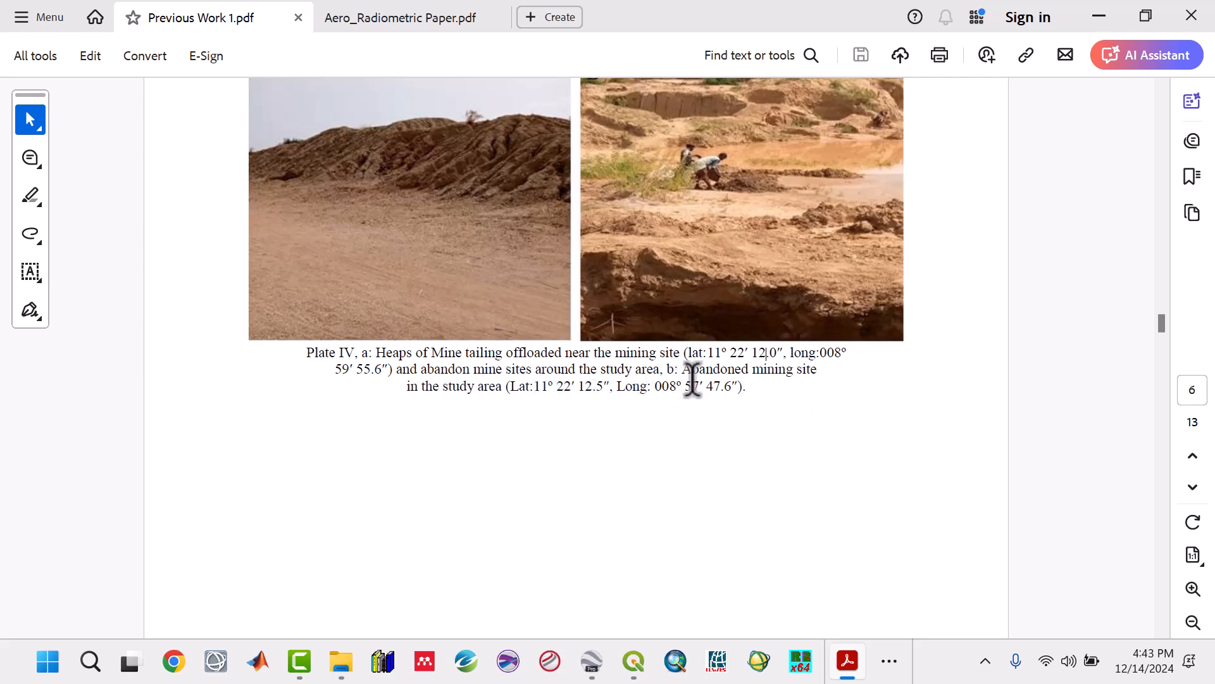
Step: Go back to the Mininig Sites text file and compare Mining Site A's degree-minute-second coordinates with their decimal equivalents
{"action": "left_click", "coordinate": [886, 666]}
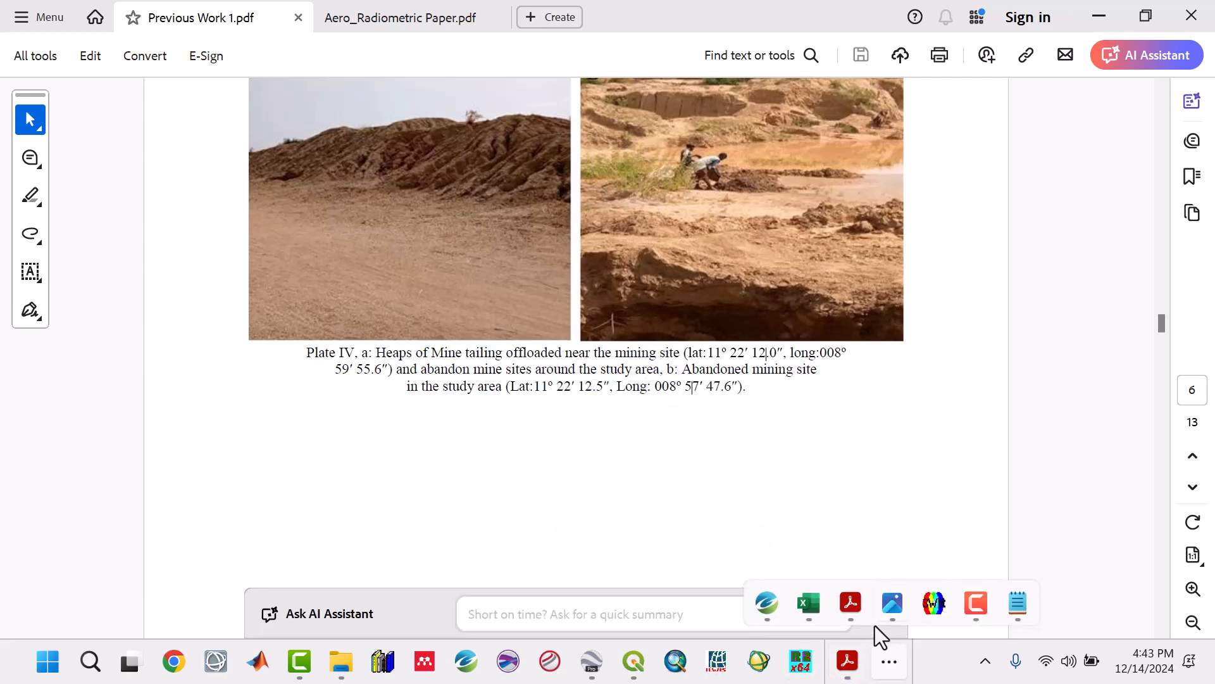
{"action": "left_click", "coordinate": [1017, 603]}
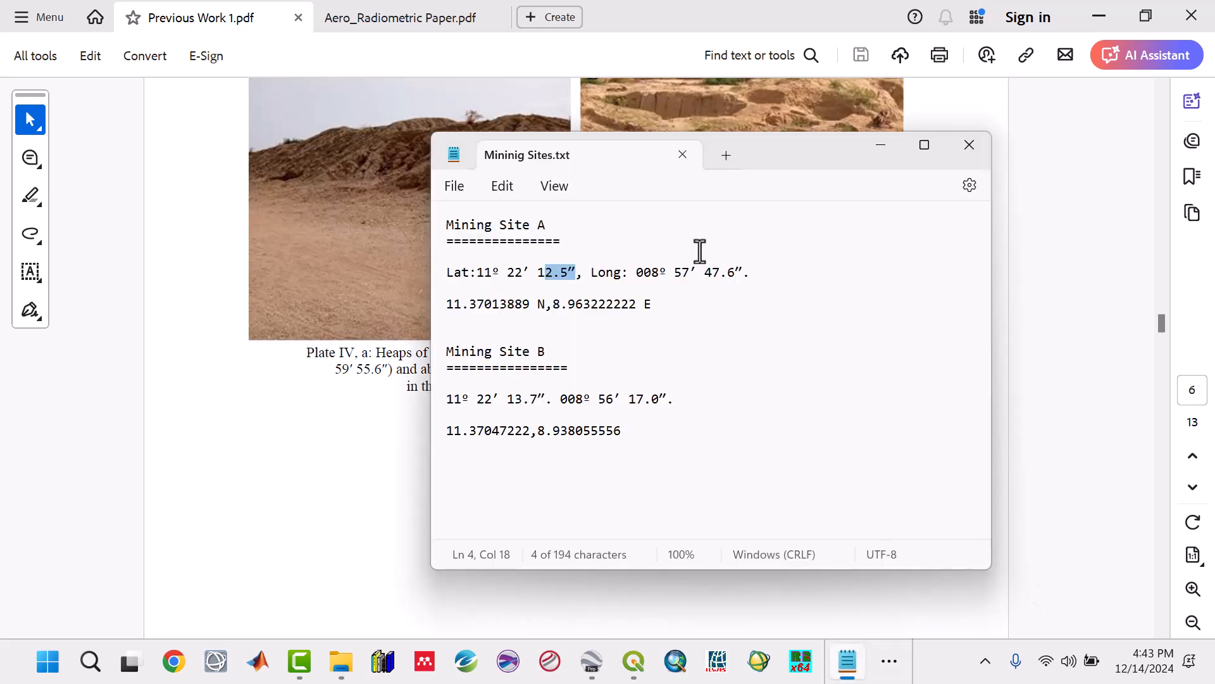
{"action": "left_click_drag", "start_coordinate": [751, 272], "coordinate": [469, 279]}
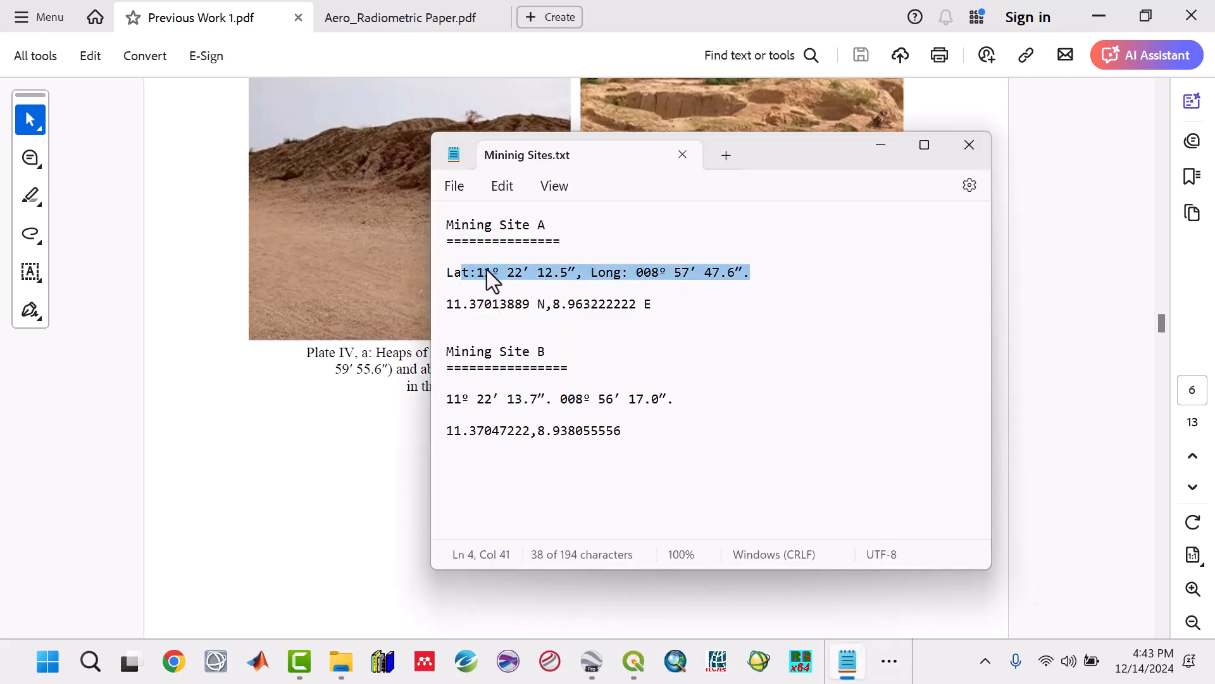
{"action": "left_click", "coordinate": [508, 267]}
{"action": "left_click", "coordinate": [516, 272]}
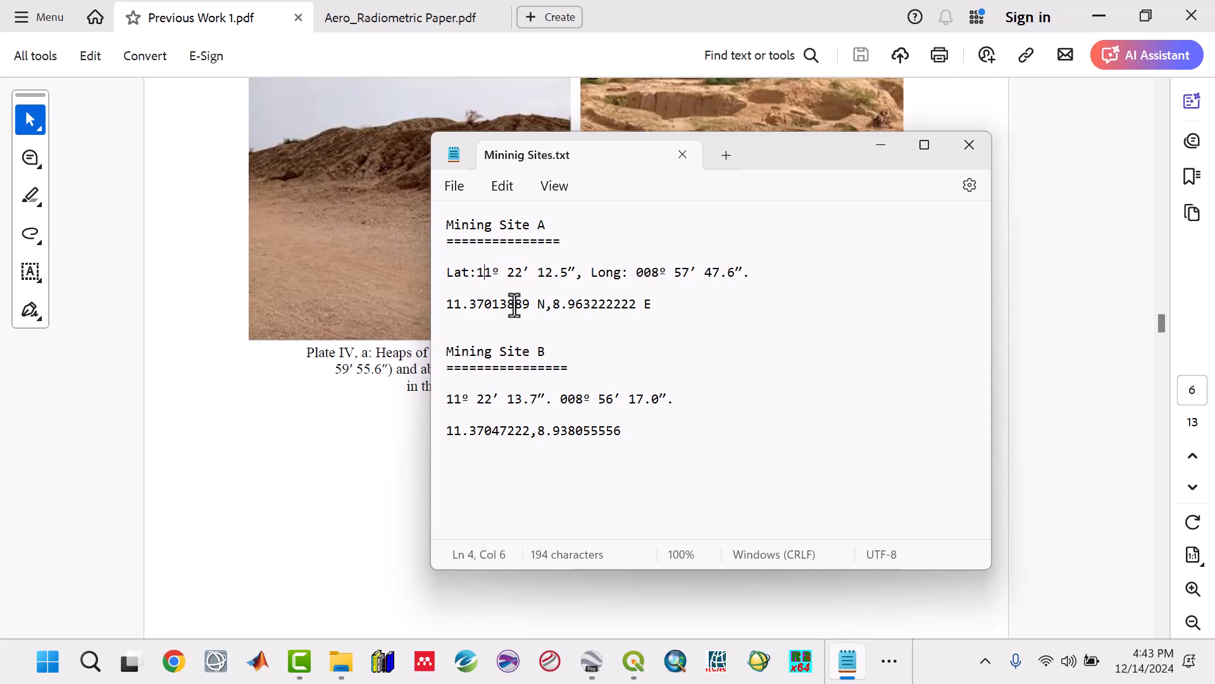
{"action": "left_click_drag", "start_coordinate": [530, 304], "coordinate": [449, 307]}
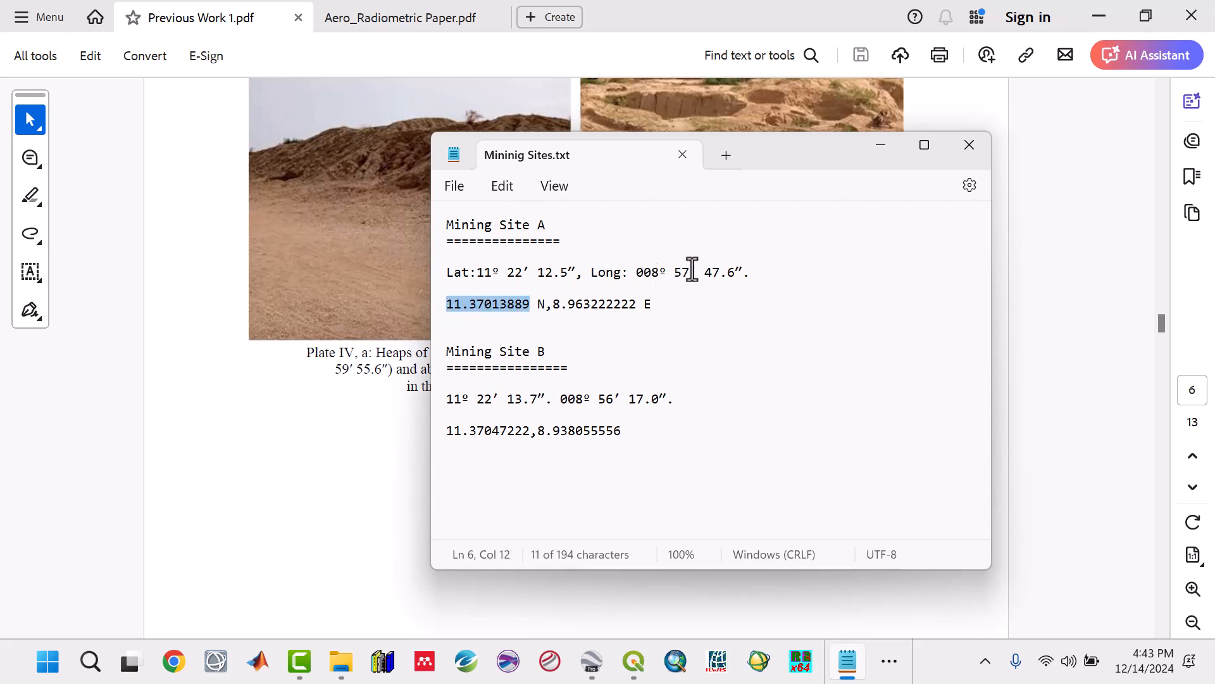
{"action": "left_click_drag", "start_coordinate": [692, 269], "coordinate": [675, 269]}
{"action": "left_click", "coordinate": [660, 272]}
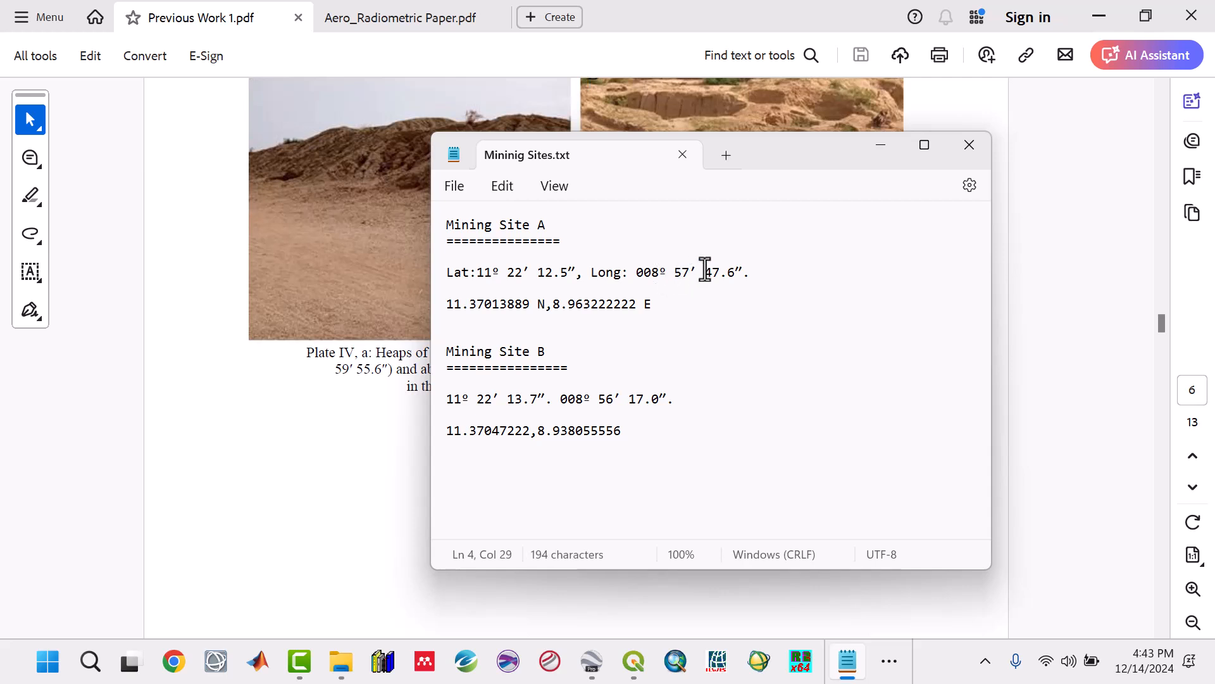
{"action": "left_click_drag", "start_coordinate": [734, 273], "coordinate": [710, 273]}
{"action": "left_click_drag", "start_coordinate": [638, 306], "coordinate": [552, 307]}
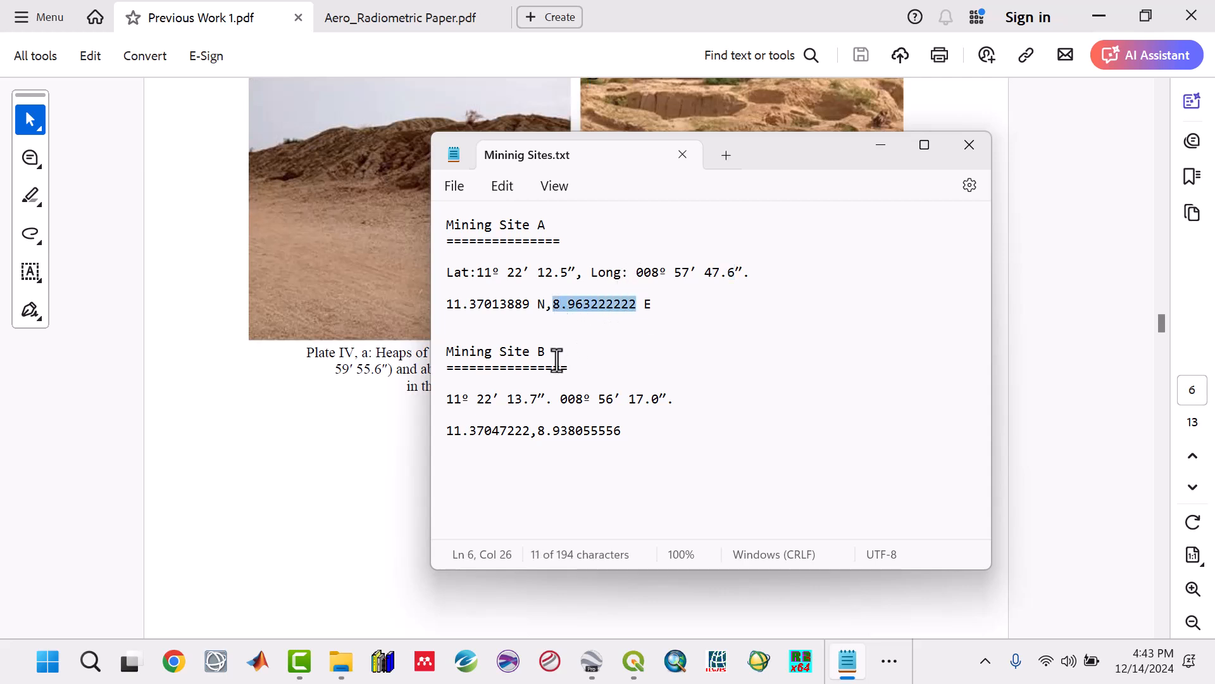
{"action": "left_click", "coordinate": [557, 356]}
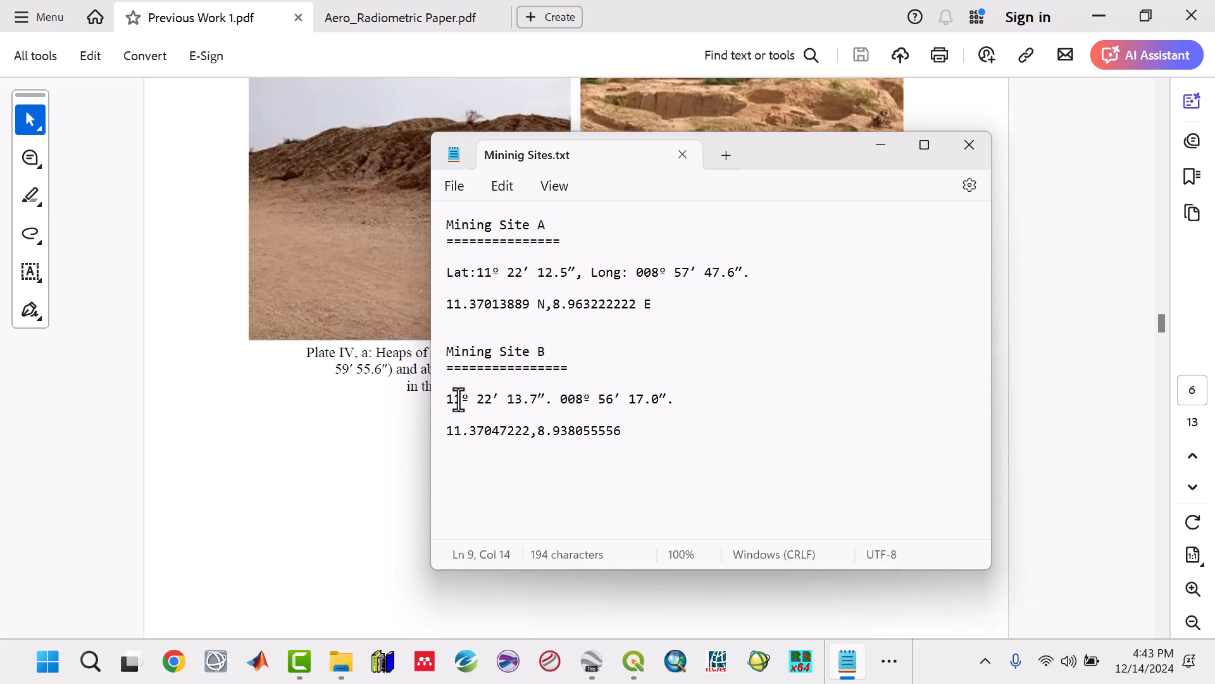
Step: Find the gold milling and washing site's coordinates in the Plate V caption of Previous Work 1.pdf, then minimize the PDF
{"action": "left_click", "coordinate": [388, 467]}
{"action": "scroll", "coordinate": [428, 449], "scroll_direction": "down", "scroll_amount": 8}
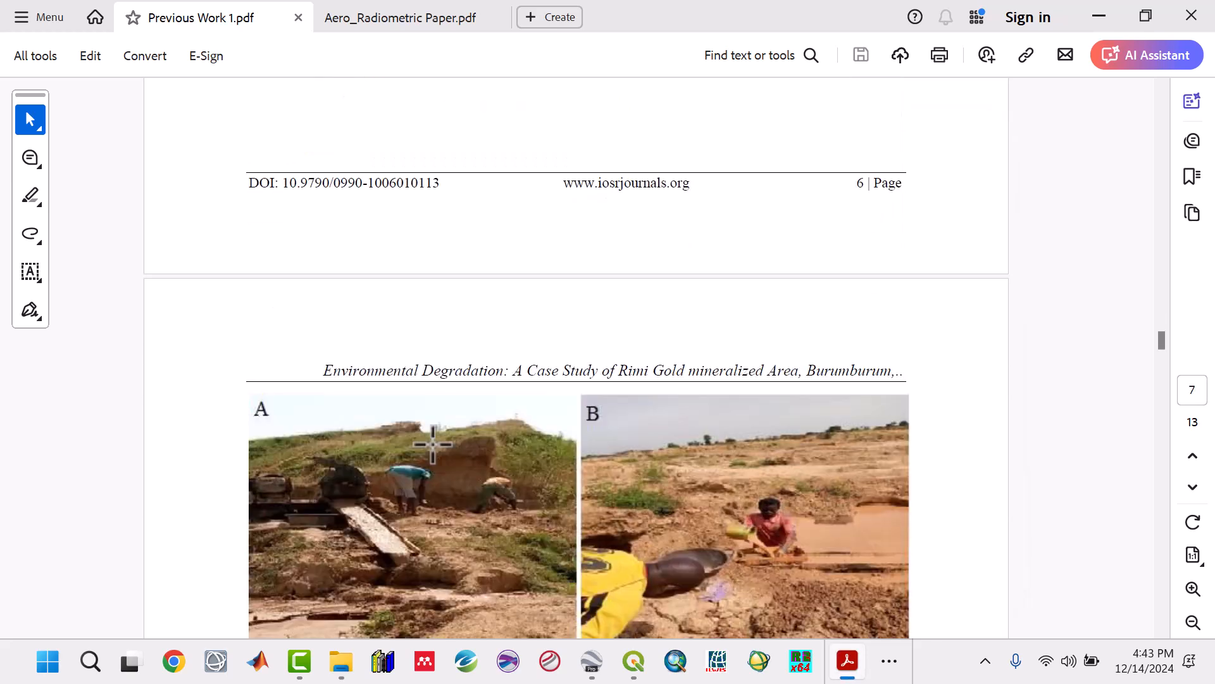
{"action": "scroll", "coordinate": [433, 444], "scroll_direction": "down", "scroll_amount": 8}
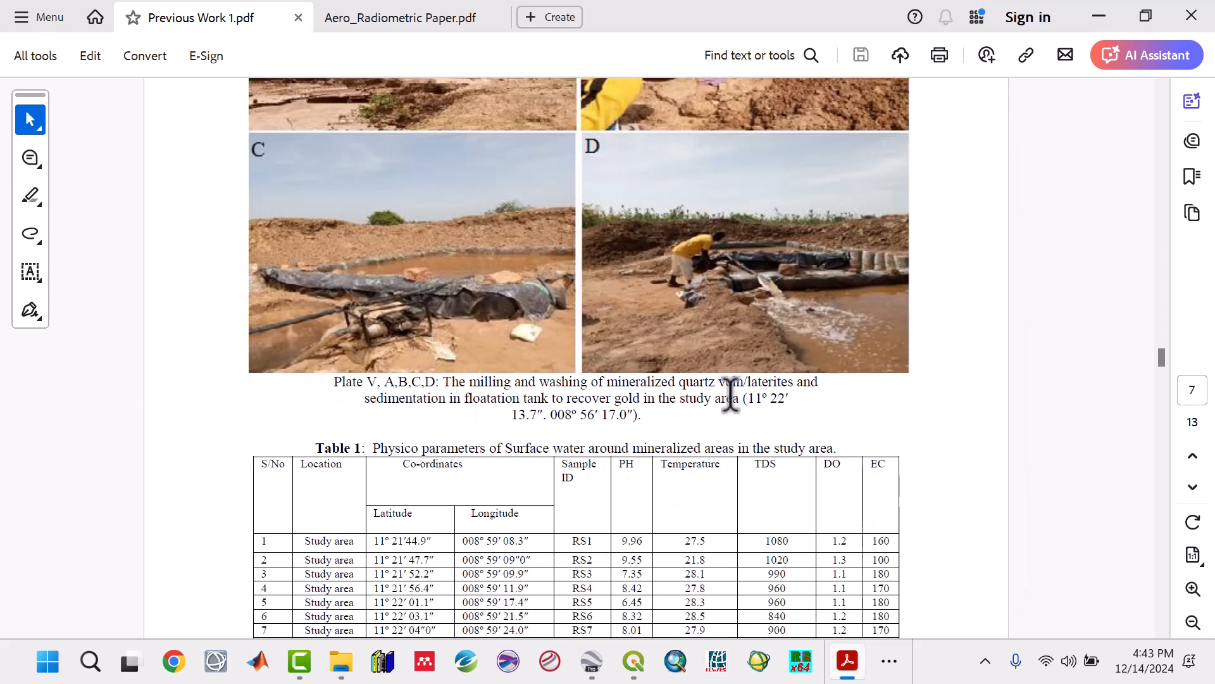
{"action": "left_click_drag", "start_coordinate": [777, 398], "coordinate": [792, 398]}
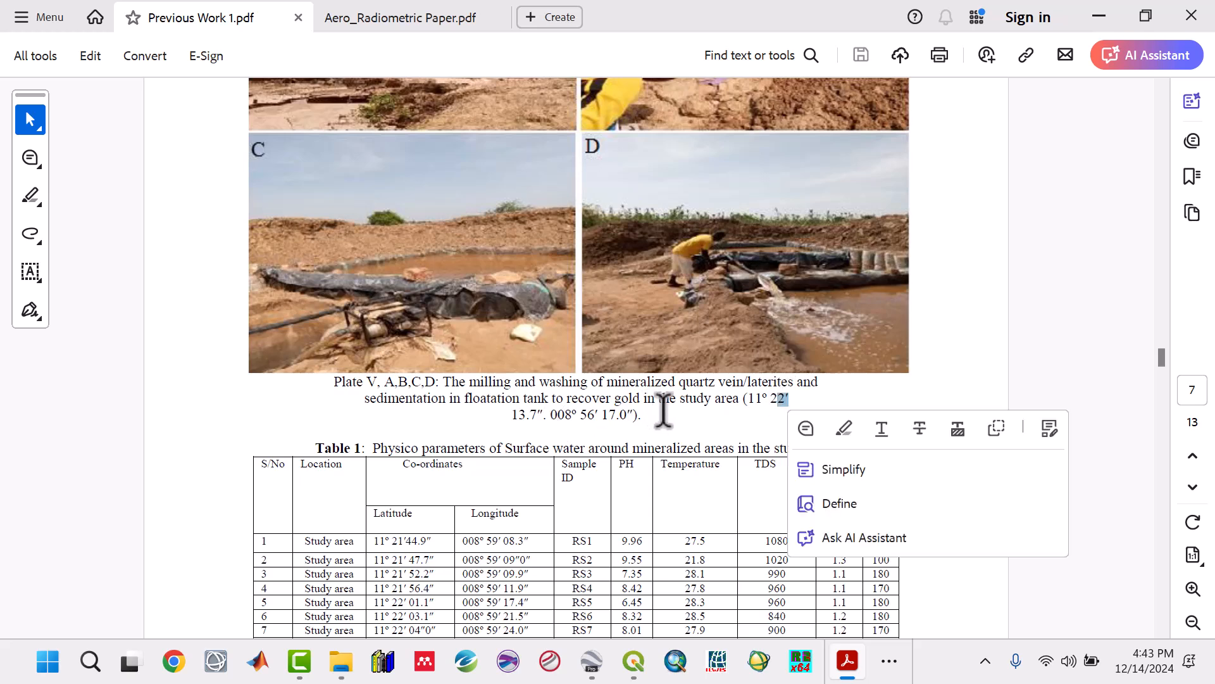
{"action": "left_click_drag", "start_coordinate": [661, 400], "coordinate": [643, 415]}
{"action": "left_click", "coordinate": [1101, 16]}
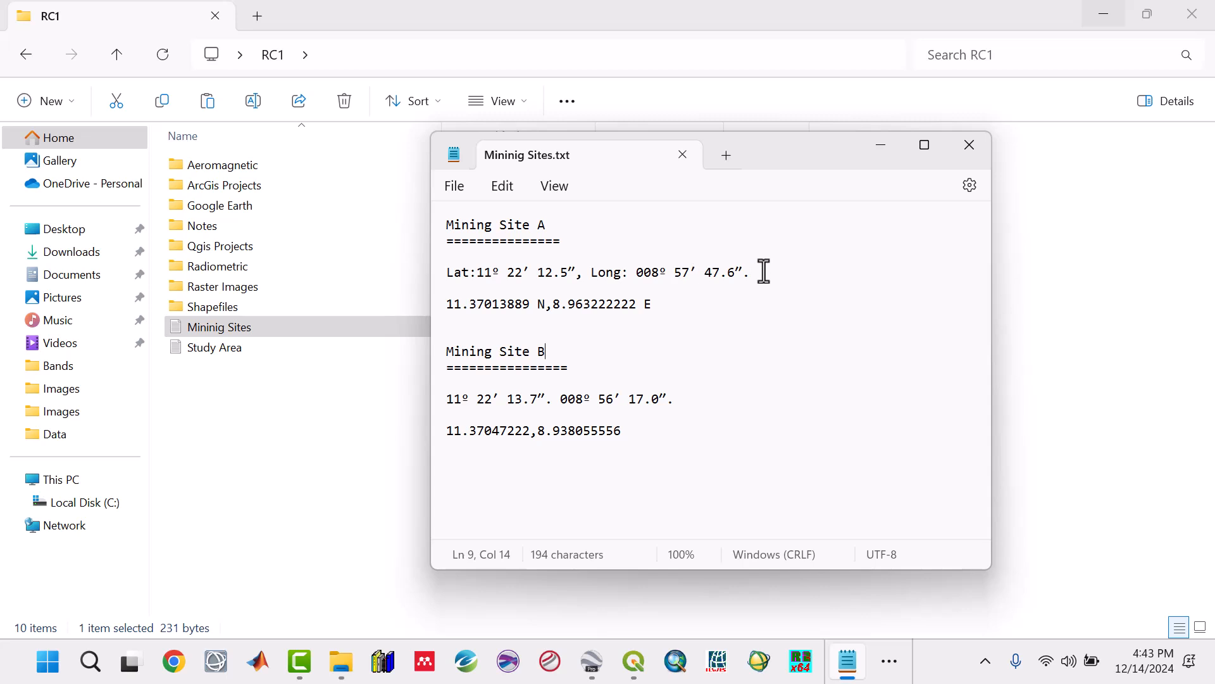
Step: Start a new line below Mining Site A's decimal coordinates with the copied latitude 11.37013889 followed by a comma
{"action": "left_click_drag", "start_coordinate": [764, 271], "coordinate": [514, 285]}
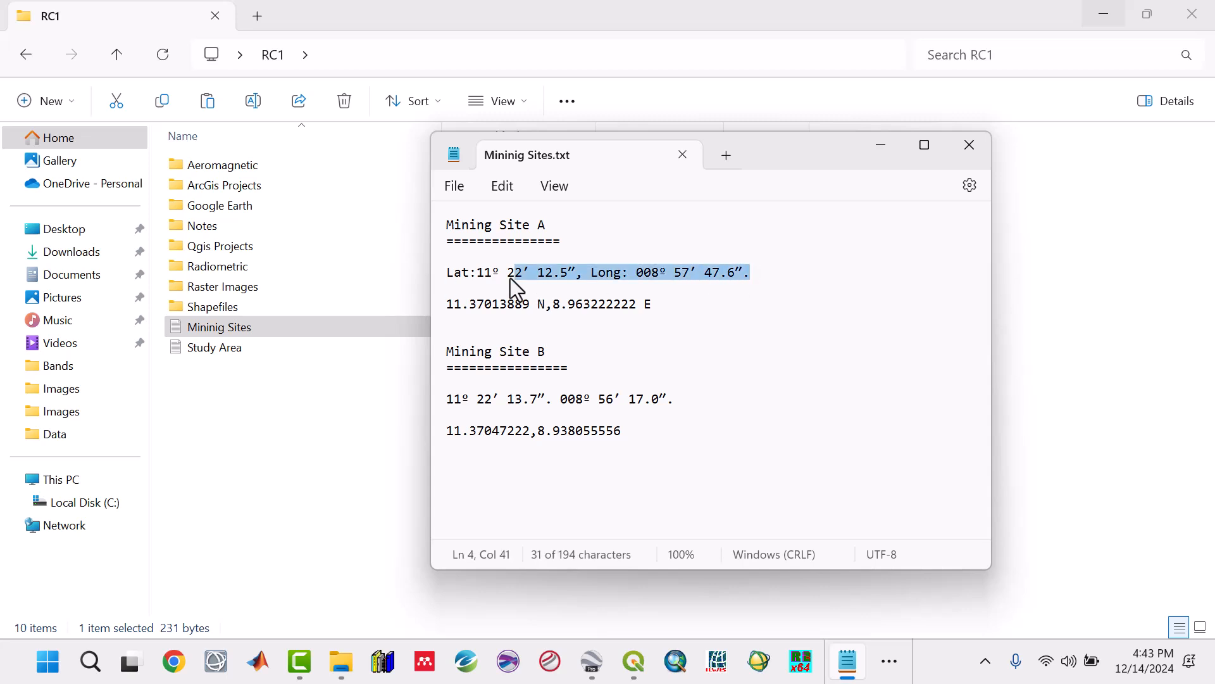
{"action": "left_click", "coordinate": [682, 304]}
{"action": "left_click_drag", "start_coordinate": [447, 304], "coordinate": [647, 301]}
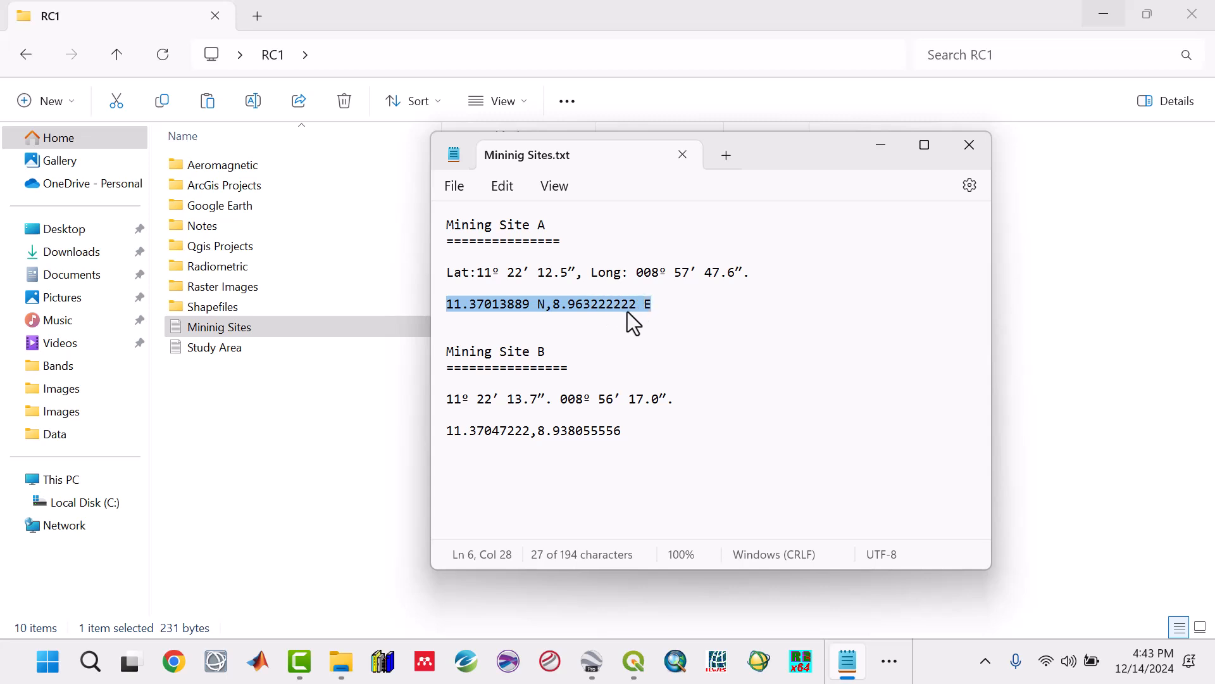
{"action": "left_click", "coordinate": [623, 310]}
{"action": "left_click_drag", "start_coordinate": [530, 304], "coordinate": [446, 310]}
{"action": "key", "text": "ctrl+c"}
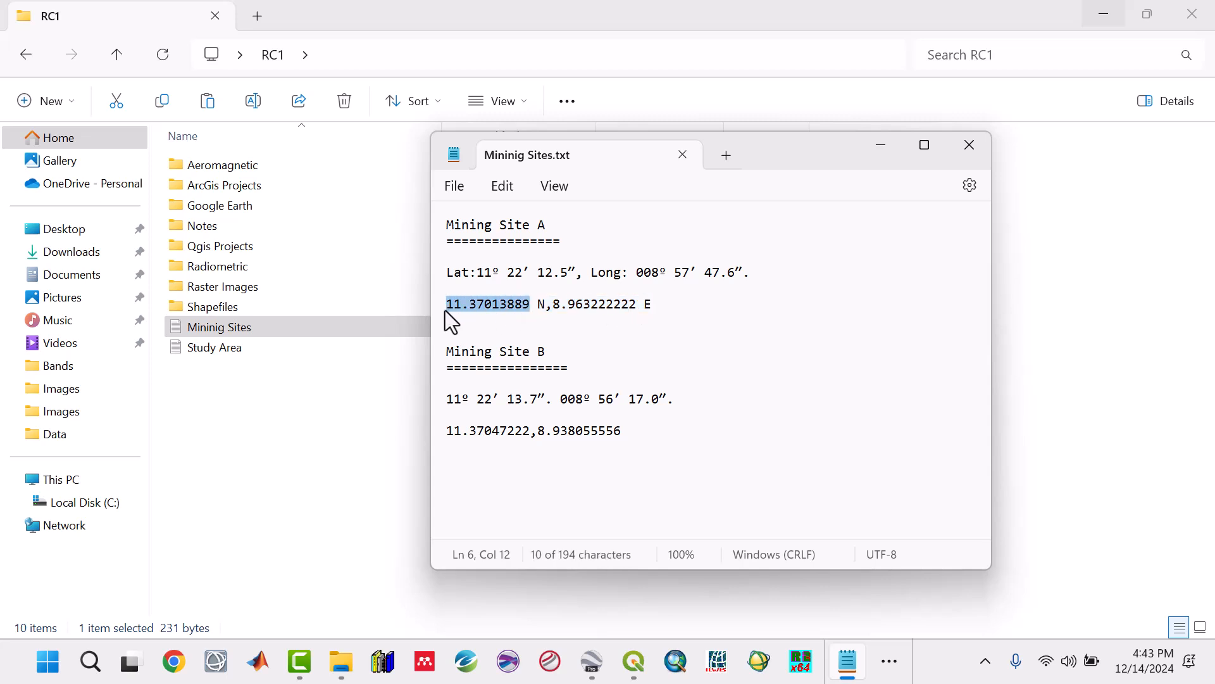
{"action": "left_click", "coordinate": [663, 302]}
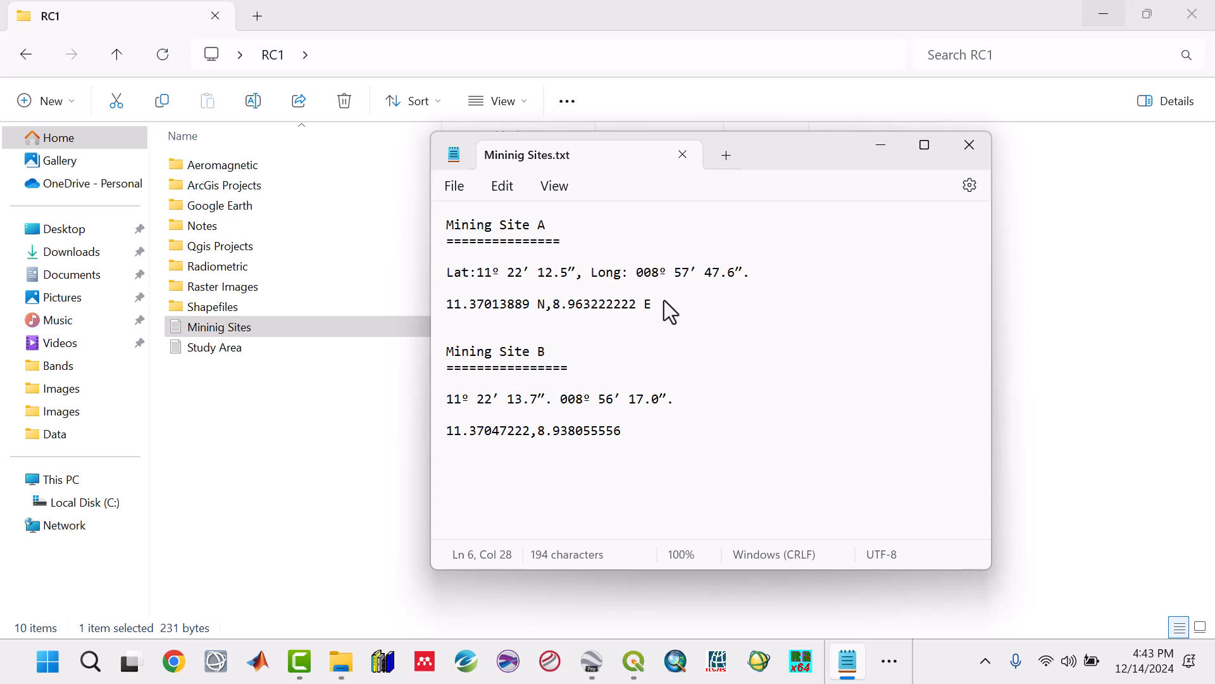
{"action": "key", "text": "Return"}
{"action": "key", "text": "ctrl+v"}
{"action": "type", "text": ","}
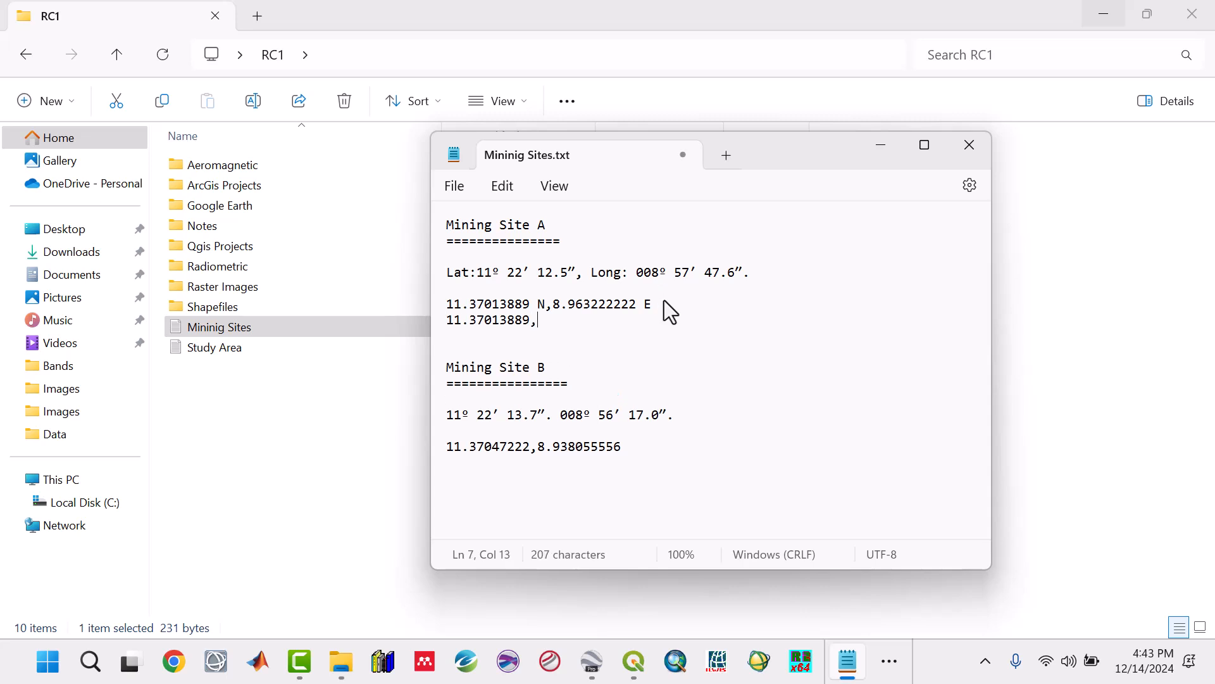
Step: Complete Mining Site A's new coordinate line with the copied longitude 8.963222222 and save the text file
{"action": "left_click_drag", "start_coordinate": [554, 309], "coordinate": [636, 309]}
{"action": "key", "text": "ctrl+c"}
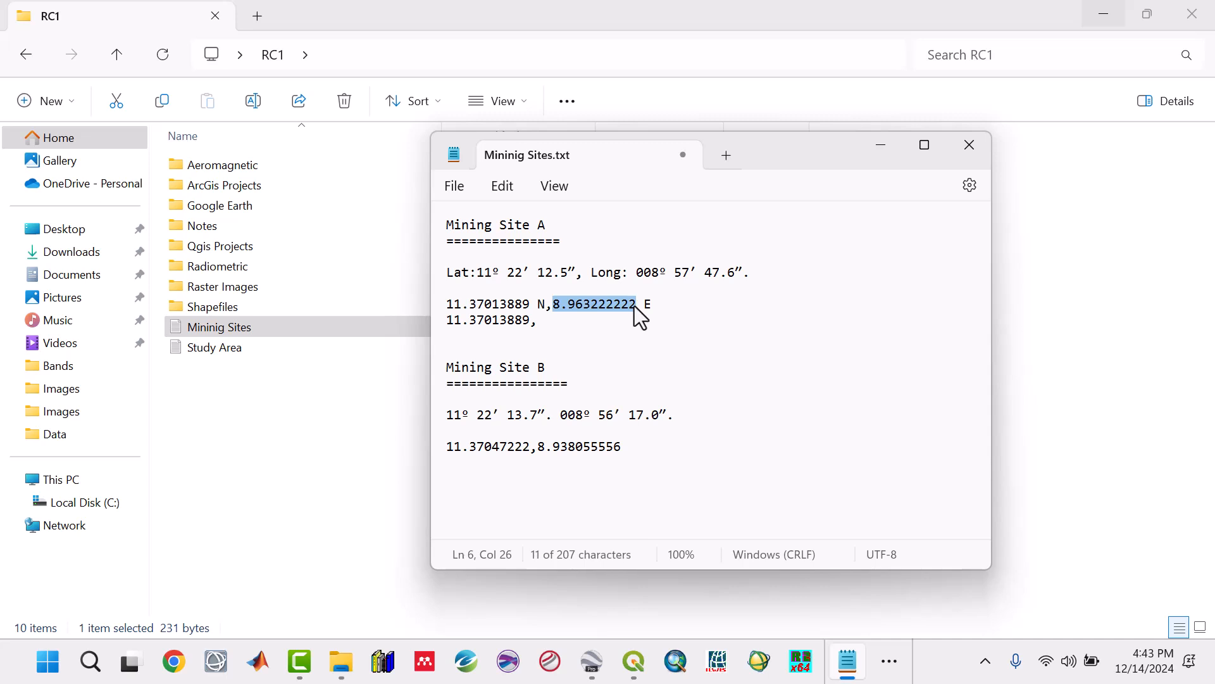
{"action": "left_click", "coordinate": [552, 326]}
{"action": "key", "text": "ctrl+v"}
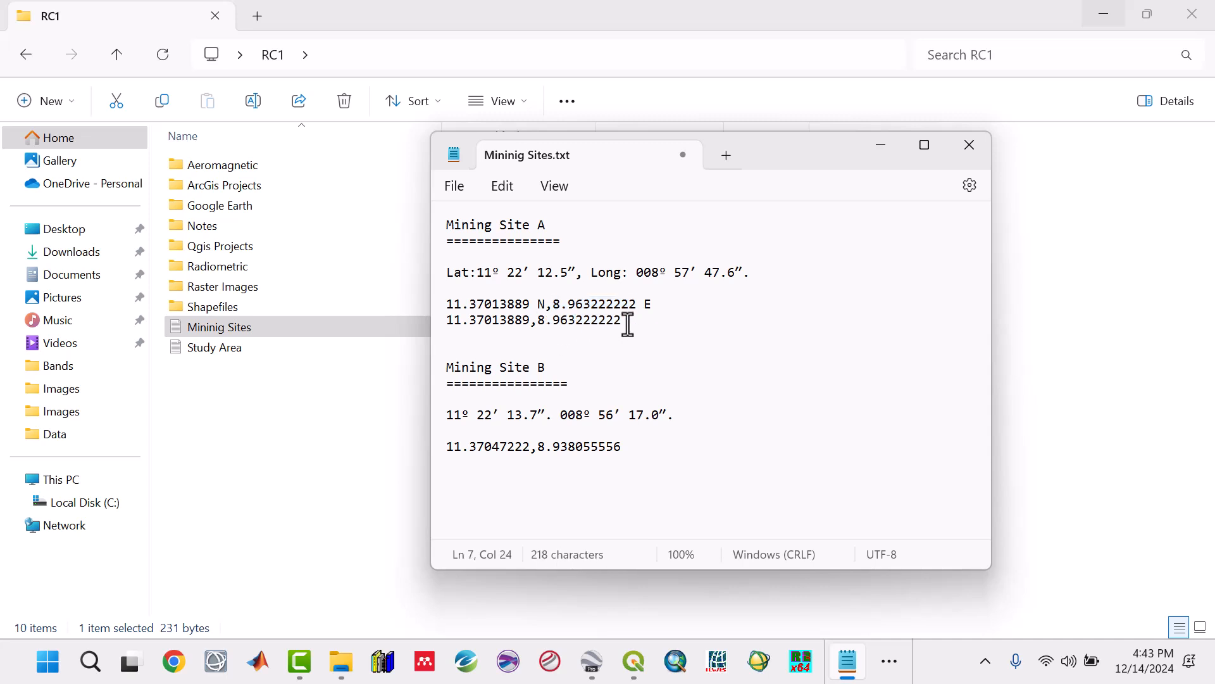
{"action": "left_click_drag", "start_coordinate": [625, 322], "coordinate": [446, 323]}
{"action": "key", "text": "ctrl+c"}
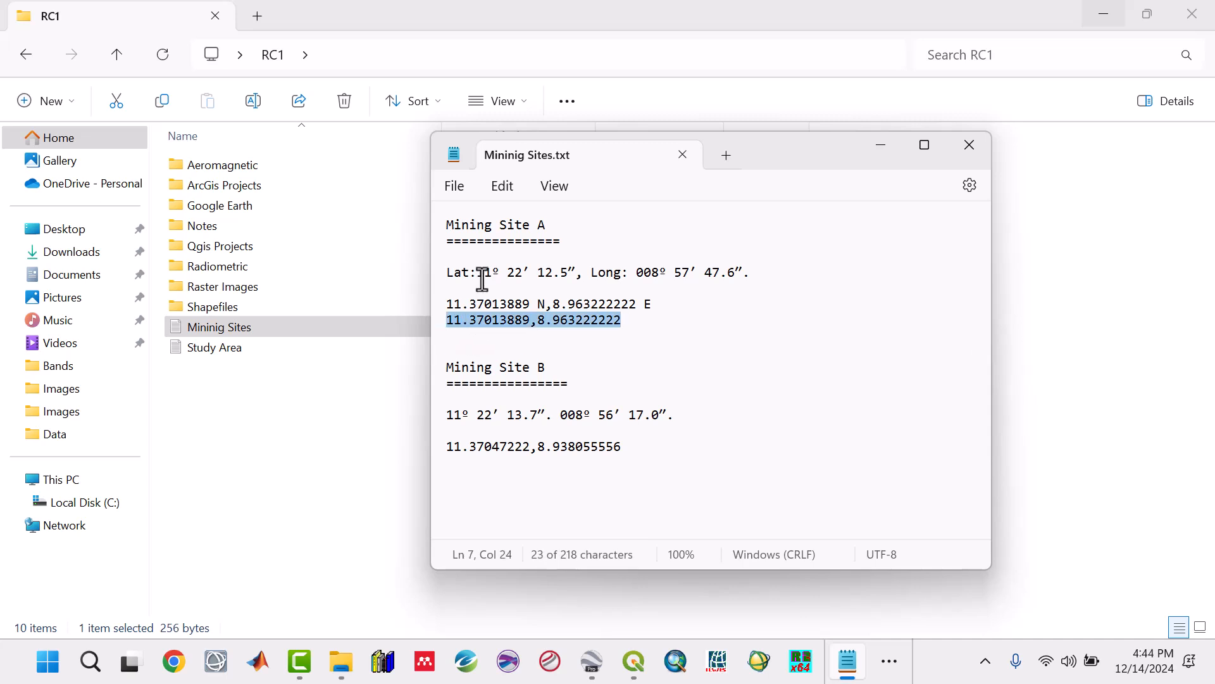
{"action": "double_click", "coordinate": [592, 273]}
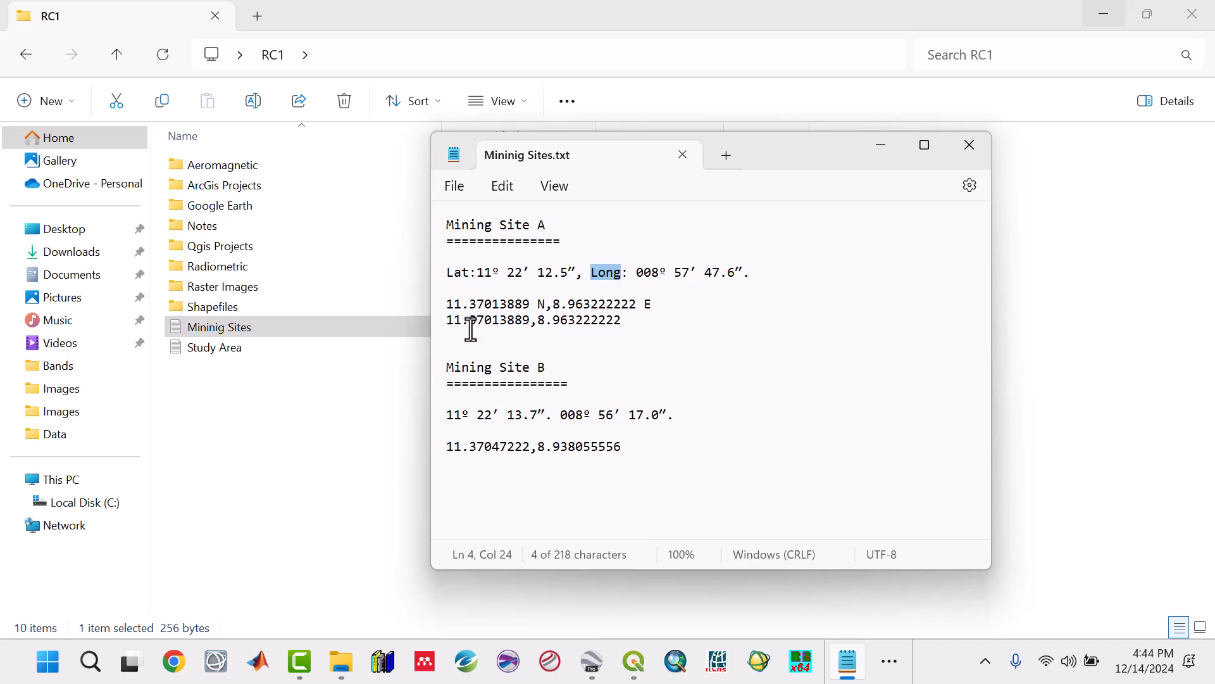
Step: Copy Mining Site A's coordinate line 11.37013889,8.963222222 from the text file and switch to Google Earth Pro
{"action": "left_click_drag", "start_coordinate": [623, 320], "coordinate": [467, 326]}
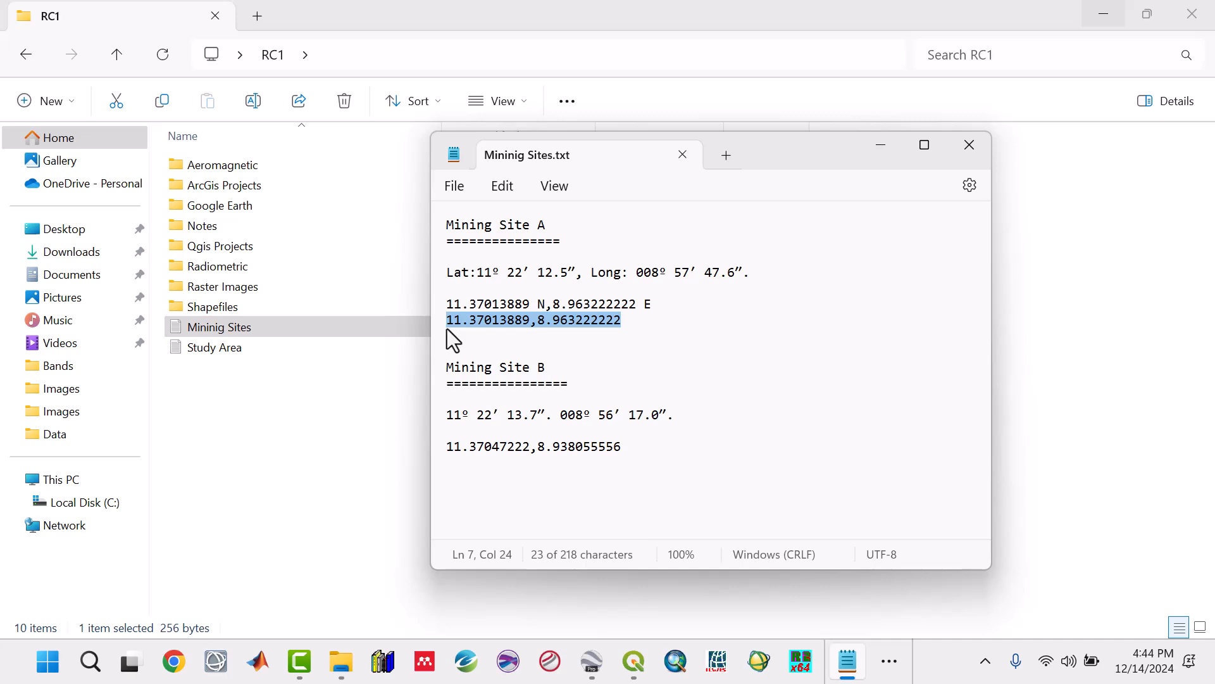
{"action": "left_click", "coordinate": [593, 662]}
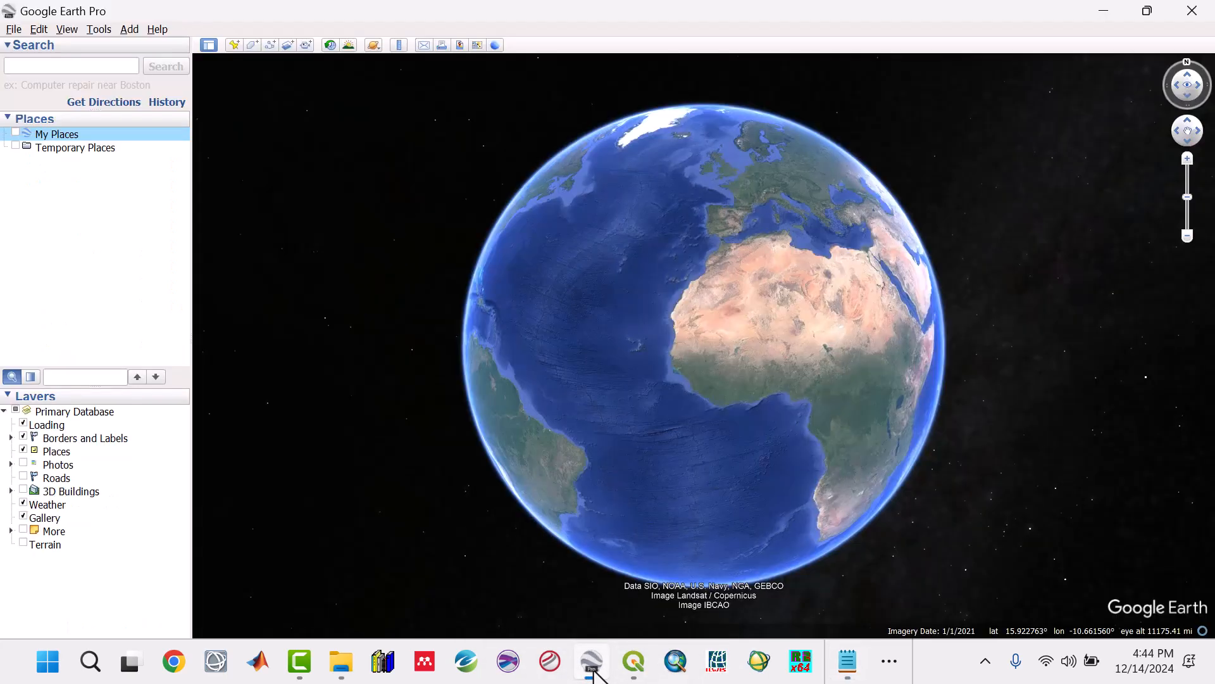
{"action": "mouse_move", "coordinate": [600, 666]}
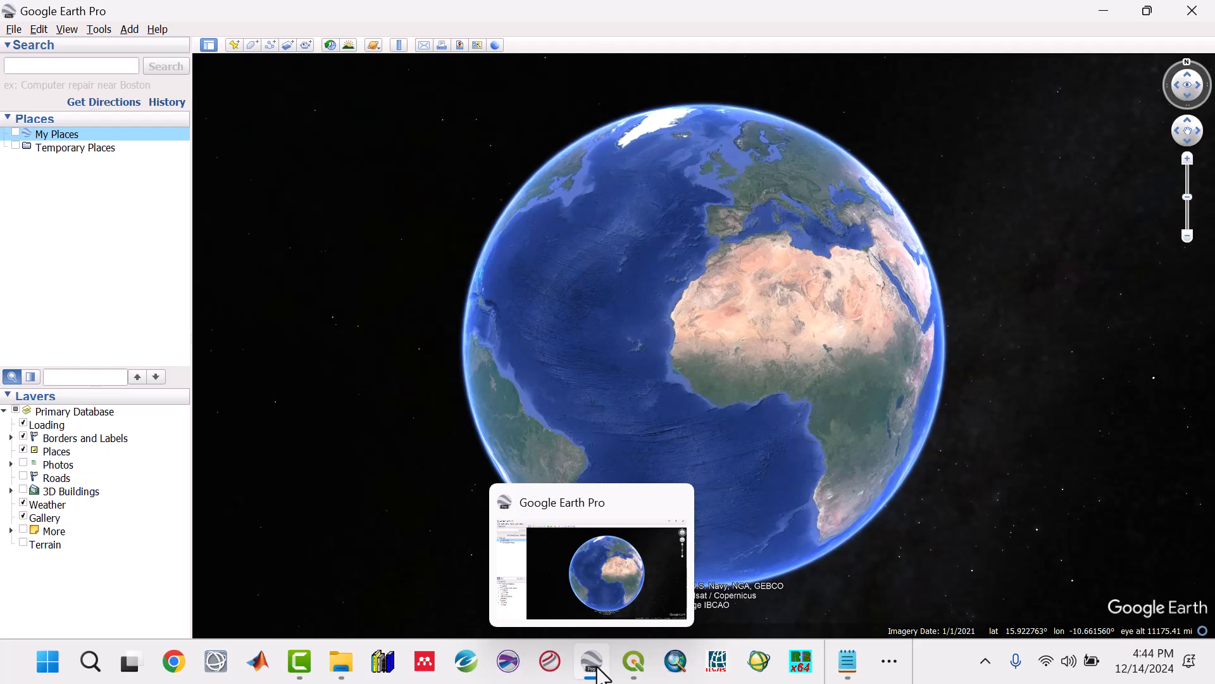
Step: Make sure the latitude/longitude display format is Decimal Degrees in the Google Earth options and apply the settings
{"action": "left_click", "coordinate": [96, 29]}
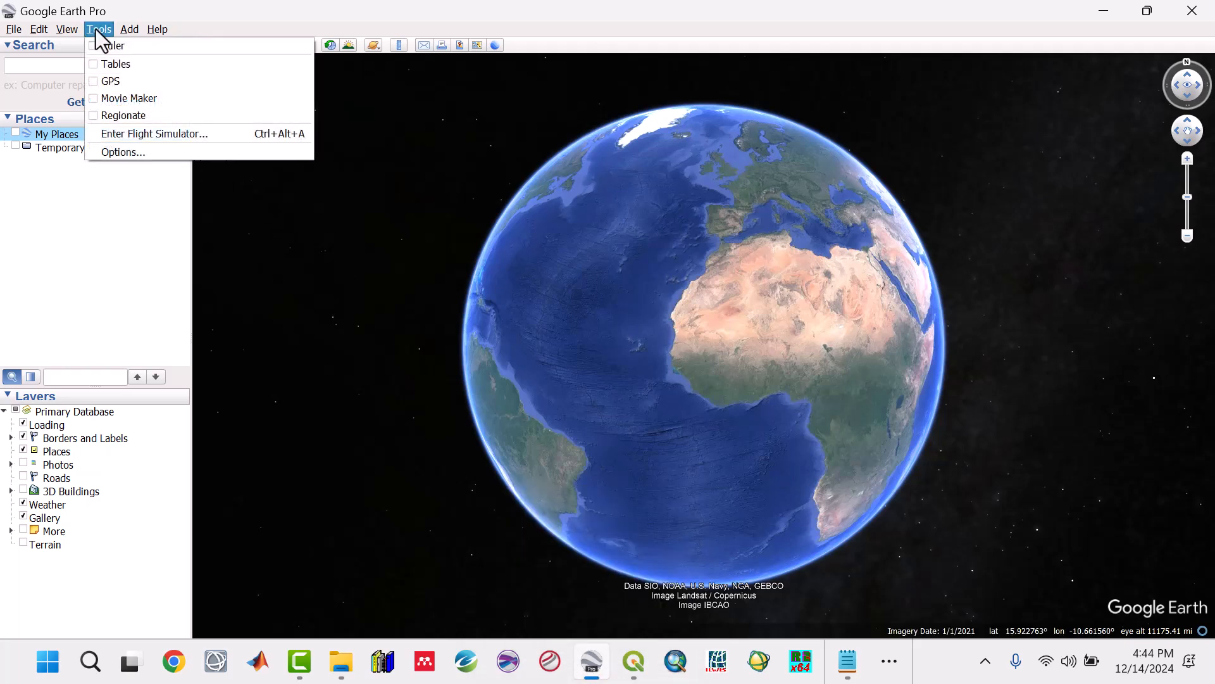
{"action": "left_click", "coordinate": [119, 151]}
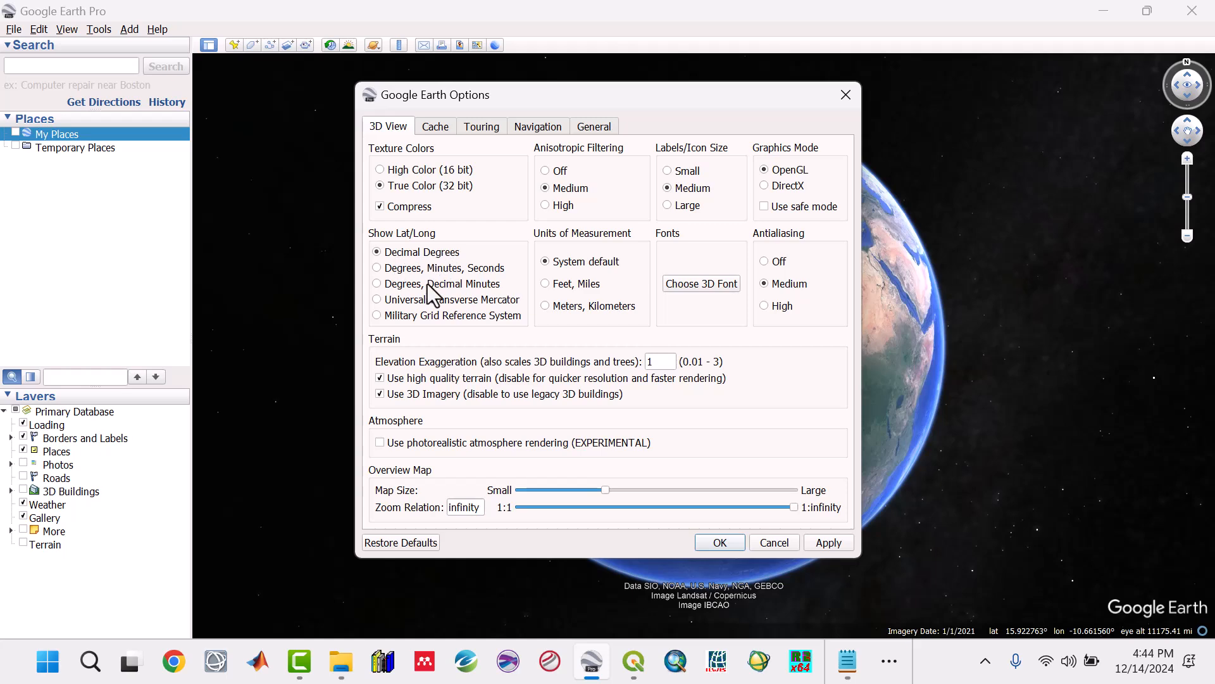
{"action": "left_click", "coordinate": [848, 543]}
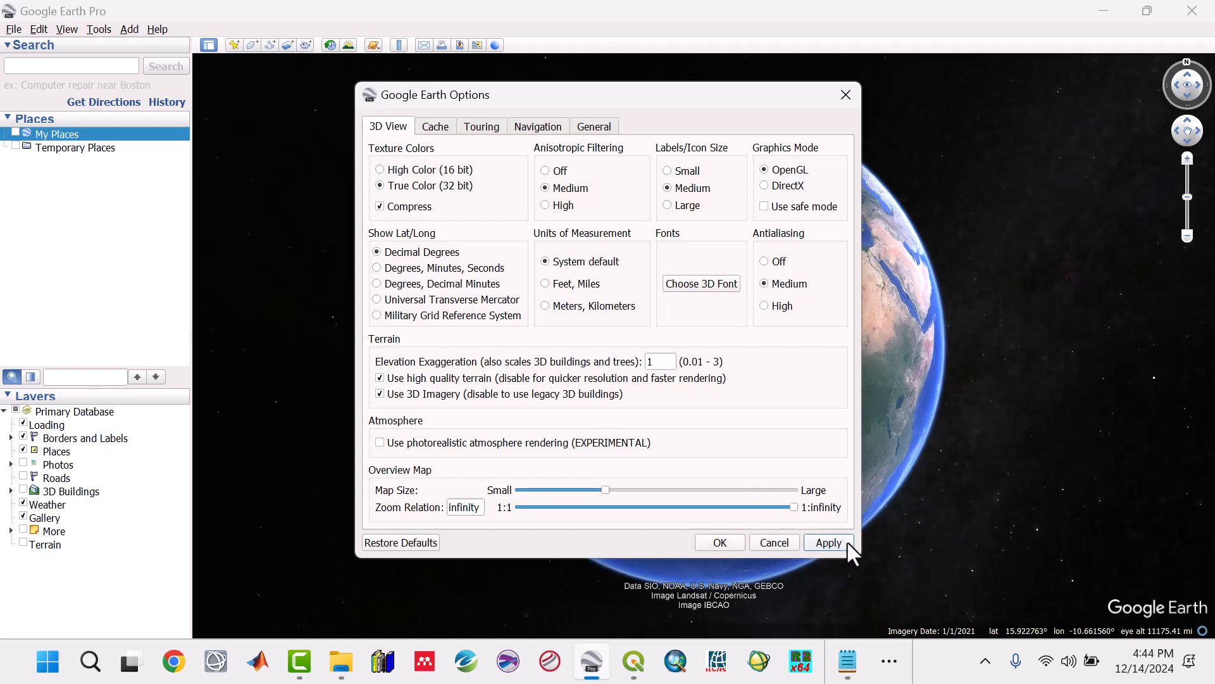
{"action": "left_click", "coordinate": [728, 542]}
Step: Search the map for Mining Site A's copied coordinates 11.37013889,8.963222222
{"action": "left_click", "coordinate": [72, 65]}
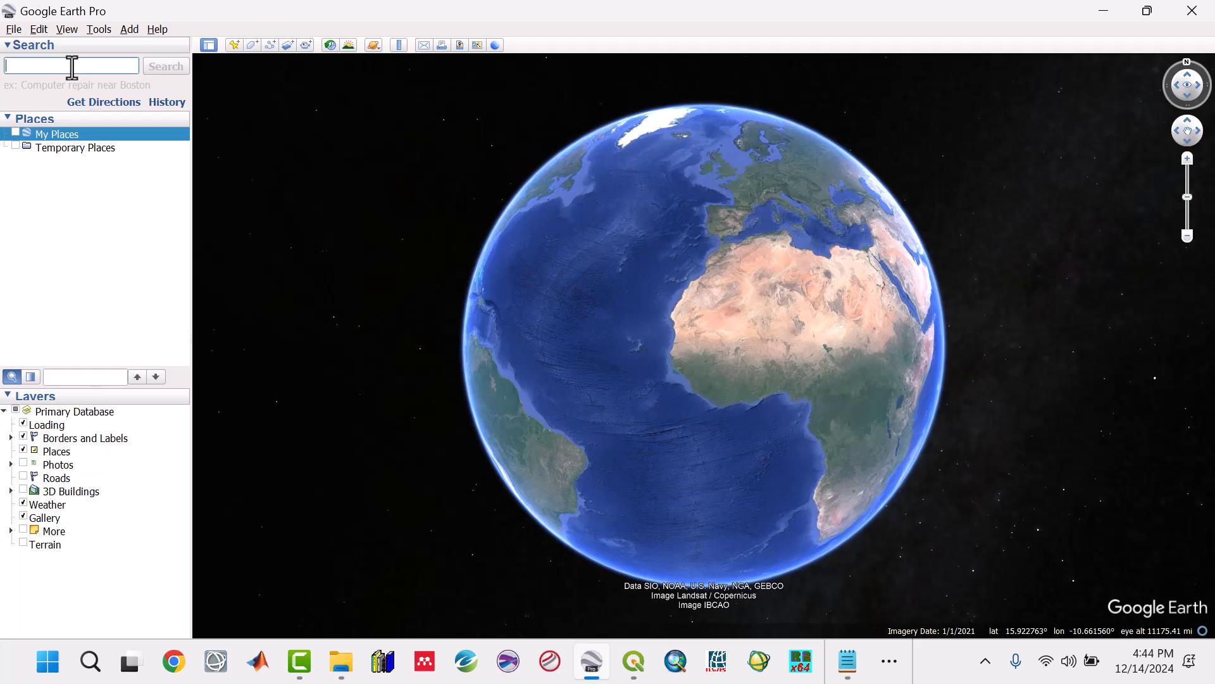
{"action": "key", "text": "ctrl+v"}
{"action": "left_click", "coordinate": [158, 70]}
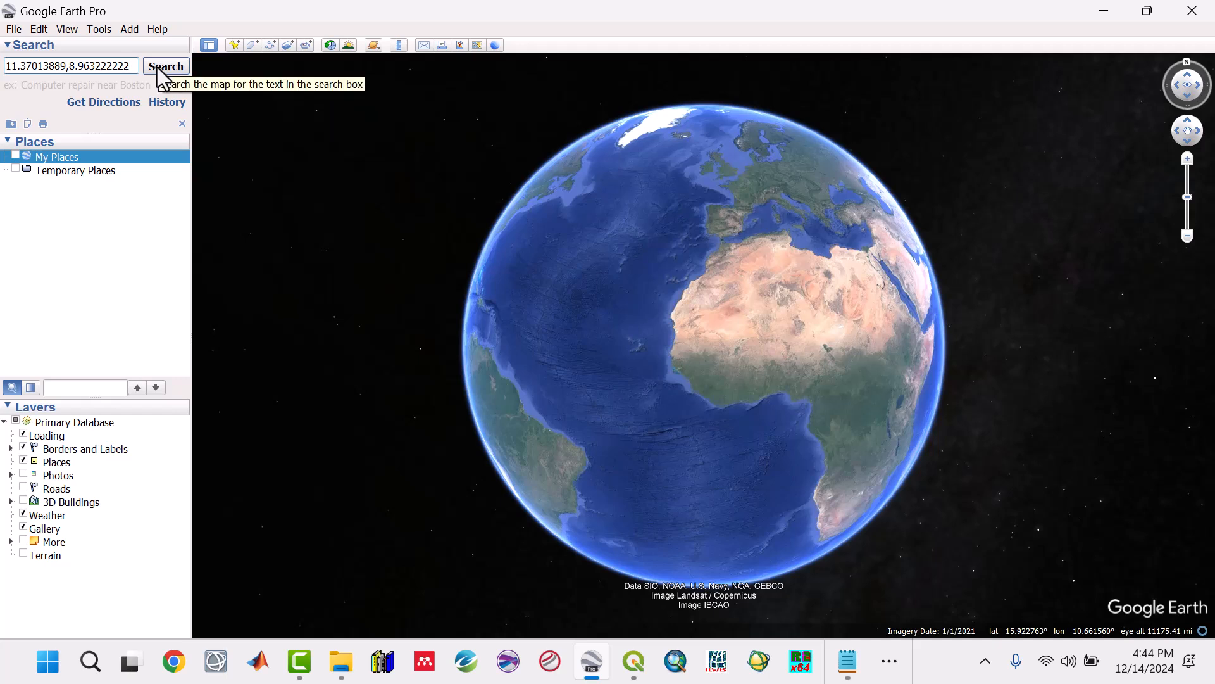
{"action": "left_click", "coordinate": [158, 68]}
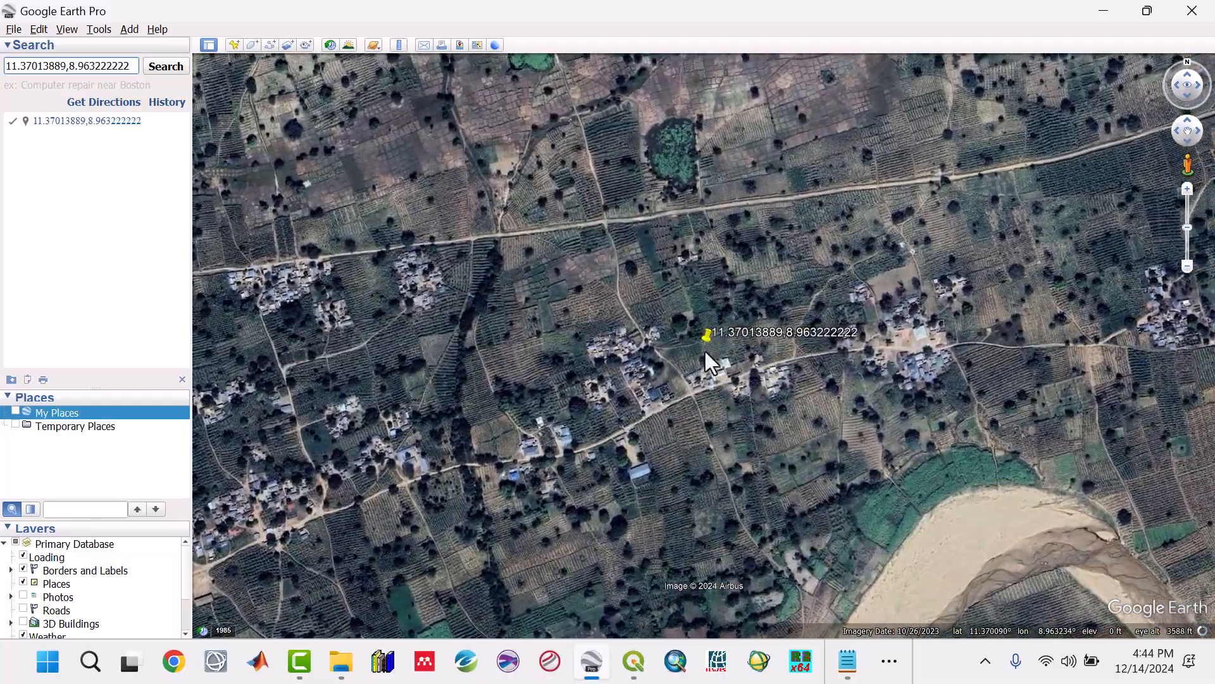
Step: Save the found placemark at 11.37013889,8.963222222 to My Places
{"action": "scroll", "coordinate": [697, 352], "scroll_direction": "down", "scroll_amount": 5}
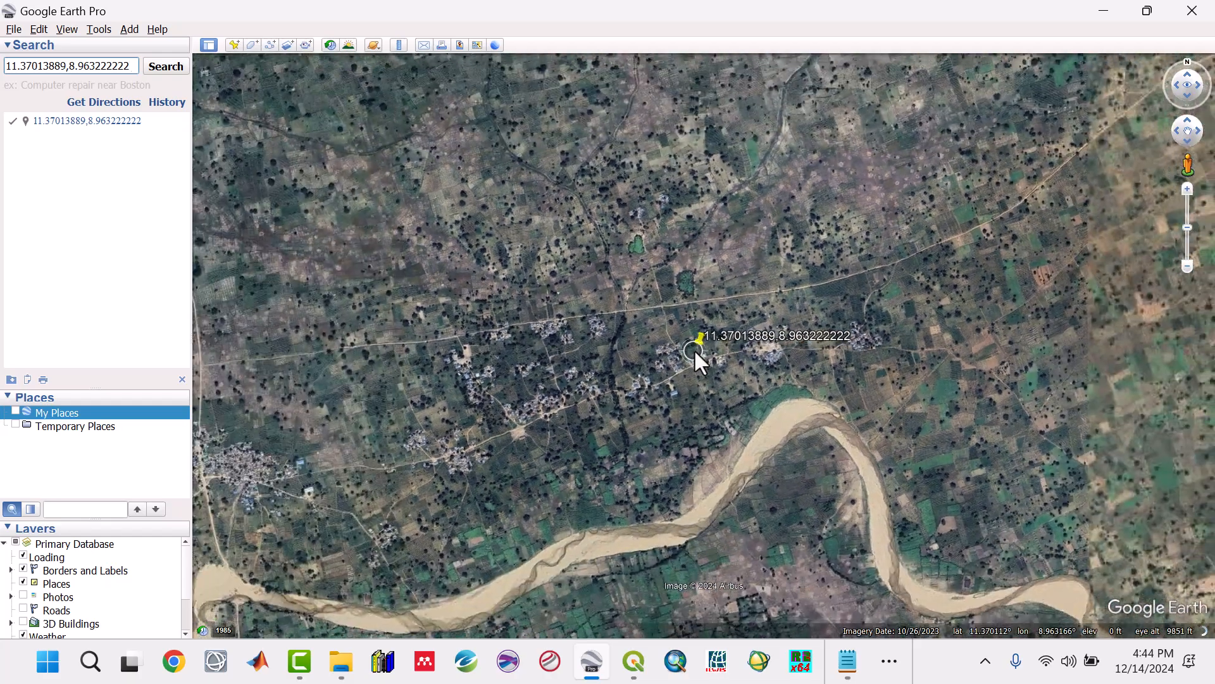
{"action": "scroll", "coordinate": [694, 348], "scroll_direction": "down", "scroll_amount": 3}
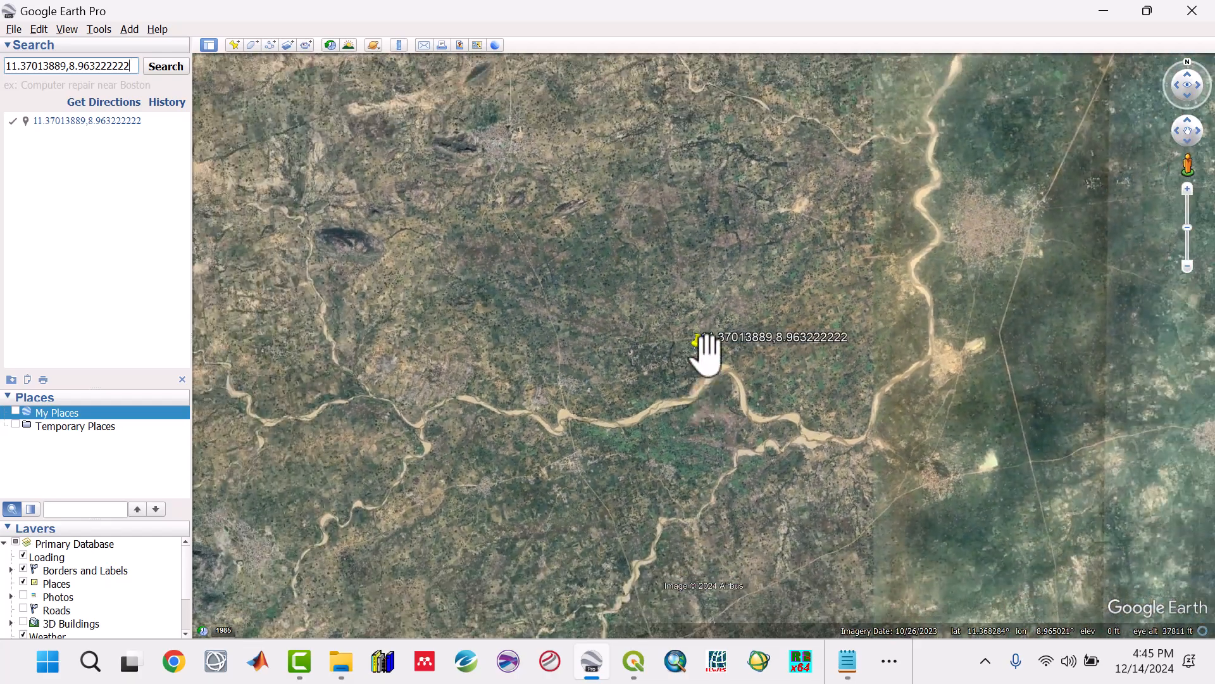
{"action": "right_click", "coordinate": [701, 338]}
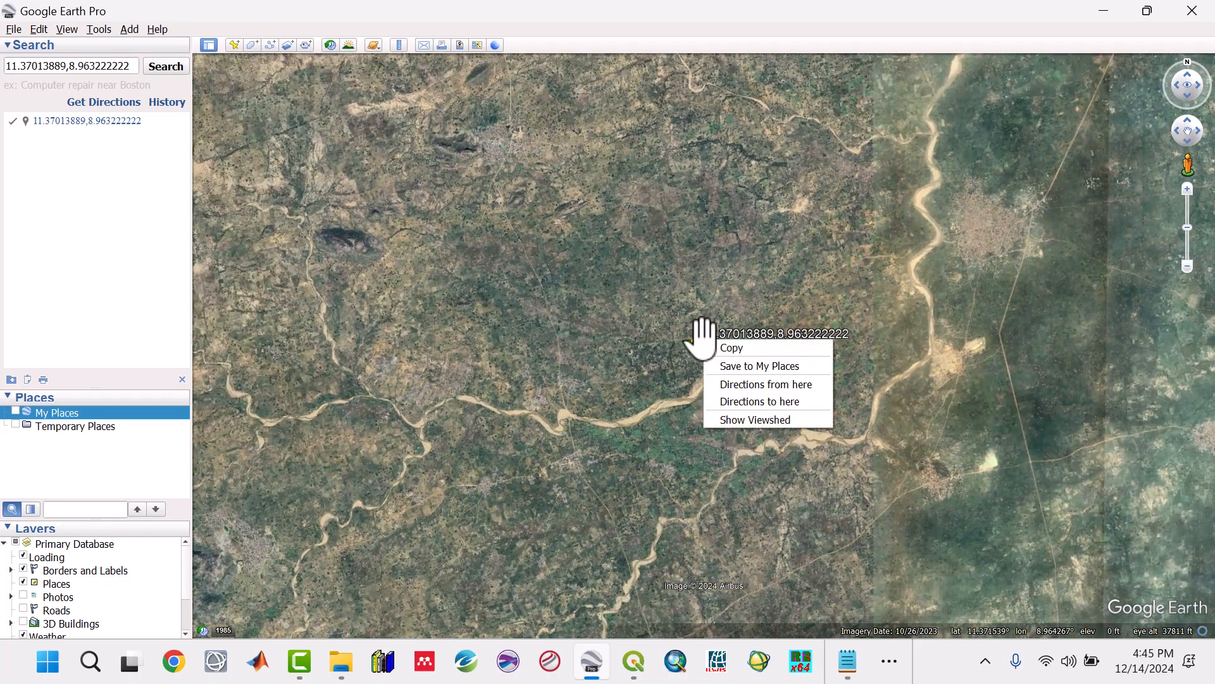
{"action": "left_click", "coordinate": [725, 360]}
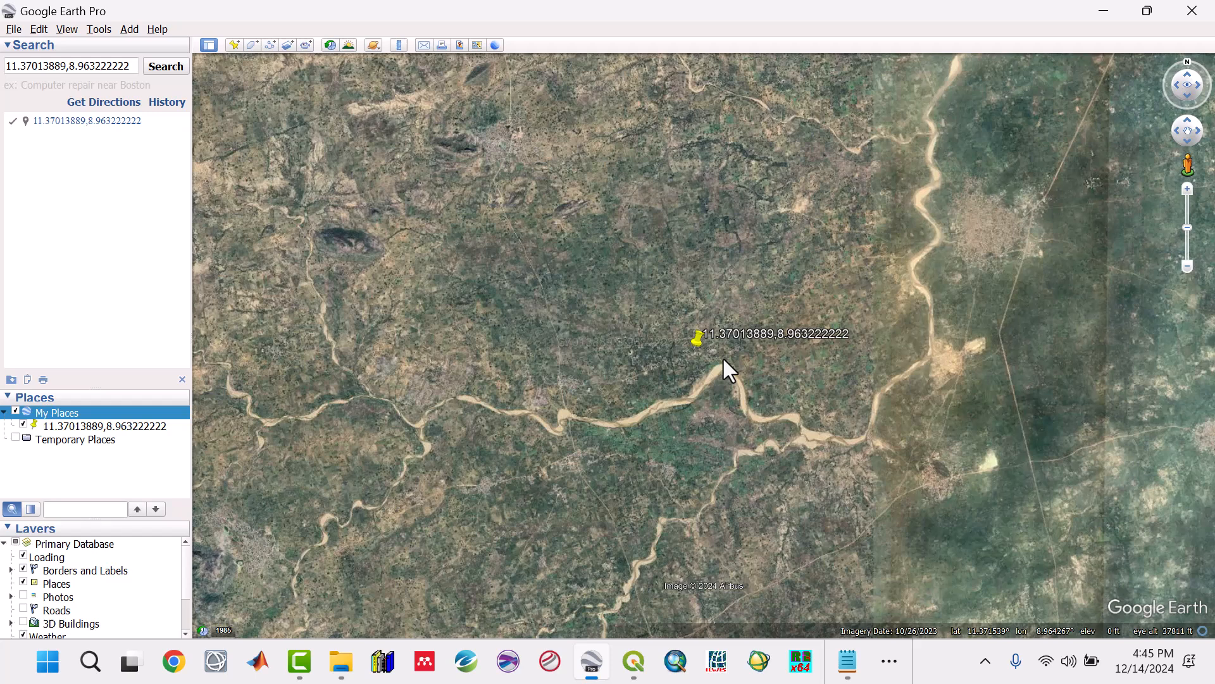
Step: Rename the saved placemark in My Places as Minining Point A and clear the search results
{"action": "left_click", "coordinate": [82, 427]}
{"action": "right_click", "coordinate": [82, 427]}
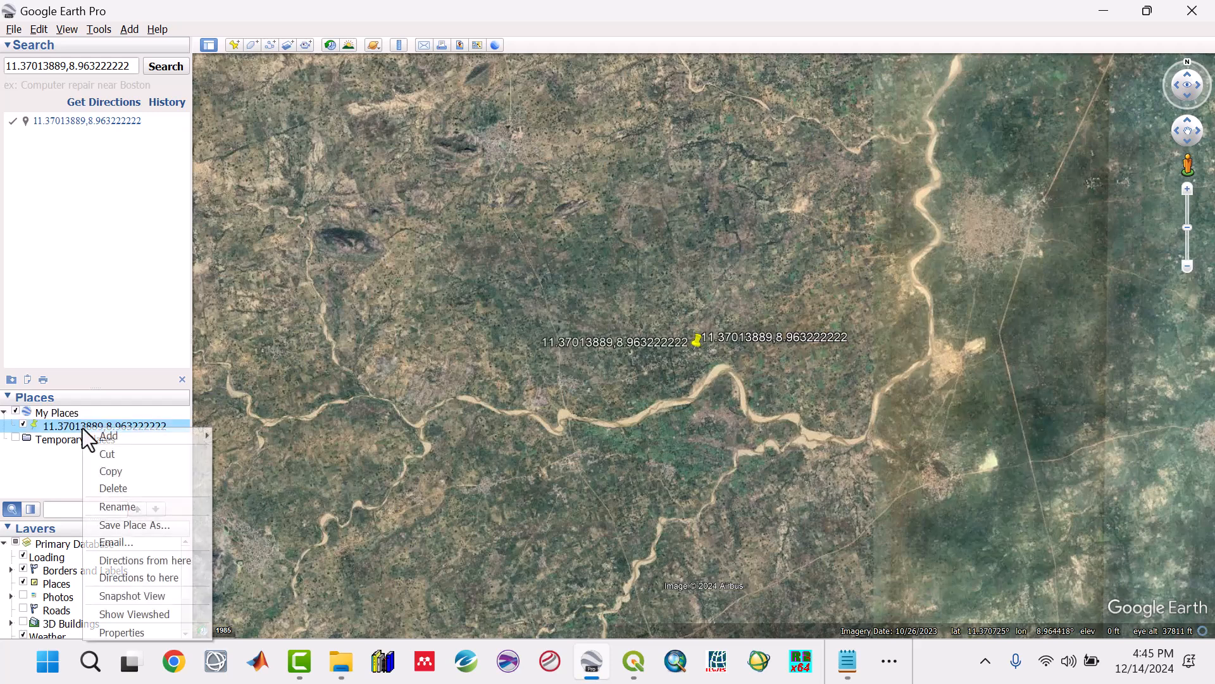
{"action": "left_click", "coordinate": [126, 505]}
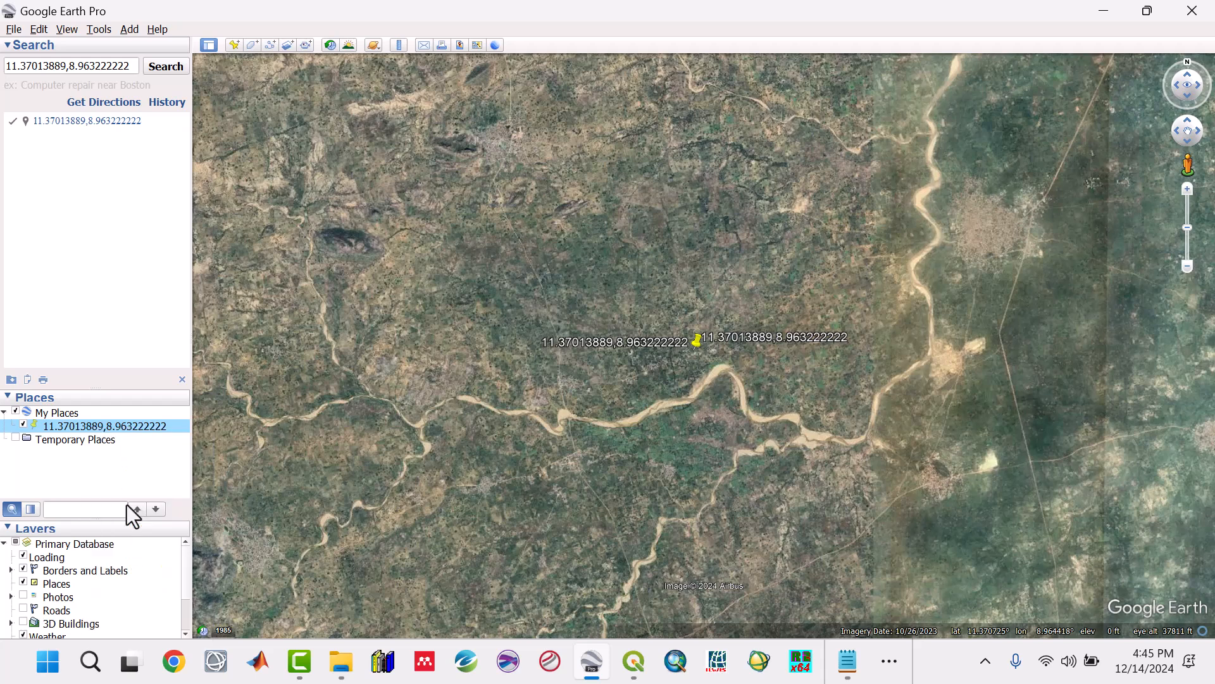
{"action": "type", "text": "Mininin"}
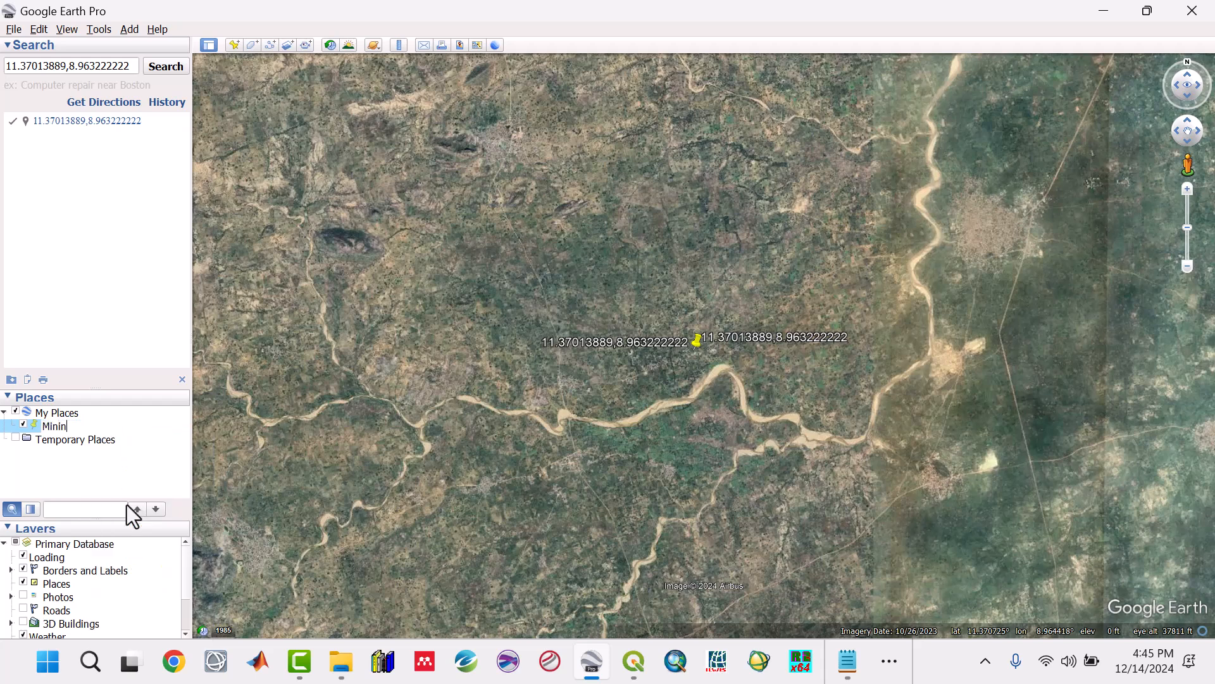
{"action": "type", "text": "g Point A"}
{"action": "key", "text": "Return"}
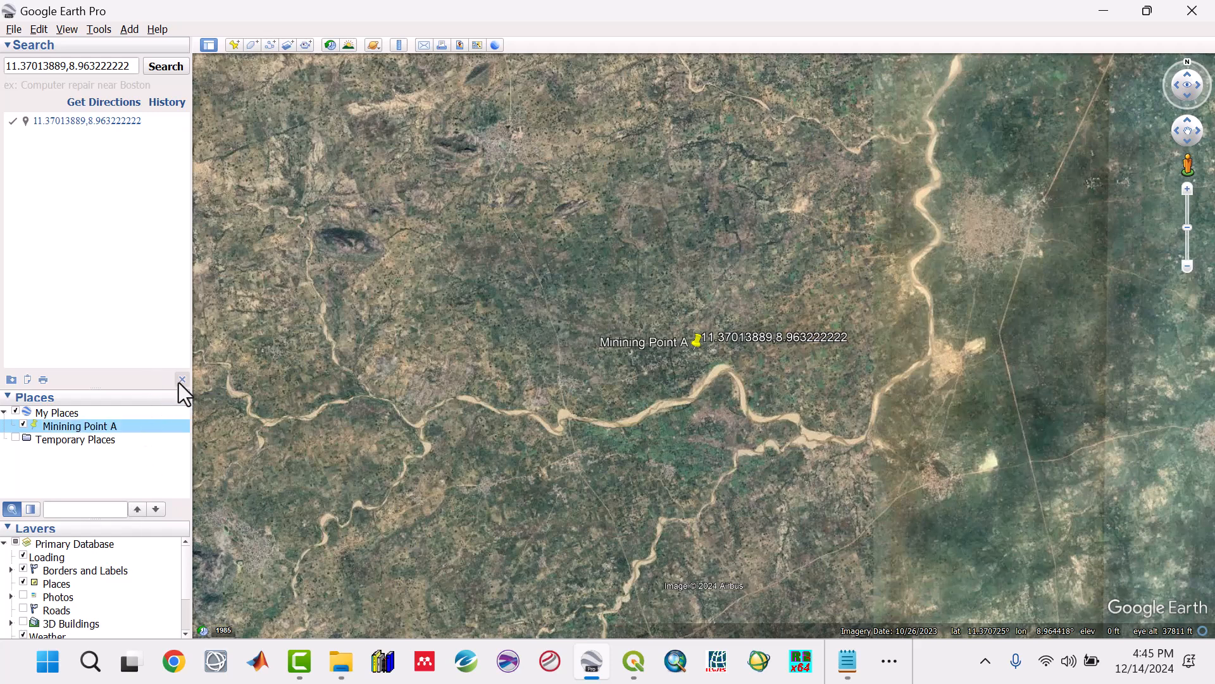
{"action": "left_click", "coordinate": [182, 379]}
Step: Copy Mining Site B's decimal coordinates 11.37047222,8.938055556 from the Mininig Sites text file and search for them in Google Earth Pro
{"action": "left_click", "coordinate": [849, 665]}
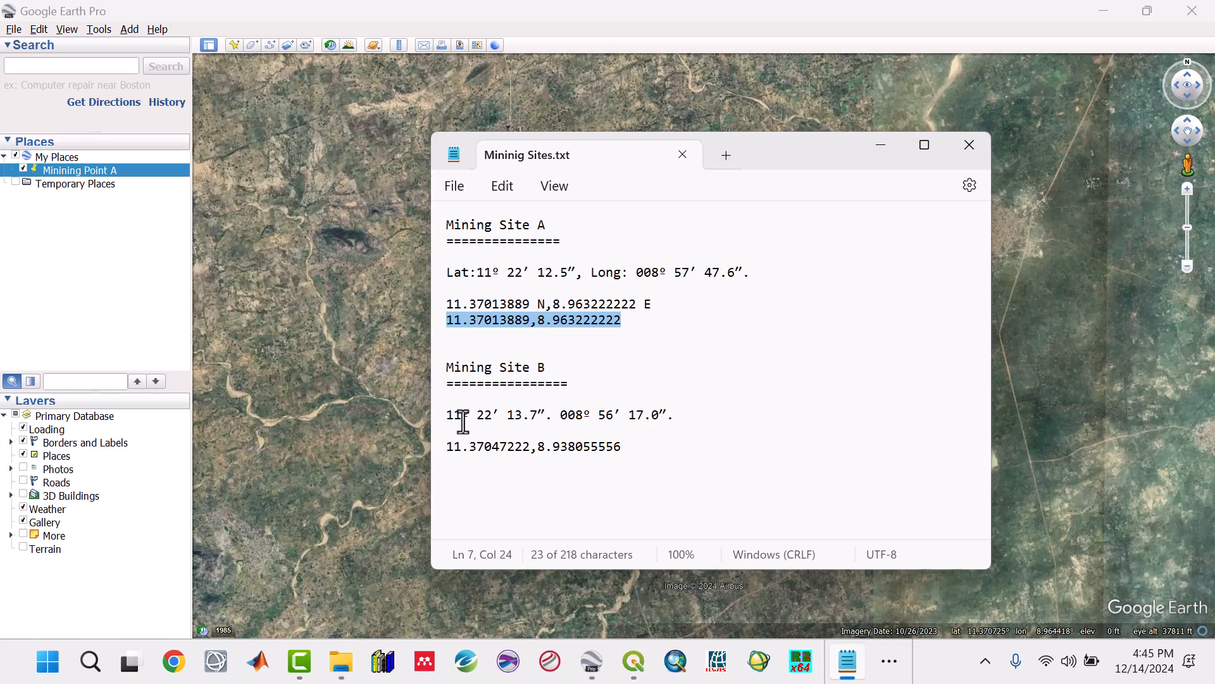
{"action": "left_click_drag", "start_coordinate": [623, 446], "coordinate": [463, 446]}
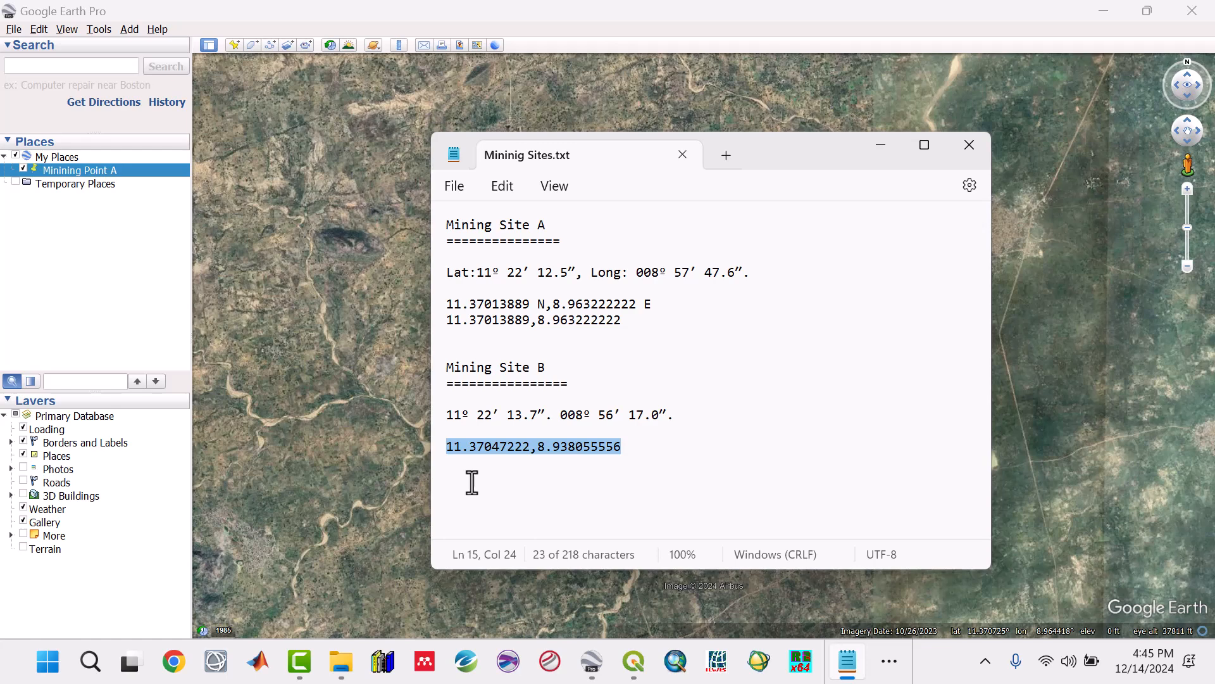
{"action": "left_click", "coordinate": [94, 67]}
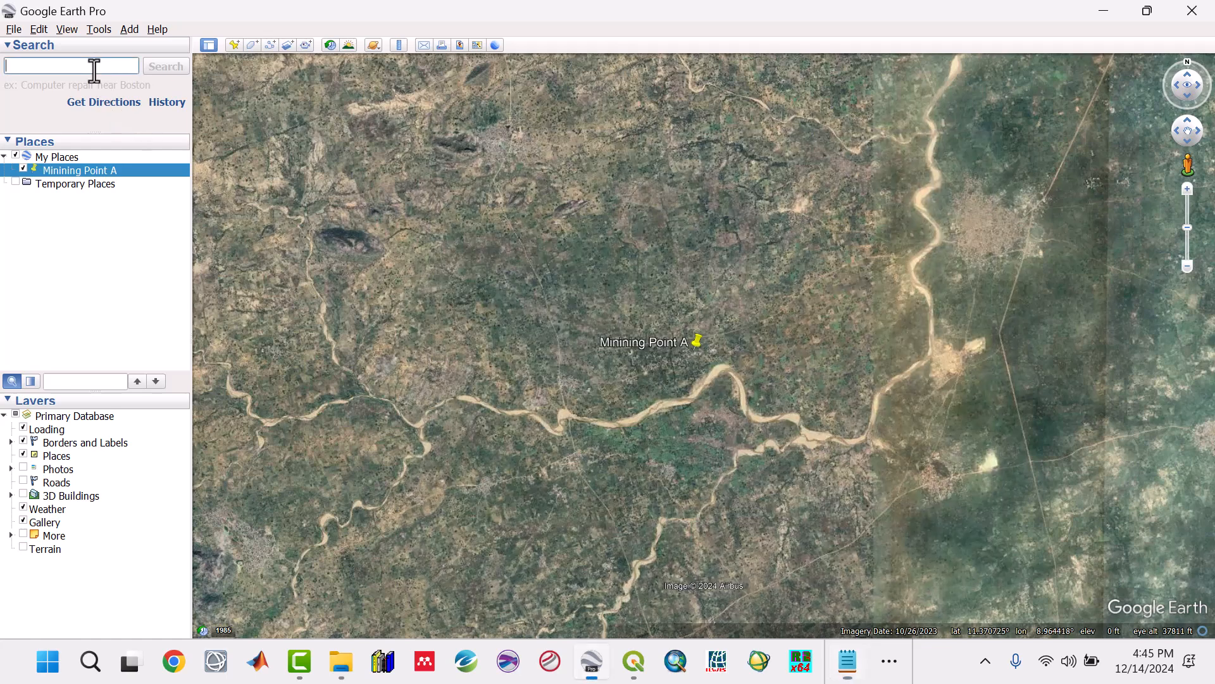
{"action": "type", "text": "11.37047222,8.938055556"}
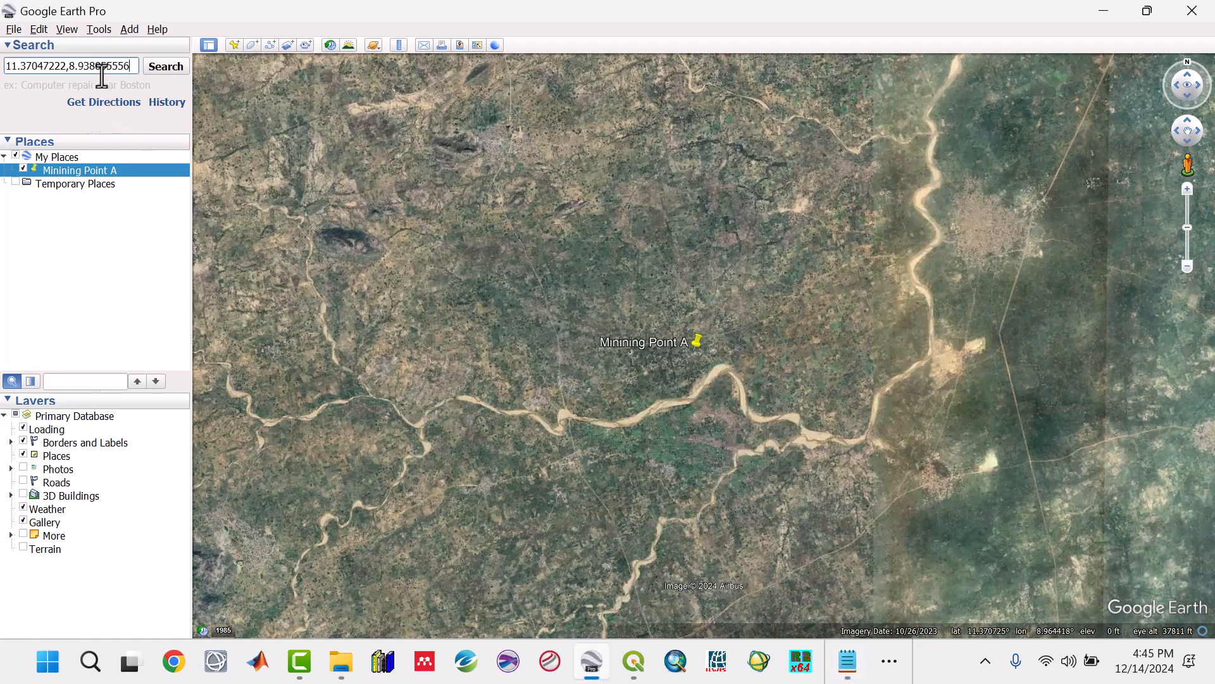
{"action": "left_click", "coordinate": [166, 67]}
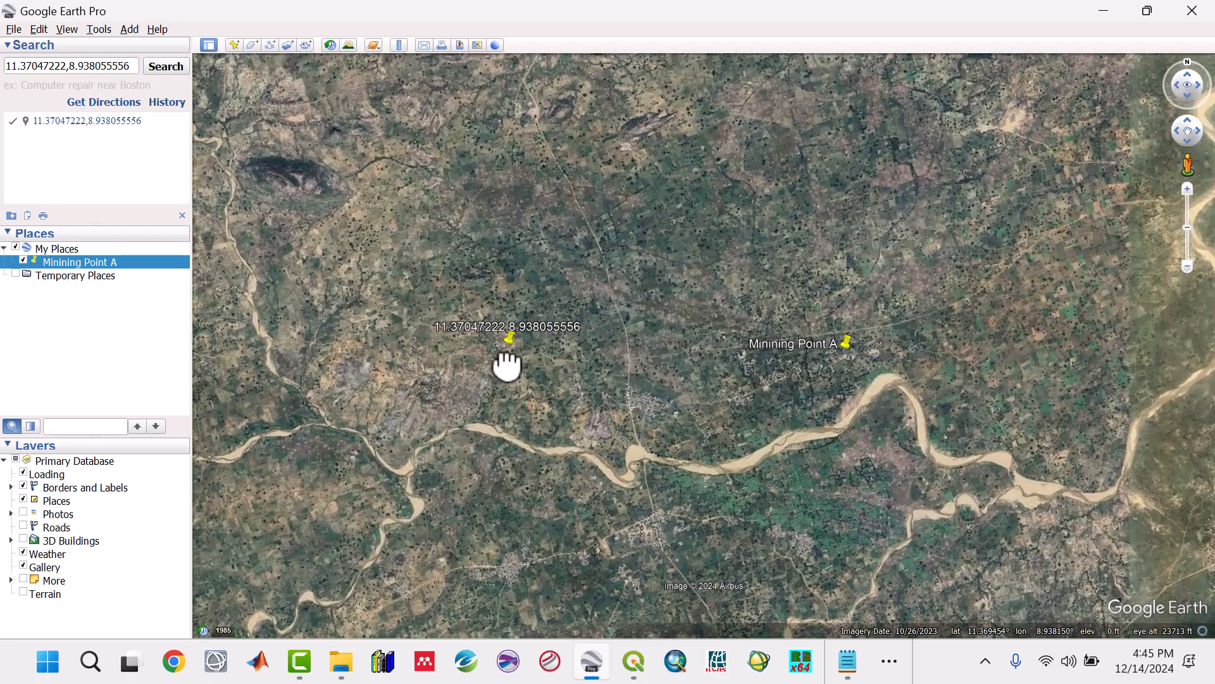
Step: Save the placemark found at 11.37047222,8.938055556 to My Places as Mining Point B and clear the search results
{"action": "right_click", "coordinate": [511, 330]}
{"action": "left_click", "coordinate": [532, 355]}
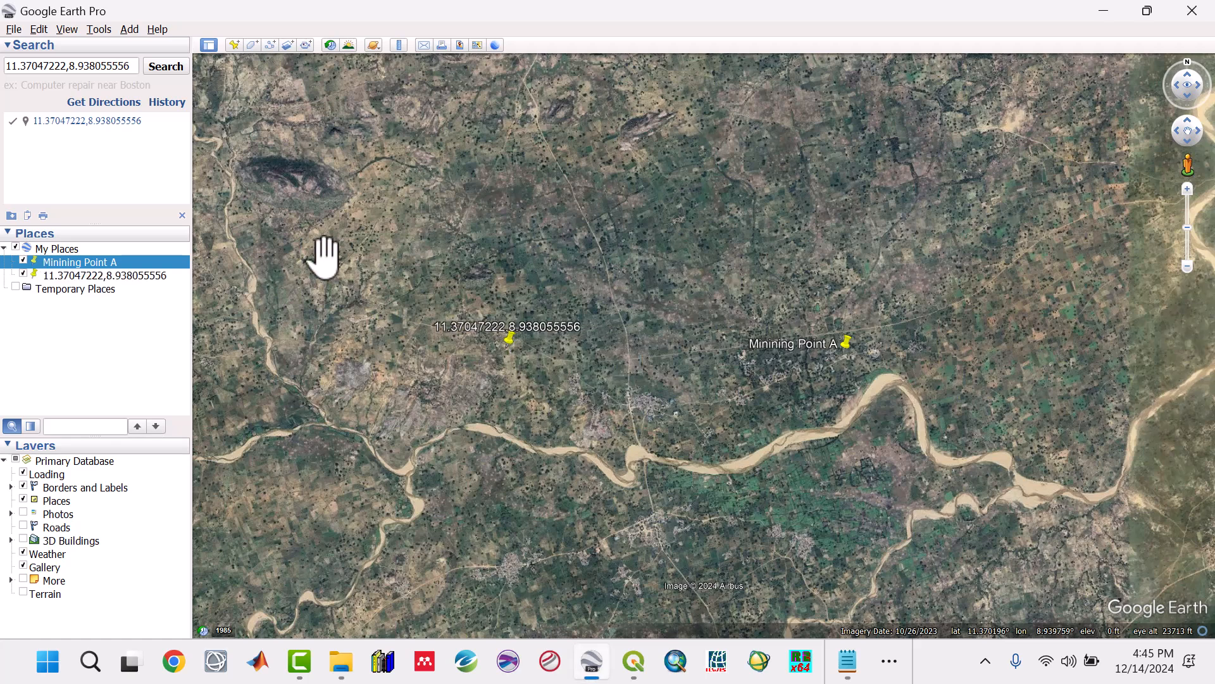
{"action": "left_click", "coordinate": [132, 277]}
{"action": "right_click", "coordinate": [132, 275]}
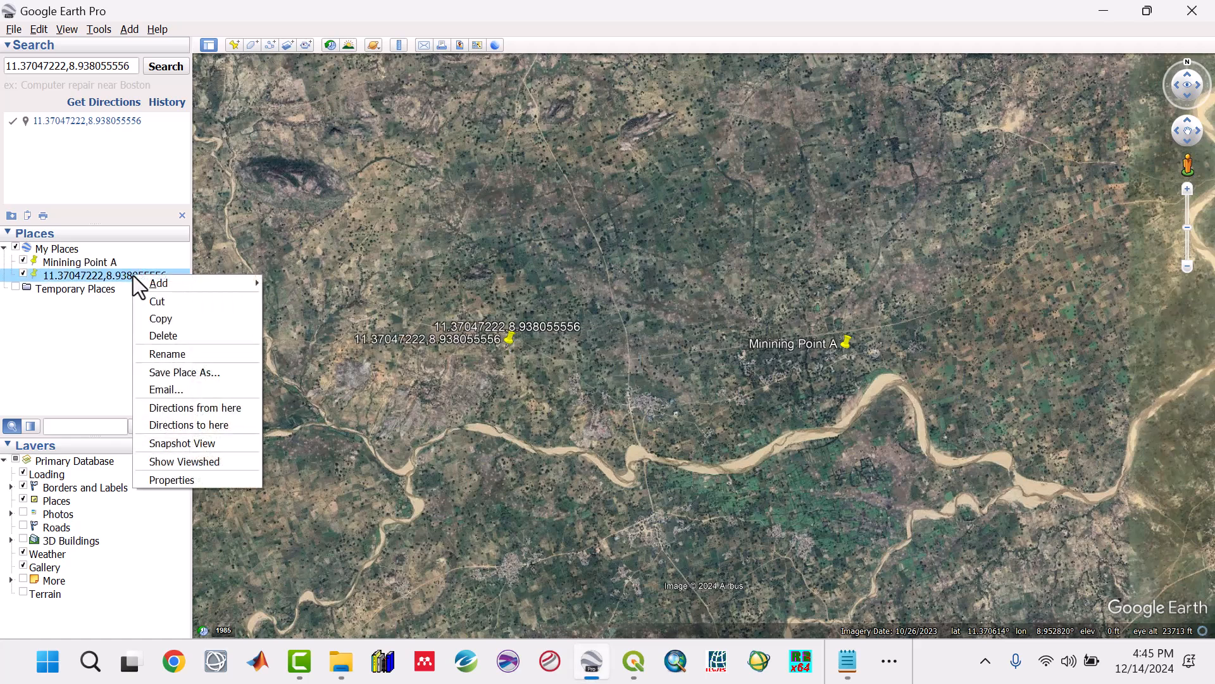
{"action": "left_click", "coordinate": [162, 358]}
{"action": "type", "text": "M"}
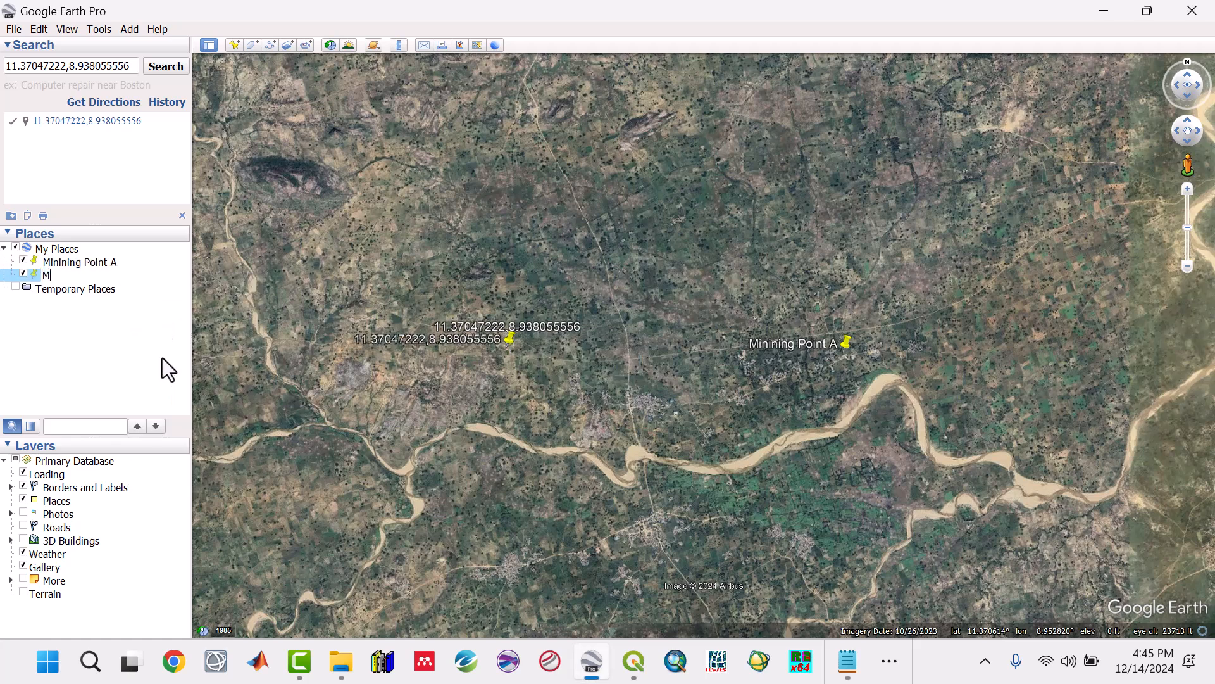
{"action": "type", "text": "ining Point B"}
{"action": "key", "text": "Return"}
{"action": "left_click", "coordinate": [182, 215]}
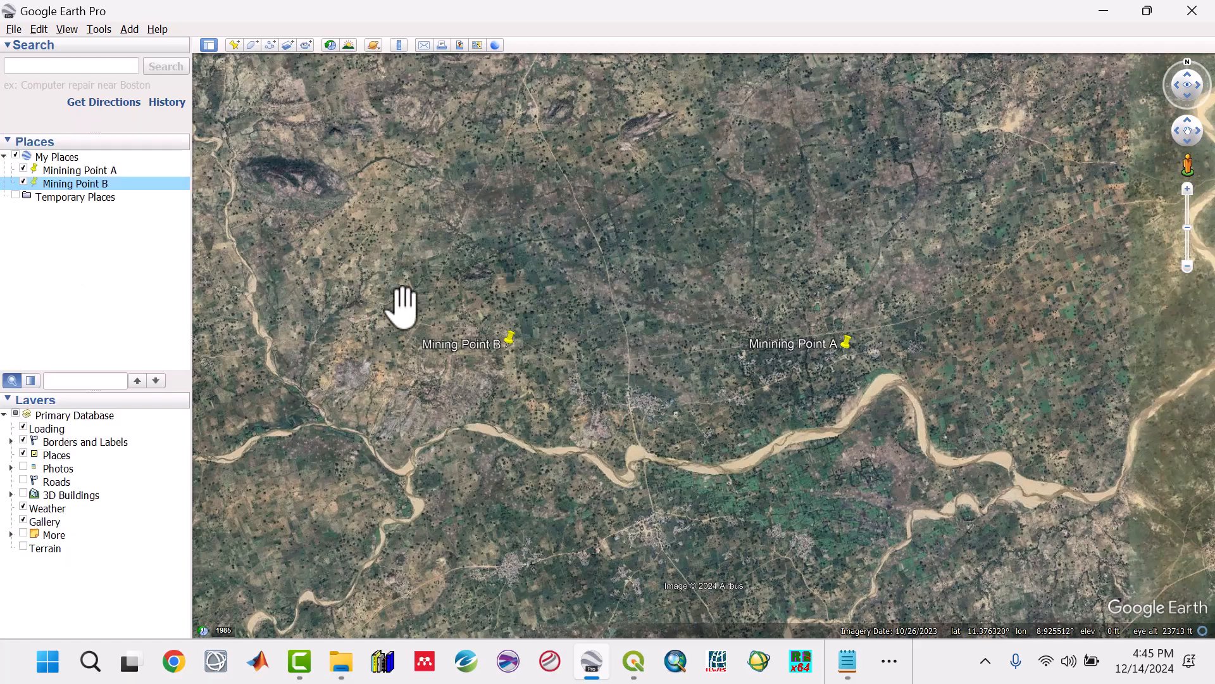
Step: Examine where the two mining points lie on the satellite map, from their immediate surroundings out to the wider region
{"action": "scroll", "coordinate": [443, 342], "scroll_direction": "down", "scroll_amount": 5}
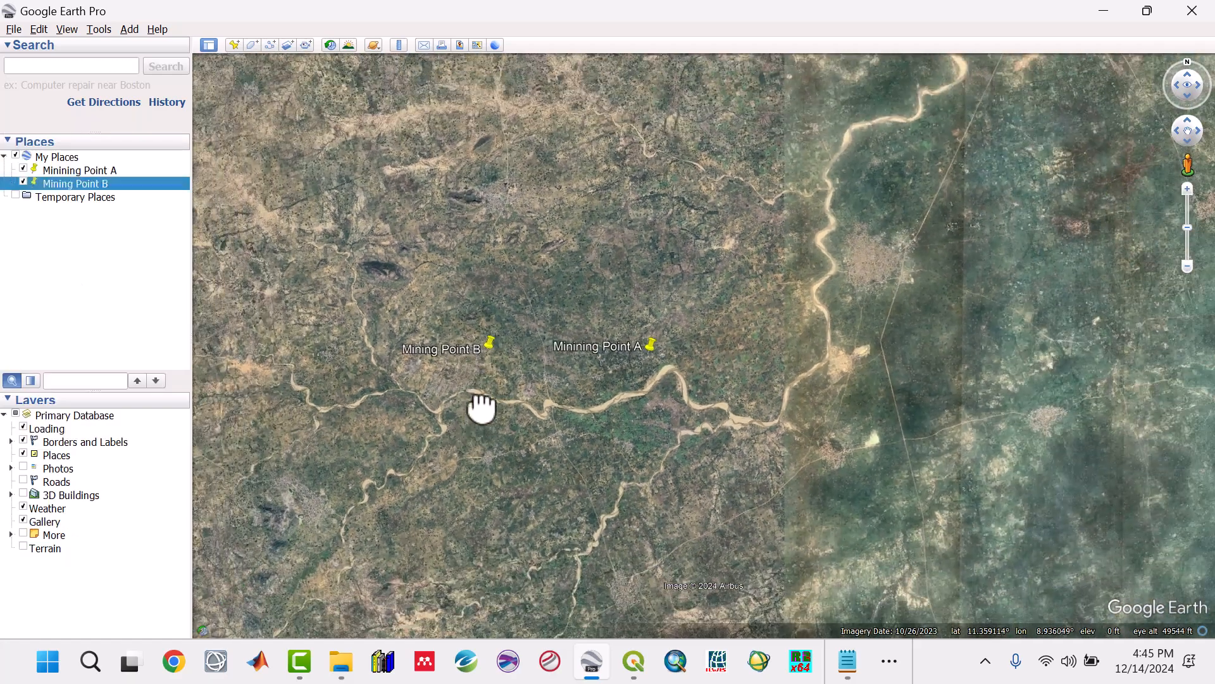
{"action": "left_click_drag", "start_coordinate": [482, 409], "coordinate": [591, 277]}
{"action": "left_click_drag", "start_coordinate": [431, 182], "coordinate": [524, 307]}
{"action": "scroll", "coordinate": [523, 310], "scroll_direction": "down", "scroll_amount": 2}
{"action": "scroll", "coordinate": [583, 378], "scroll_direction": "down", "scroll_amount": 2}
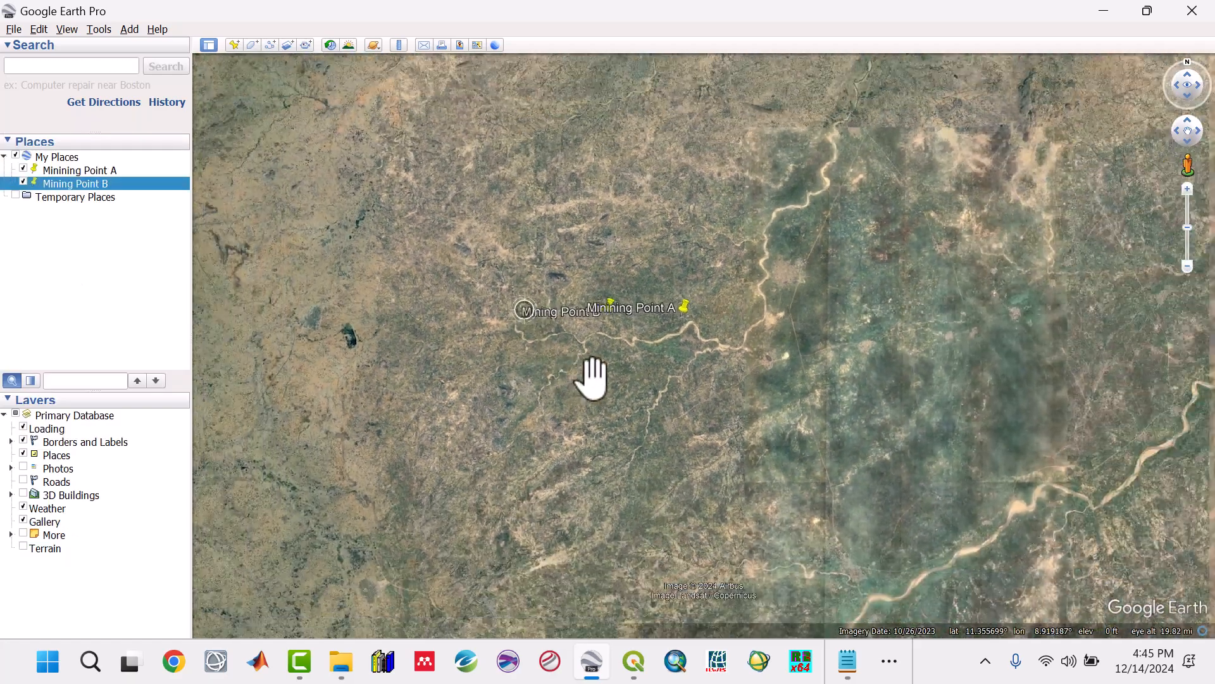
{"action": "scroll", "coordinate": [632, 383], "scroll_direction": "up", "scroll_amount": 1}
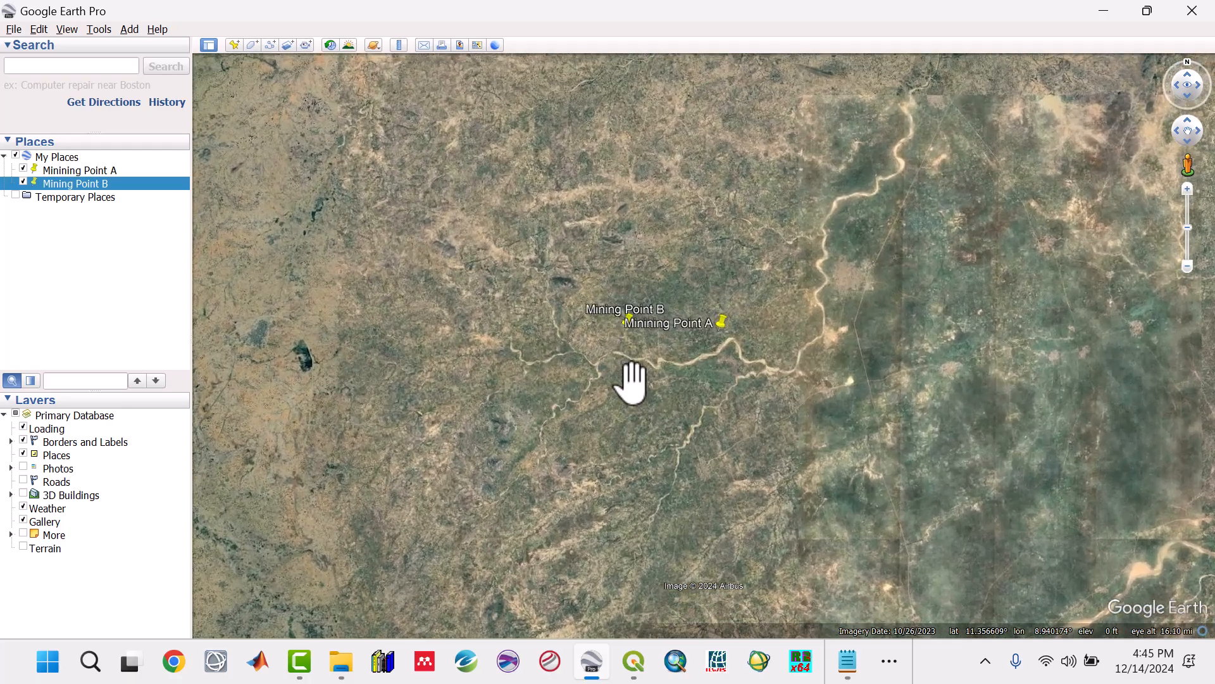
{"action": "scroll", "coordinate": [511, 371], "scroll_direction": "down", "scroll_amount": 4}
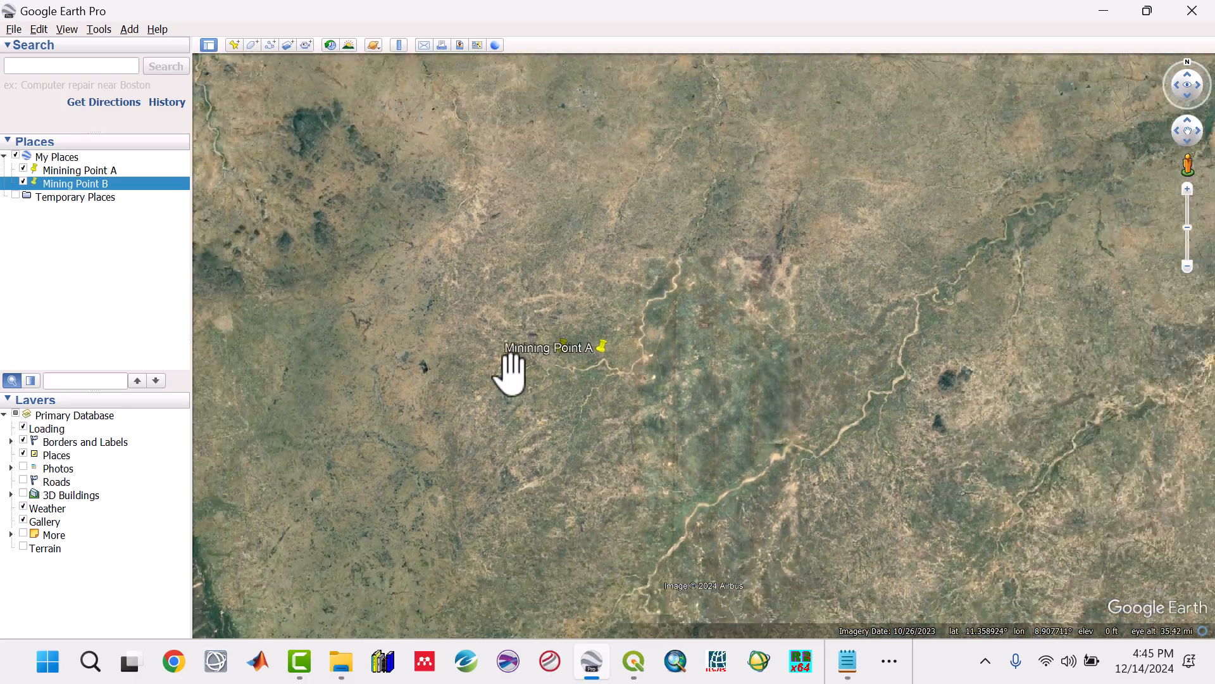
{"action": "scroll", "coordinate": [511, 373], "scroll_direction": "down", "scroll_amount": 4}
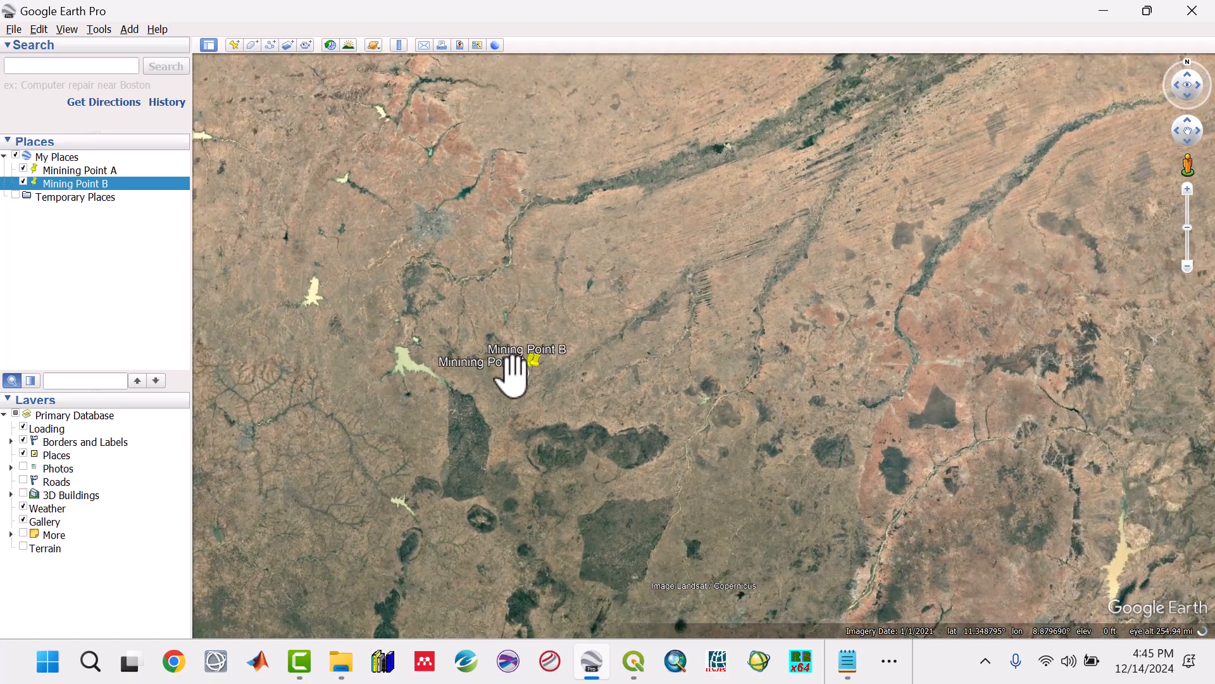
{"action": "scroll", "coordinate": [512, 374], "scroll_direction": "down", "scroll_amount": 3}
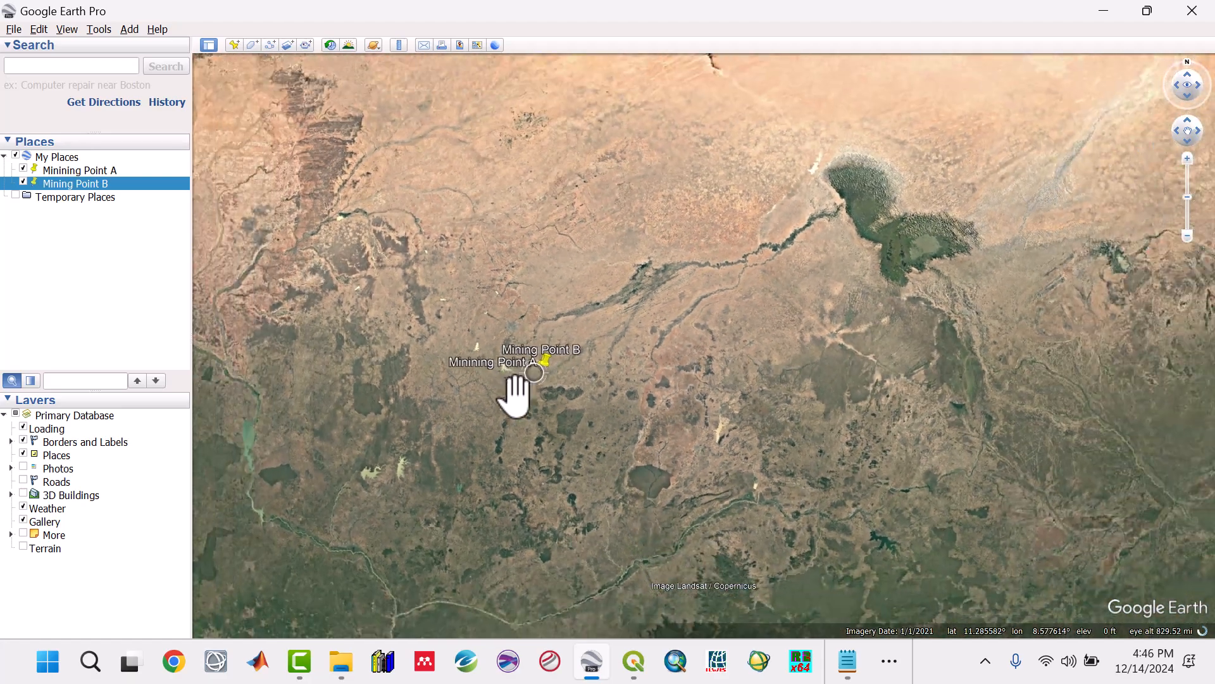
{"action": "scroll", "coordinate": [492, 484], "scroll_direction": "down", "scroll_amount": 2}
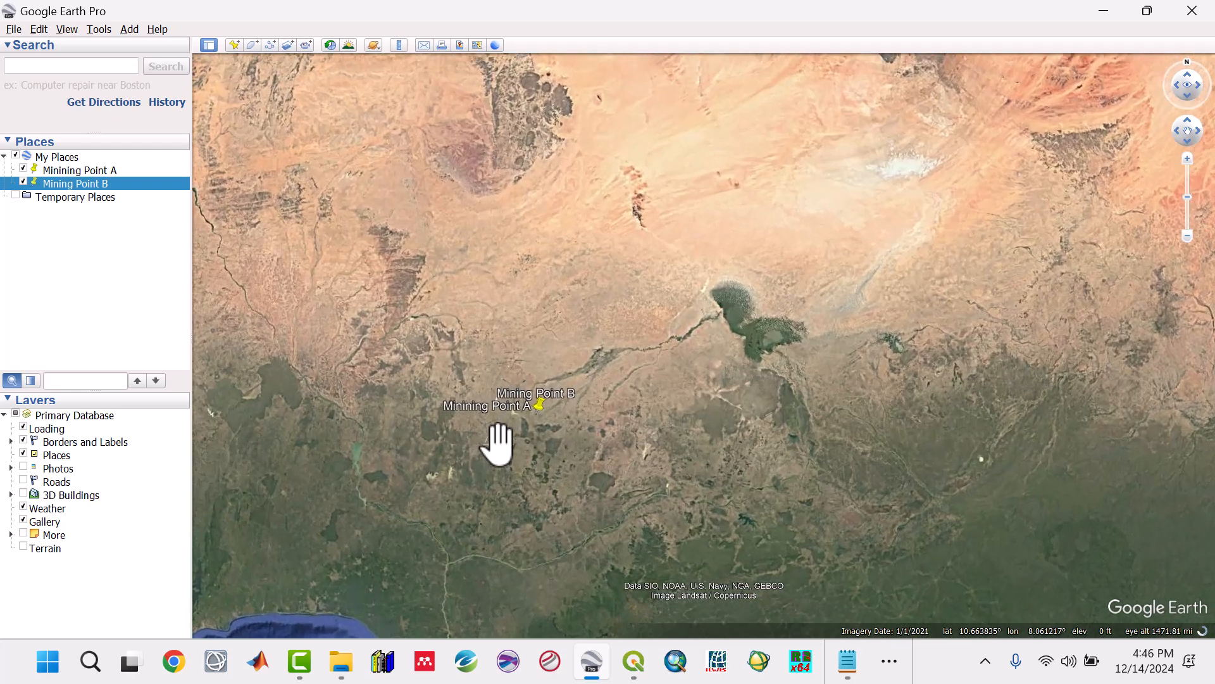
{"action": "scroll", "coordinate": [498, 443], "scroll_direction": "up", "scroll_amount": 2}
{"action": "left_click_drag", "start_coordinate": [439, 371], "coordinate": [534, 291]}
{"action": "left_click_drag", "start_coordinate": [535, 426], "coordinate": [536, 418]}
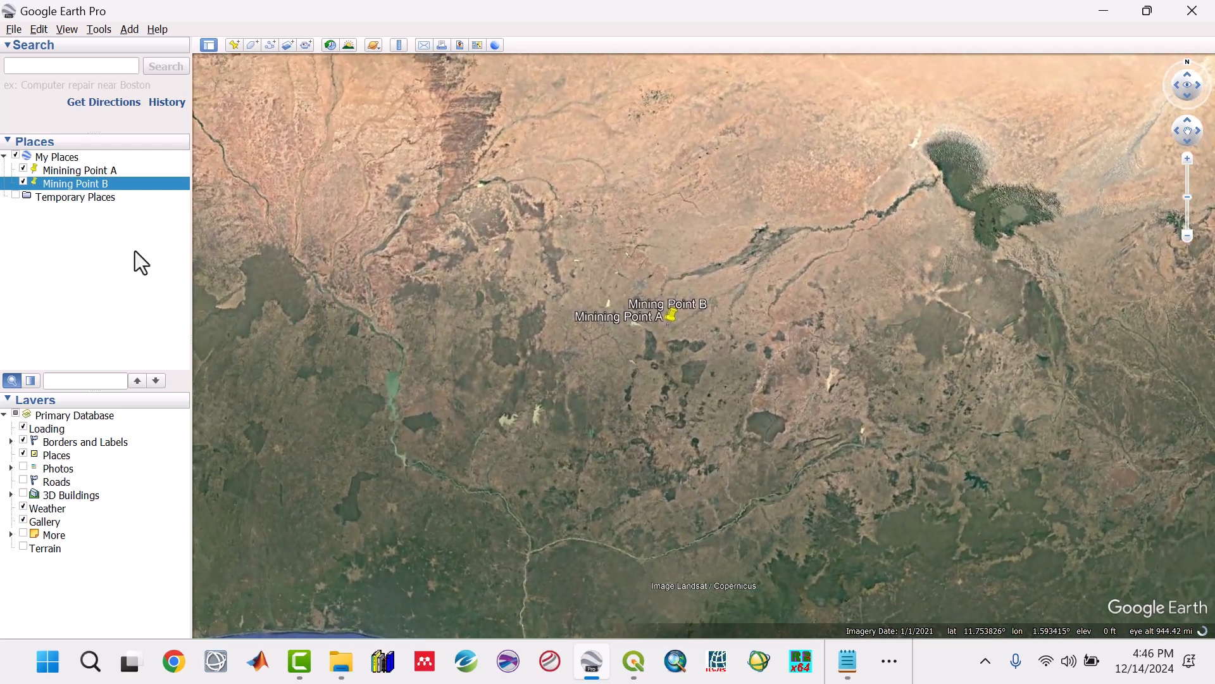
Step: Create a folder named Mining Points inside My Places
{"action": "left_click", "coordinate": [111, 233]}
{"action": "left_click", "coordinate": [63, 158]}
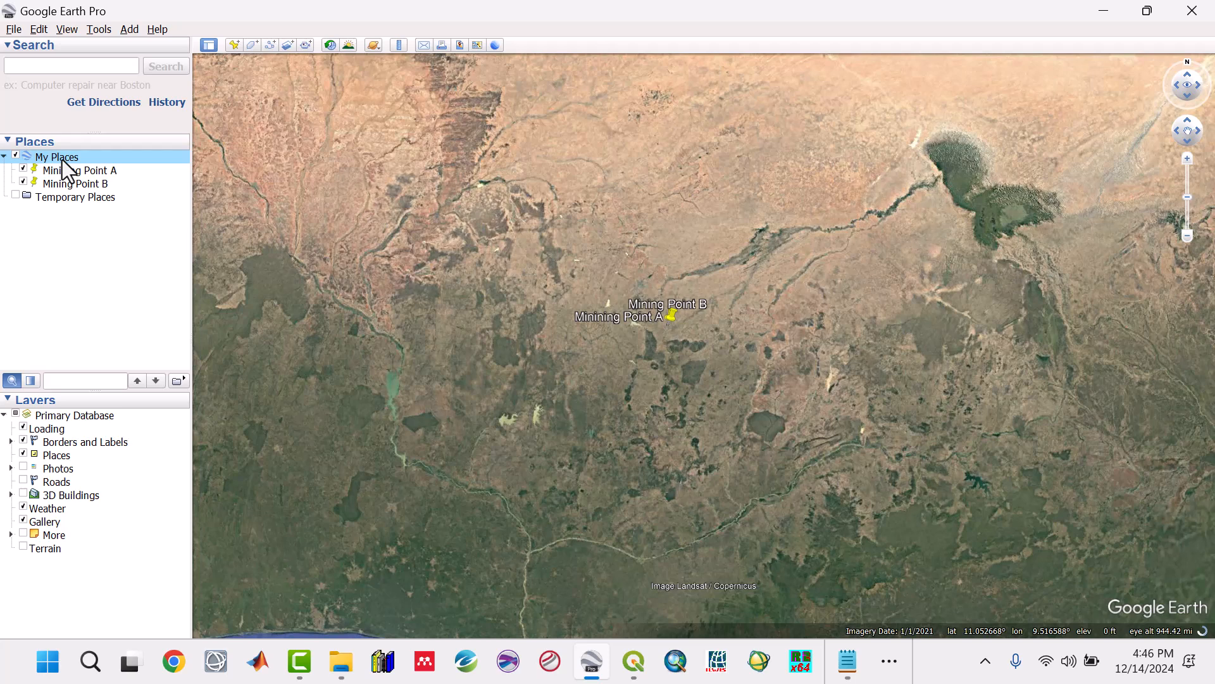
{"action": "right_click", "coordinate": [62, 159]}
{"action": "mouse_move", "coordinate": [78, 165]}
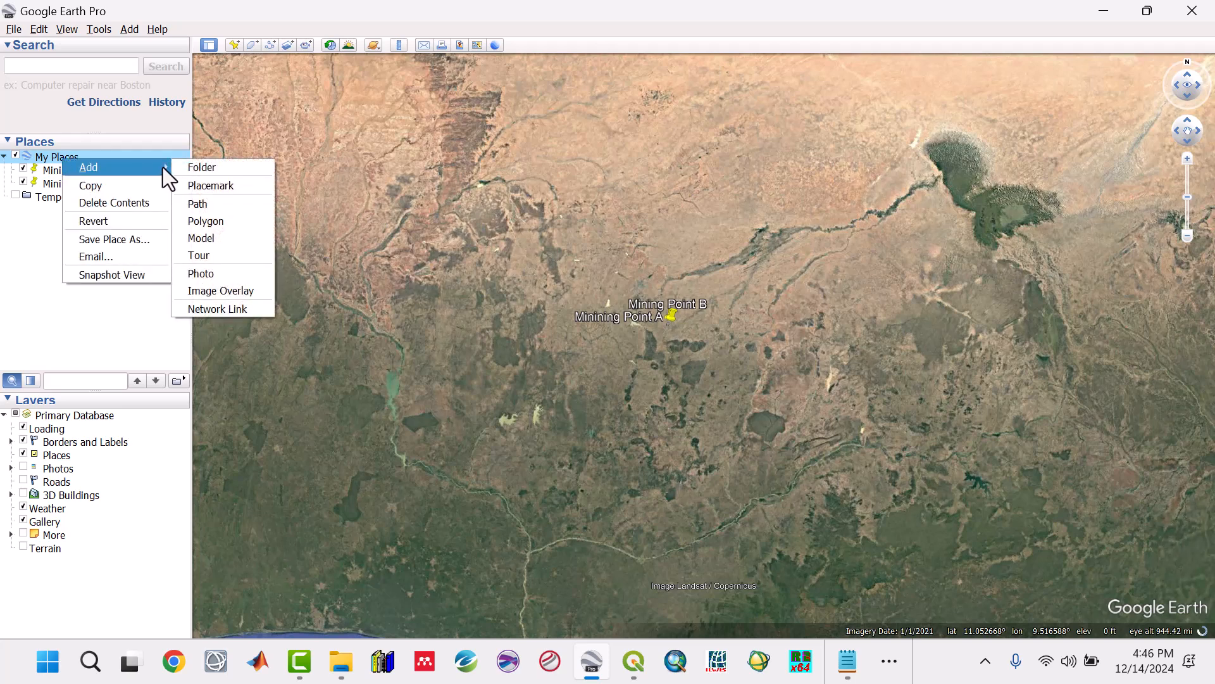
{"action": "left_click", "coordinate": [211, 166]}
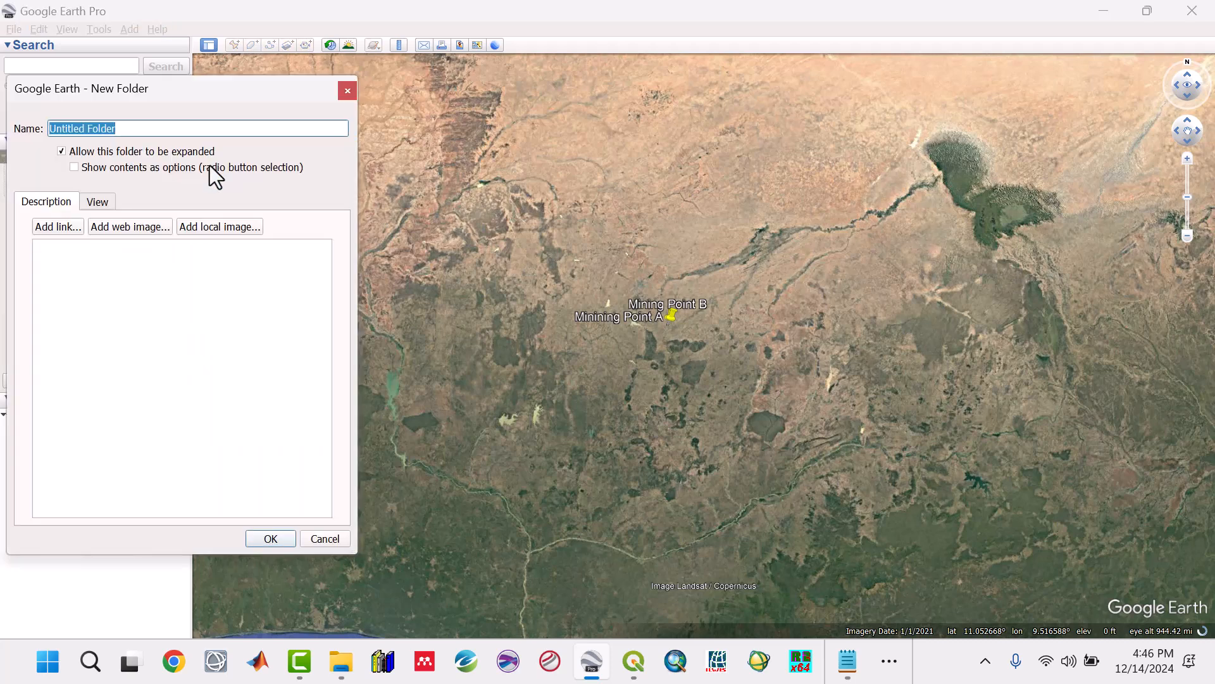
{"action": "type", "text": "Mining"}
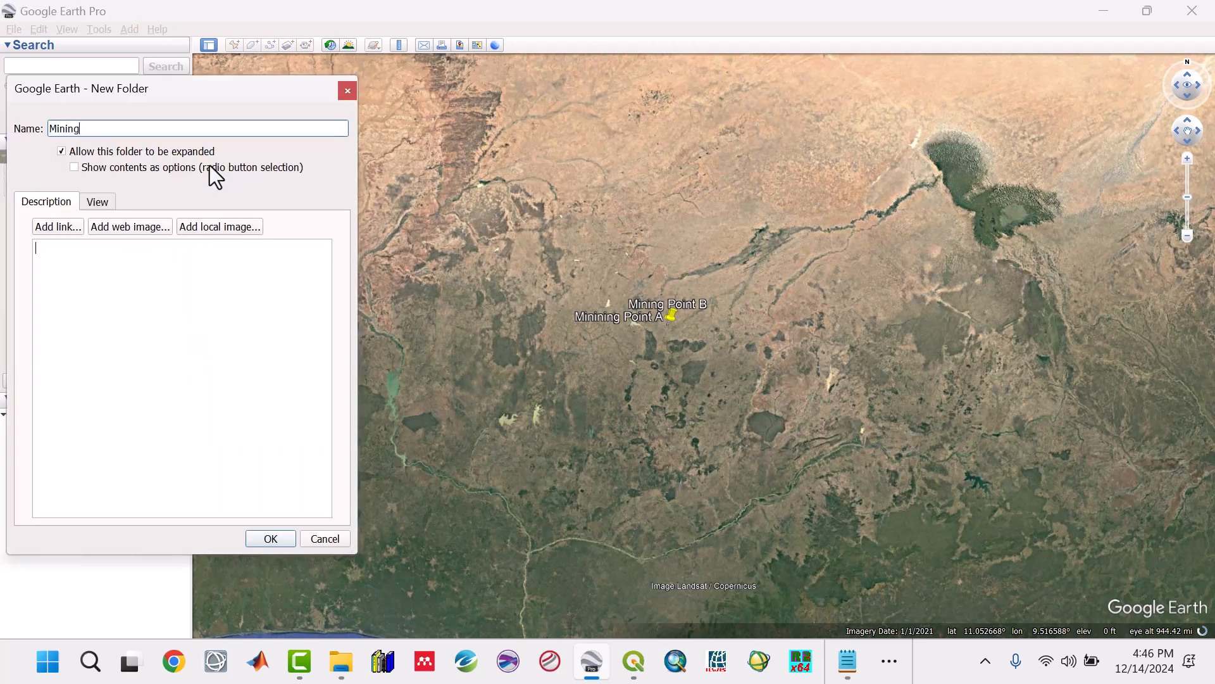
{"action": "type", "text": " Points"}
{"action": "left_click", "coordinate": [271, 538]}
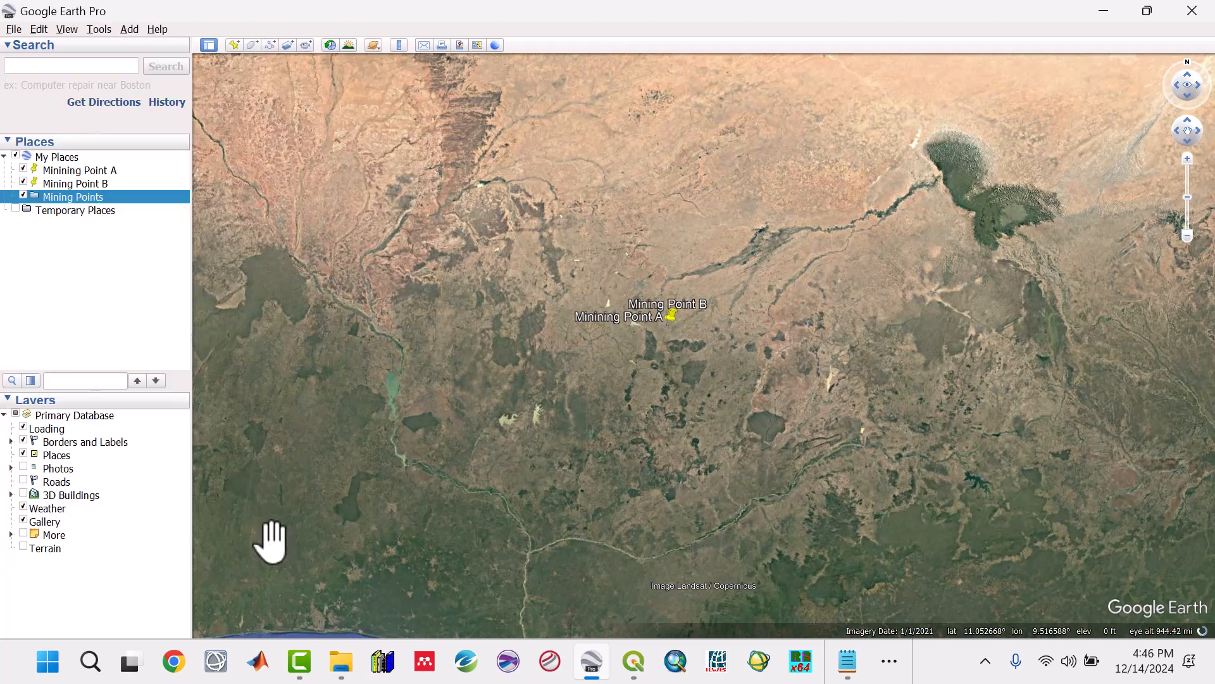
Step: Move the Minining Point A and Mining Point B placemarks together into the Mining Points folder
{"action": "left_click", "coordinate": [67, 167]}
{"action": "left_click", "coordinate": [71, 186], "text": "ctrl"}
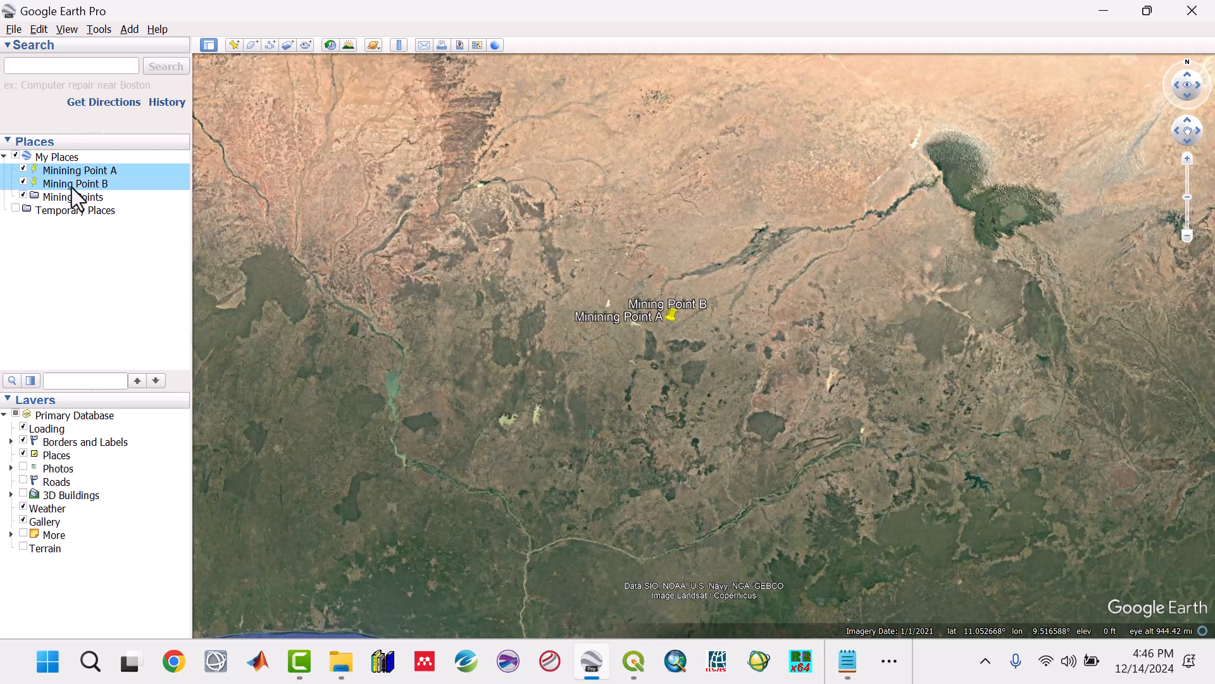
{"action": "left_click_drag", "start_coordinate": [73, 170], "coordinate": [74, 203]}
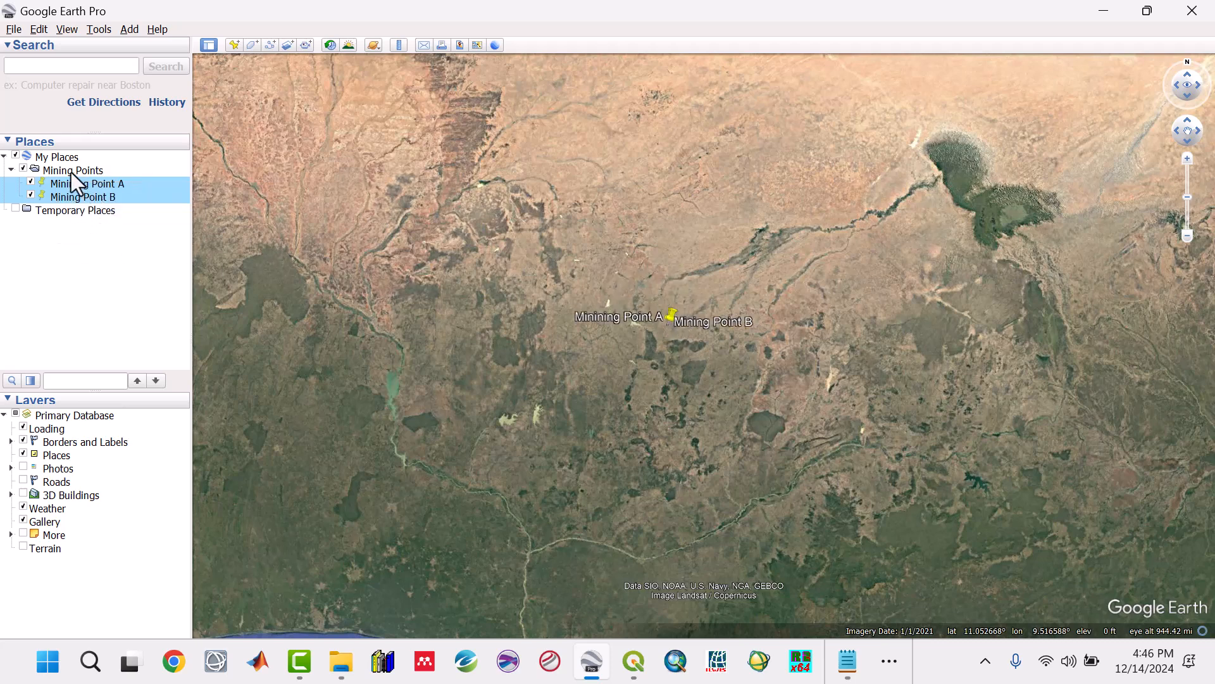
{"action": "left_click", "coordinate": [25, 170]}
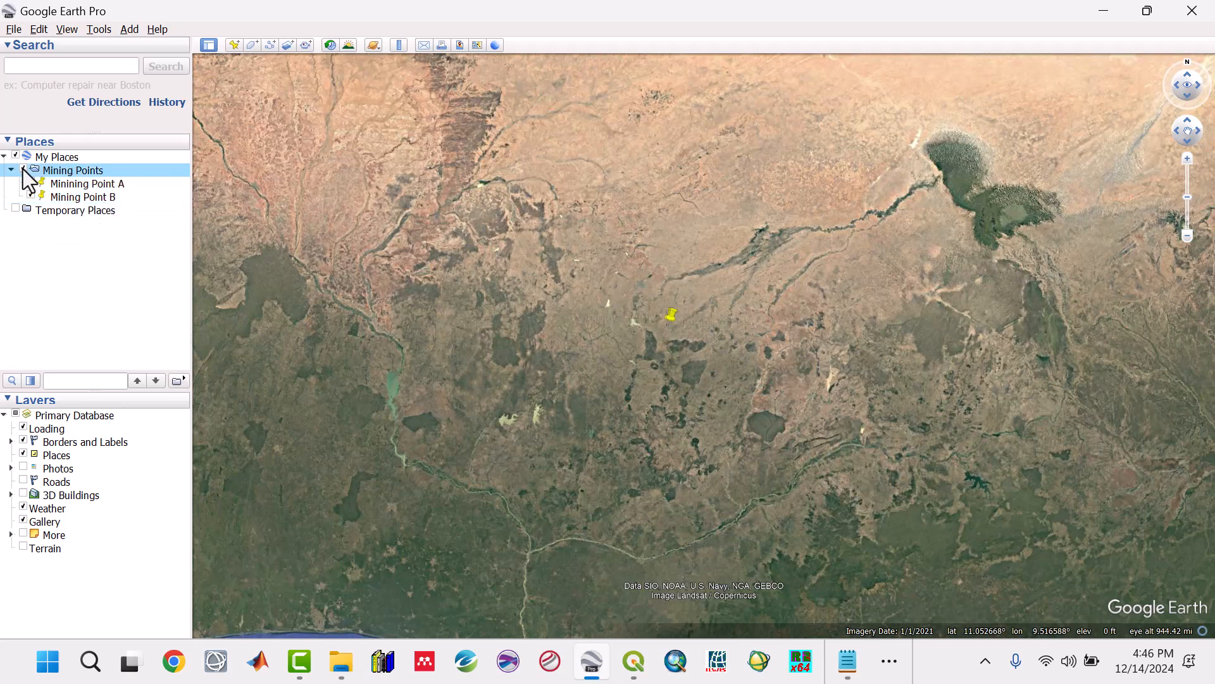
Step: Save the Mining Points folder as a KMZ file named Mining_Points in Desktop > RC1 > Google Earth
{"action": "right_click", "coordinate": [58, 172]}
{"action": "left_click", "coordinate": [86, 285]}
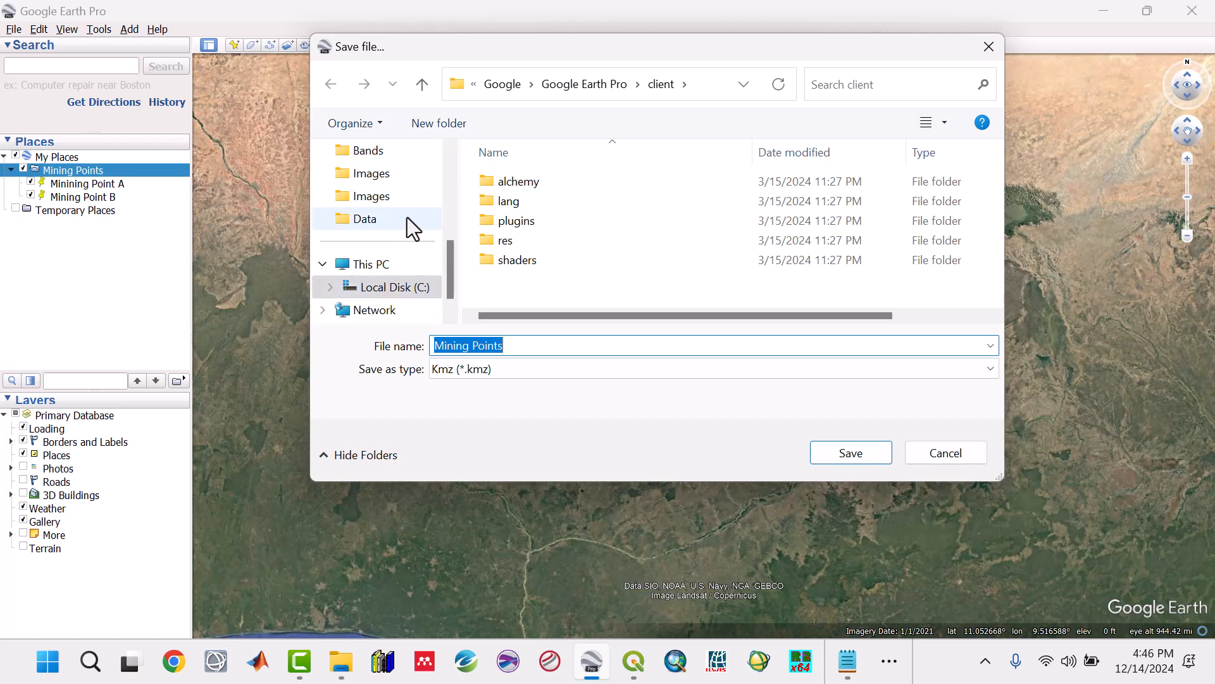
{"action": "scroll", "coordinate": [408, 215], "scroll_direction": "up", "scroll_amount": 5}
{"action": "left_click", "coordinate": [386, 246]}
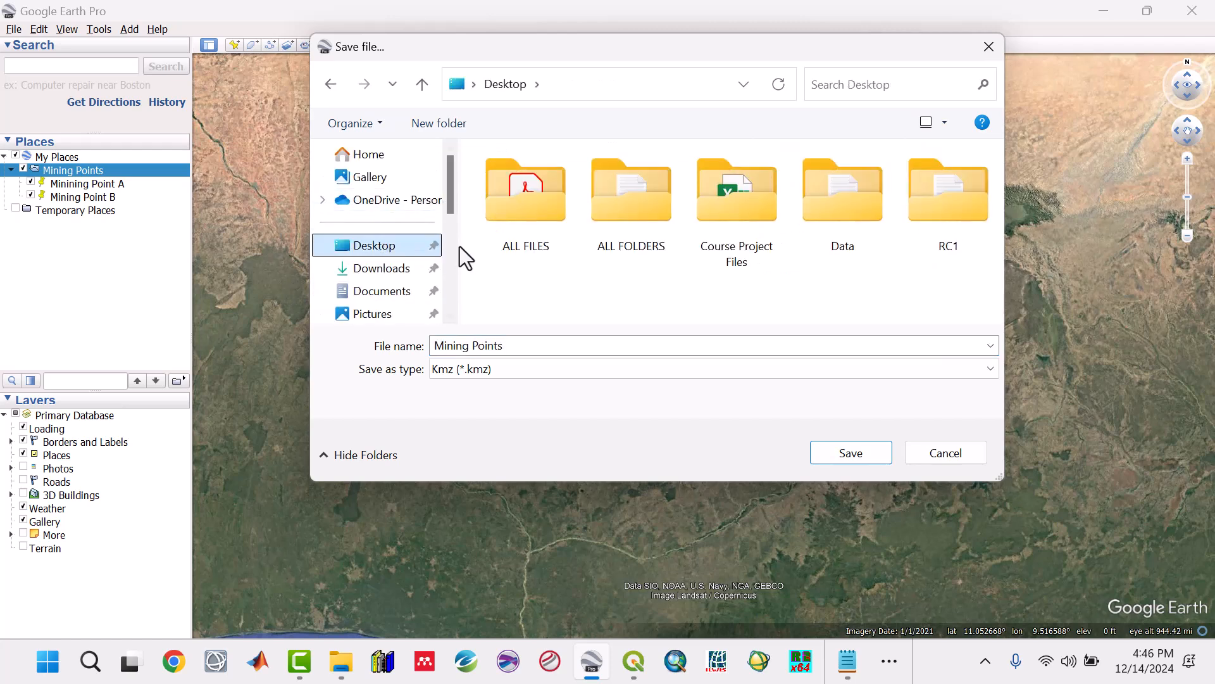
{"action": "left_click", "coordinate": [932, 210]}
{"action": "double_click", "coordinate": [932, 210]}
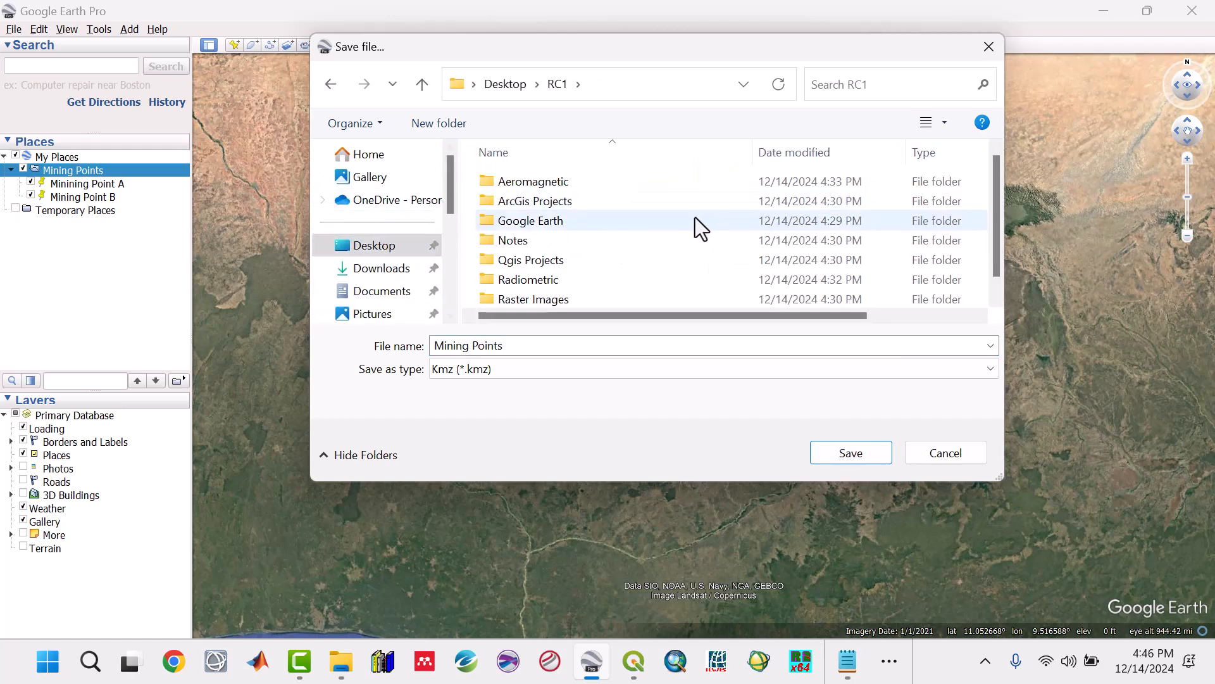
{"action": "double_click", "coordinate": [553, 221]}
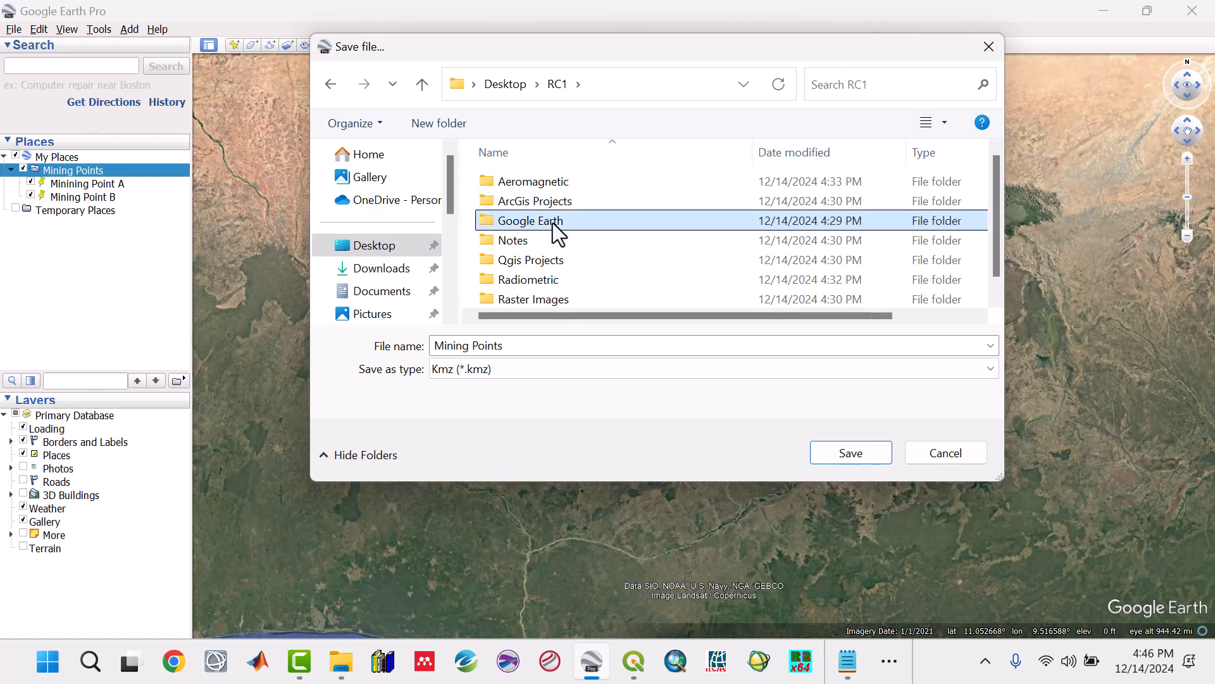
{"action": "left_click", "coordinate": [518, 345]}
{"action": "left_click", "coordinate": [475, 345]}
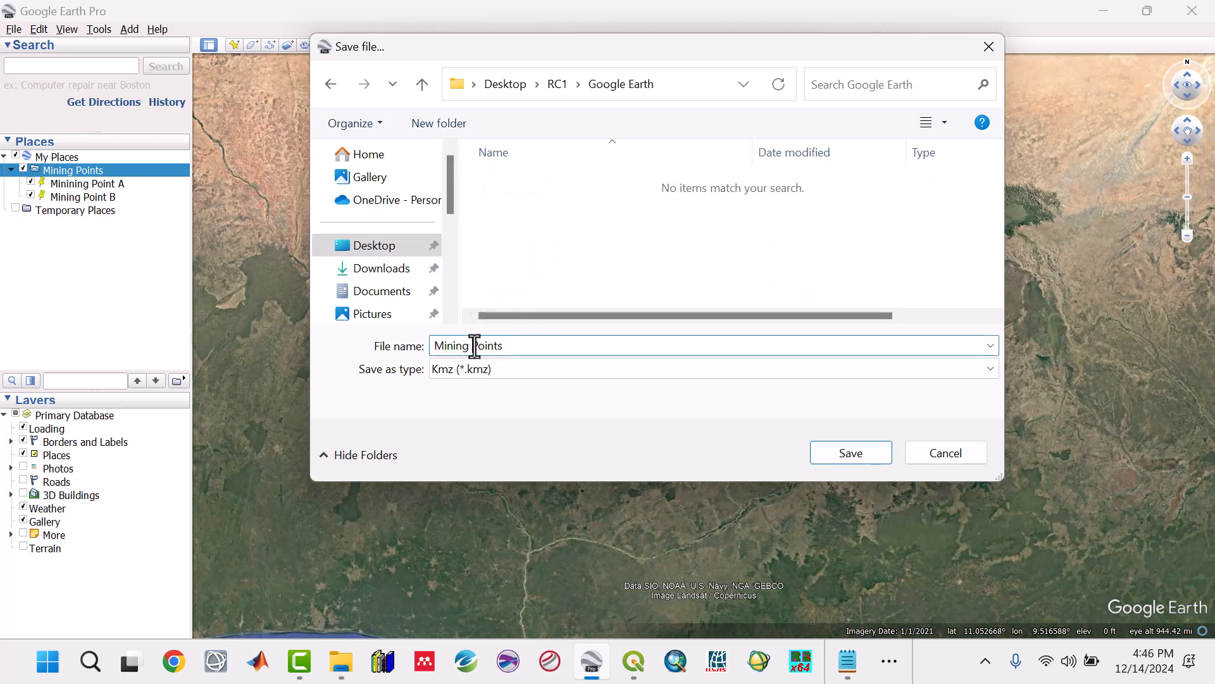
{"action": "key", "text": "BackSpace"}
{"action": "type", "text": "_"}
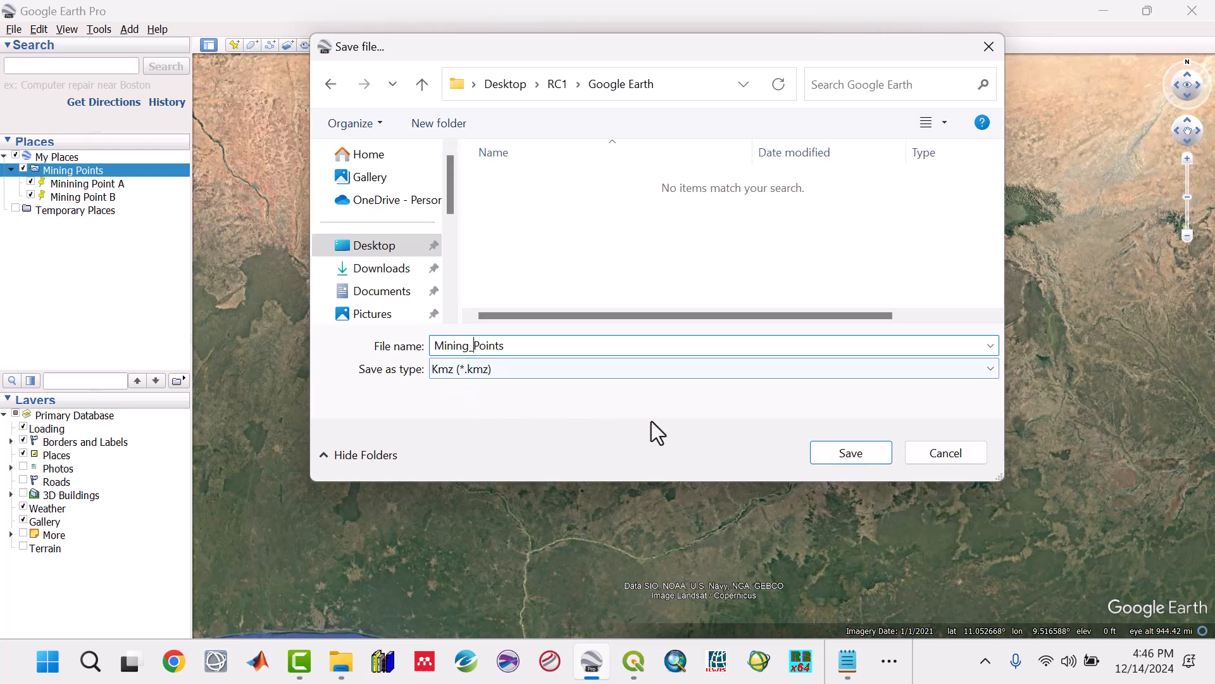
{"action": "left_click", "coordinate": [831, 456]}
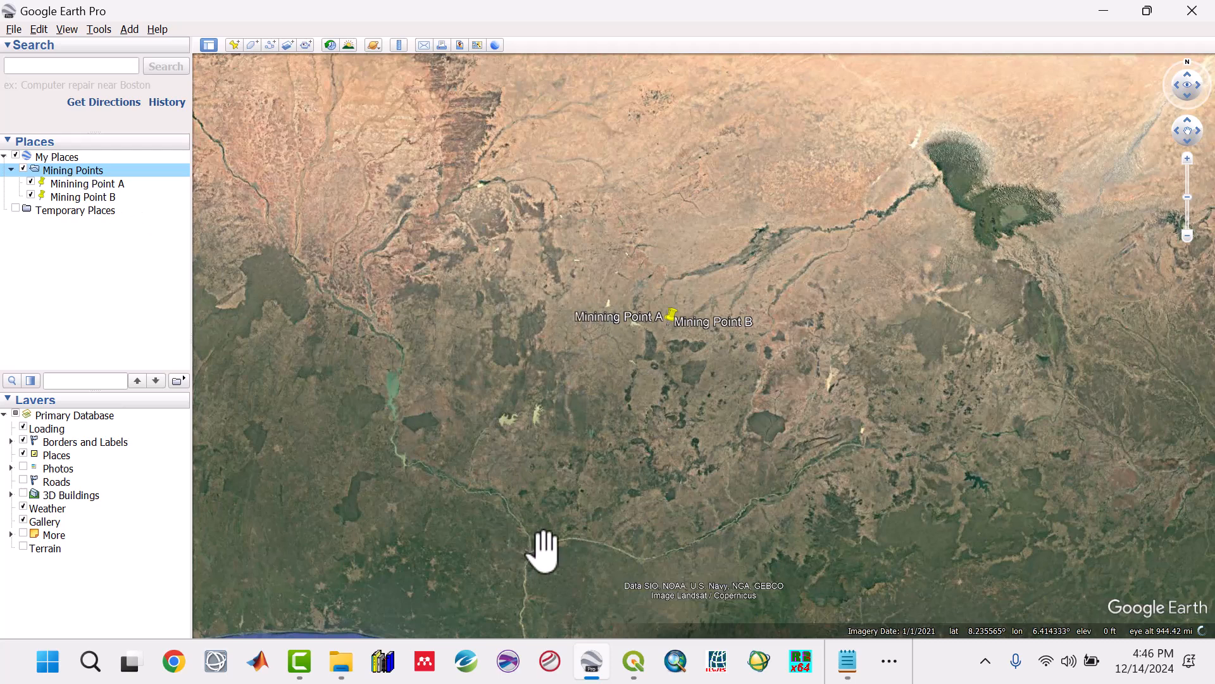
Step: Switch to QGIS and browse for a vector dataset to add, limiting the file type to Keyhole Markup Language [KML]
{"action": "left_click", "coordinate": [633, 662]}
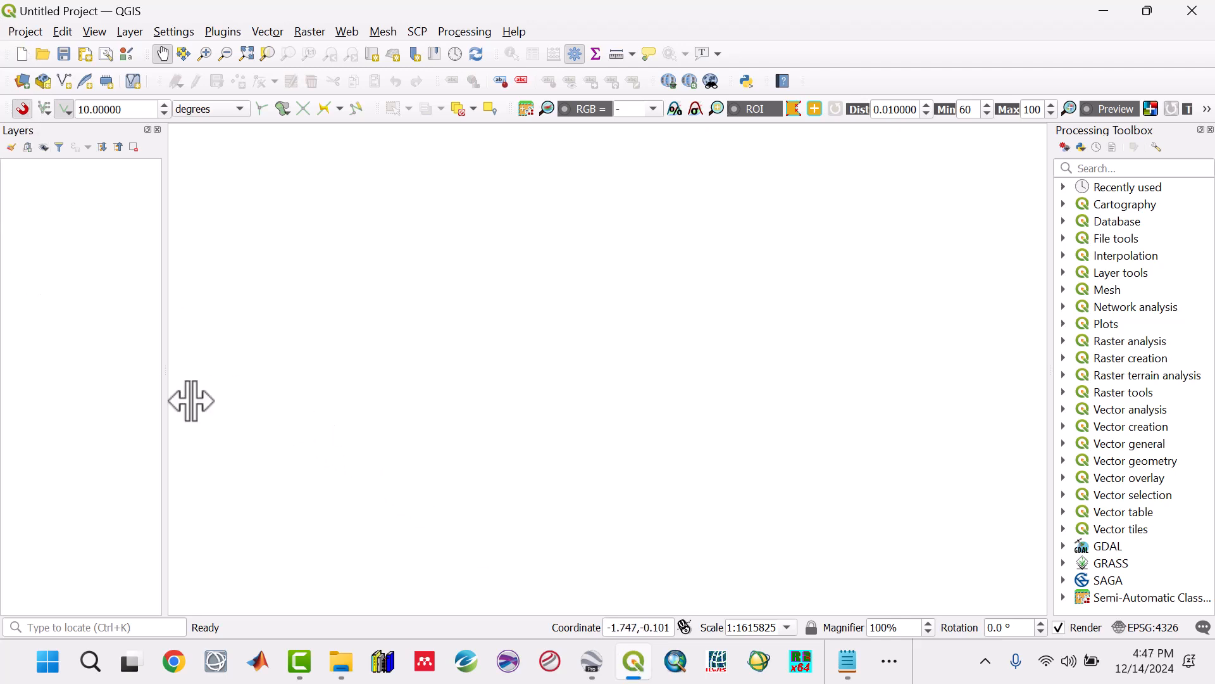
{"action": "left_click", "coordinate": [129, 35]}
{"action": "left_click", "coordinate": [147, 48]}
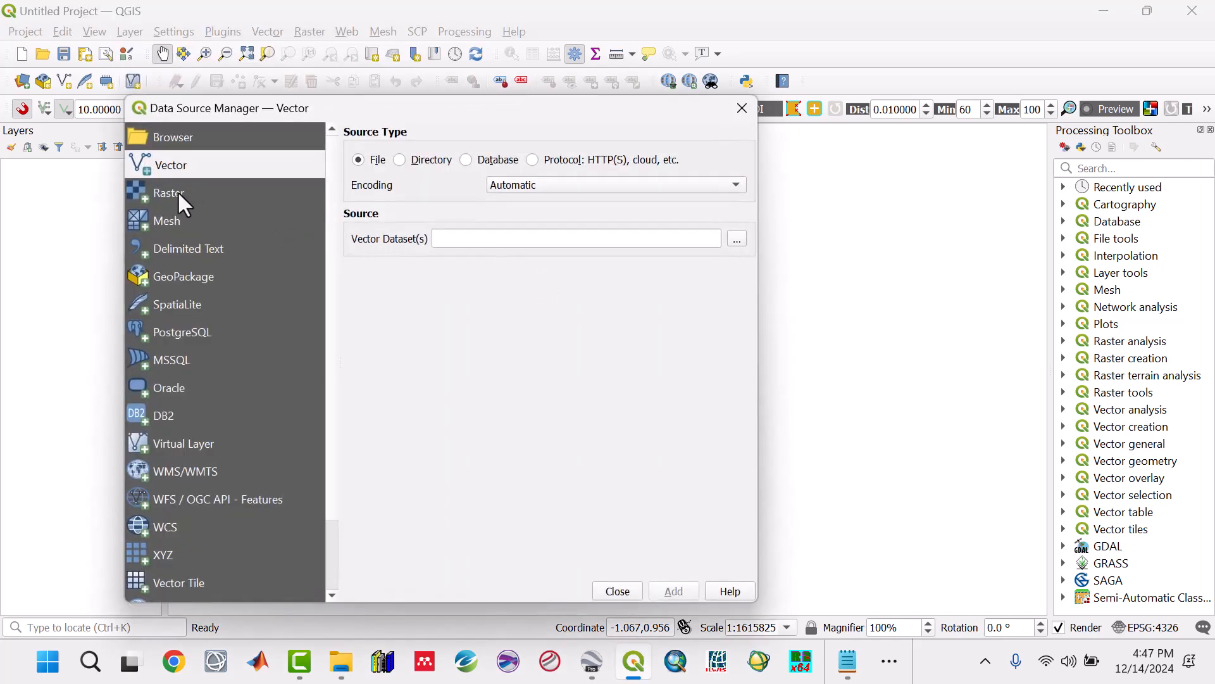
{"action": "left_click", "coordinate": [736, 241]}
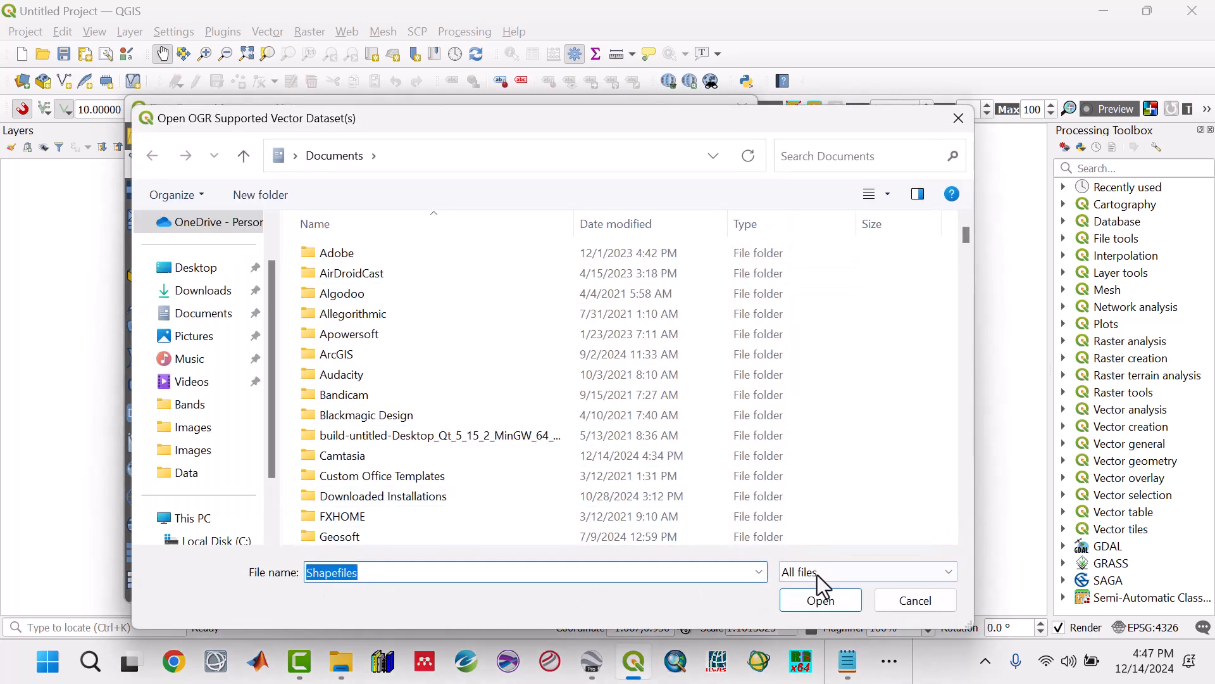
{"action": "left_click", "coordinate": [817, 578]}
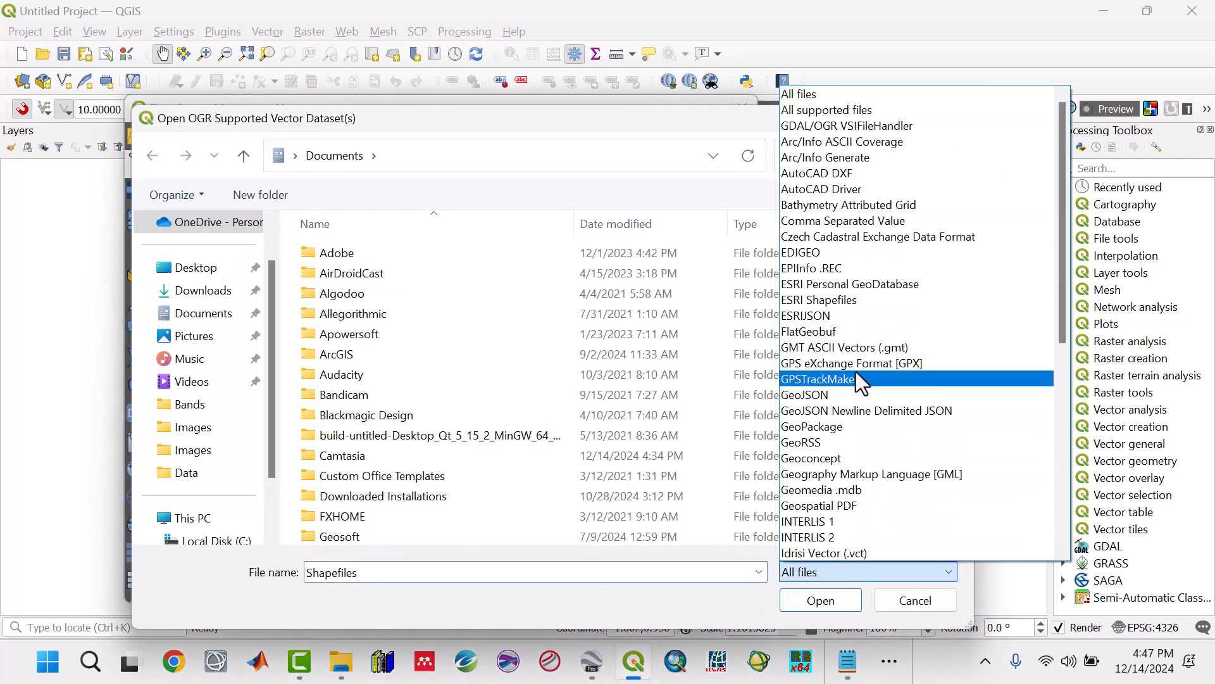
{"action": "scroll", "coordinate": [871, 250], "scroll_direction": "down", "scroll_amount": 1}
{"action": "scroll", "coordinate": [874, 253], "scroll_direction": "down", "scroll_amount": 2}
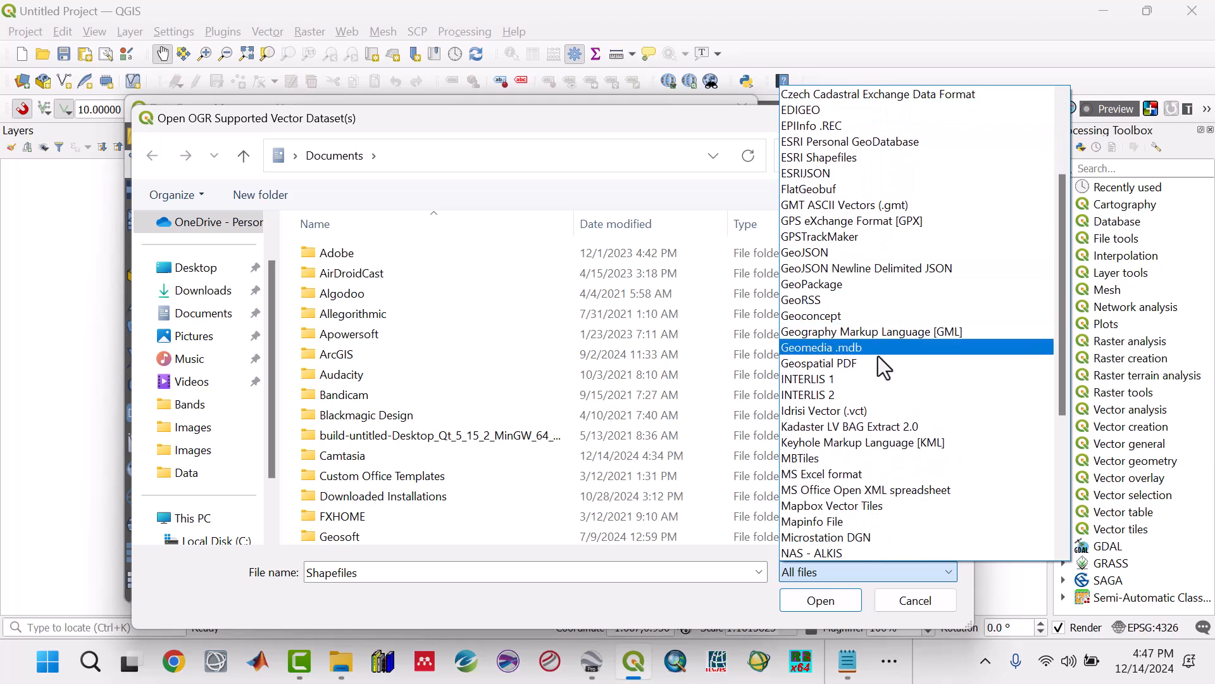
{"action": "left_click", "coordinate": [894, 443]}
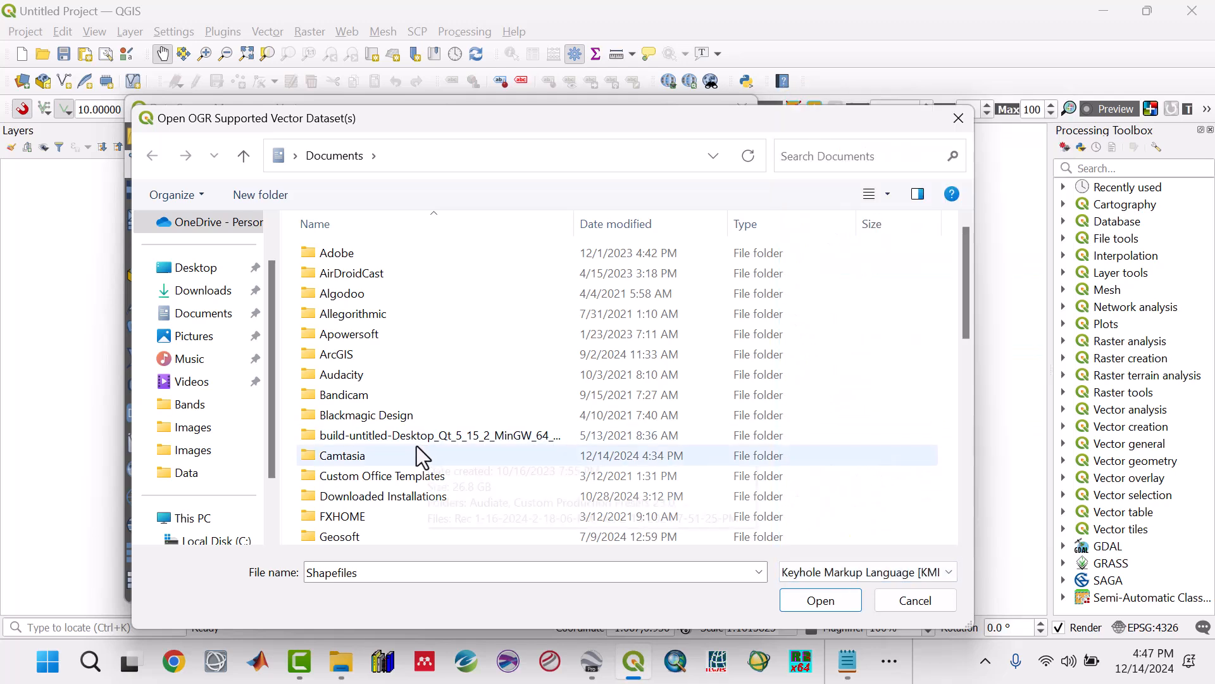
Step: Add the Mining_Points KMZ from Desktop > RC1 > Google Earth as a vector layer and close the data source manager
{"action": "left_click", "coordinate": [215, 271]}
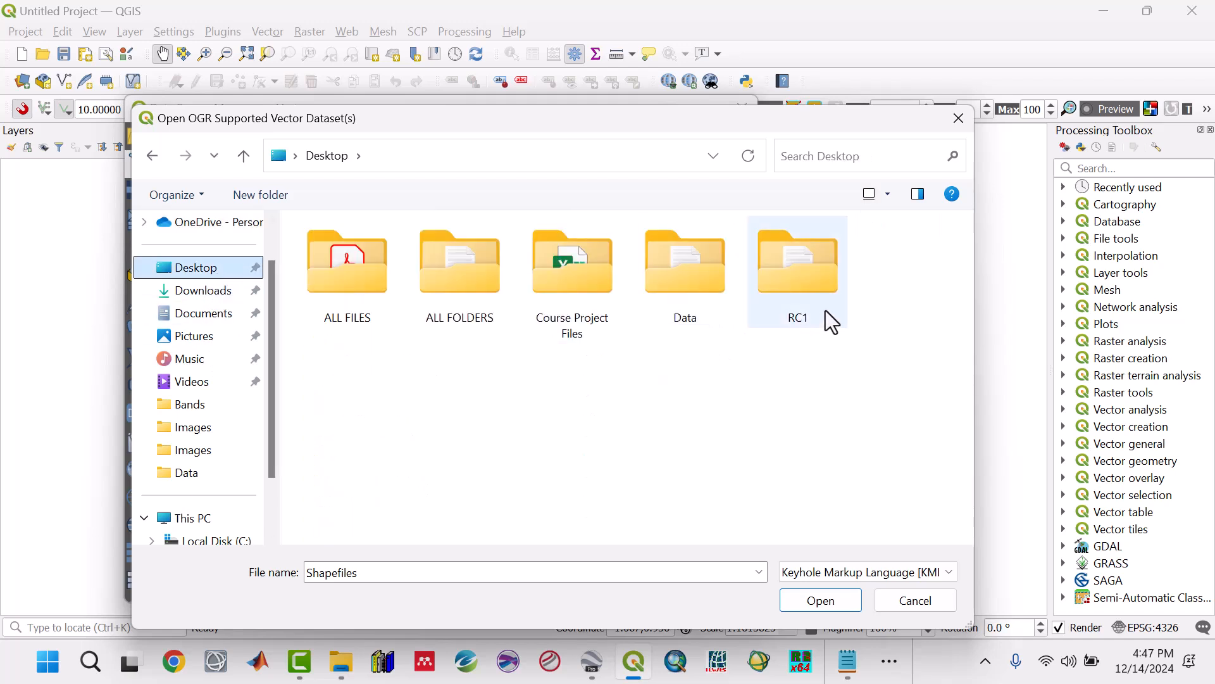
{"action": "double_click", "coordinate": [803, 283]}
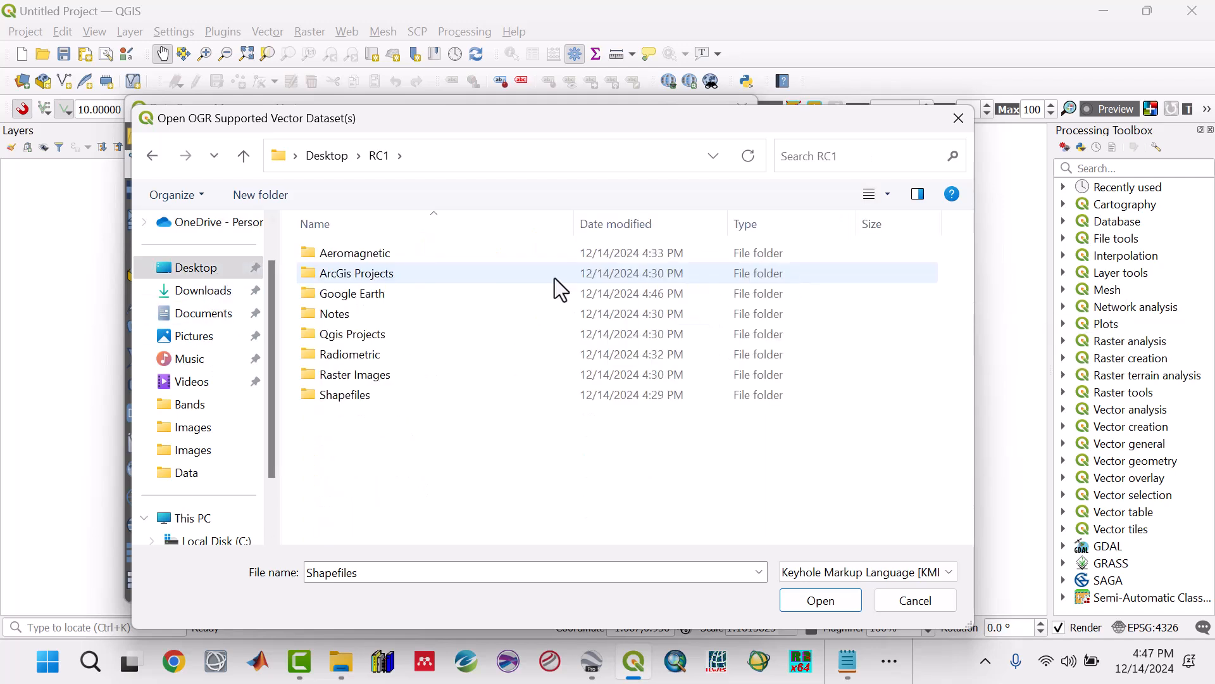
{"action": "double_click", "coordinate": [371, 294]}
{"action": "left_click", "coordinate": [354, 253]}
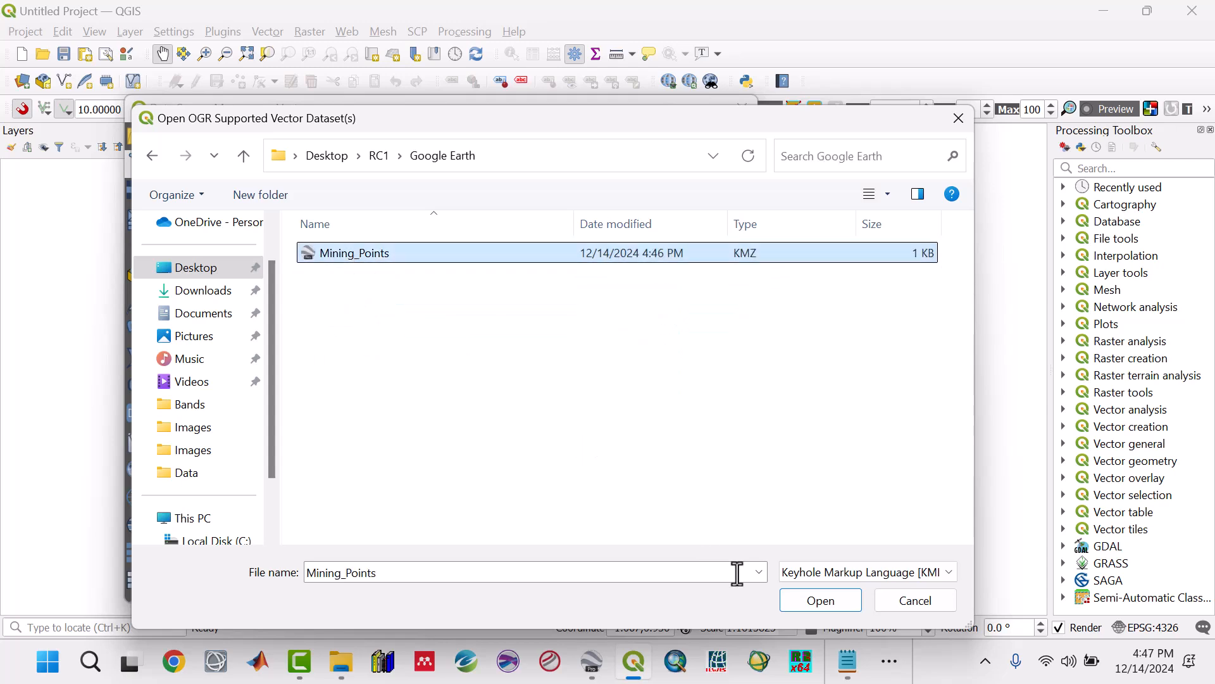
{"action": "left_click", "coordinate": [791, 605]}
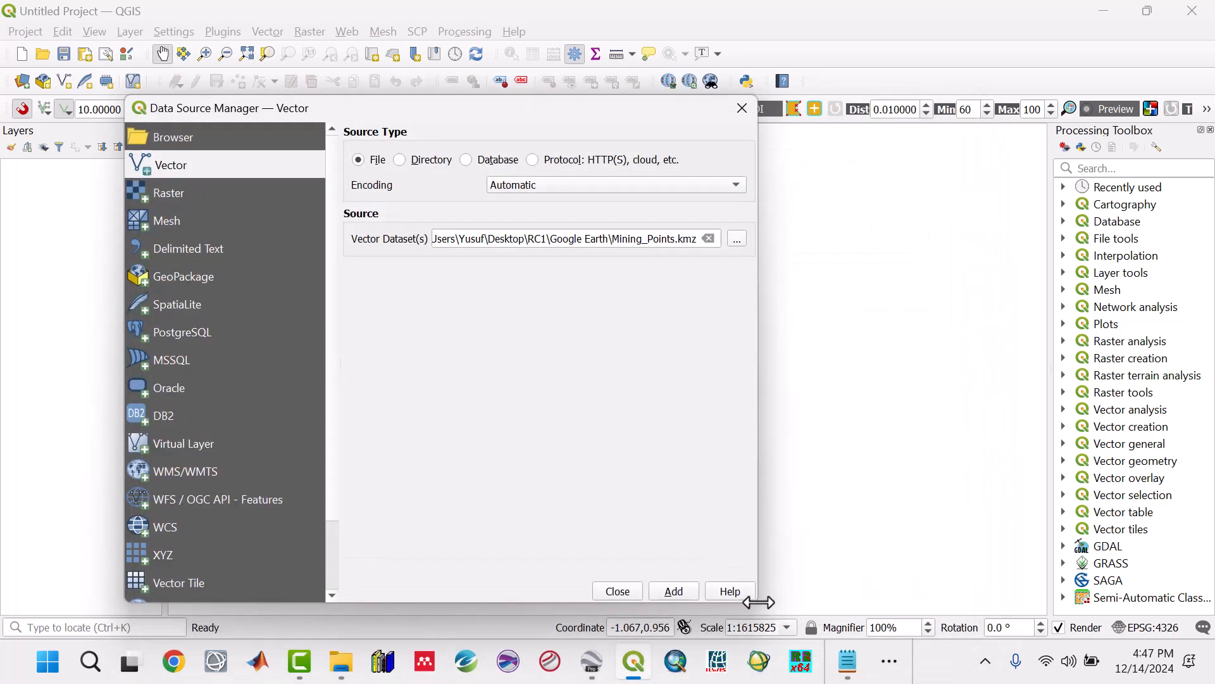
{"action": "left_click", "coordinate": [686, 595]}
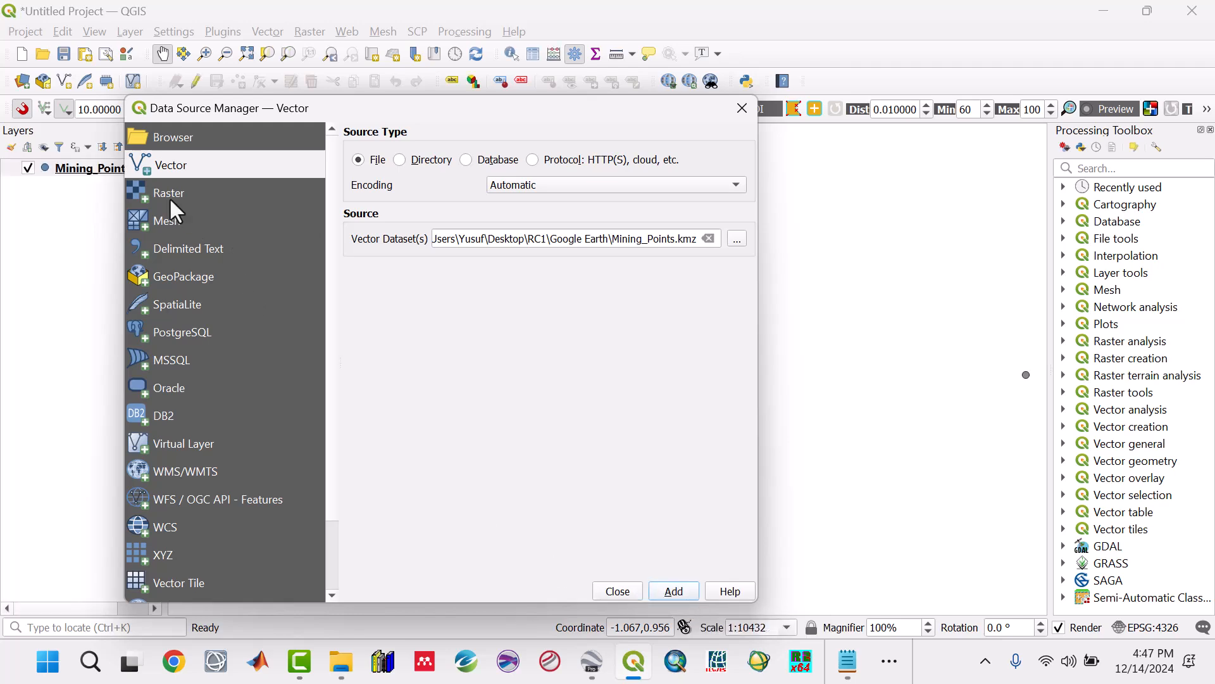
{"action": "left_click", "coordinate": [605, 593]}
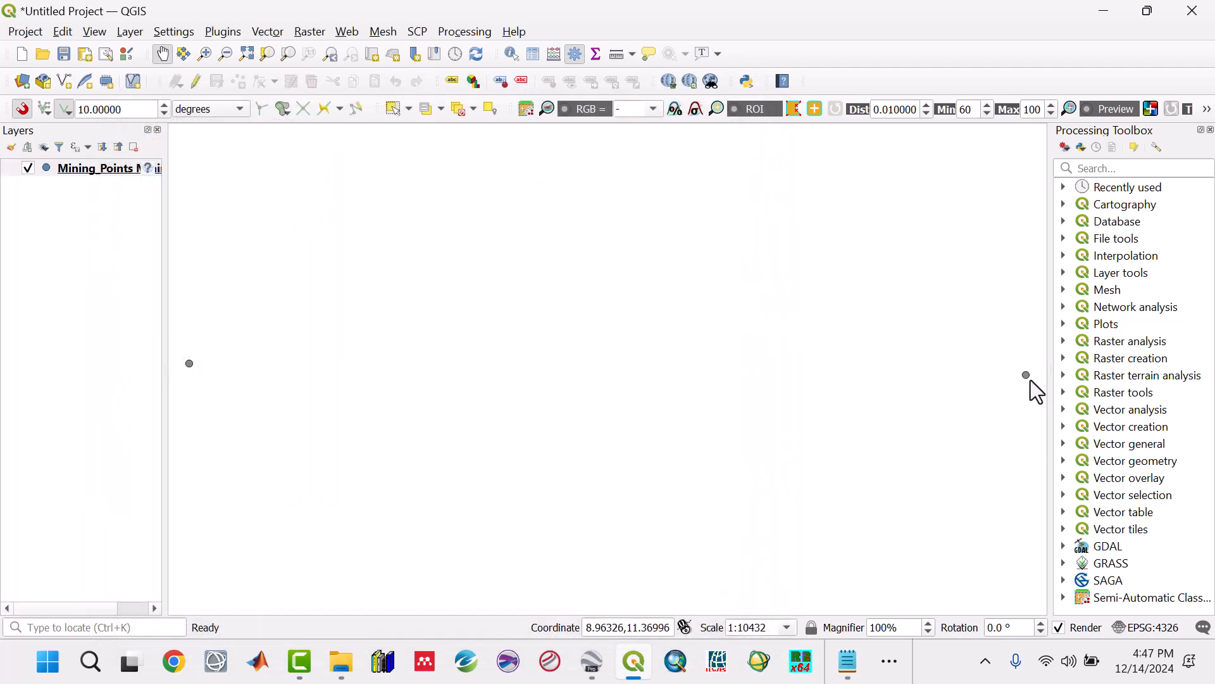
Step: Assign the WGS 84 (EPSG:4326) coordinate reference system to the Mining_Points layer and slightly narrow the layer list
{"action": "scroll", "coordinate": [443, 371], "scroll_direction": "down", "scroll_amount": 1}
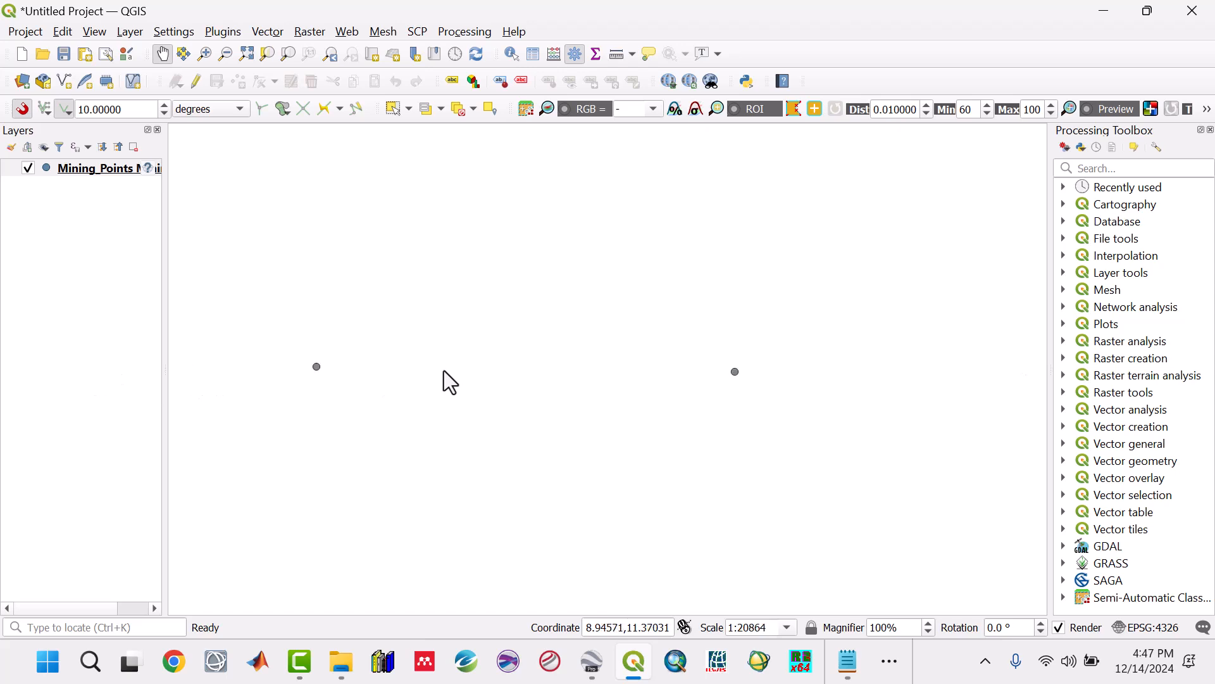
{"action": "left_click", "coordinate": [148, 169]}
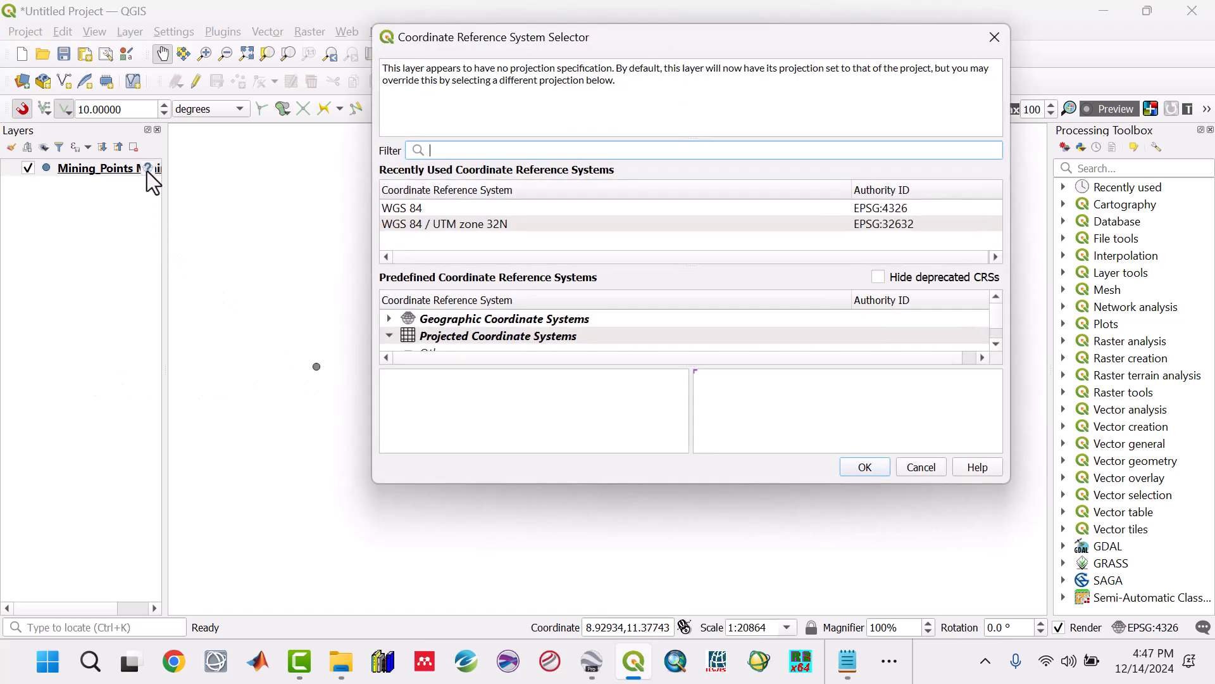
{"action": "left_click", "coordinate": [400, 209]}
{"action": "left_click", "coordinate": [865, 469]}
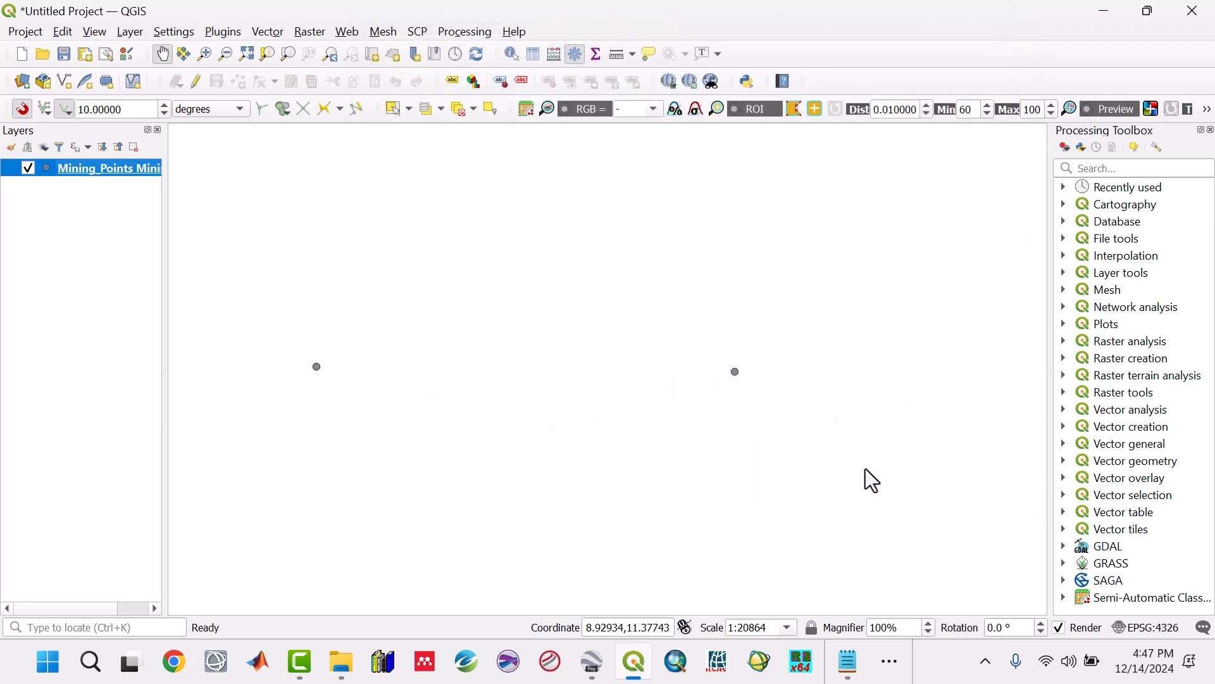
{"action": "left_click_drag", "start_coordinate": [166, 207], "coordinate": [155, 208]}
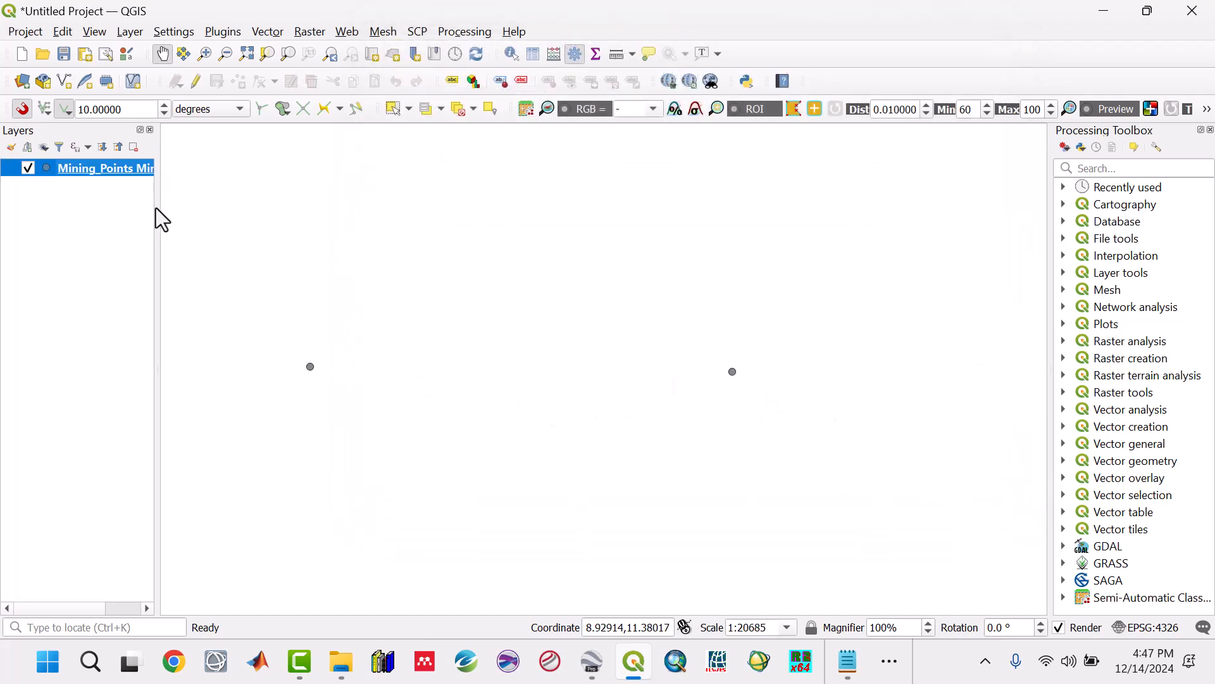
Step: Save the project as a QGZ file named Study_Area in the Qgis Projects folder of RC1
{"action": "left_click", "coordinate": [69, 62]}
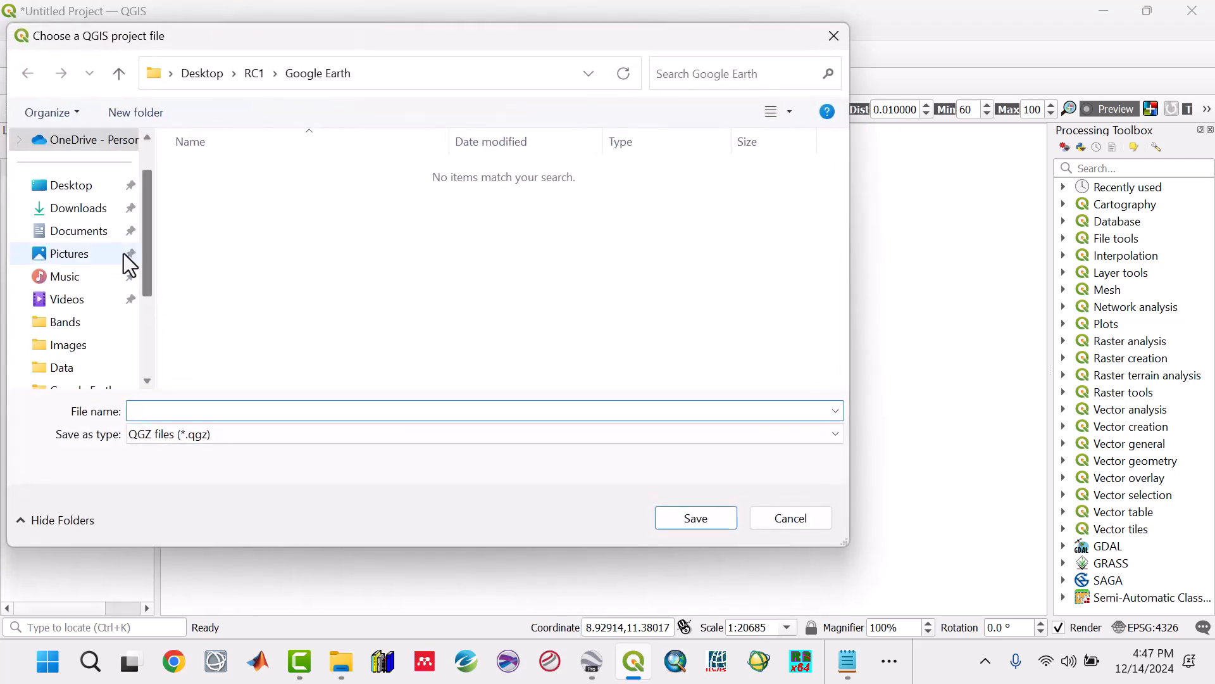
{"action": "left_click", "coordinate": [114, 76]}
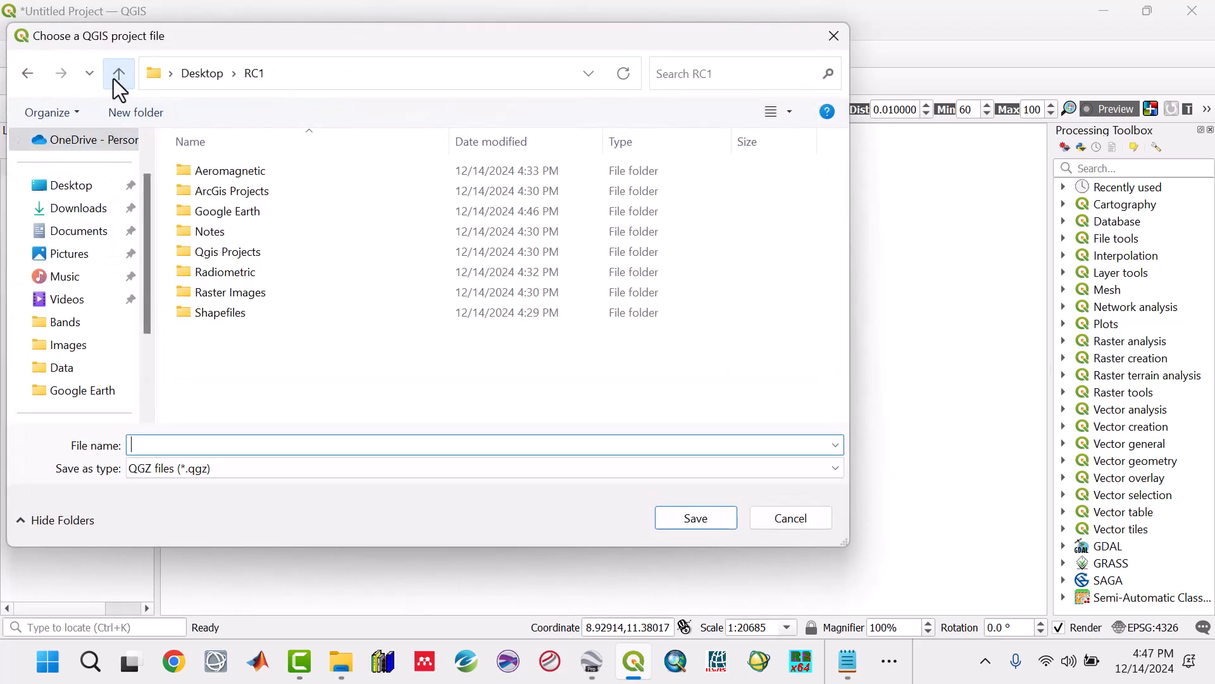
{"action": "double_click", "coordinate": [224, 256]}
{"action": "left_click", "coordinate": [215, 447]}
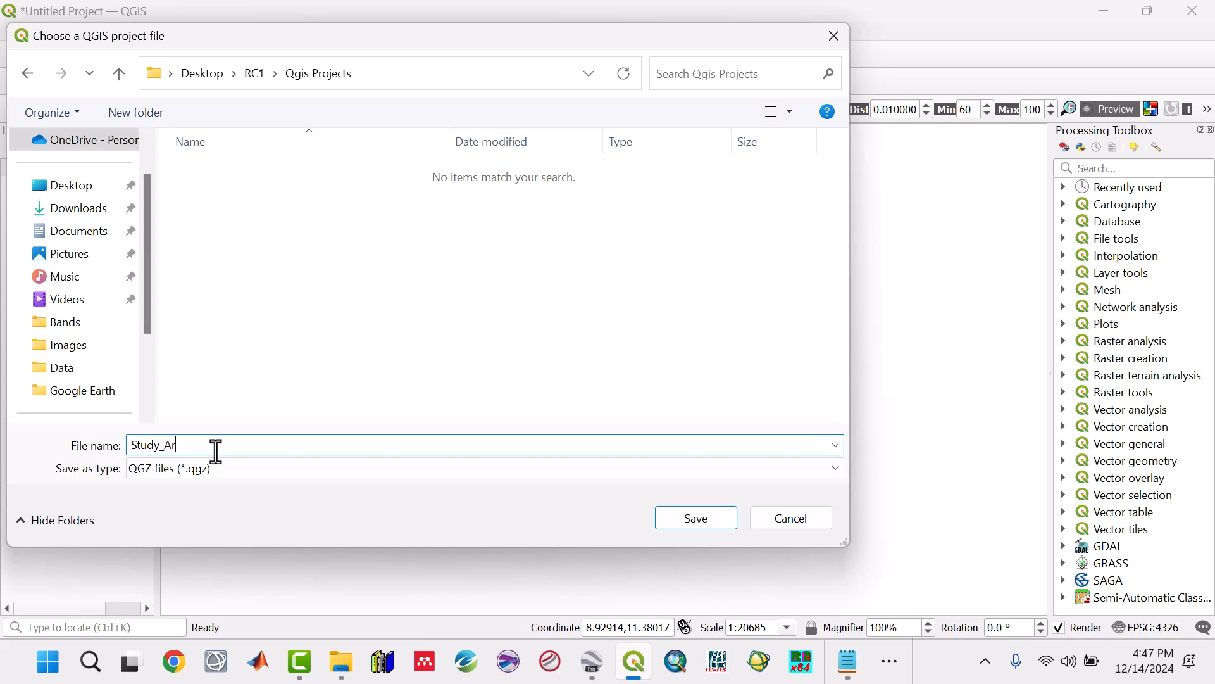
{"action": "left_click", "coordinate": [670, 523]}
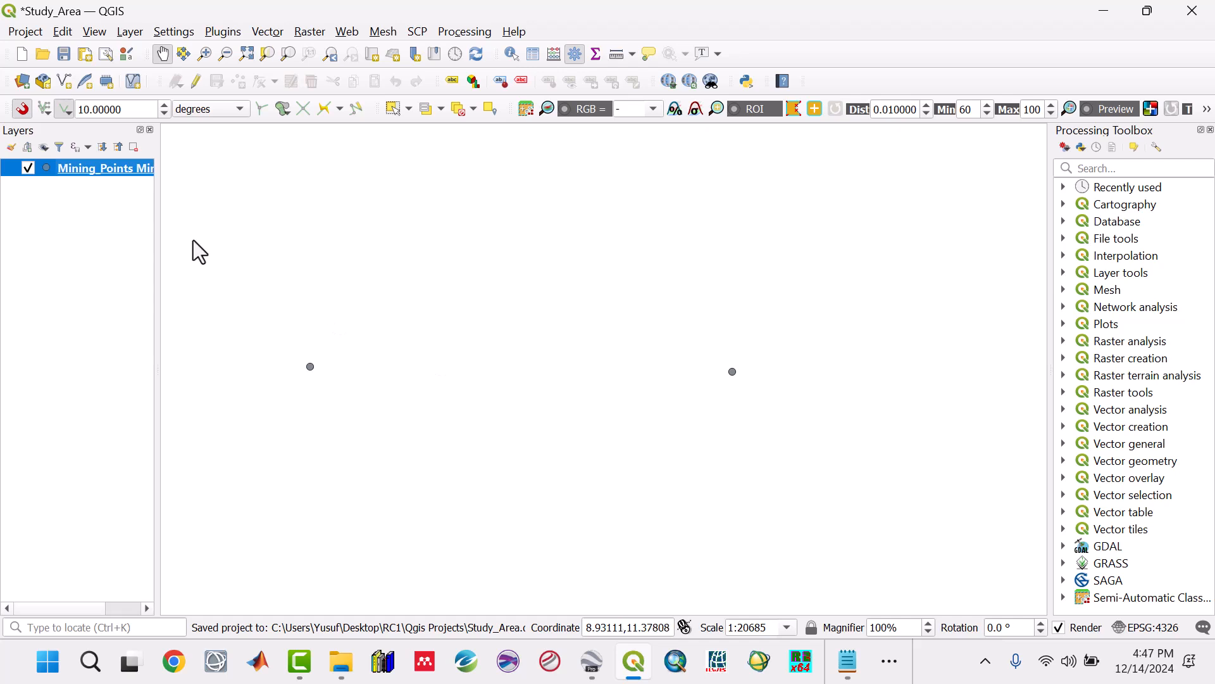
Step: Save the project and start exporting the Mining_Points layer's features in ESRI Shapefile format
{"action": "left_click", "coordinate": [64, 55]}
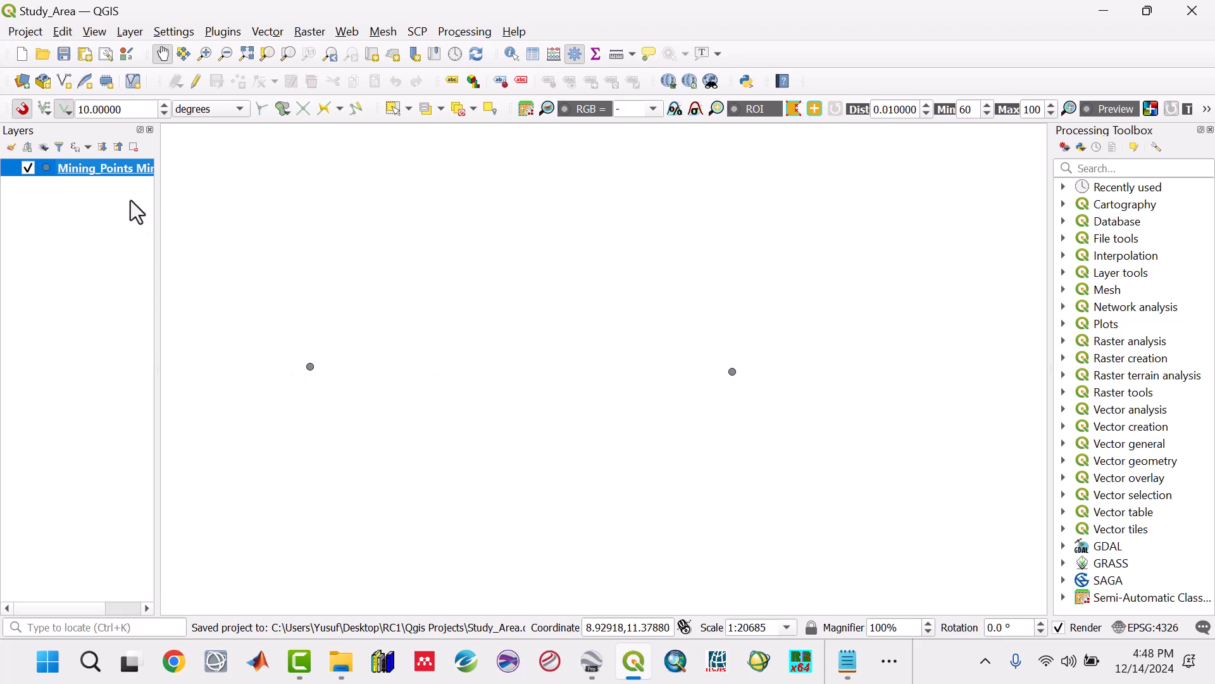
{"action": "right_click", "coordinate": [90, 168]}
{"action": "mouse_move", "coordinate": [150, 474]}
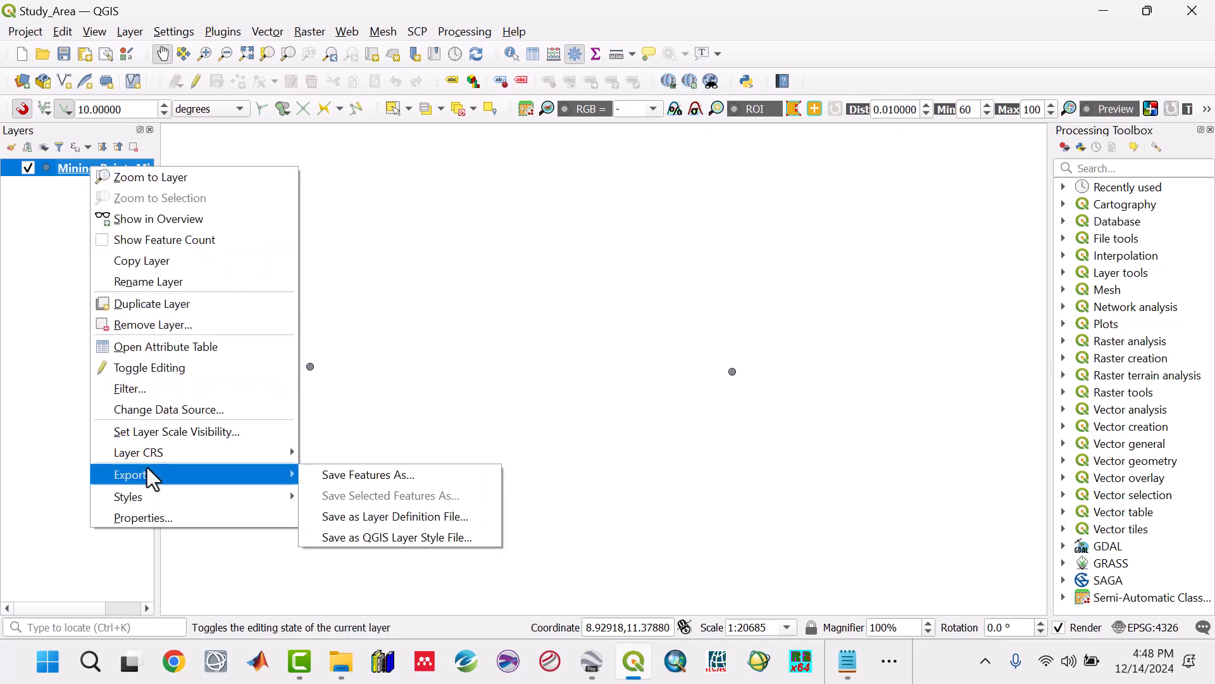
{"action": "left_click", "coordinate": [369, 473]}
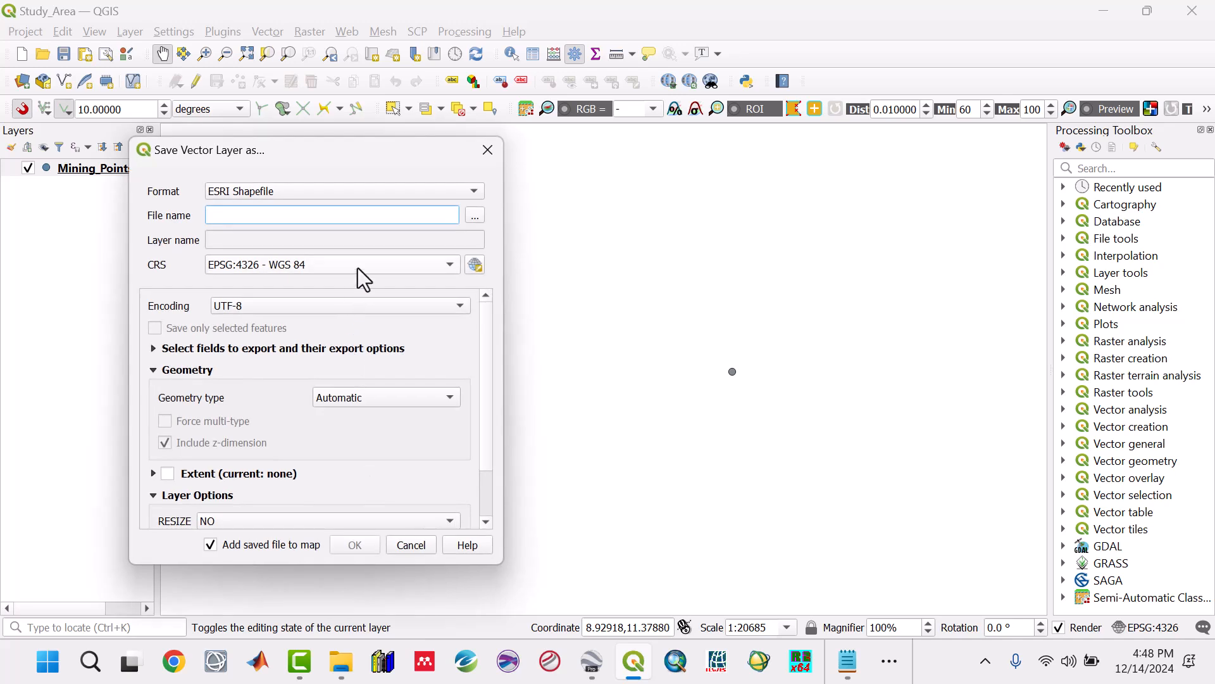
{"action": "left_click", "coordinate": [225, 188]}
{"action": "left_click", "coordinate": [243, 194]}
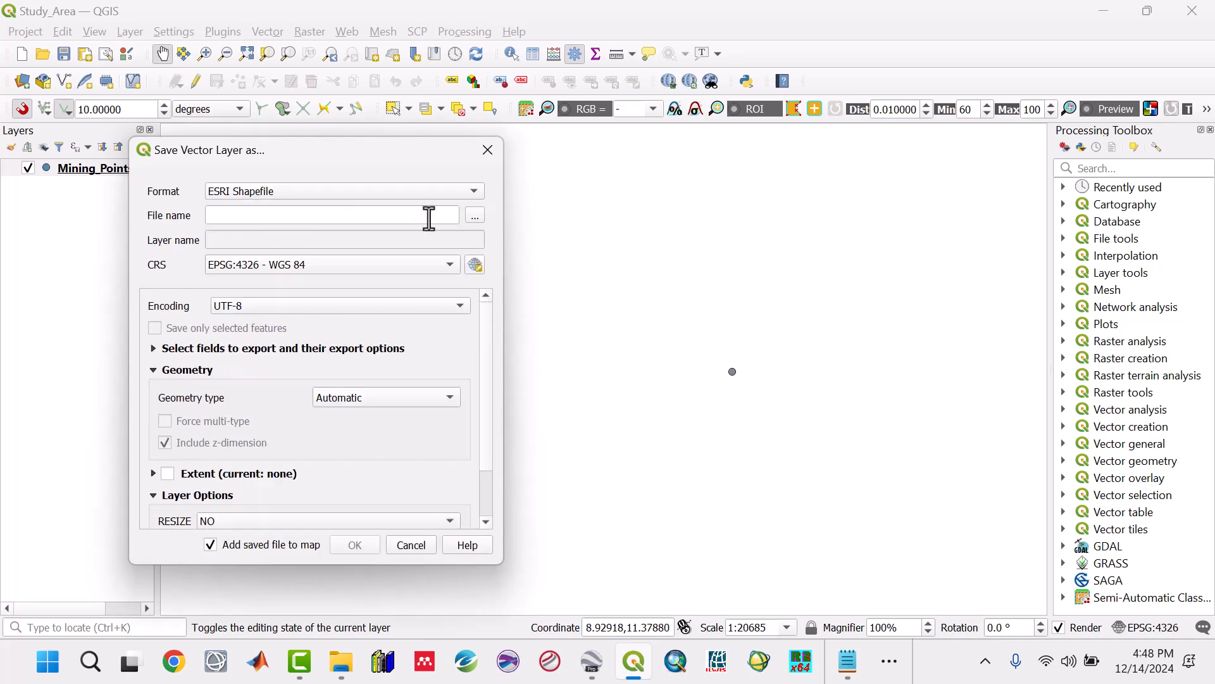
Step: Export the shapefile as Mining_Points to the Shapefiles folder of RC1, keeping EPSG:4326 - WGS 84 and adding it to the map
{"action": "left_click", "coordinate": [475, 216]}
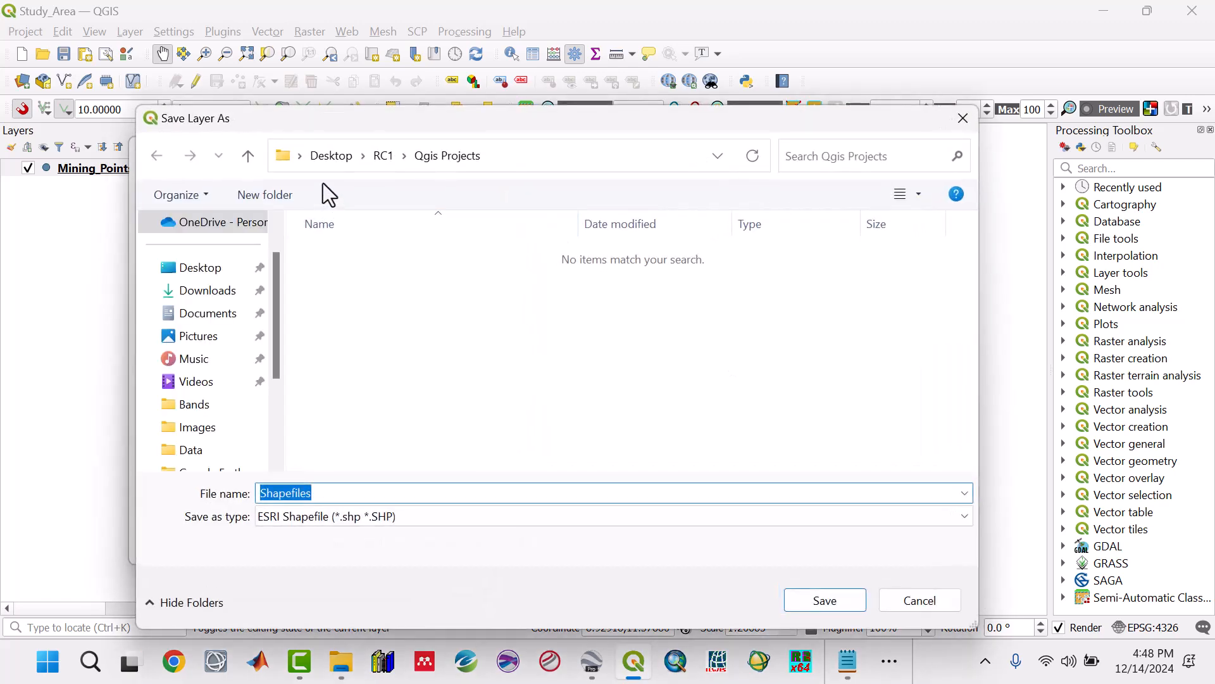
{"action": "left_click", "coordinate": [247, 156]}
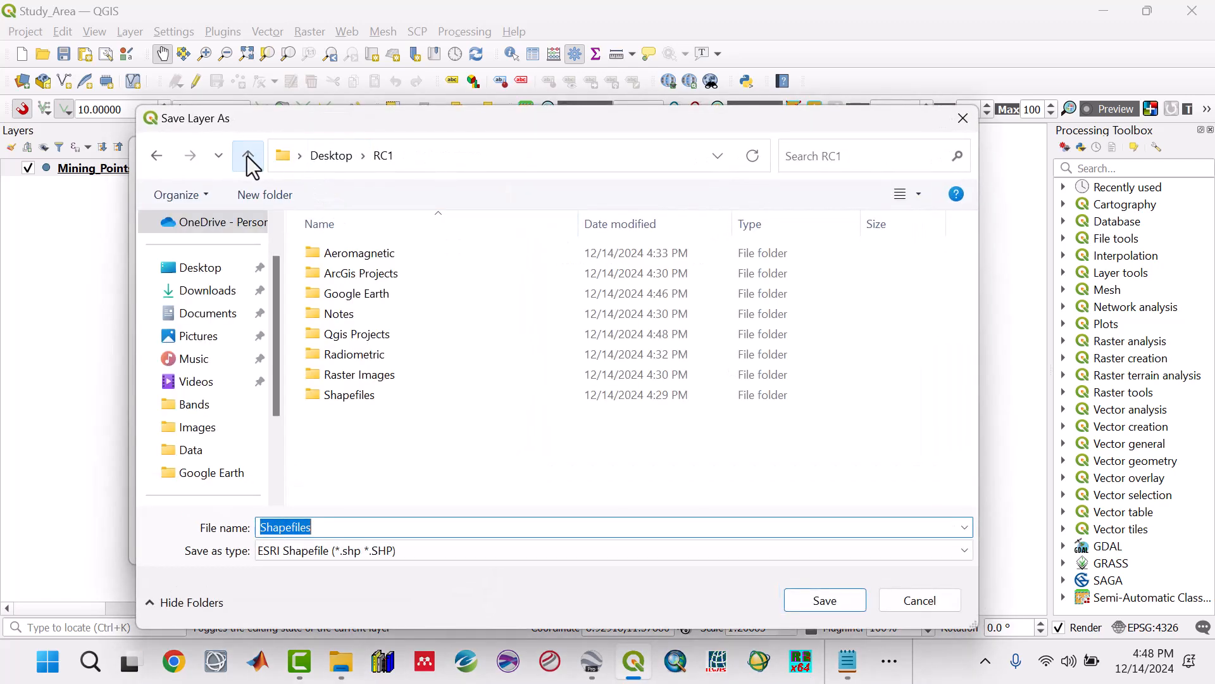
{"action": "double_click", "coordinate": [349, 394]}
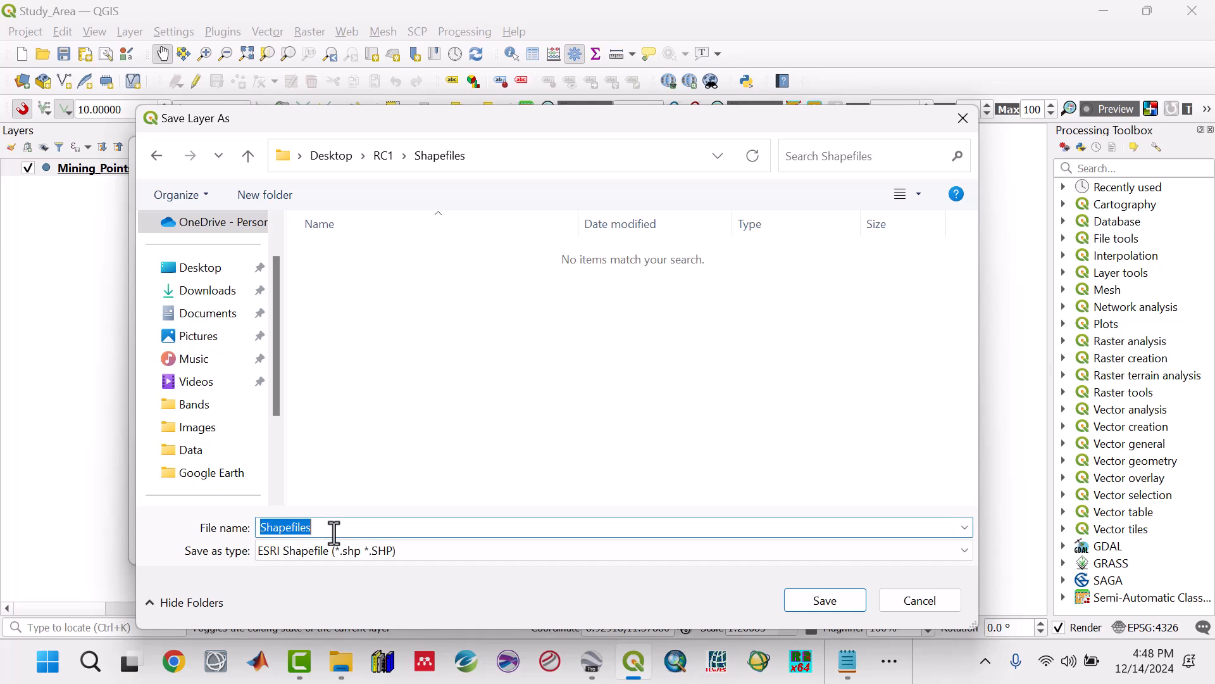
{"action": "type", "text": "Mining_Points"}
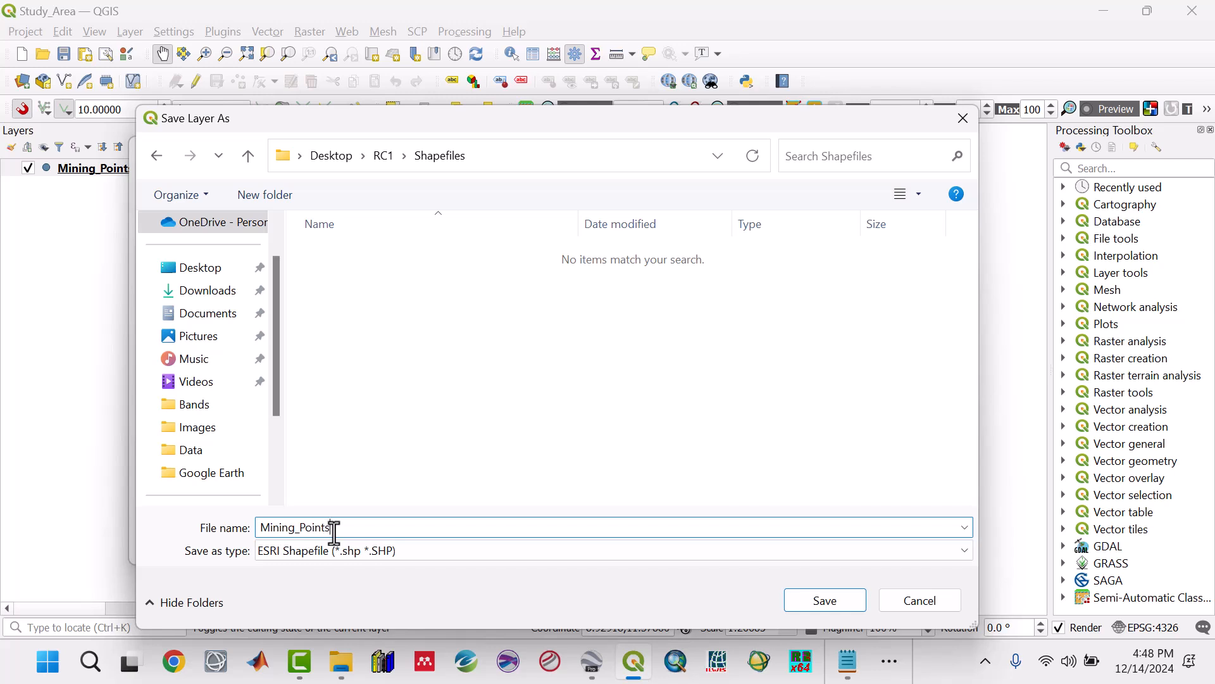
{"action": "left_click", "coordinate": [803, 601]}
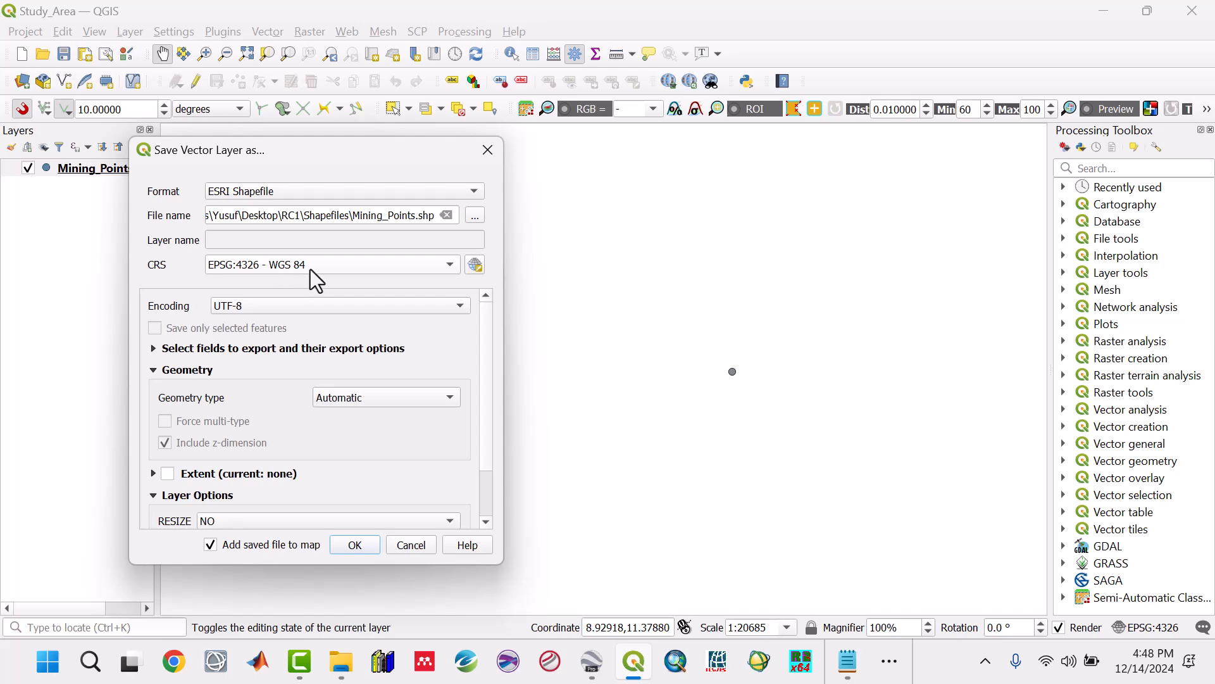
{"action": "left_click", "coordinate": [366, 550]}
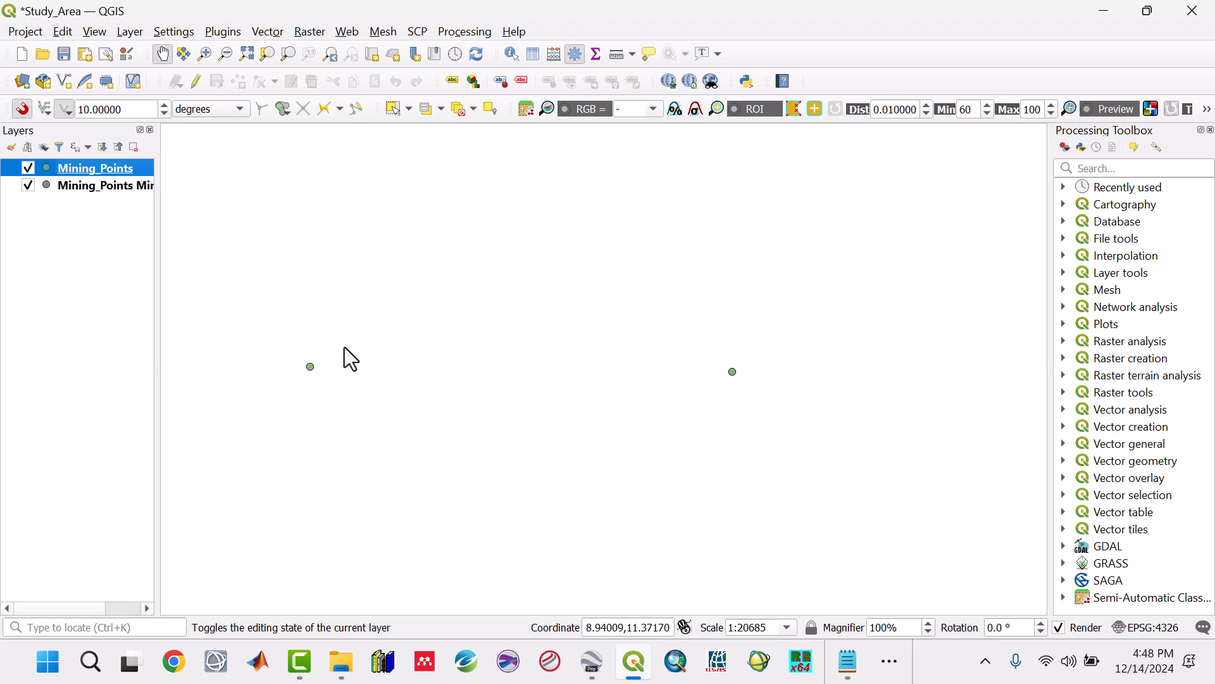
Step: Remove the original KMZ-based Mining_Points layer, keeping the shapefile layer, and save the project
{"action": "left_click", "coordinate": [112, 188]}
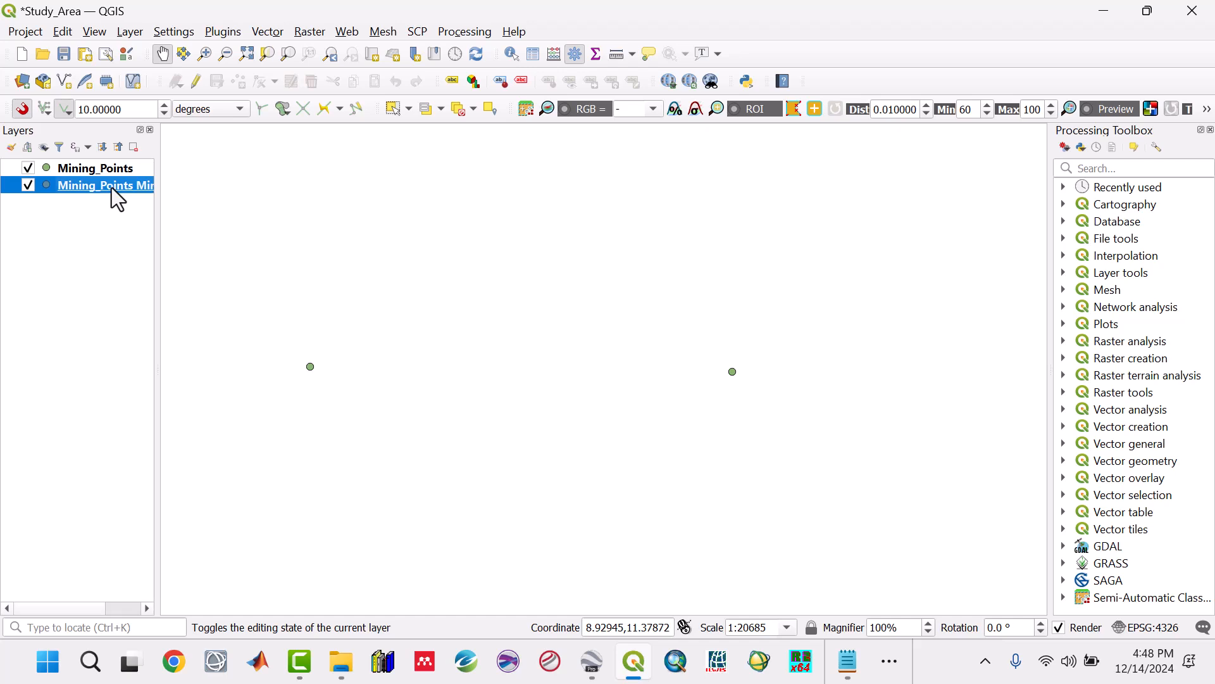
{"action": "right_click", "coordinate": [112, 188]}
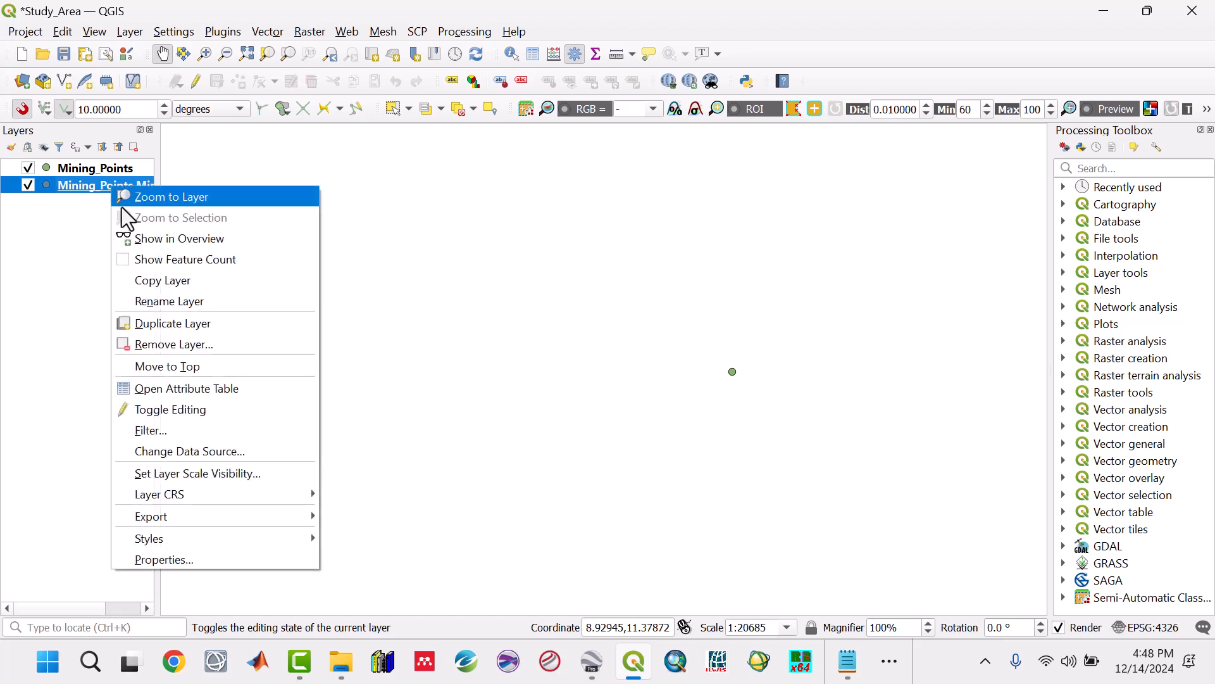
{"action": "left_click", "coordinate": [154, 347]}
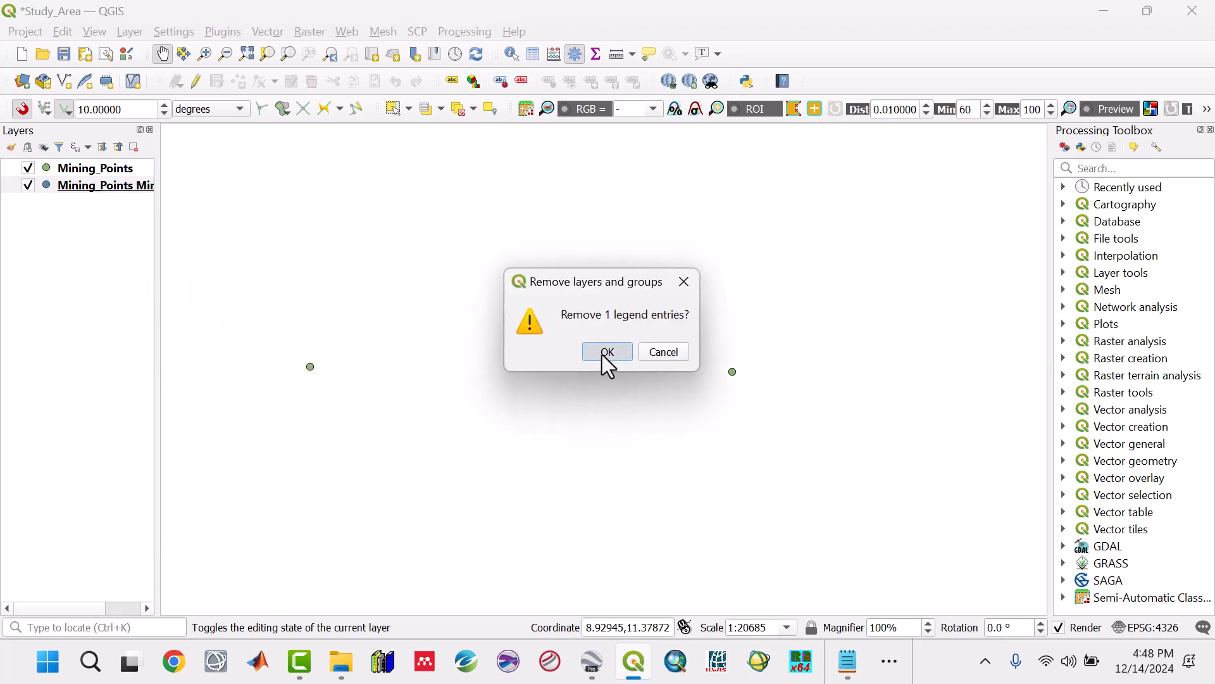
{"action": "left_click", "coordinate": [607, 352]}
{"action": "left_click_drag", "start_coordinate": [417, 363], "coordinate": [445, 364]}
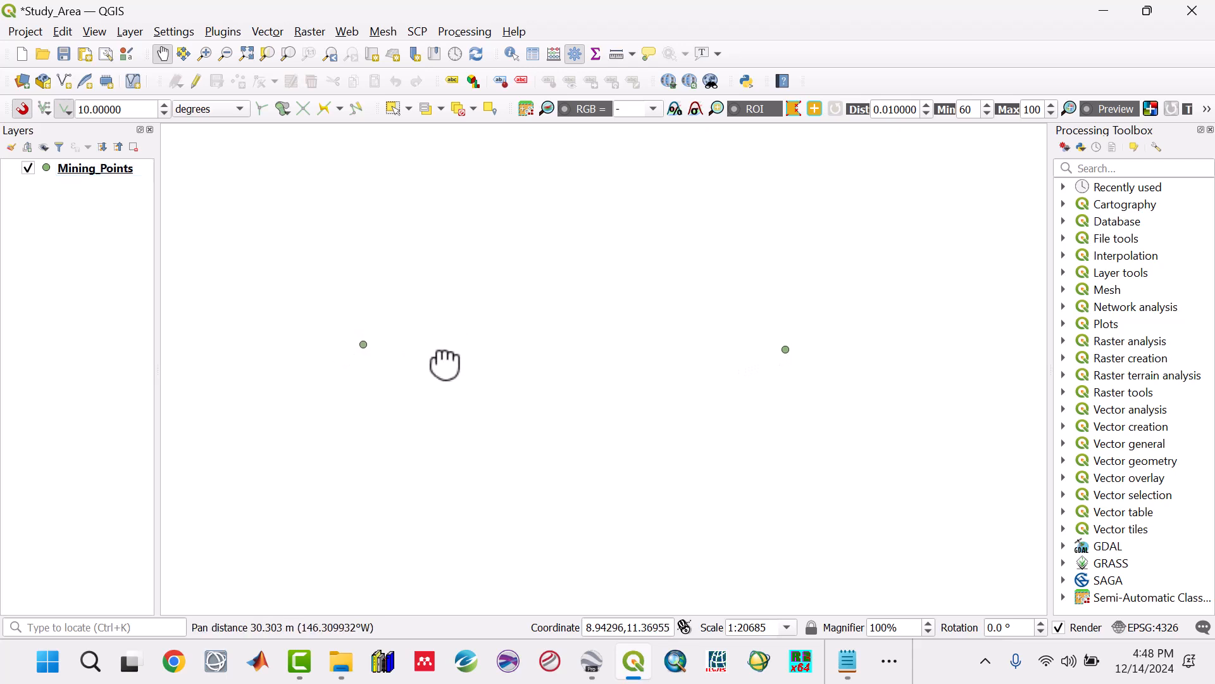
{"action": "left_click_drag", "start_coordinate": [747, 395], "coordinate": [741, 392]}
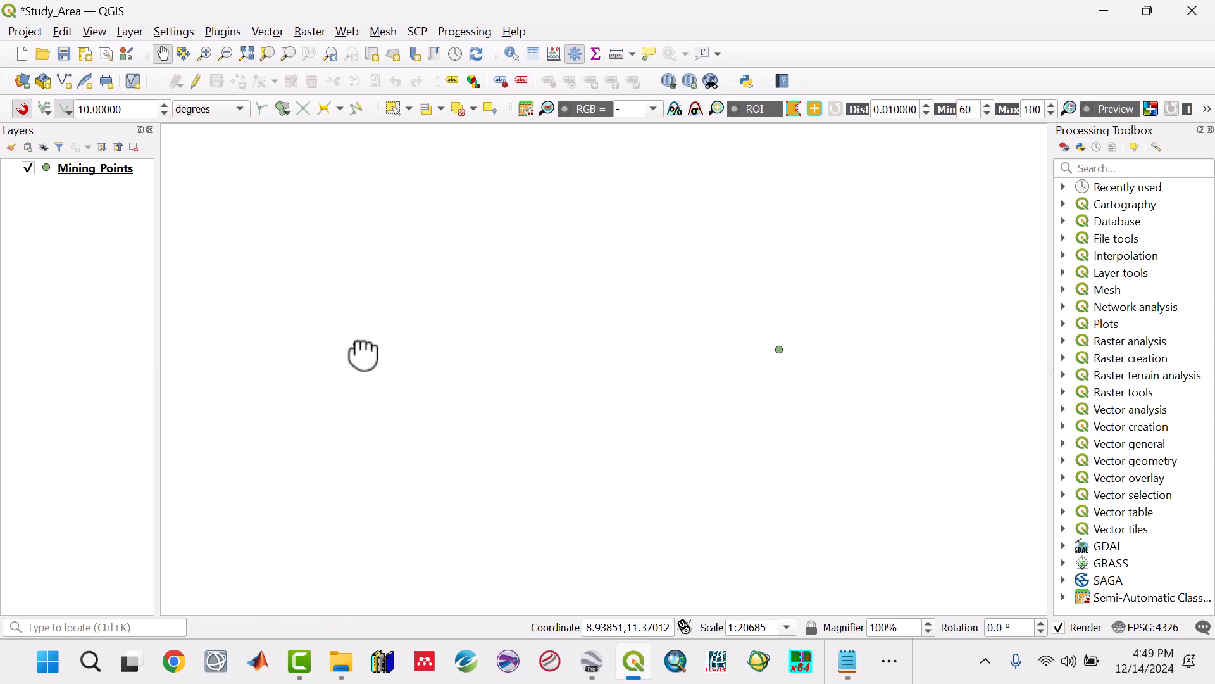
{"action": "left_click", "coordinate": [64, 54]}
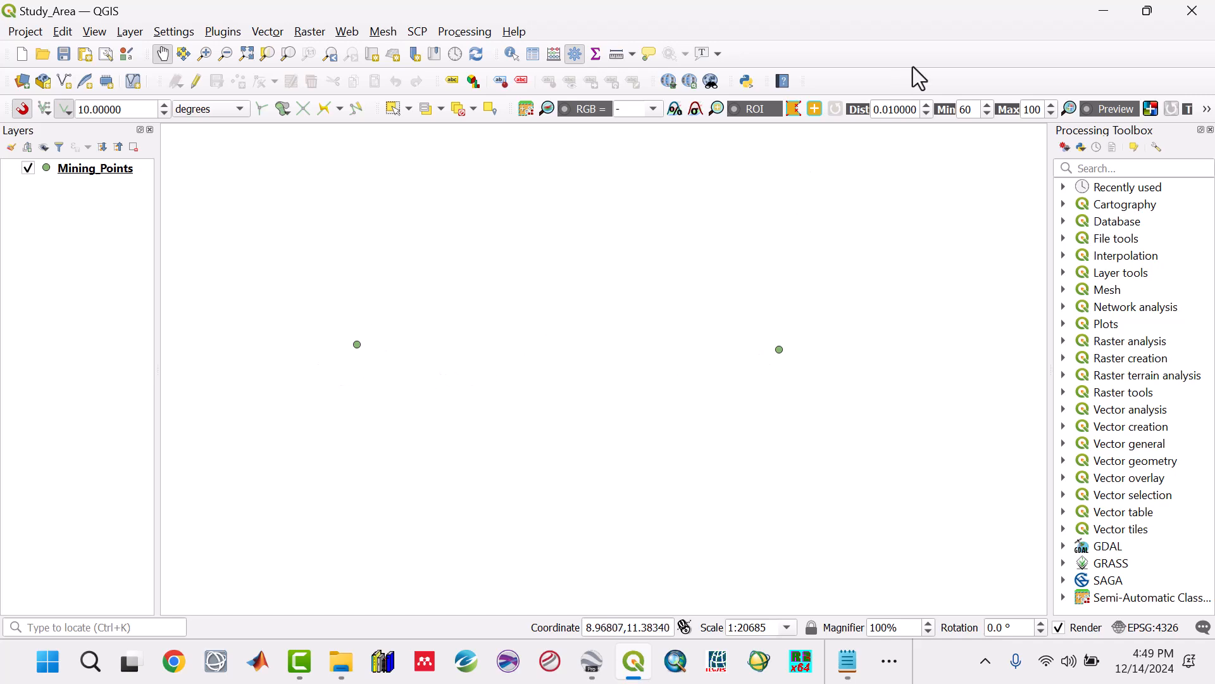
Step: Switch to Google Earth Pro, bring the area around the mining placemarks into close view, and collapse the Mining Points folder
{"action": "left_click", "coordinate": [1099, 14]}
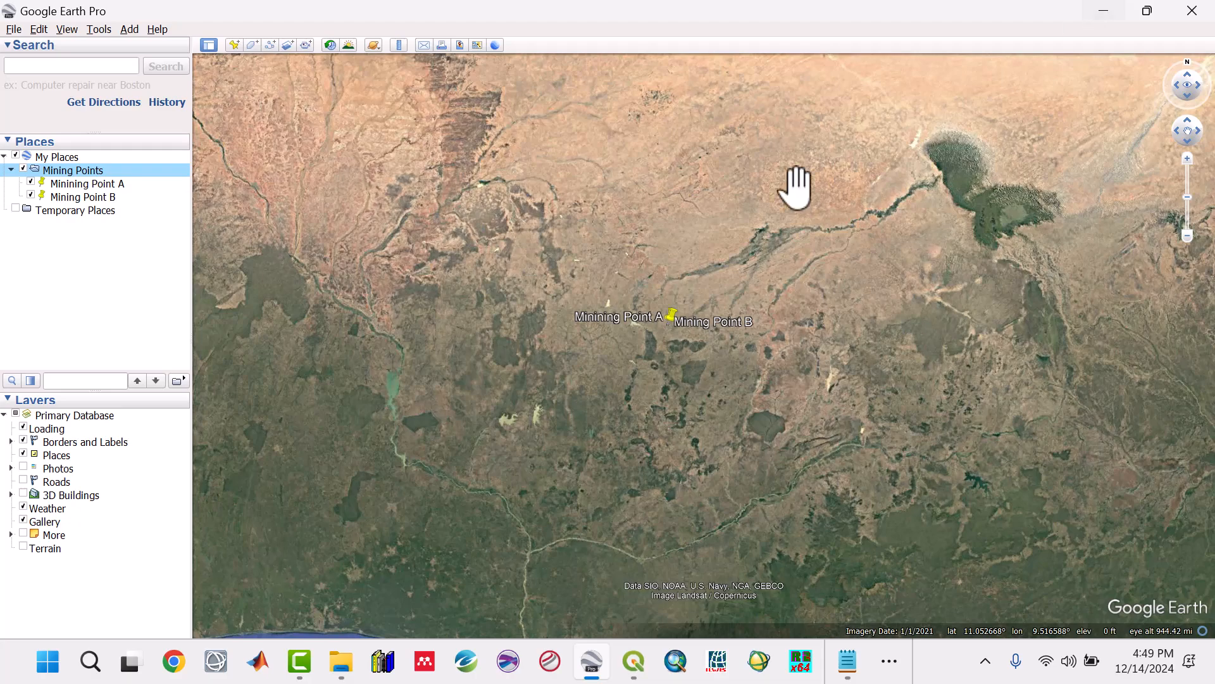
{"action": "scroll", "coordinate": [664, 345], "scroll_direction": "up", "scroll_amount": 3}
{"action": "scroll", "coordinate": [665, 347], "scroll_direction": "up", "scroll_amount": 2}
{"action": "scroll", "coordinate": [665, 347], "scroll_direction": "down", "scroll_amount": 3}
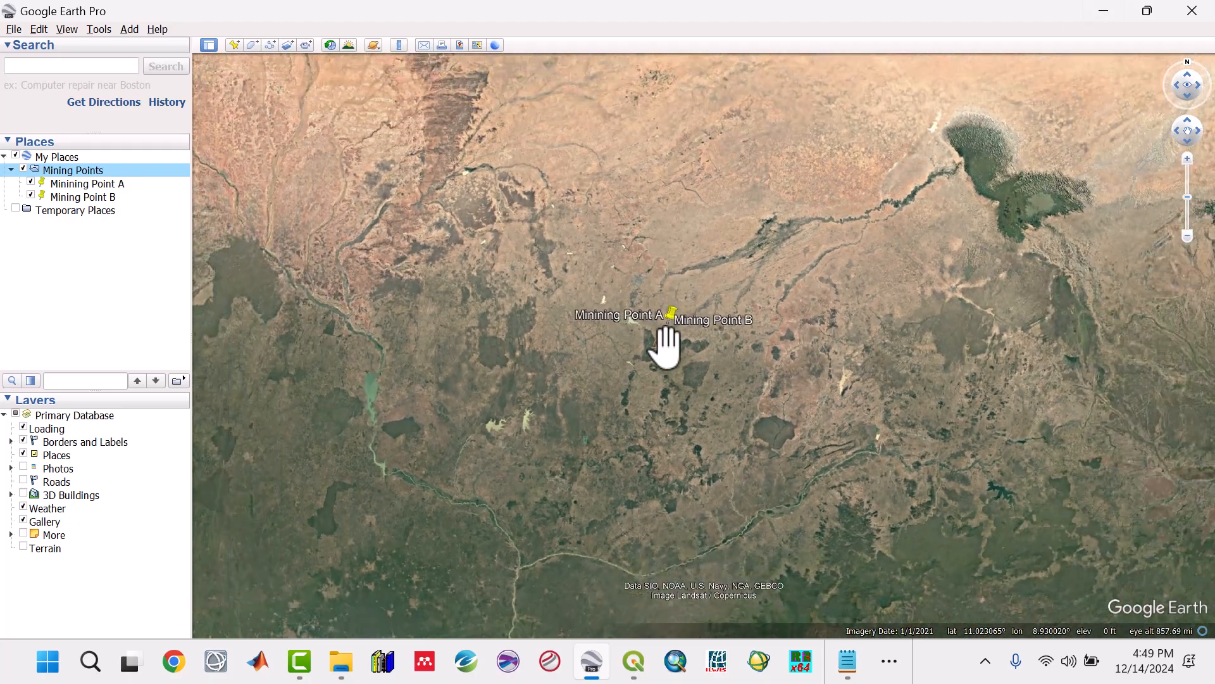
{"action": "scroll", "coordinate": [665, 347], "scroll_direction": "up", "scroll_amount": 3}
{"action": "scroll", "coordinate": [665, 347], "scroll_direction": "up", "scroll_amount": 5}
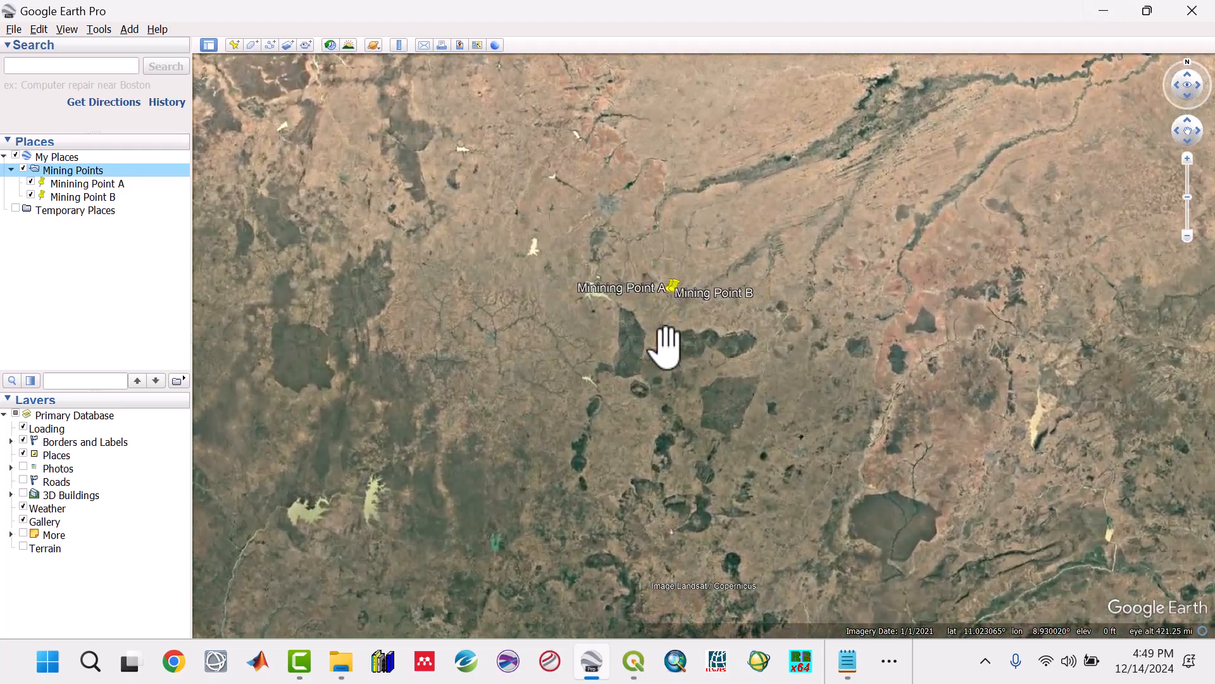
{"action": "scroll", "coordinate": [668, 354], "scroll_direction": "up", "scroll_amount": 4}
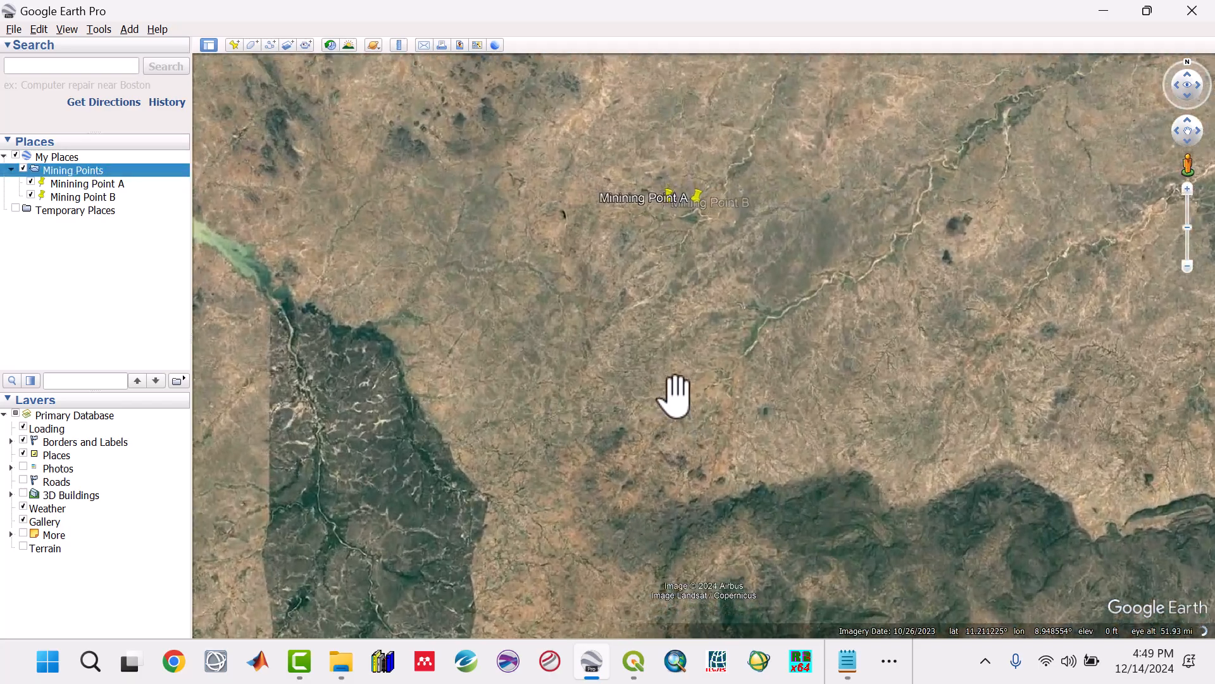
{"action": "scroll", "coordinate": [675, 397], "scroll_direction": "up", "scroll_amount": 1}
{"action": "left_click_drag", "start_coordinate": [674, 238], "coordinate": [642, 419]}
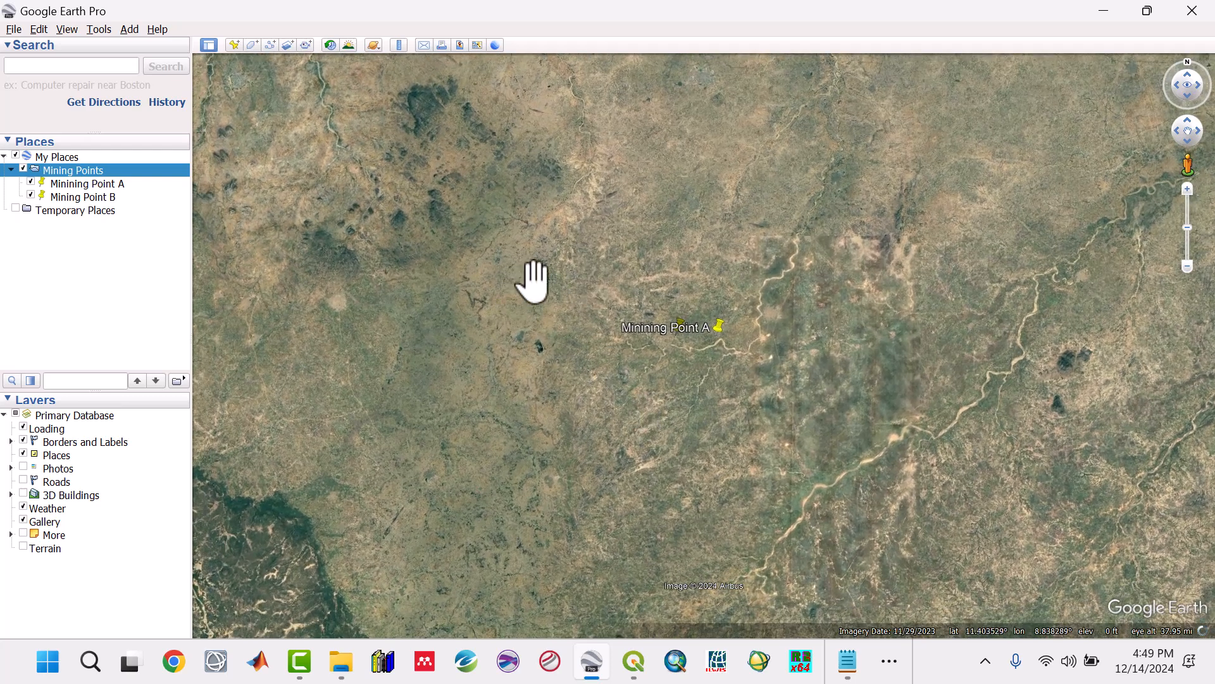
{"action": "left_click", "coordinate": [104, 269]}
{"action": "left_click", "coordinate": [10, 170]}
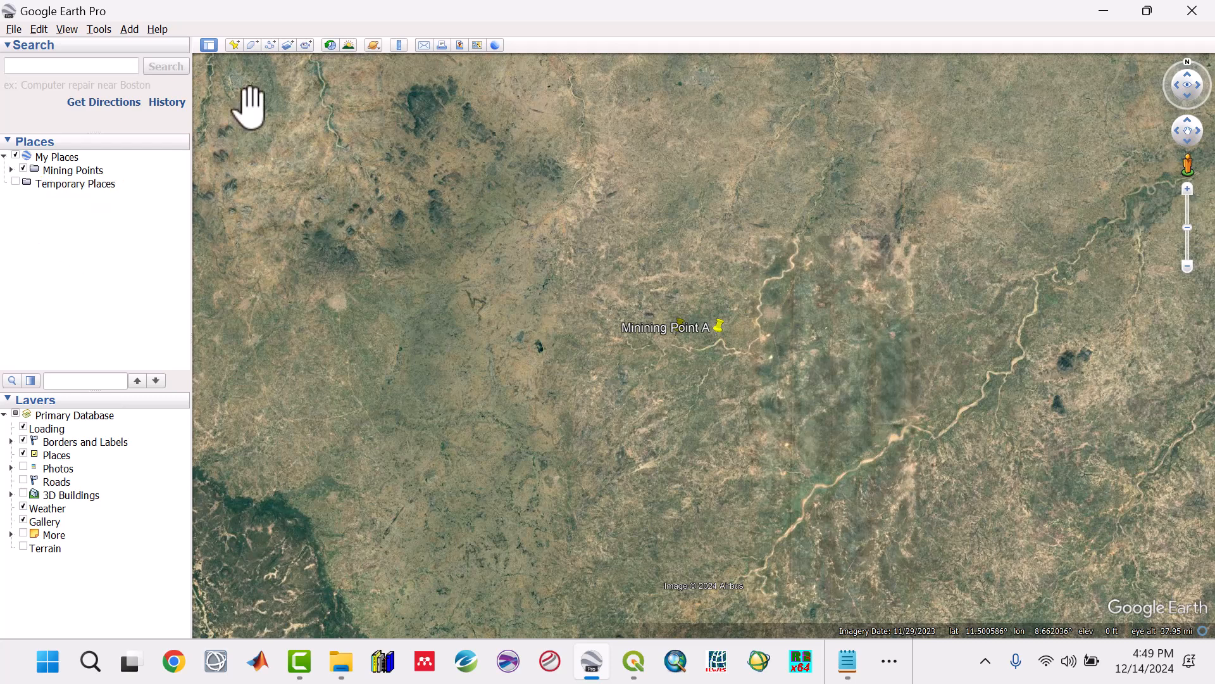
Step: Add a placemark named XMIN west of the mining points, at about latitude 11.367° and longitude 8.874°
{"action": "left_click", "coordinate": [233, 46]}
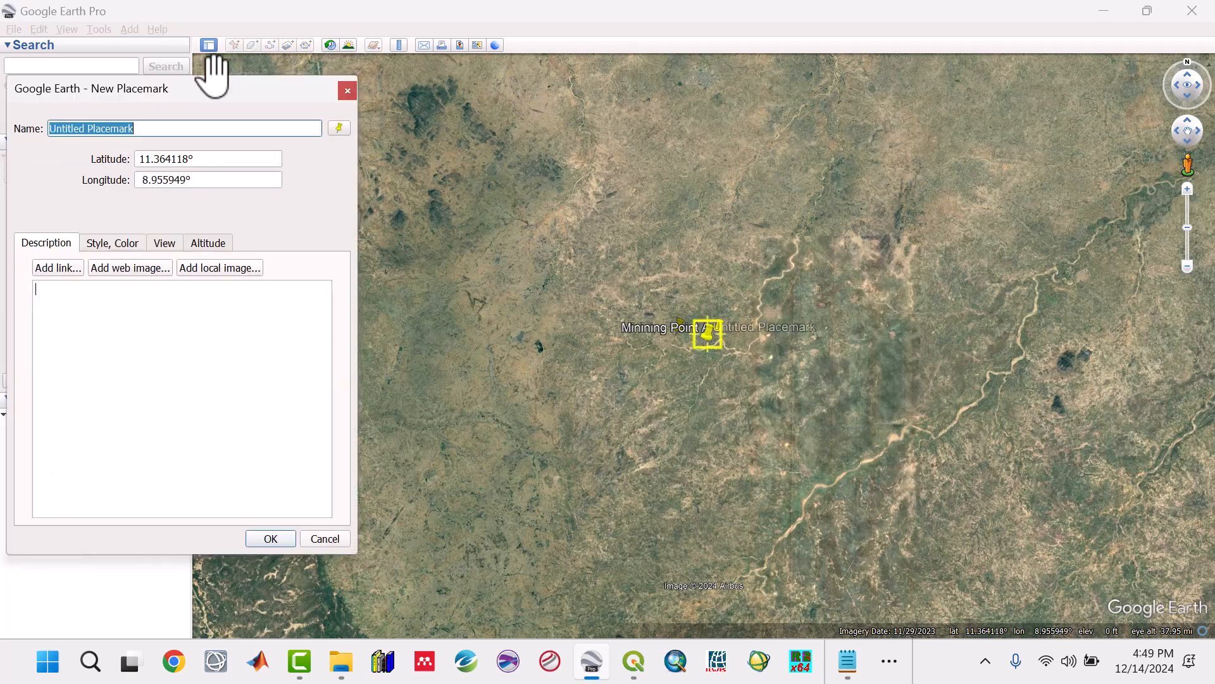
{"action": "type", "text": "XMIN"}
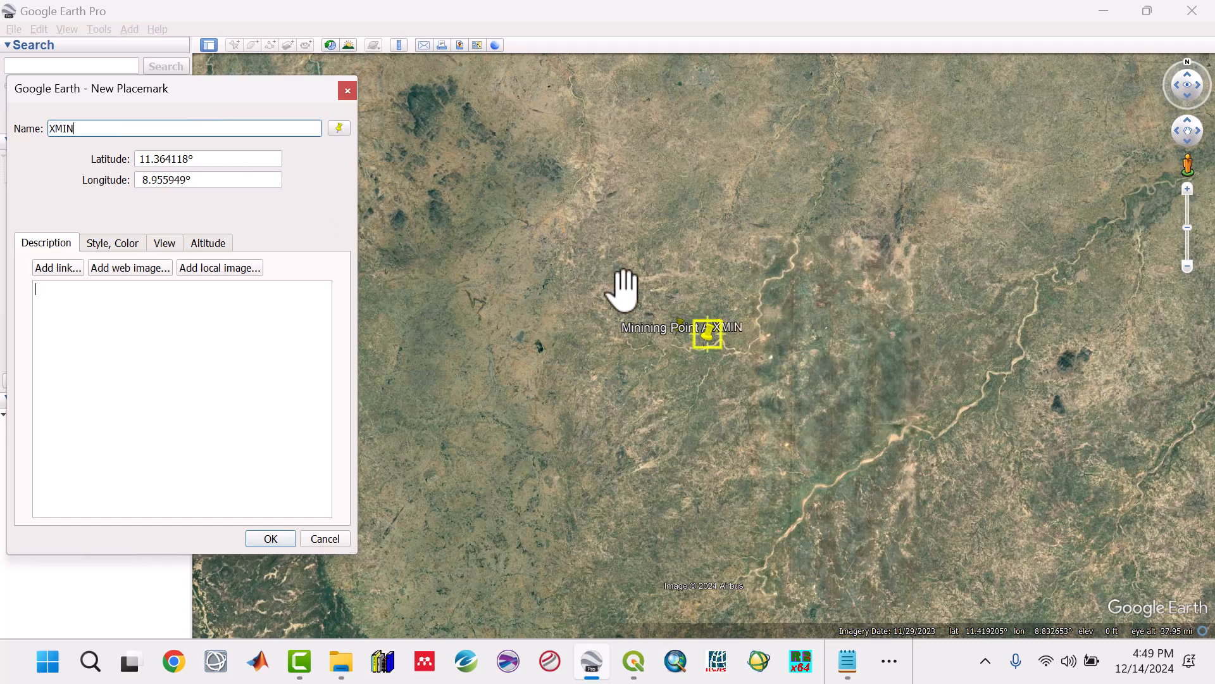
{"action": "left_click_drag", "start_coordinate": [711, 334], "coordinate": [574, 345]}
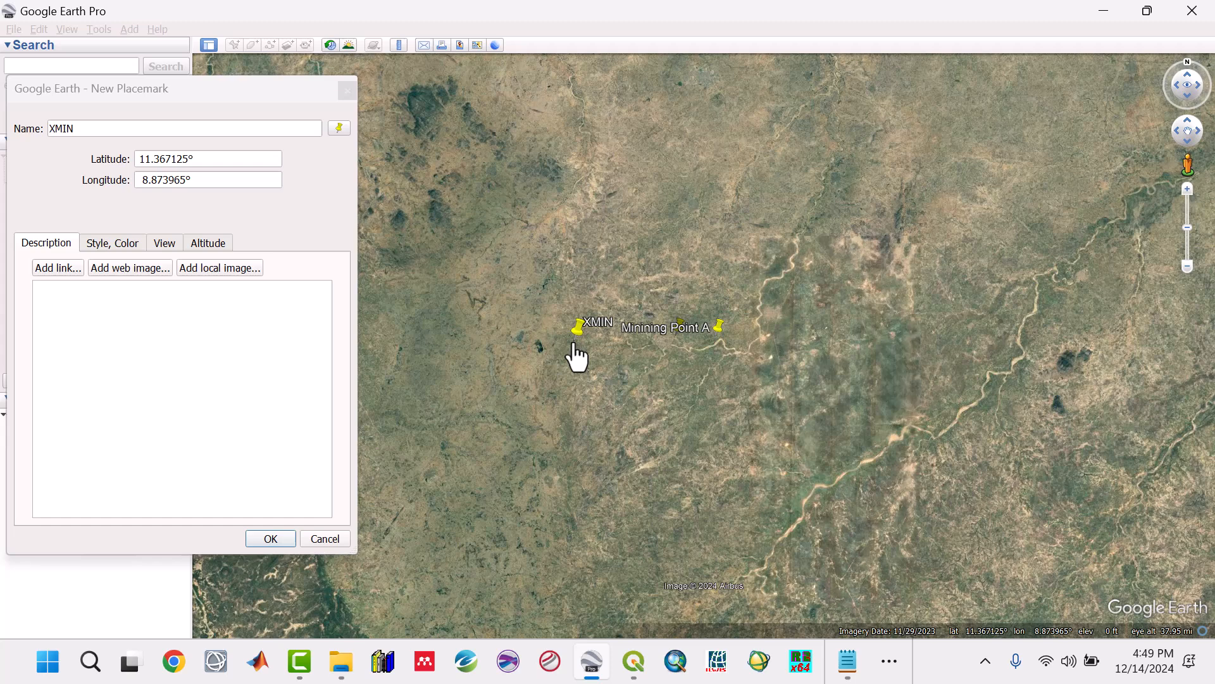
{"action": "left_click", "coordinate": [271, 539]}
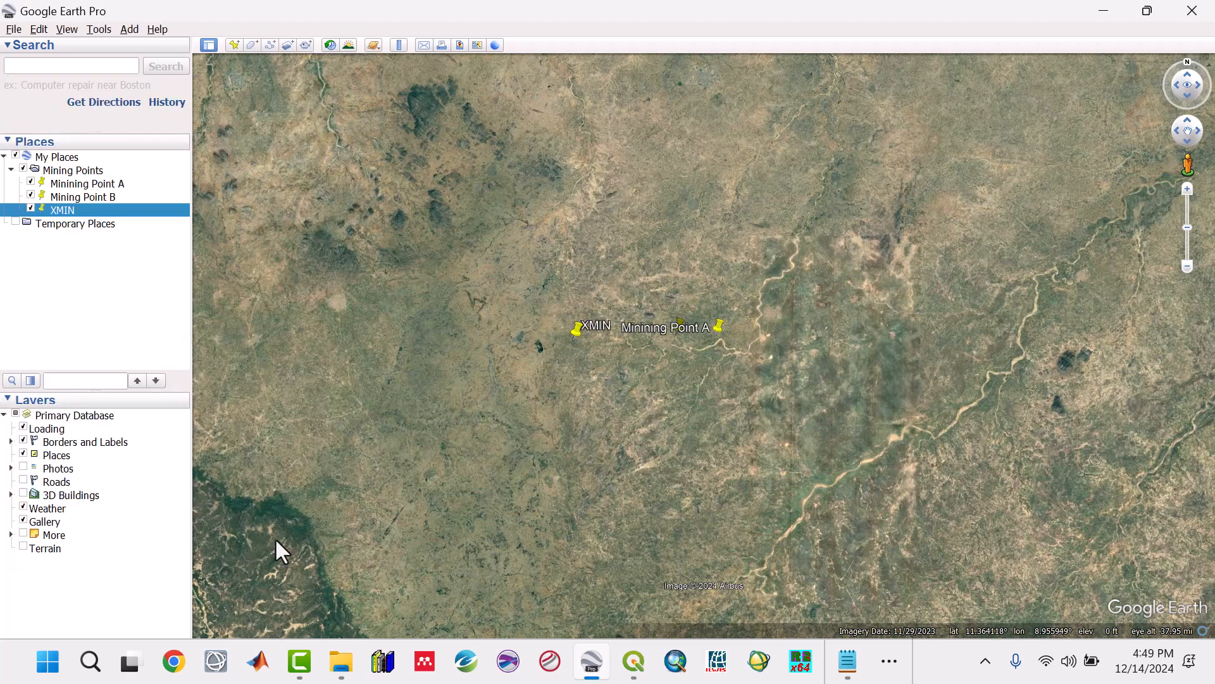
Step: Add a placemark named XMAX east of the mining points, at about latitude 11.373° and longitude 9.012°
{"action": "left_click", "coordinate": [233, 45]}
{"action": "type", "text": "XM"}
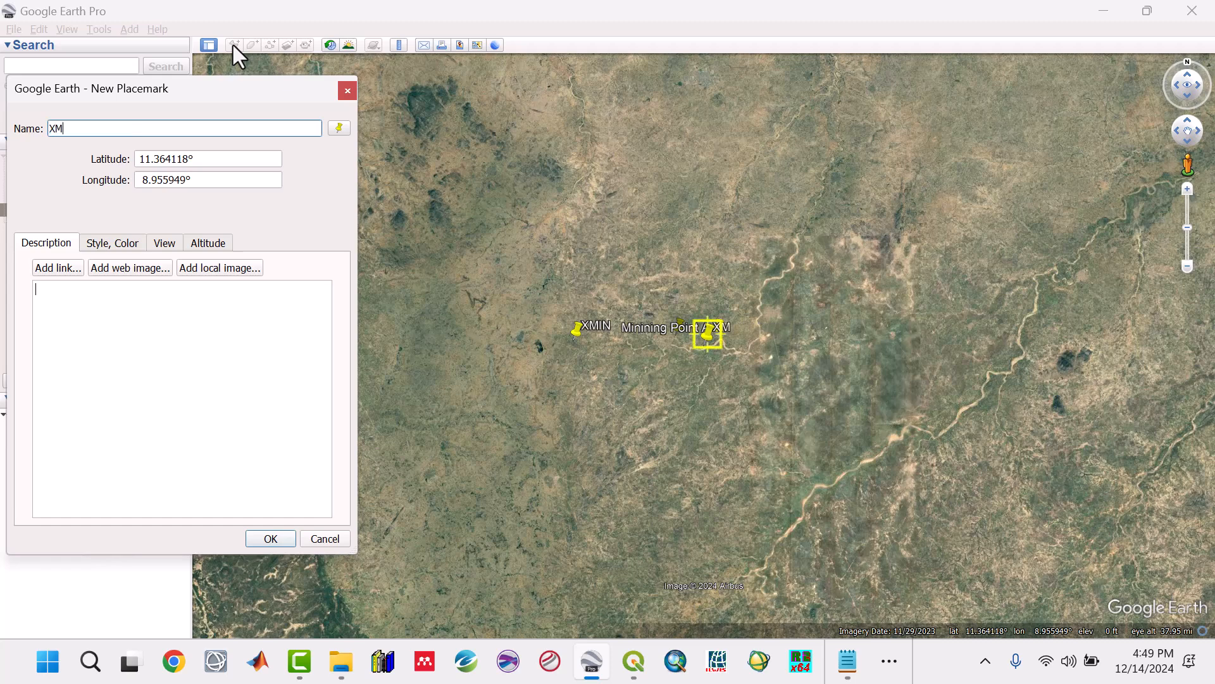
{"action": "type", "text": "AX"}
{"action": "left_click_drag", "start_coordinate": [715, 345], "coordinate": [795, 347]}
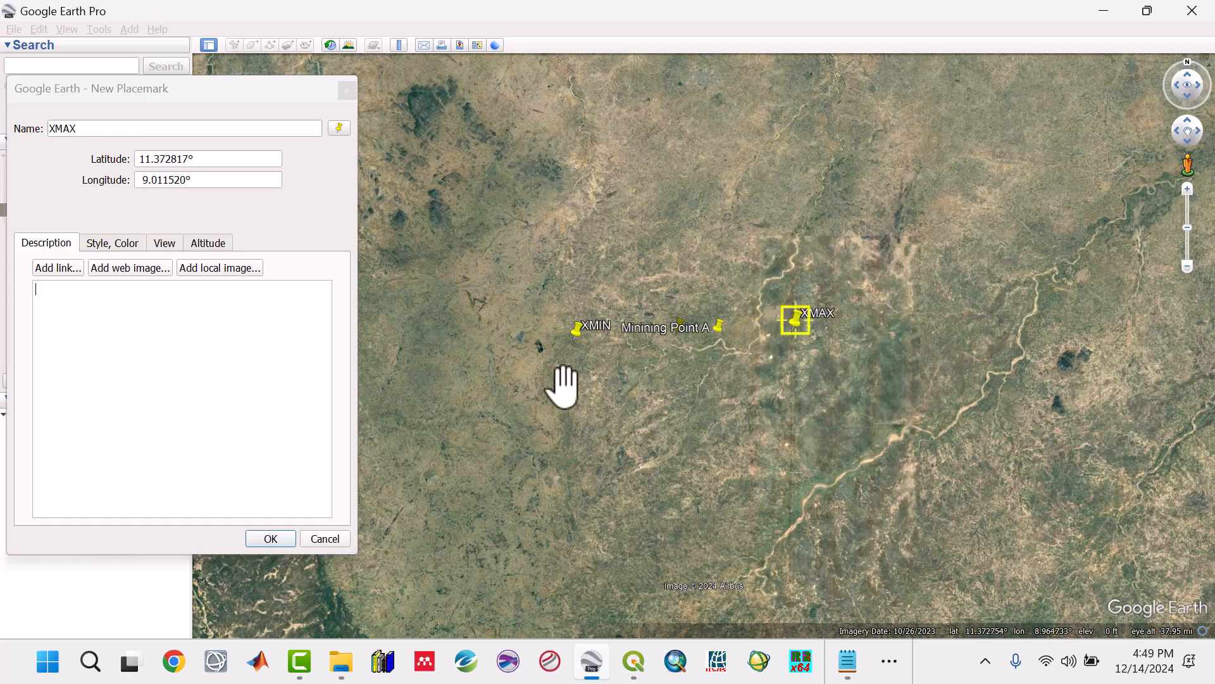
{"action": "left_click", "coordinate": [263, 537]}
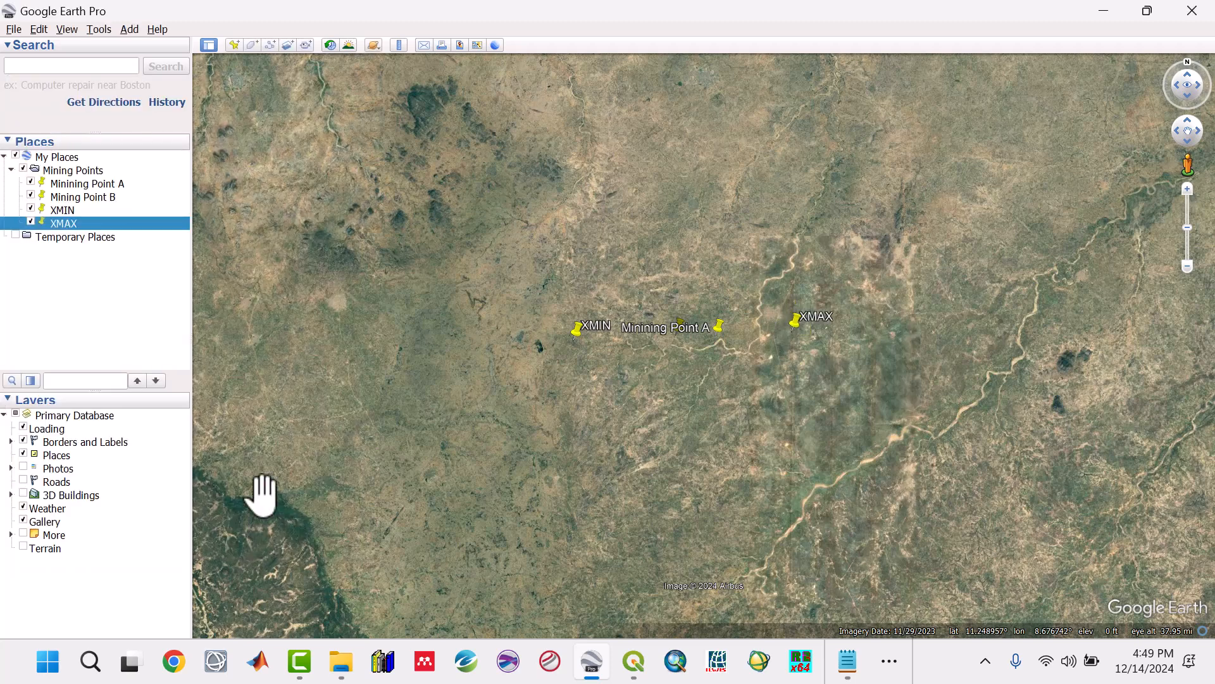
Step: Add a placemark named YMIN south of the mining points, at about latitude 11.309° and longitude 8.941°
{"action": "left_click", "coordinate": [234, 46]}
{"action": "type", "text": "YM"}
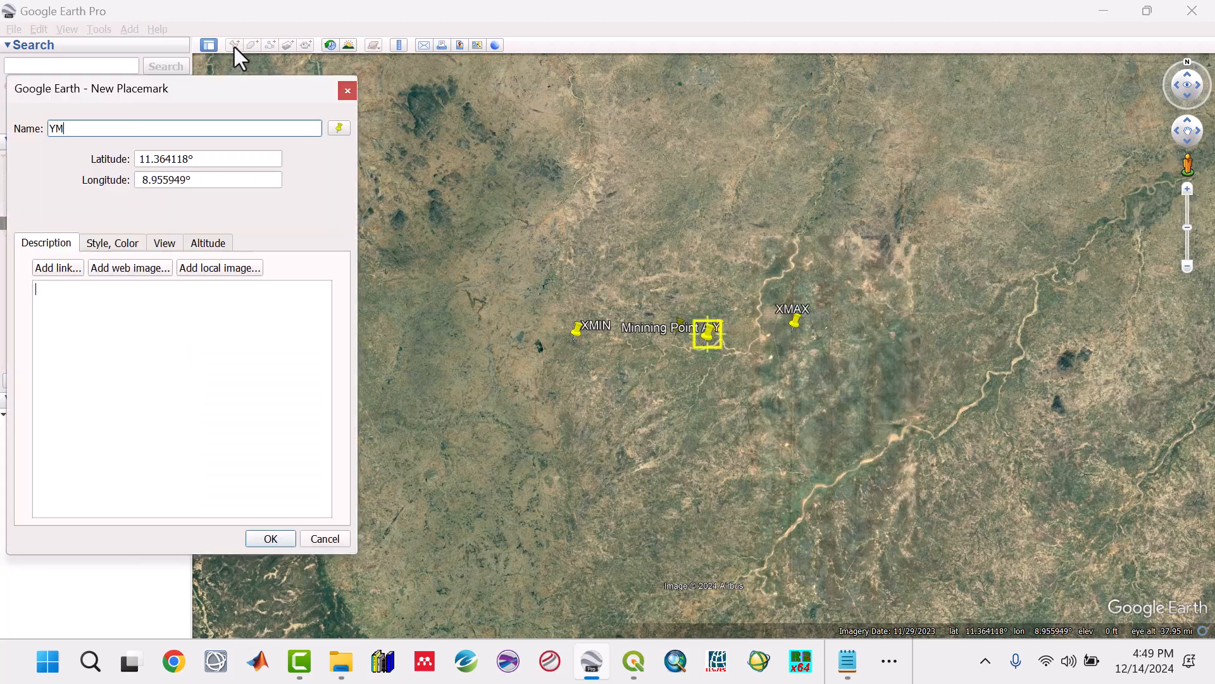
{"action": "type", "text": "IN"}
{"action": "left_click_drag", "start_coordinate": [710, 334], "coordinate": [682, 439]}
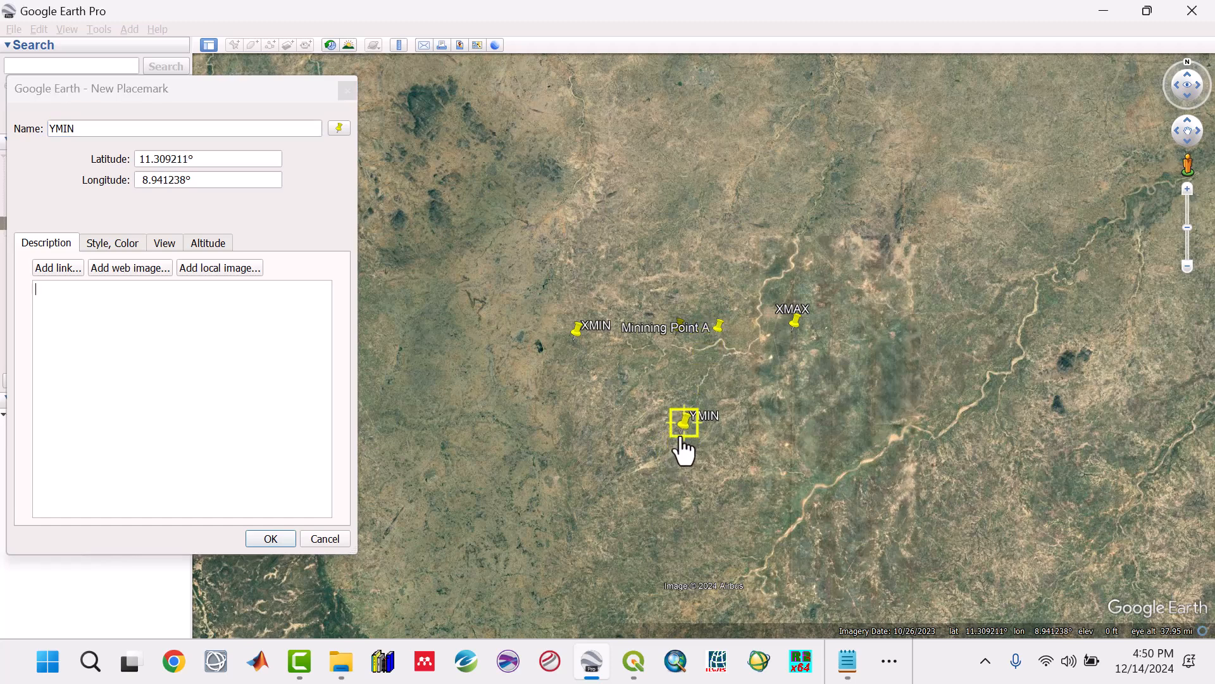
{"action": "left_click", "coordinate": [271, 539]}
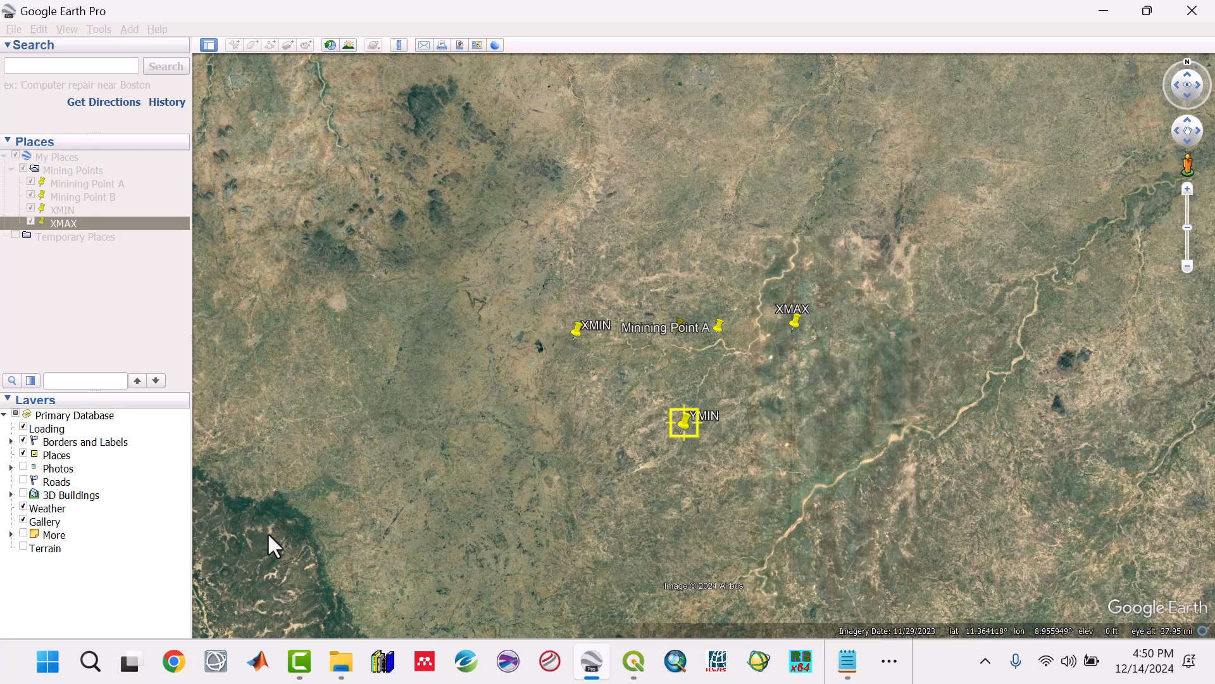
Step: Add a placemark named YMAX north of the mining points, at about latitude 11.424° and longitude 8.942°
{"action": "left_click", "coordinate": [236, 45]}
{"action": "type", "text": "YMAX"}
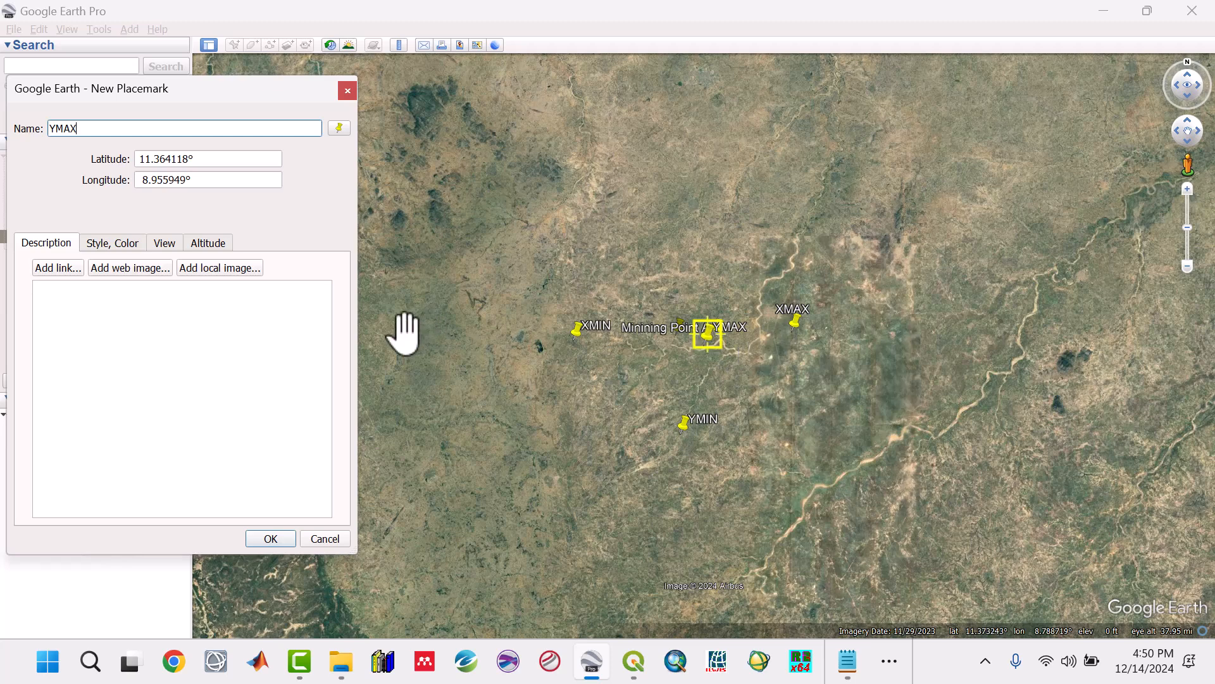
{"action": "left_click_drag", "start_coordinate": [716, 344], "coordinate": [682, 252]}
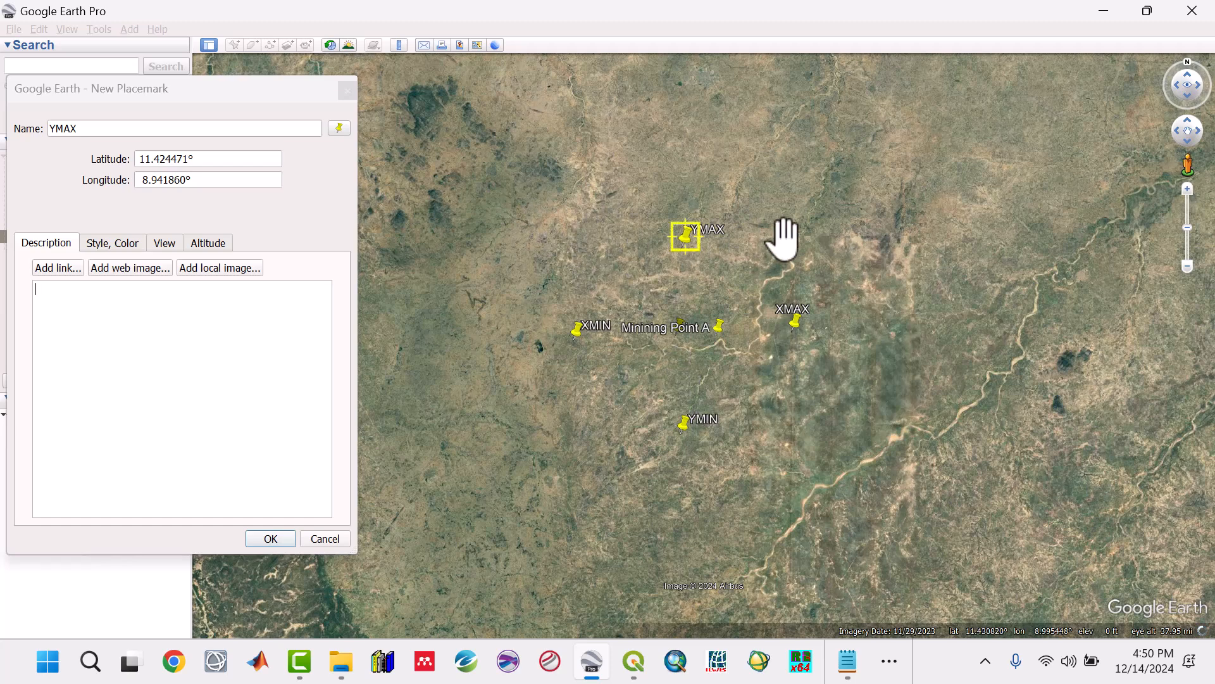
{"action": "left_click", "coordinate": [270, 538]}
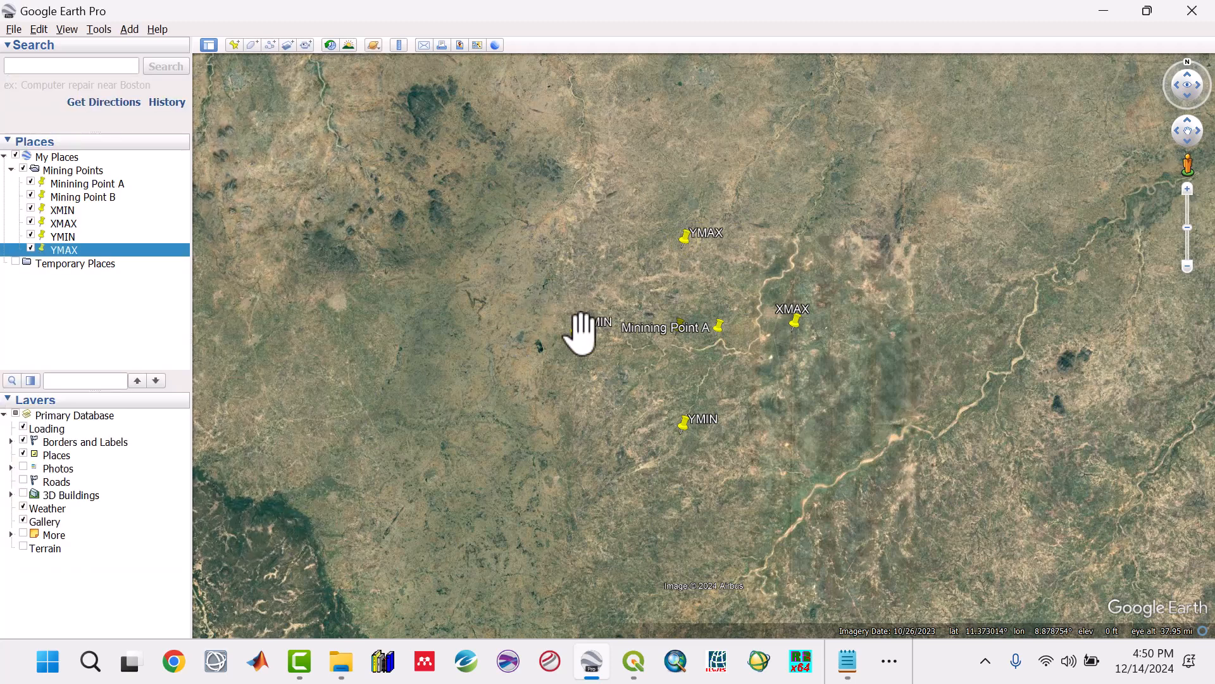
Step: Close the mining sites notes, open the Study Area text file from the RC1 folder for the extent coordinates, and return to Google Earth Pro
{"action": "left_click", "coordinate": [848, 662]}
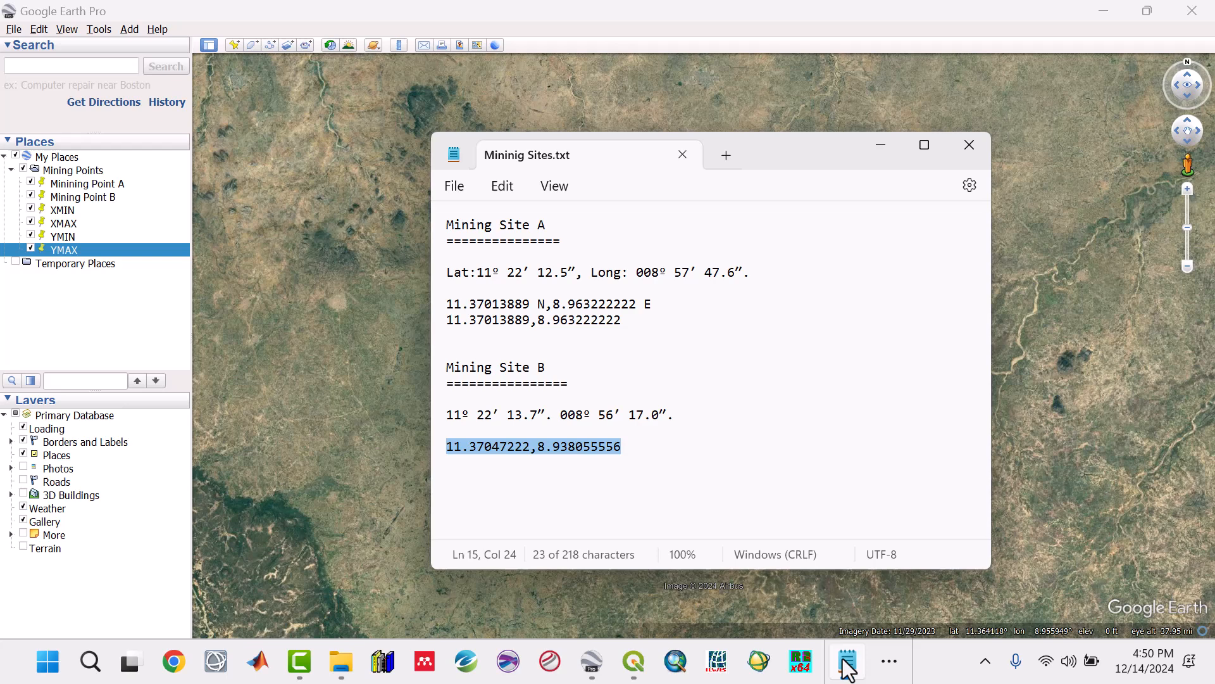
{"action": "left_click", "coordinate": [662, 385]}
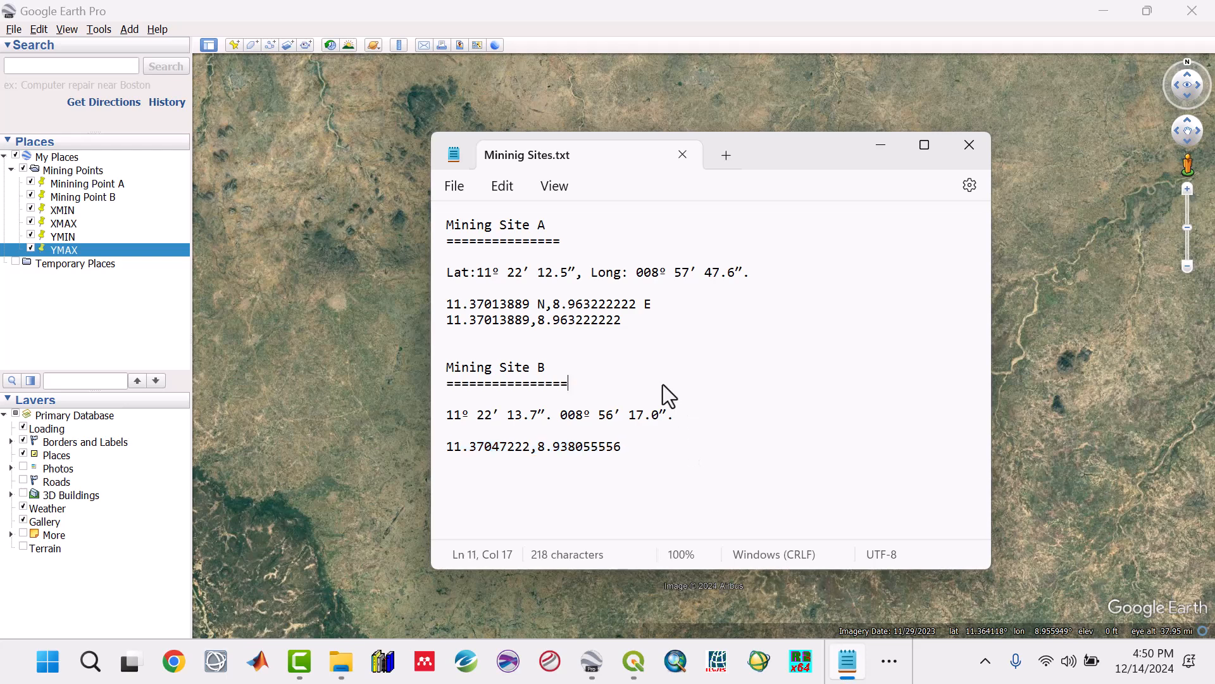
{"action": "left_click", "coordinate": [969, 144]}
{"action": "left_click", "coordinate": [354, 668]}
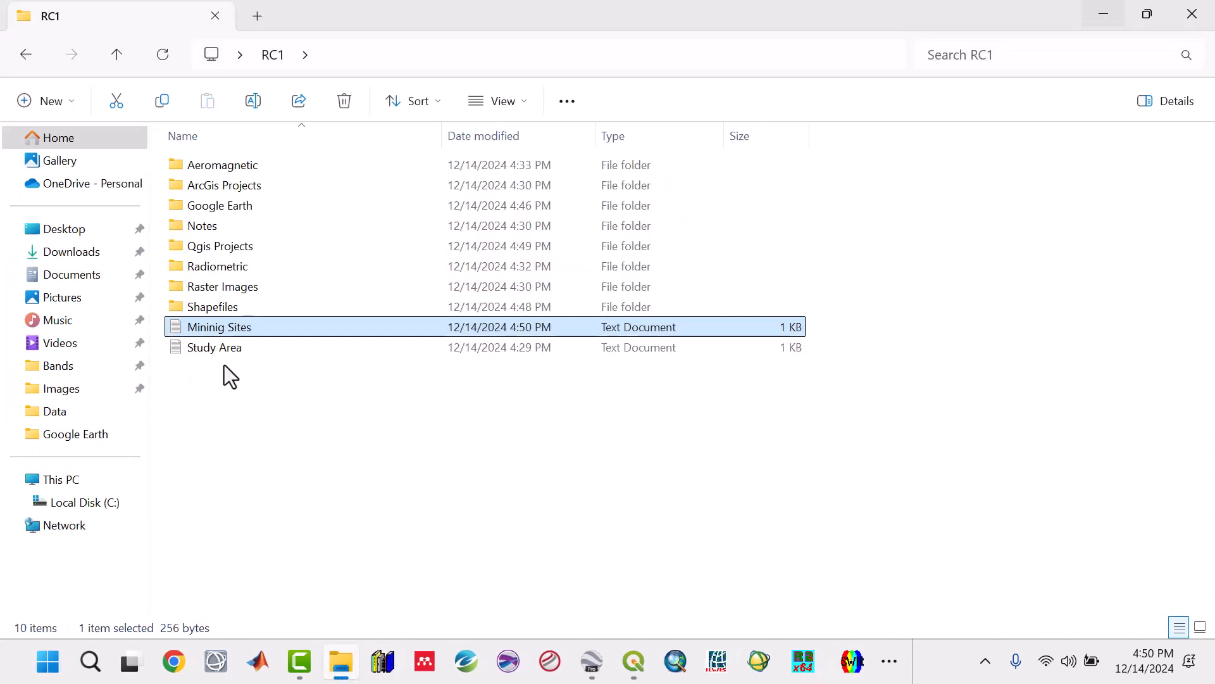
{"action": "double_click", "coordinate": [215, 350]}
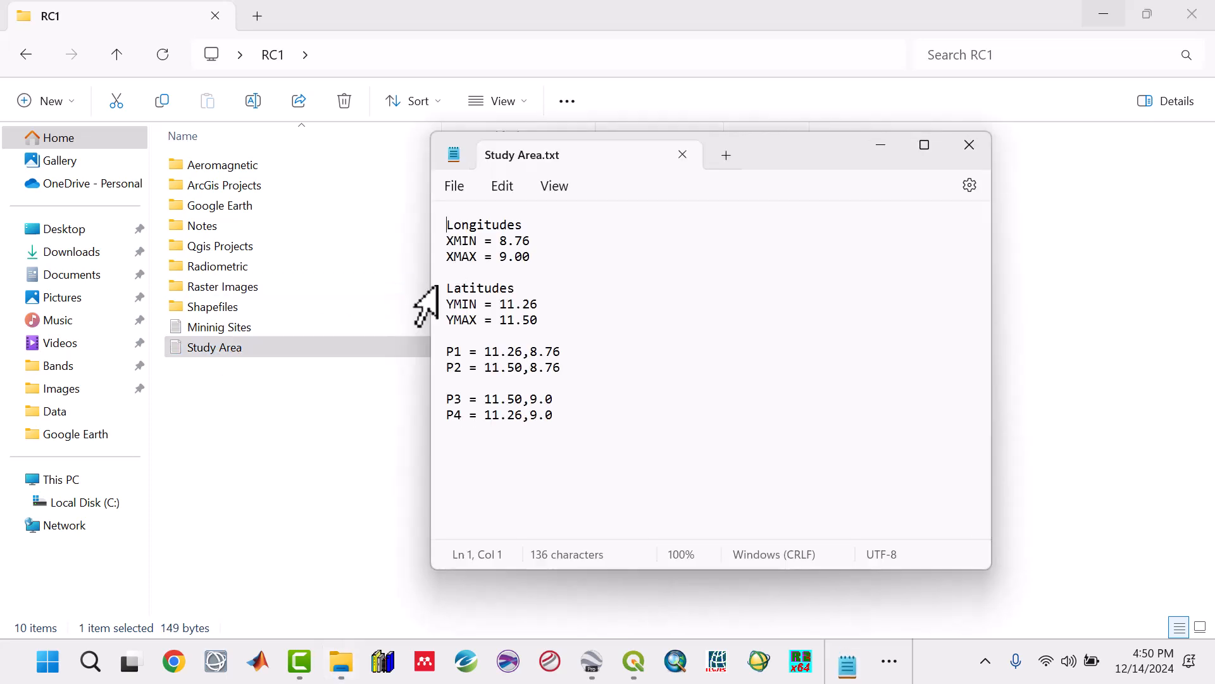
{"action": "left_click_drag", "start_coordinate": [498, 241], "coordinate": [537, 257]}
{"action": "left_click", "coordinate": [889, 145]}
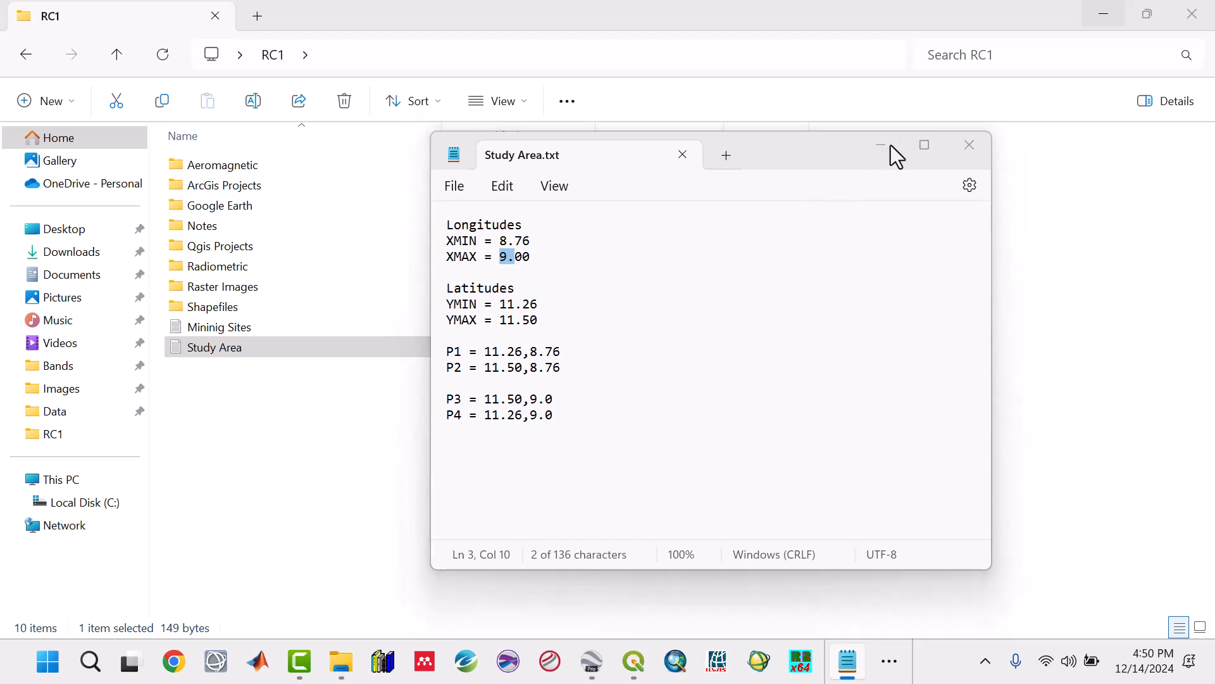
{"action": "left_click", "coordinate": [1114, 17]}
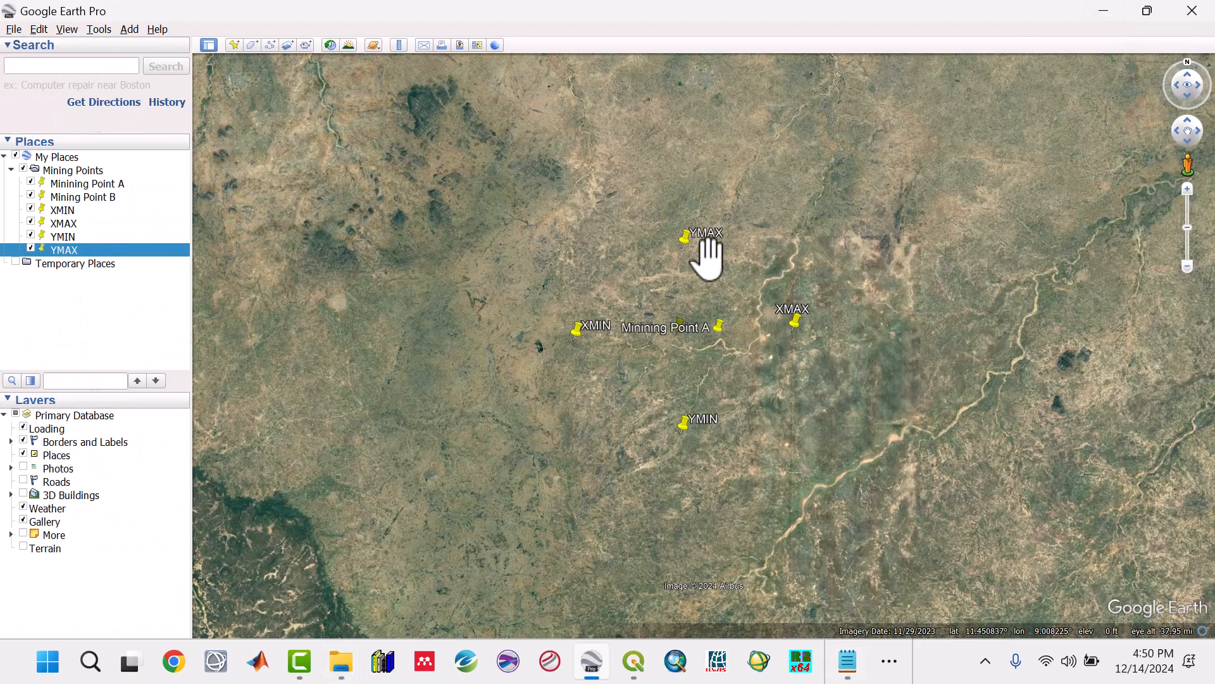
Step: Move the XMIN, XMAX, YMIN and YMAX placemarks together out of the Mining Points folder into Temporary Places
{"action": "right_click", "coordinate": [58, 211]}
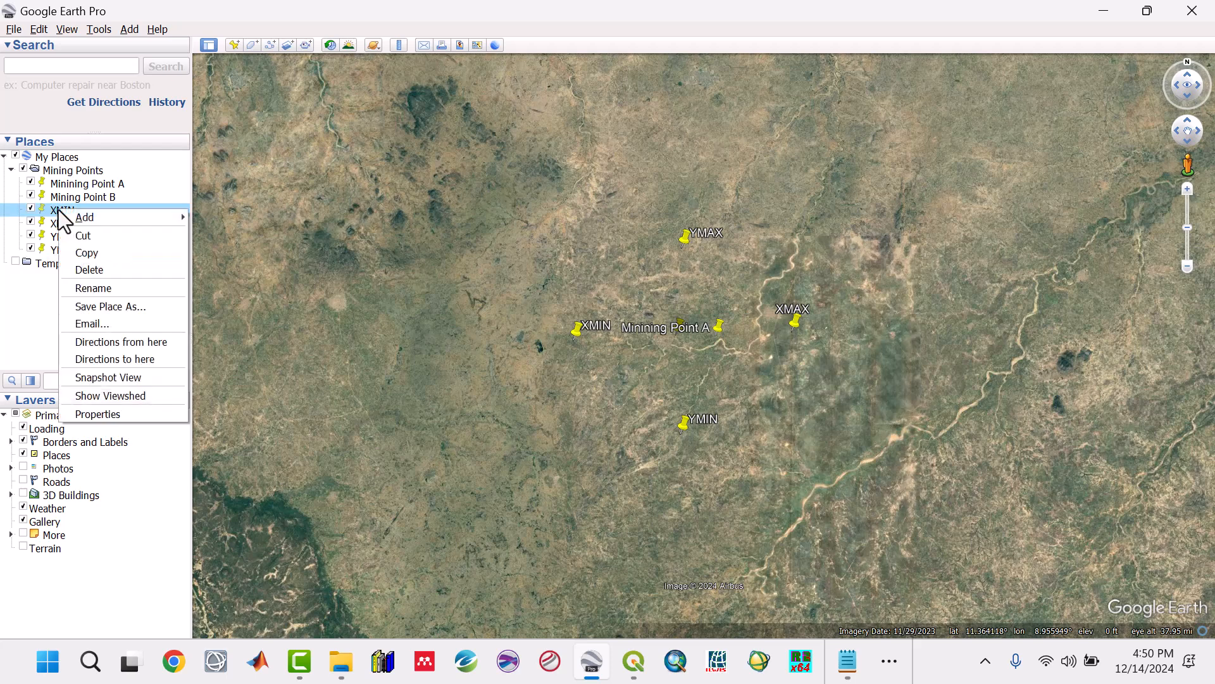
{"action": "mouse_move", "coordinate": [70, 212]}
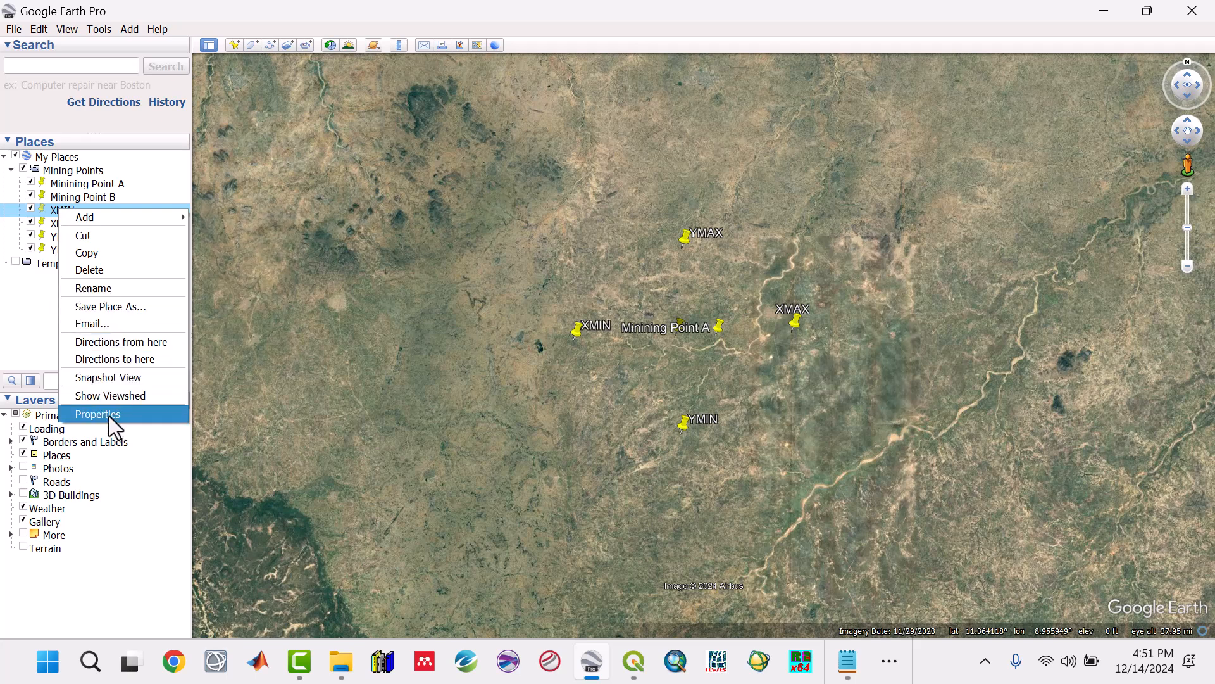
{"action": "left_click", "coordinate": [26, 330]}
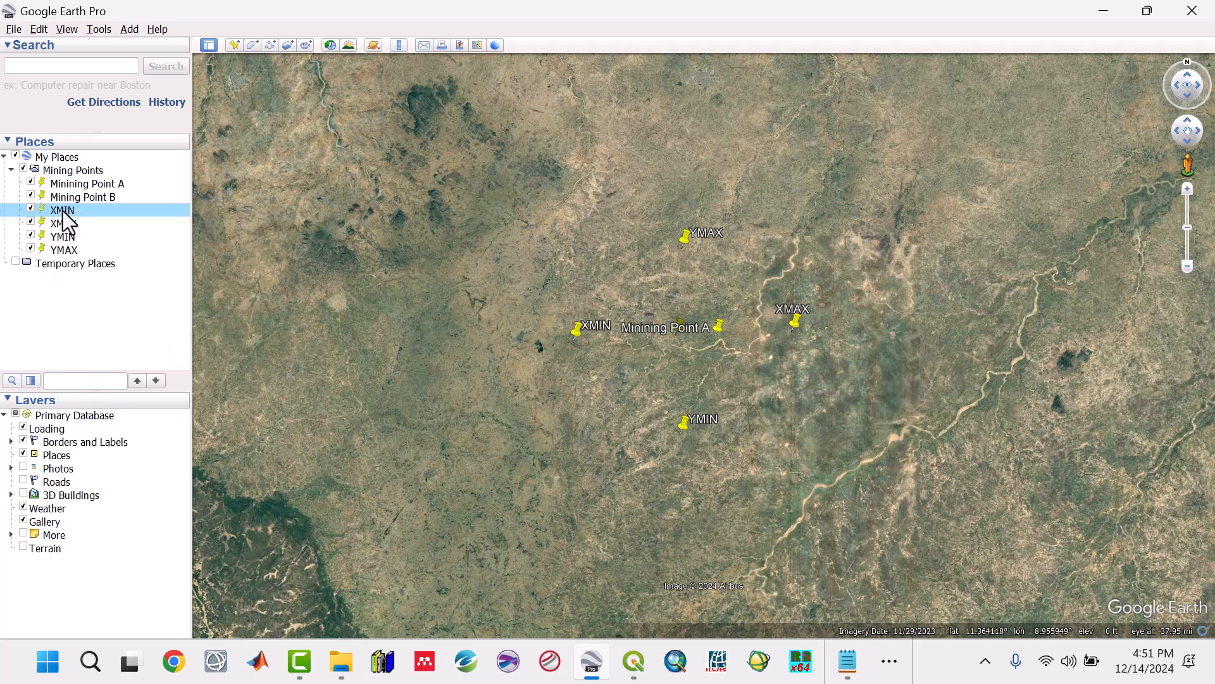
{"action": "left_click", "coordinate": [63, 249], "text": "shift"}
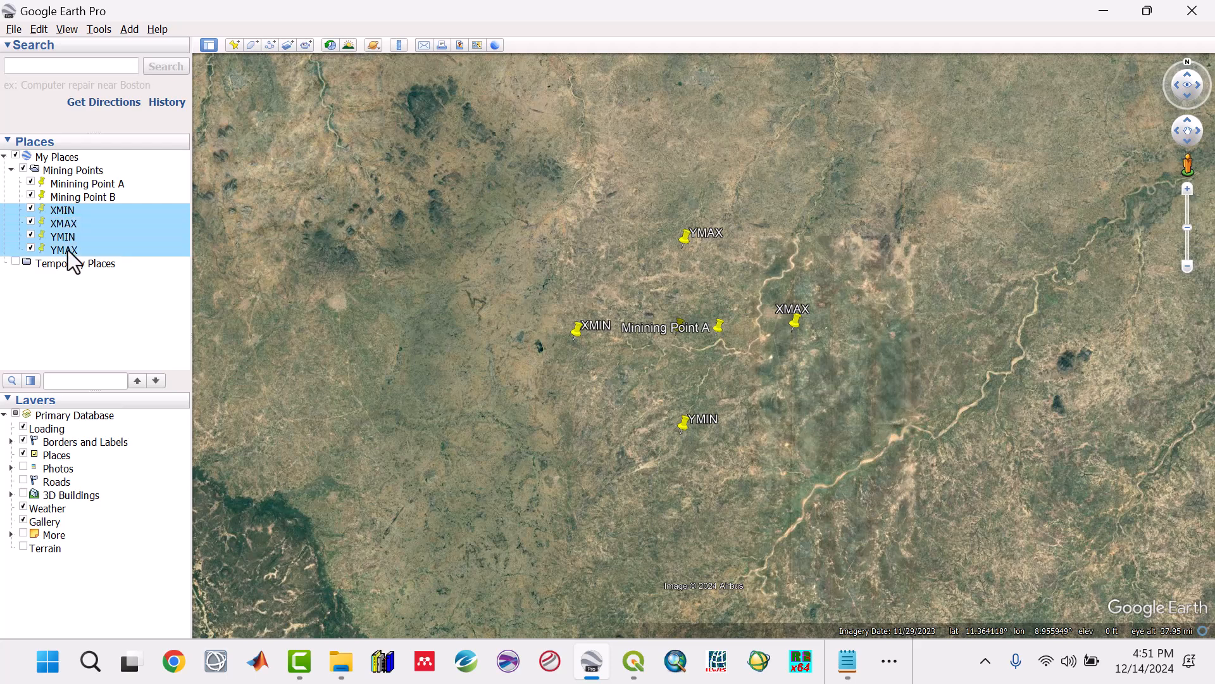
{"action": "left_click_drag", "start_coordinate": [70, 224], "coordinate": [54, 272]}
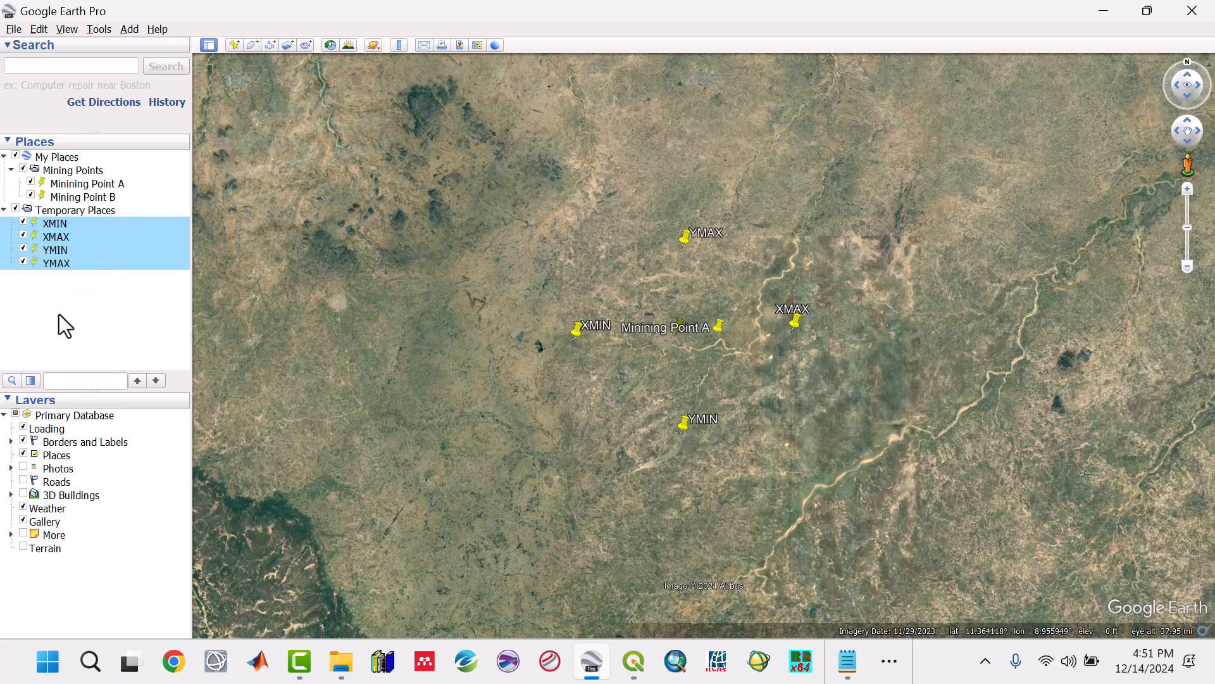
{"action": "left_click", "coordinate": [61, 317]}
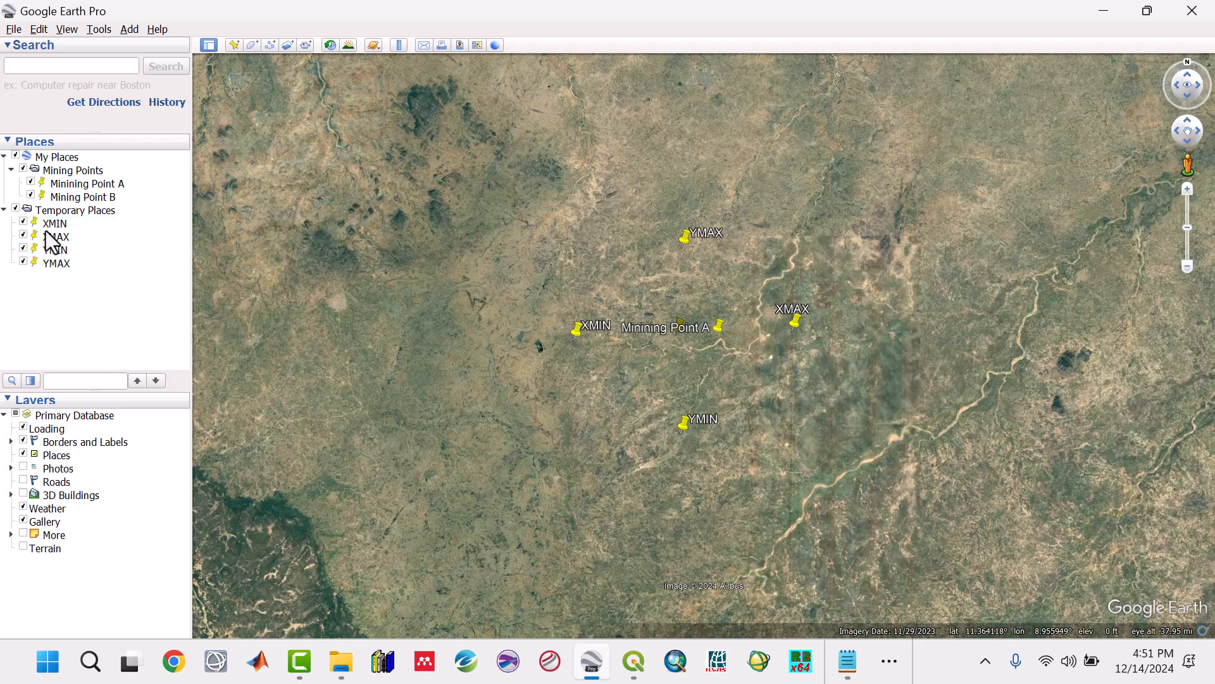
Step: Set the XMIN placemark's longitude to 8.76°, as listed in the Study Area notes
{"action": "left_click", "coordinate": [59, 225]}
{"action": "right_click", "coordinate": [60, 226]}
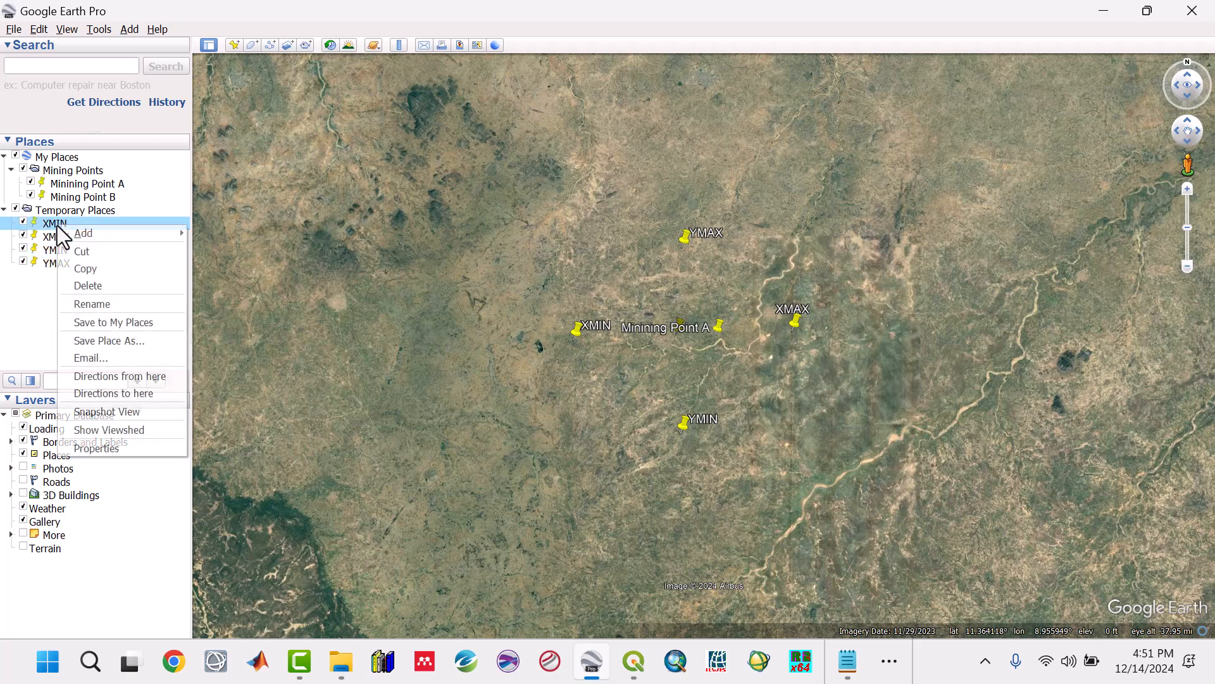
{"action": "left_click", "coordinate": [94, 445]}
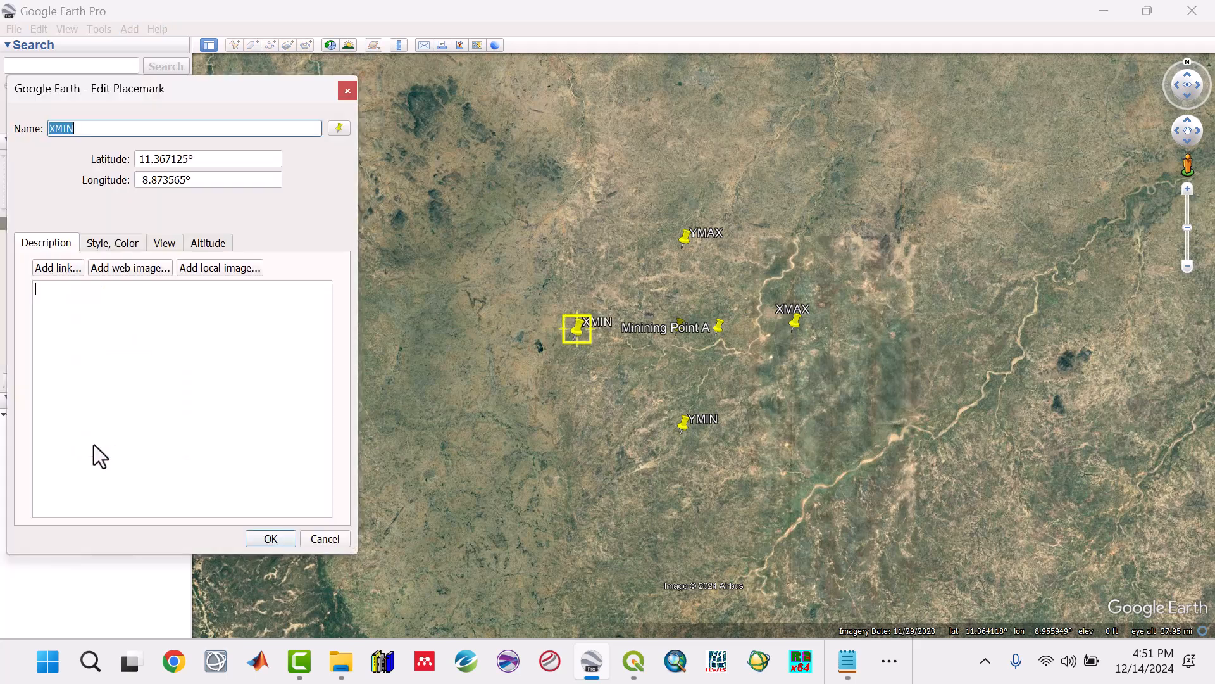
{"action": "left_click", "coordinate": [184, 180]}
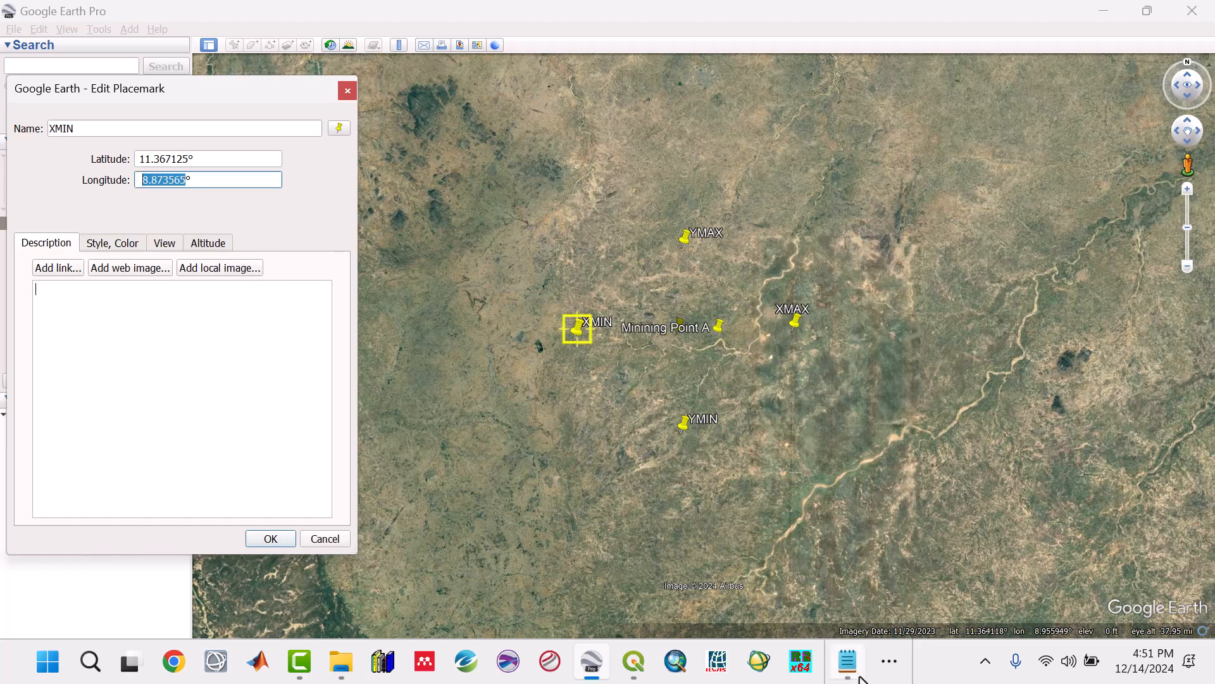
{"action": "left_click", "coordinate": [848, 661]}
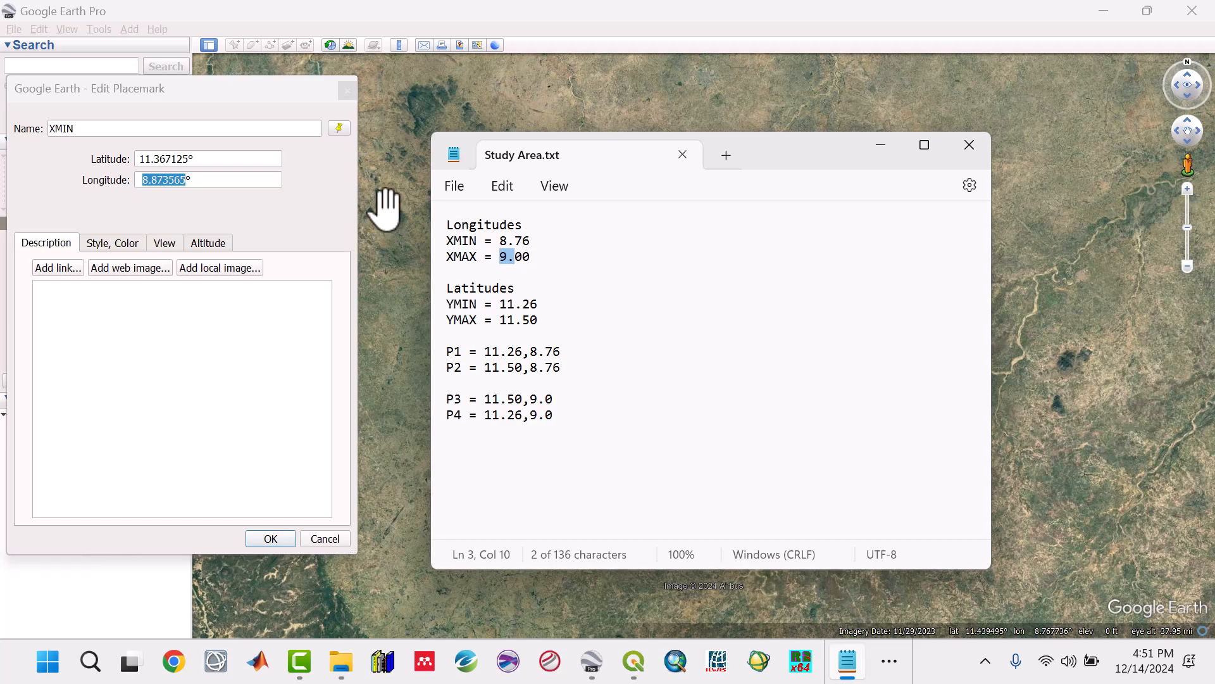
{"action": "left_click", "coordinate": [162, 182]}
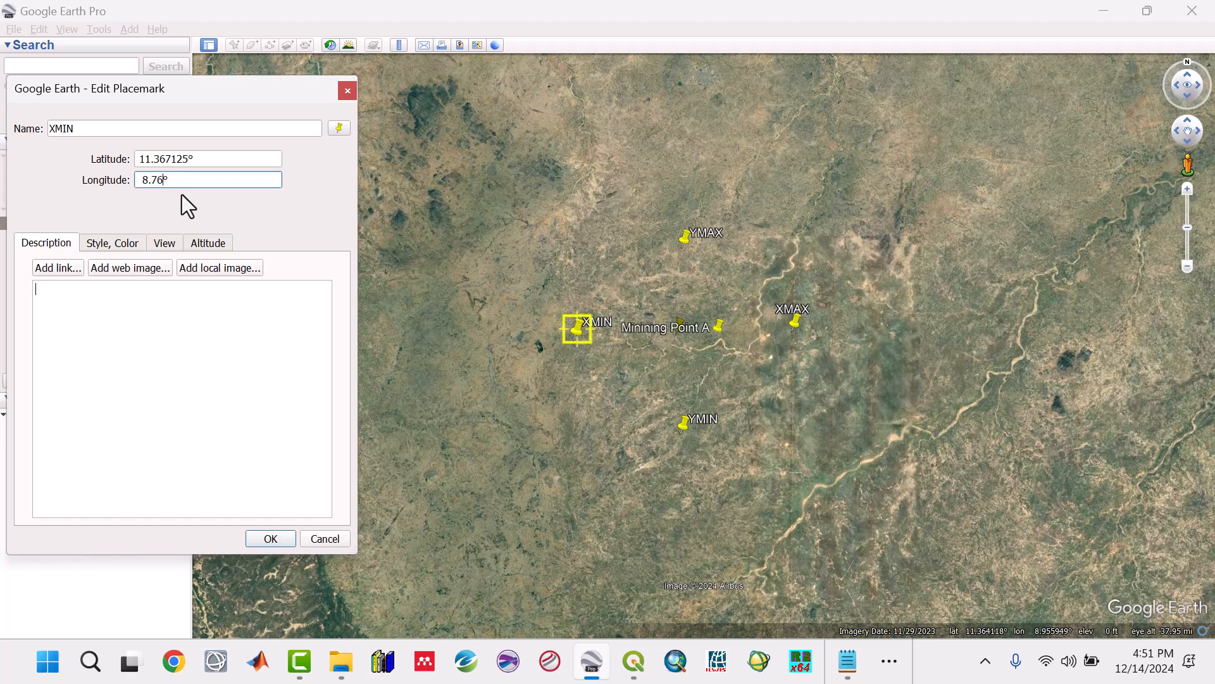
{"action": "left_click", "coordinate": [262, 540]}
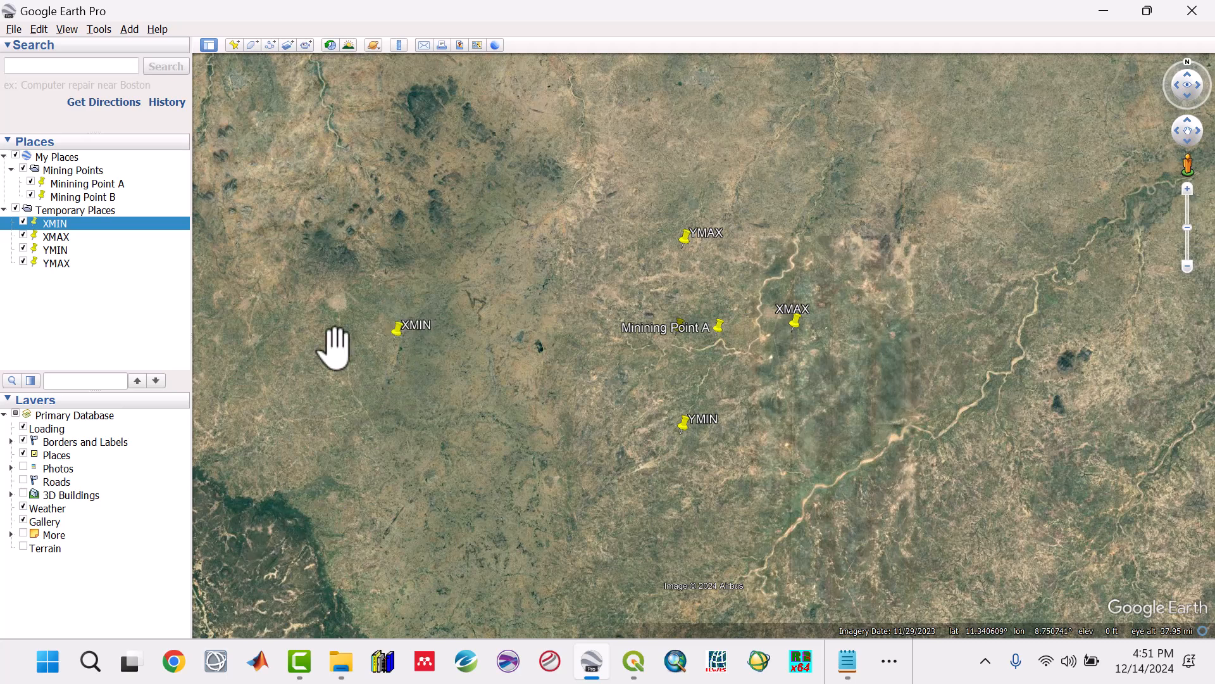
Step: Check the XMIN placemark's longitude against the value in the Study Area notes
{"action": "right_click", "coordinate": [53, 226]}
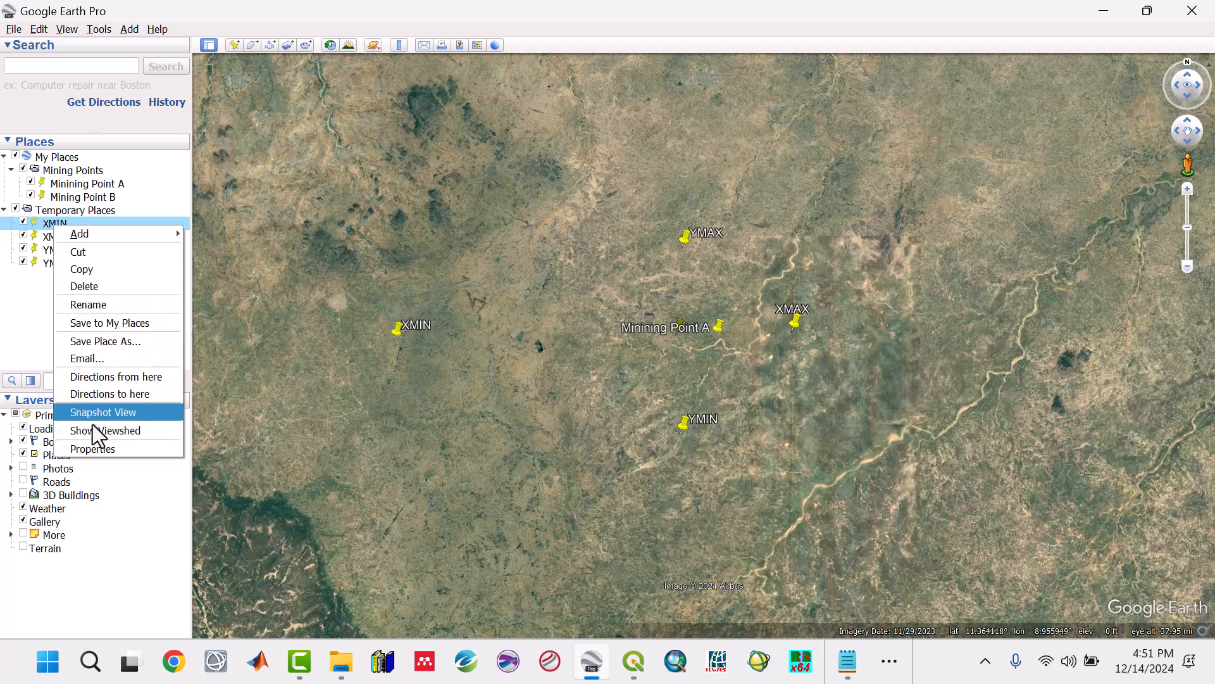
{"action": "left_click", "coordinate": [96, 449]}
{"action": "left_click_drag", "start_coordinate": [195, 183], "coordinate": [160, 177]}
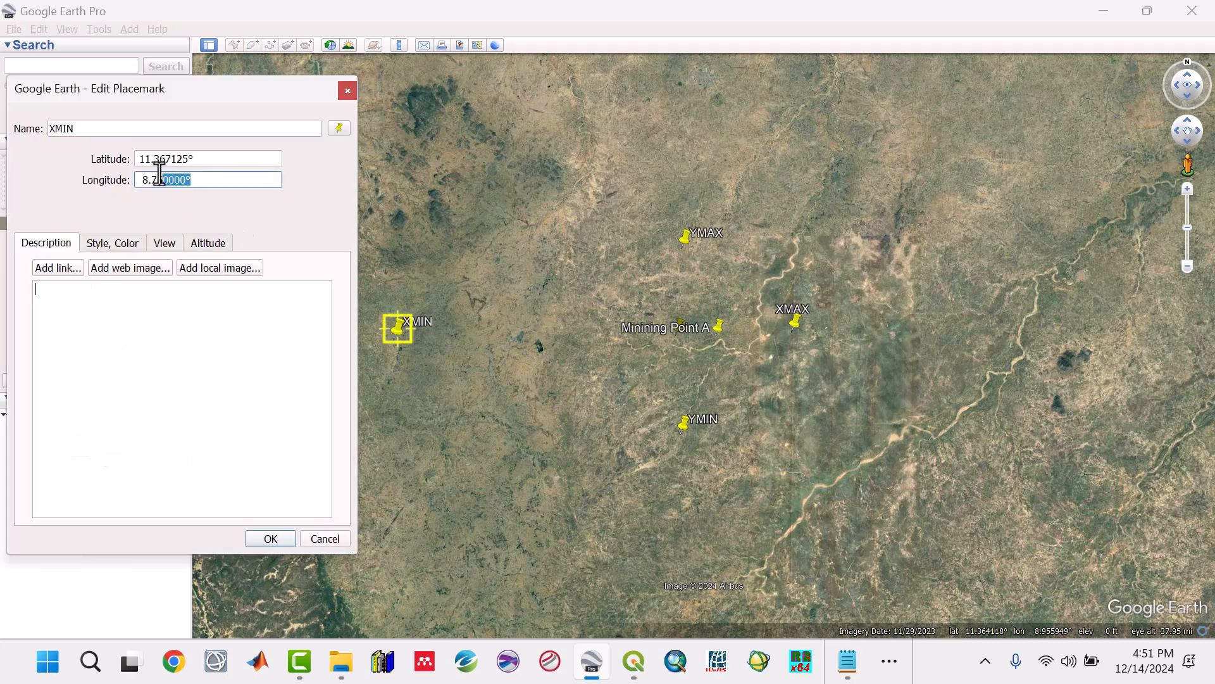
{"action": "left_click", "coordinate": [847, 661]}
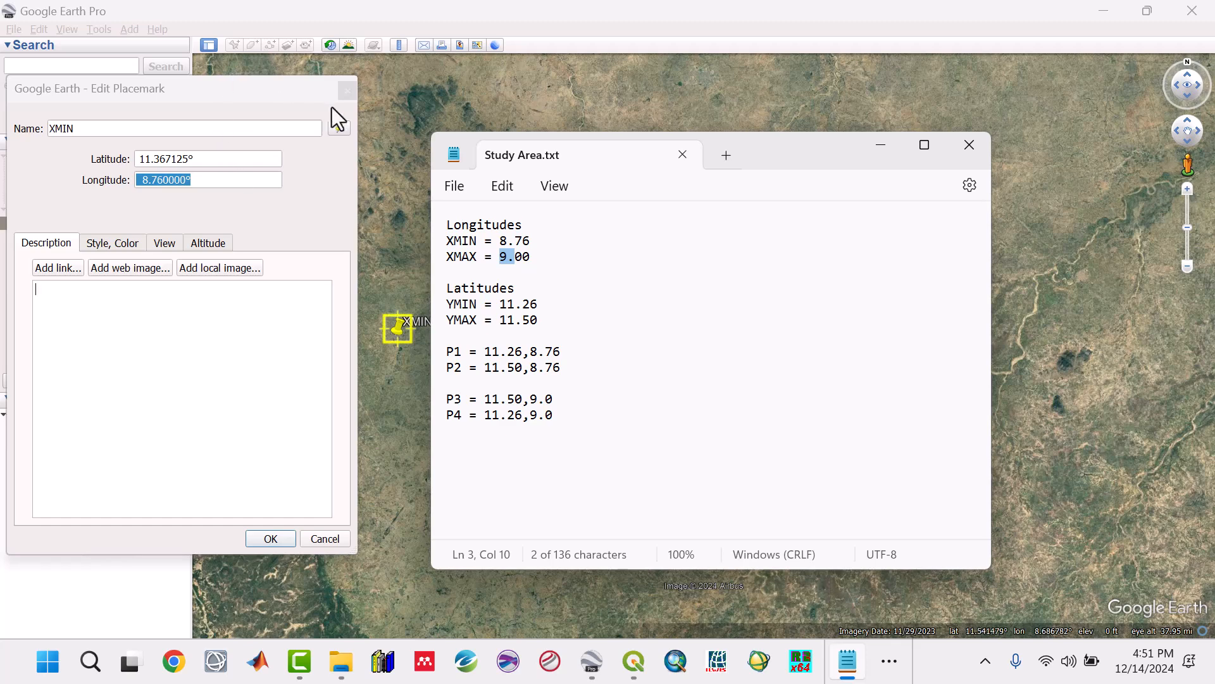
{"action": "left_click", "coordinate": [352, 94]}
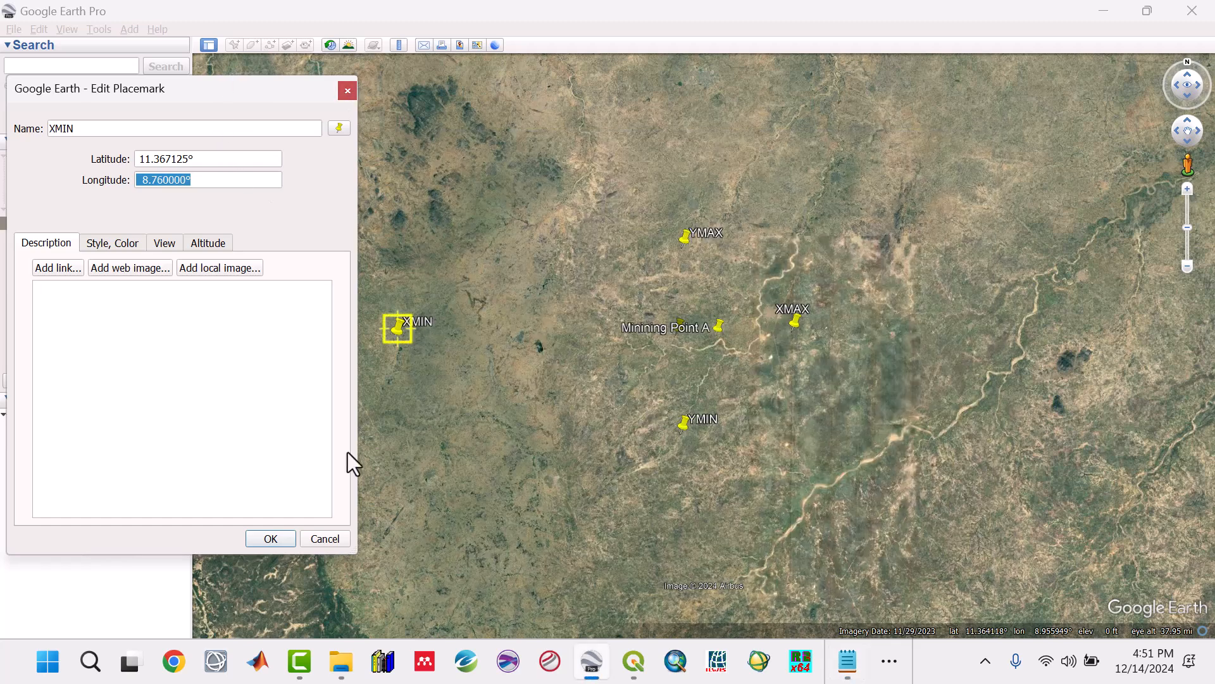
{"action": "left_click", "coordinate": [271, 539]}
Step: Set the XMAX placemark's longitude to 9.00, as listed in the Study Area notes
{"action": "left_click", "coordinate": [58, 236]}
{"action": "right_click", "coordinate": [59, 236]}
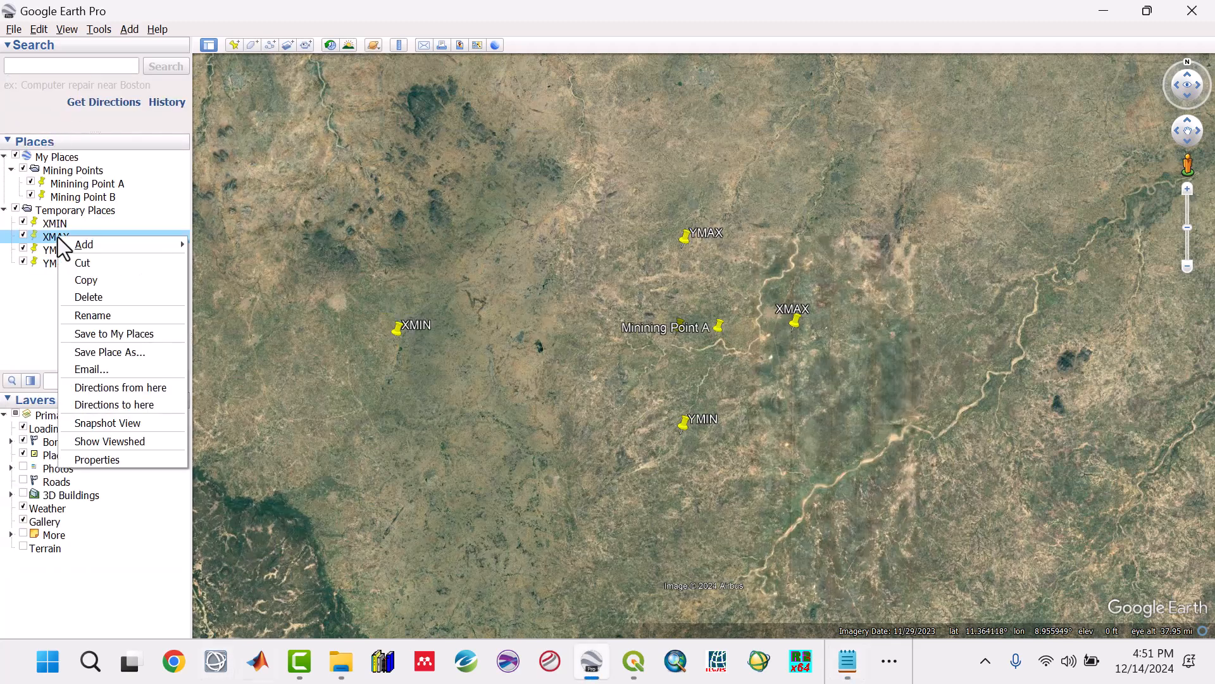
{"action": "left_click", "coordinate": [117, 461]}
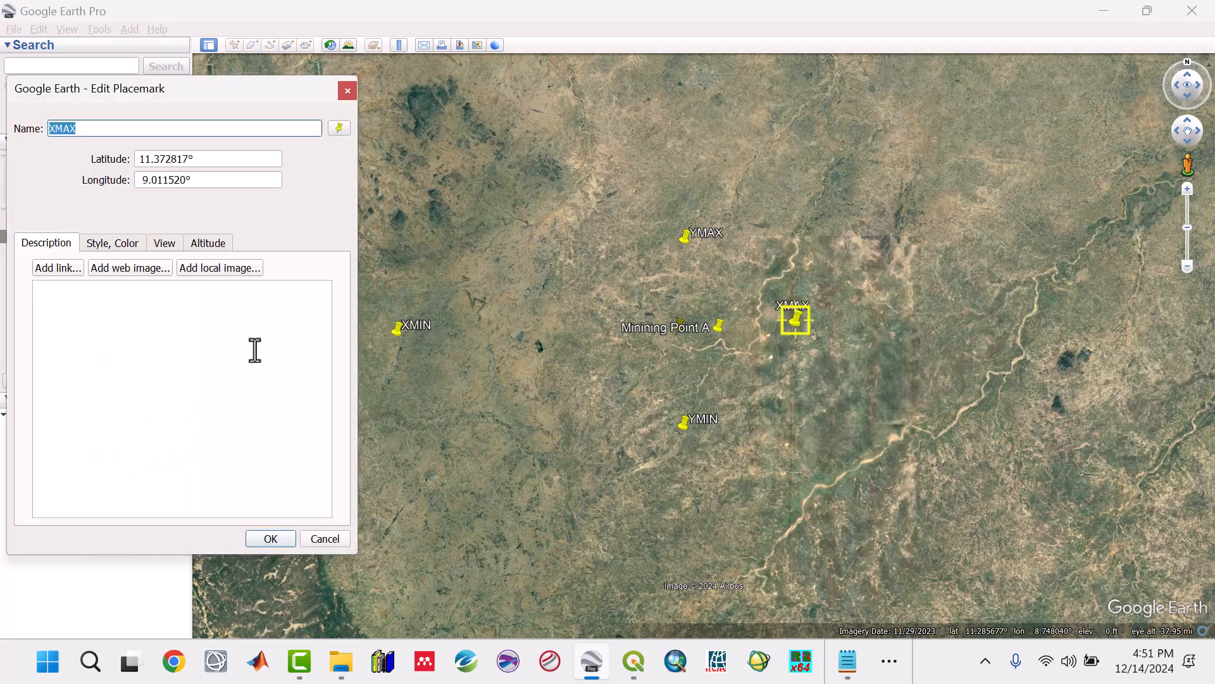
{"action": "left_click", "coordinate": [196, 179]}
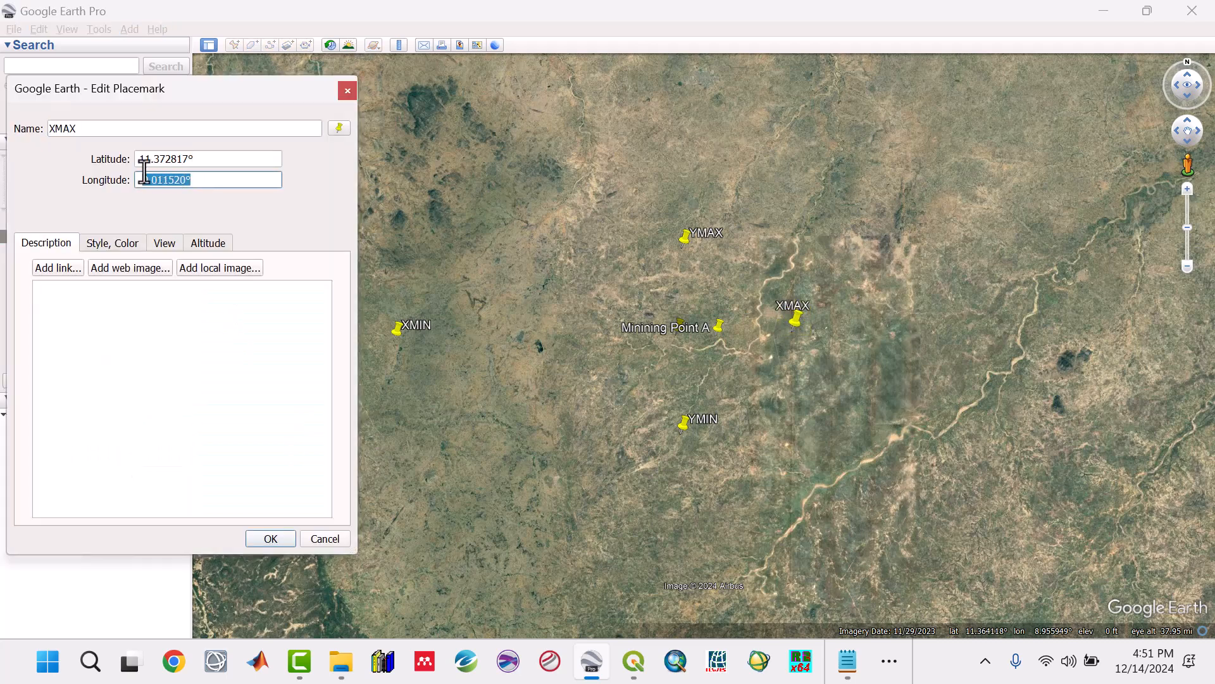
{"action": "left_click", "coordinate": [848, 662]}
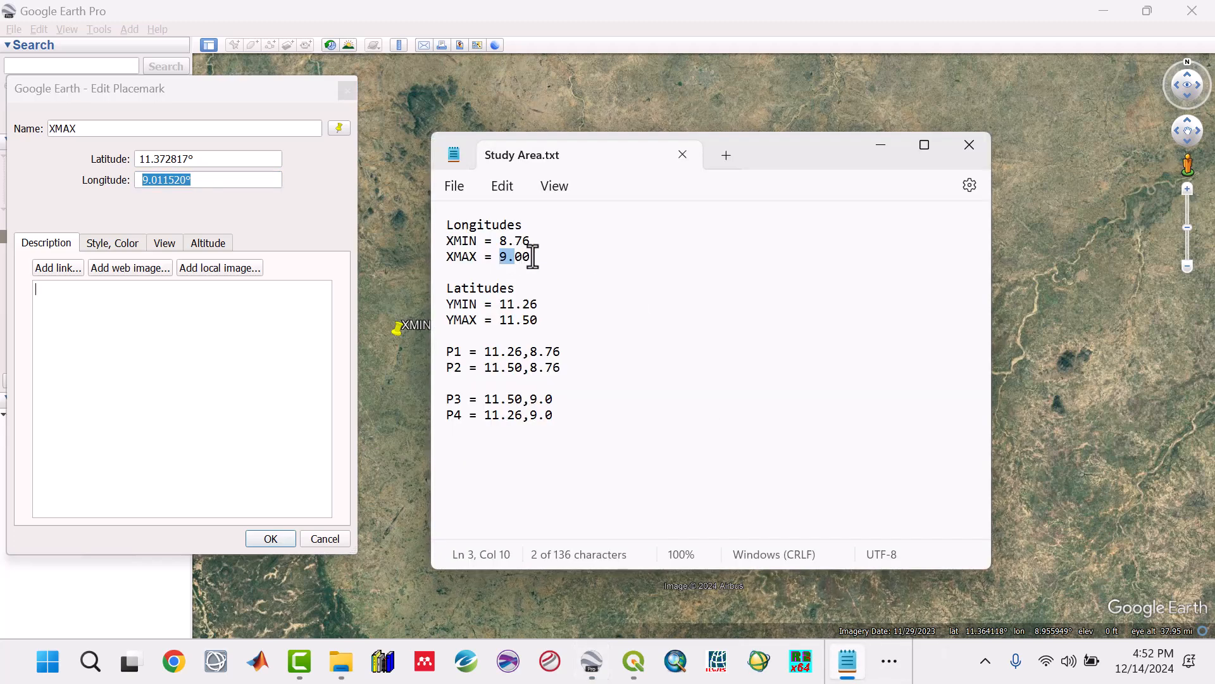
{"action": "left_click", "coordinate": [189, 180]}
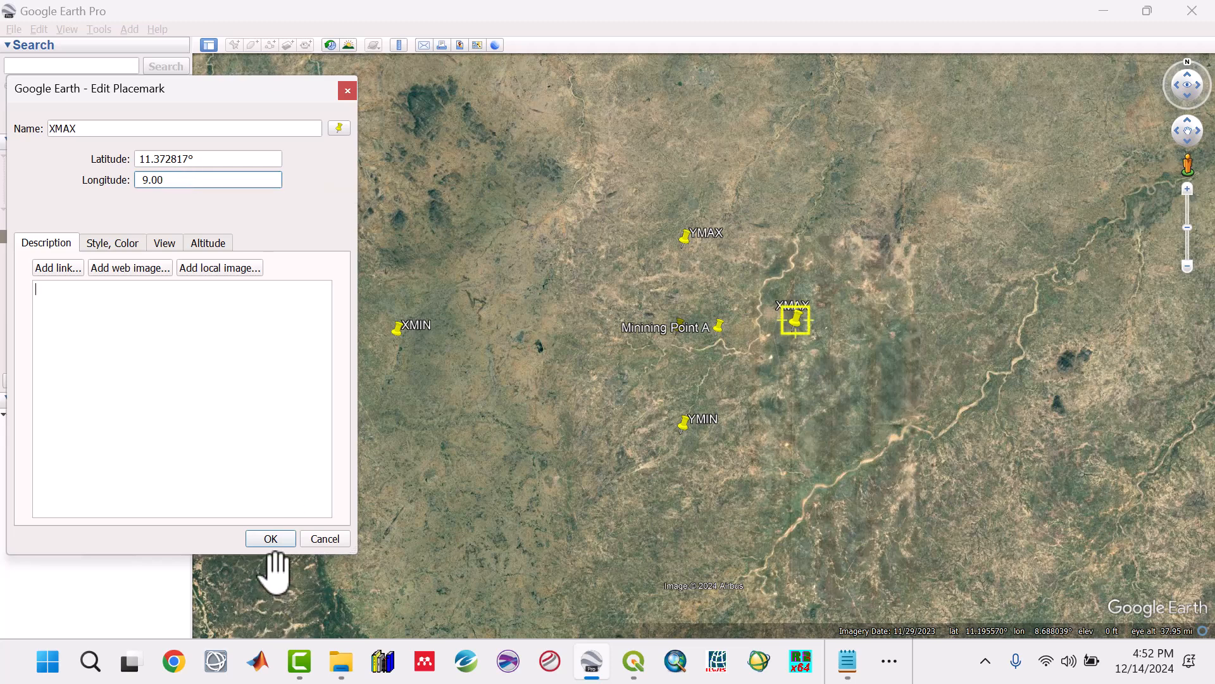
{"action": "left_click", "coordinate": [279, 542]}
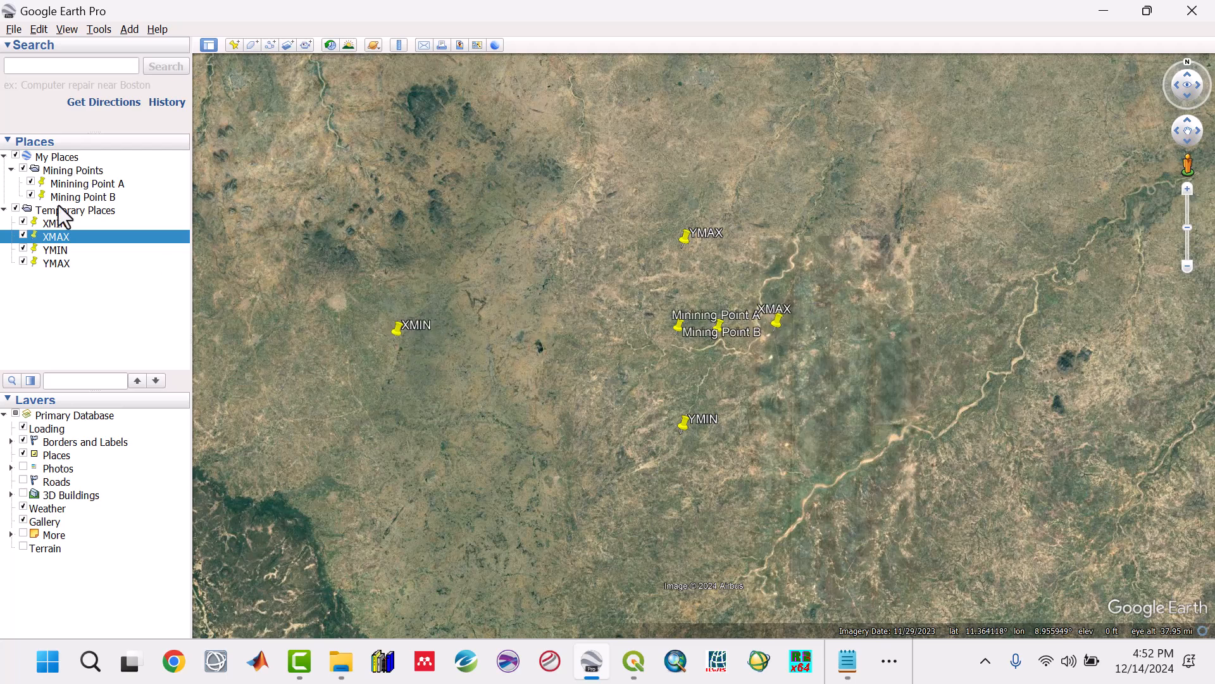
Step: Set the YMIN placemark's latitude to 11.26°, as listed in the Study Area notes
{"action": "left_click", "coordinate": [61, 249]}
{"action": "right_click", "coordinate": [61, 249]}
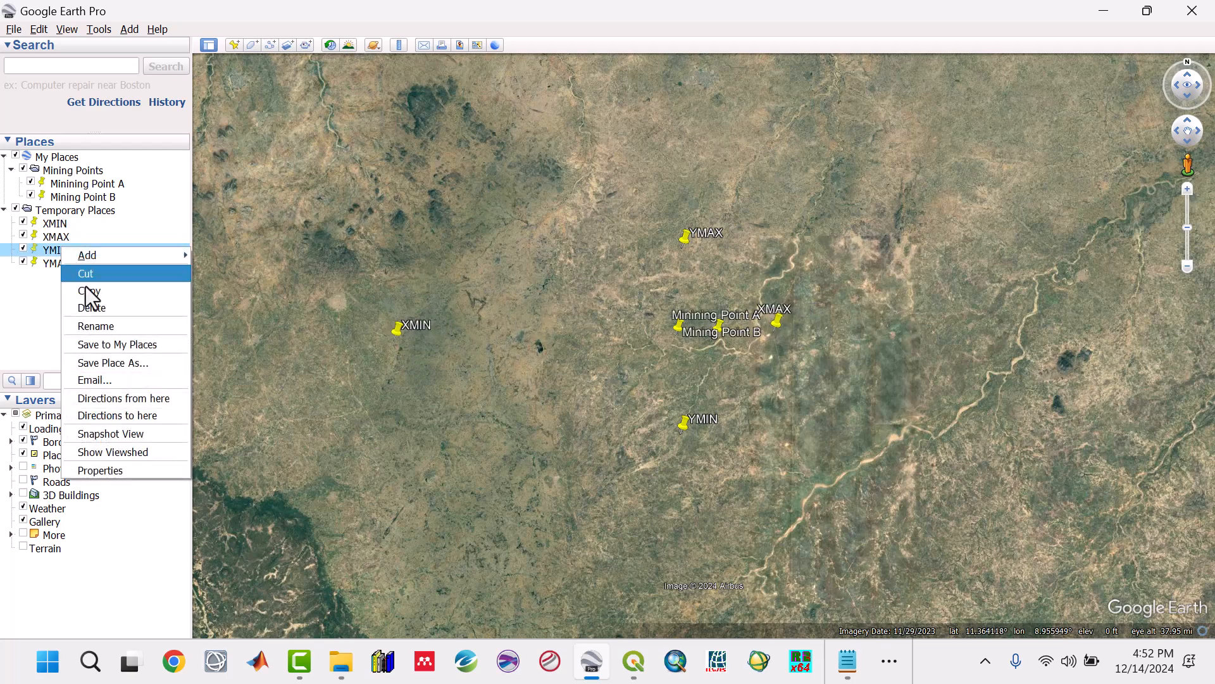
{"action": "left_click", "coordinate": [136, 470]}
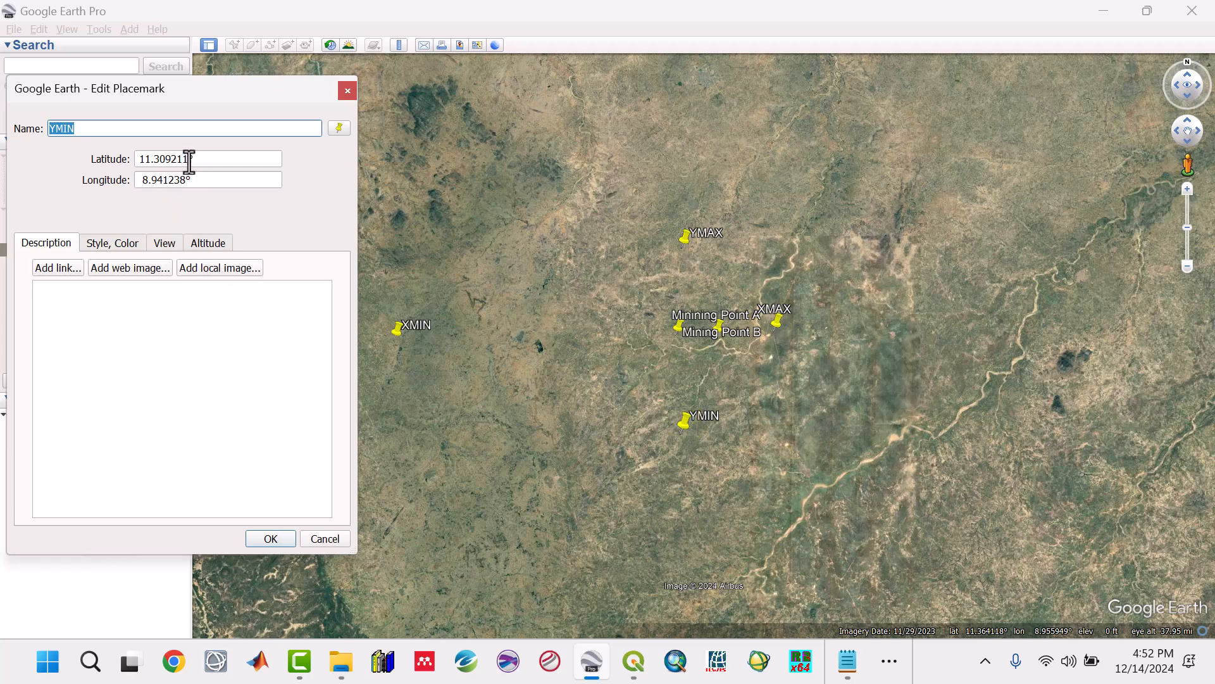
{"action": "left_click_drag", "start_coordinate": [190, 162], "coordinate": [141, 161]}
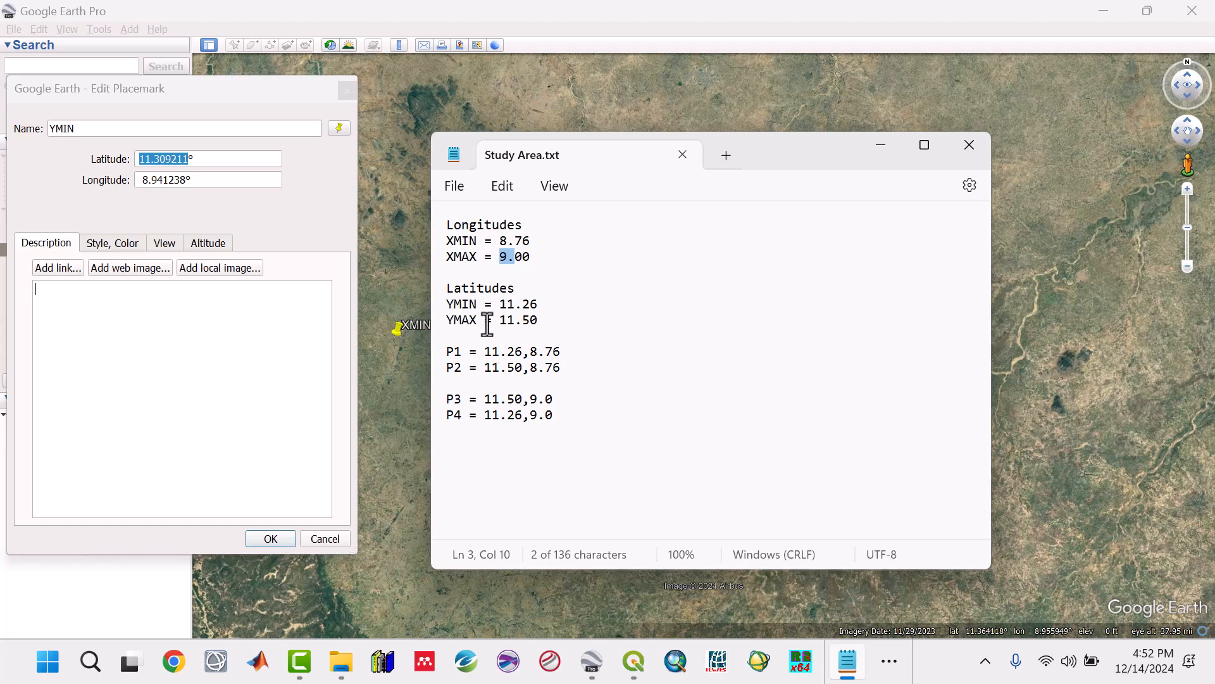
{"action": "left_click", "coordinate": [500, 305]}
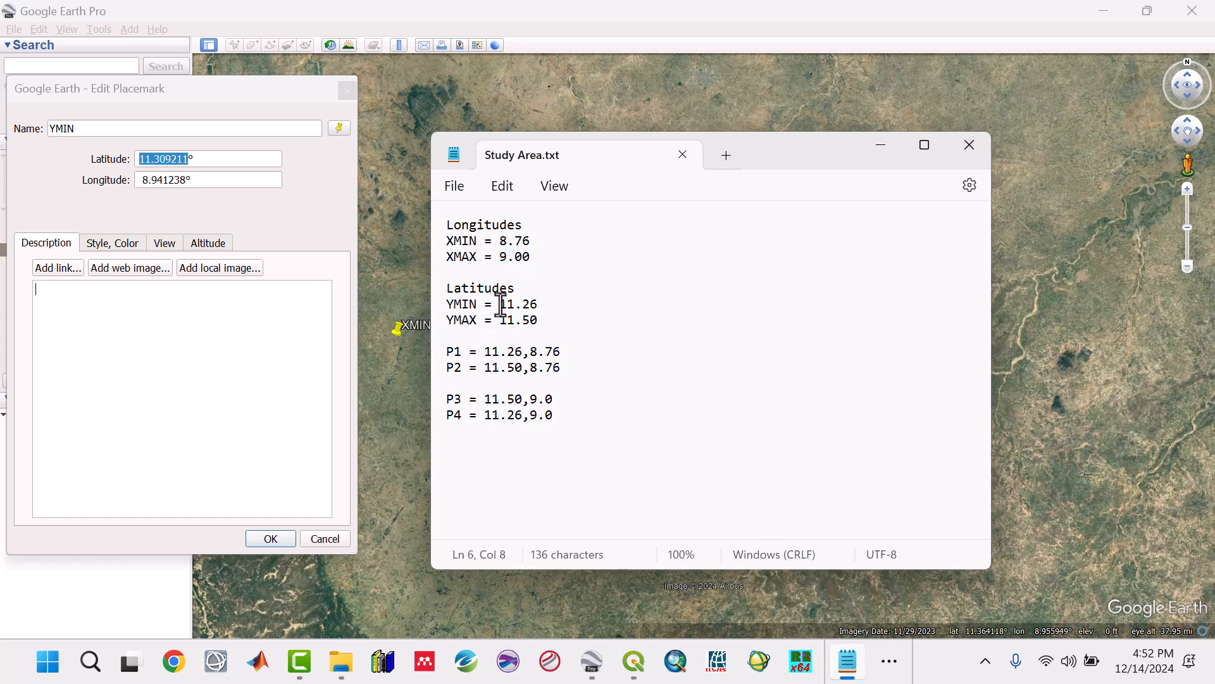
{"action": "left_click", "coordinate": [186, 159]}
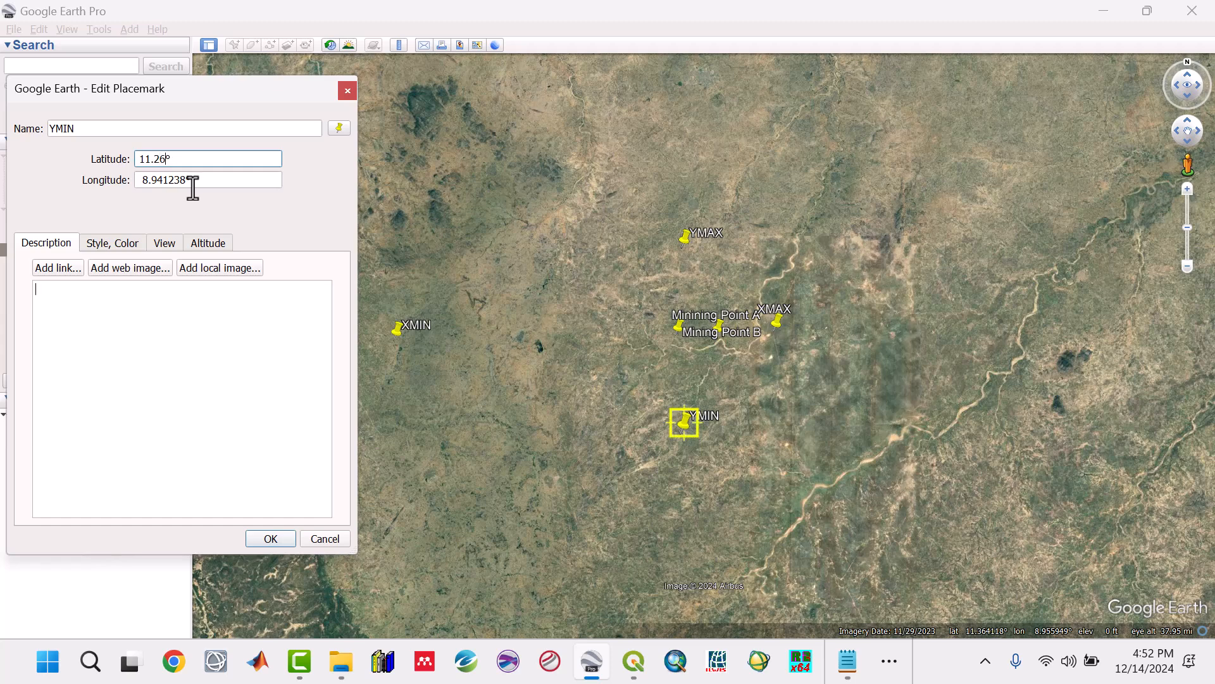
{"action": "left_click", "coordinate": [271, 537]}
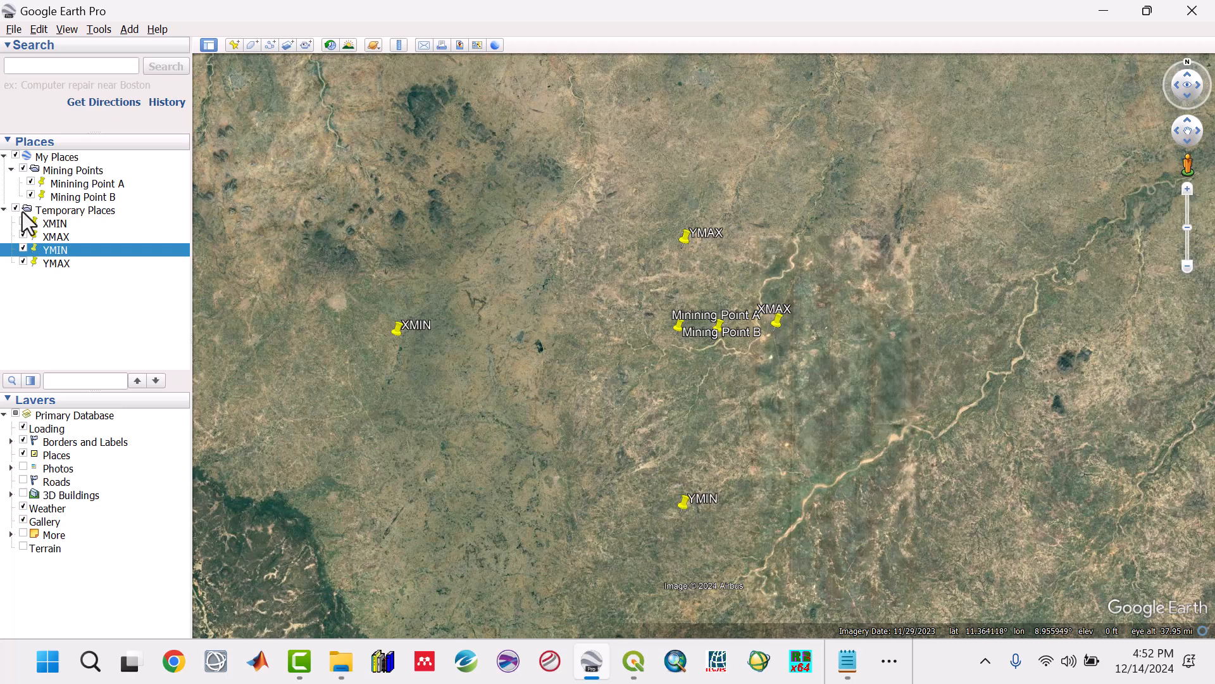
Step: Set the YMAX placemark's latitude to 11.50°, as listed in the Study Area notes
{"action": "right_click", "coordinate": [62, 261]}
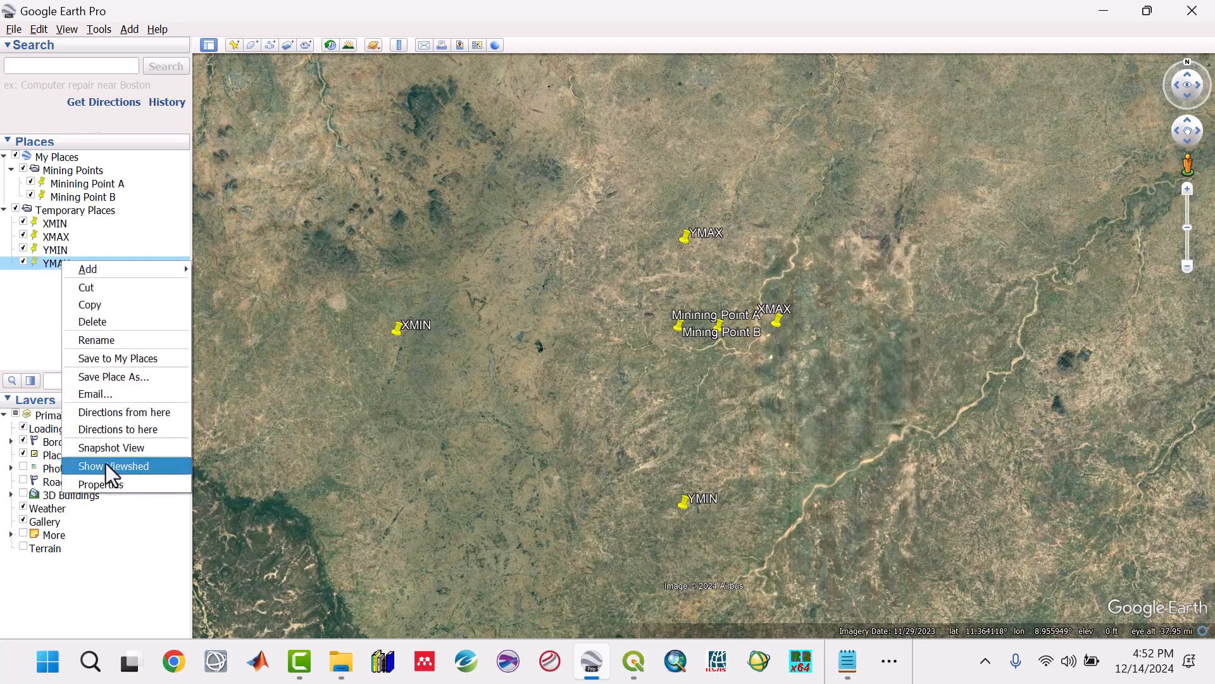
{"action": "left_click", "coordinate": [110, 485]}
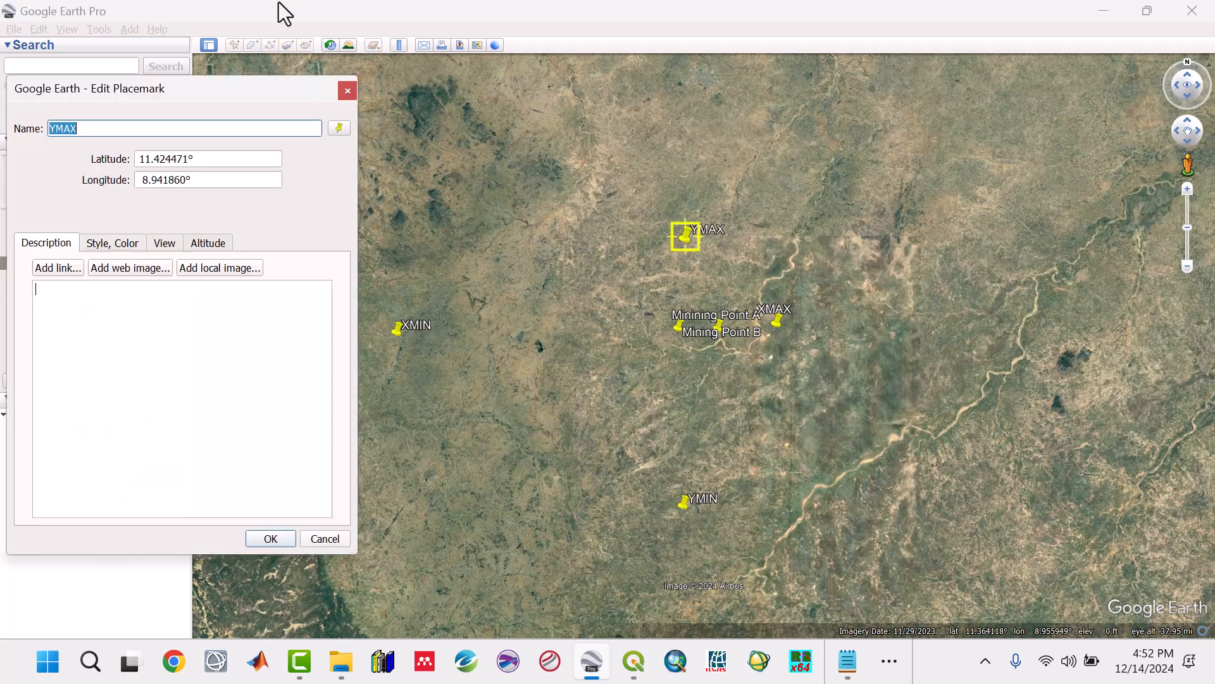
{"action": "left_click", "coordinate": [186, 159]}
{"action": "left_click_drag", "start_coordinate": [185, 159], "coordinate": [141, 159]}
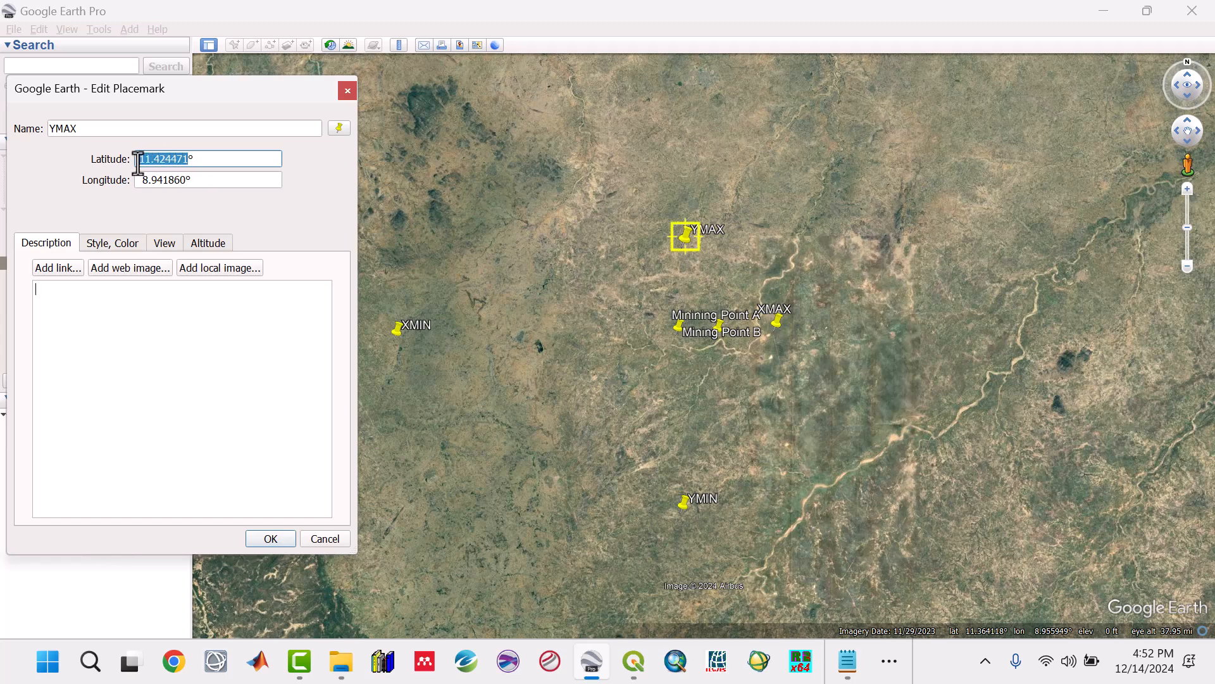
{"action": "left_click", "coordinate": [847, 661]}
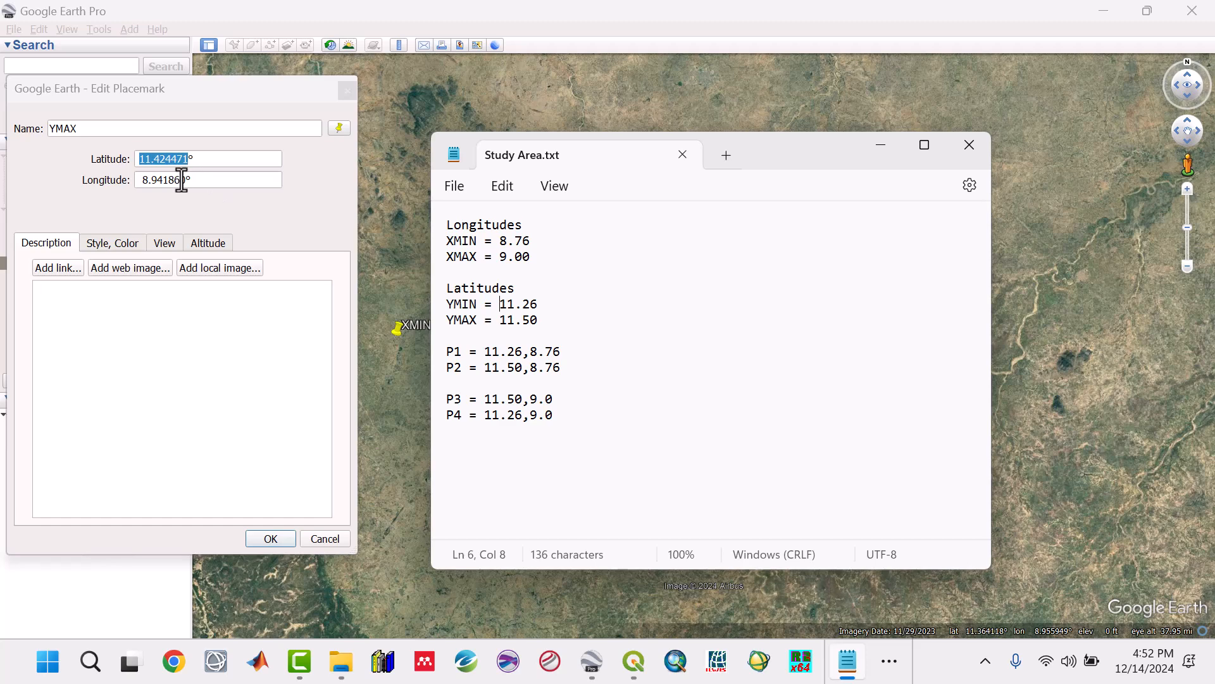
{"action": "left_click", "coordinate": [185, 158]}
{"action": "key", "text": "BackSpace"}
{"action": "key", "text": "BackSpace"}
{"action": "key", "text": "BackSpace"}
{"action": "key", "text": "BackSpace"}
{"action": "key", "text": "BackSpace"}
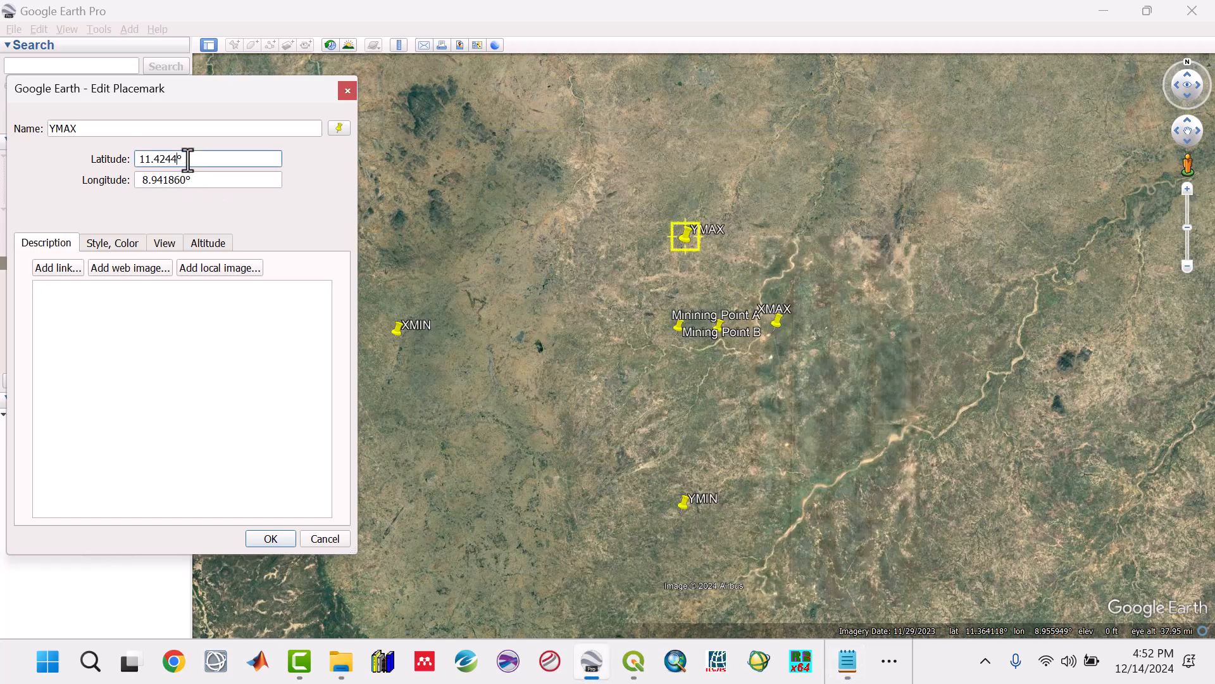
{"action": "key", "text": "BackSpace"}
{"action": "type", "text": "50"}
{"action": "left_click", "coordinate": [269, 538]}
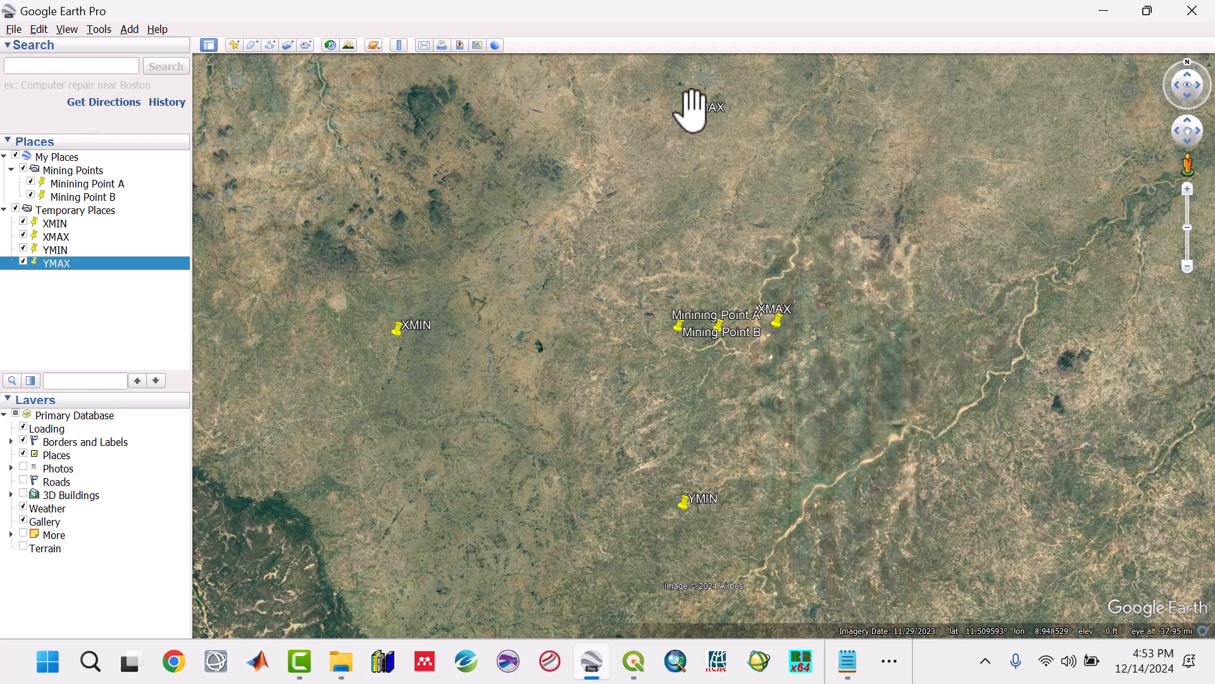
Step: Check the YMAX placemark's latitude in its properties and leave them without changes
{"action": "right_click", "coordinate": [62, 261]}
{"action": "left_click", "coordinate": [121, 485]}
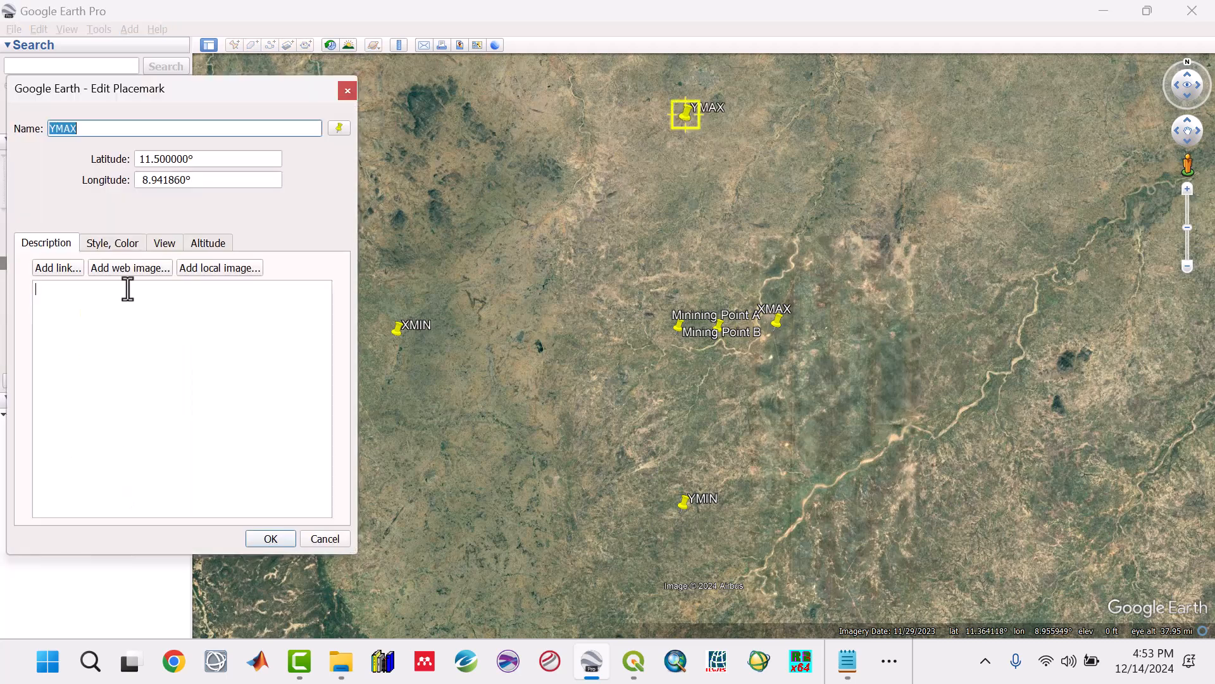
{"action": "triple_click", "coordinate": [182, 160]}
{"action": "left_click", "coordinate": [316, 536]}
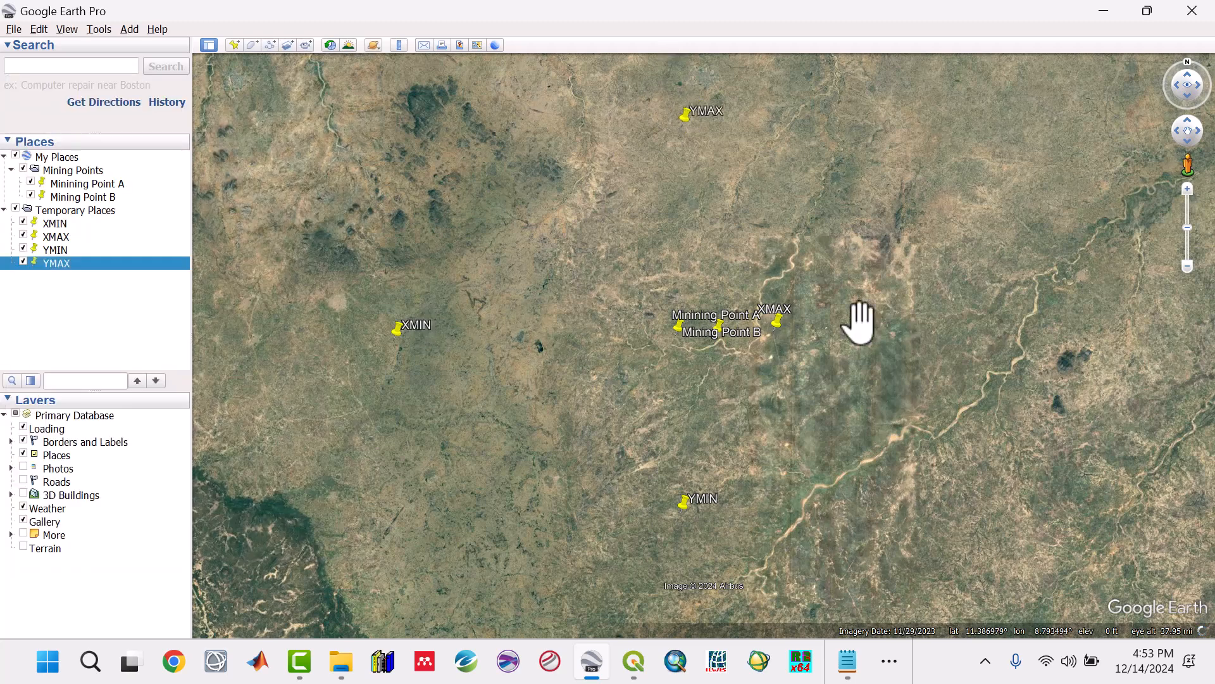
{"action": "left_click", "coordinate": [53, 299]}
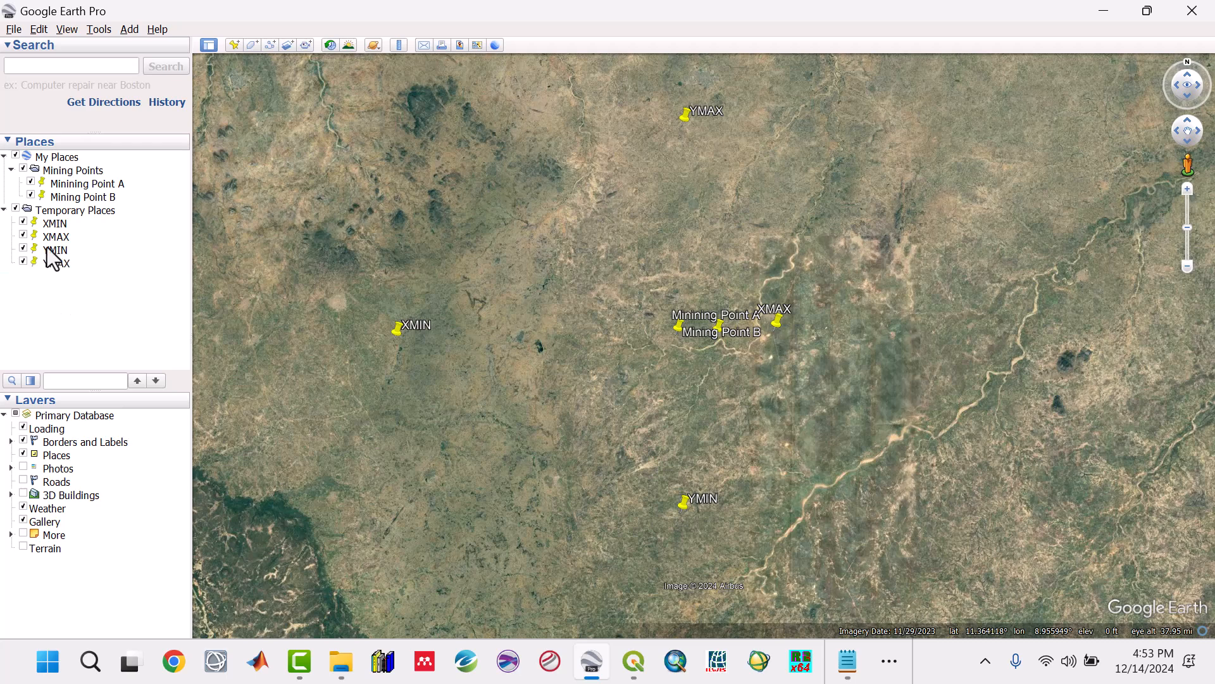
{"action": "left_click", "coordinate": [51, 157]}
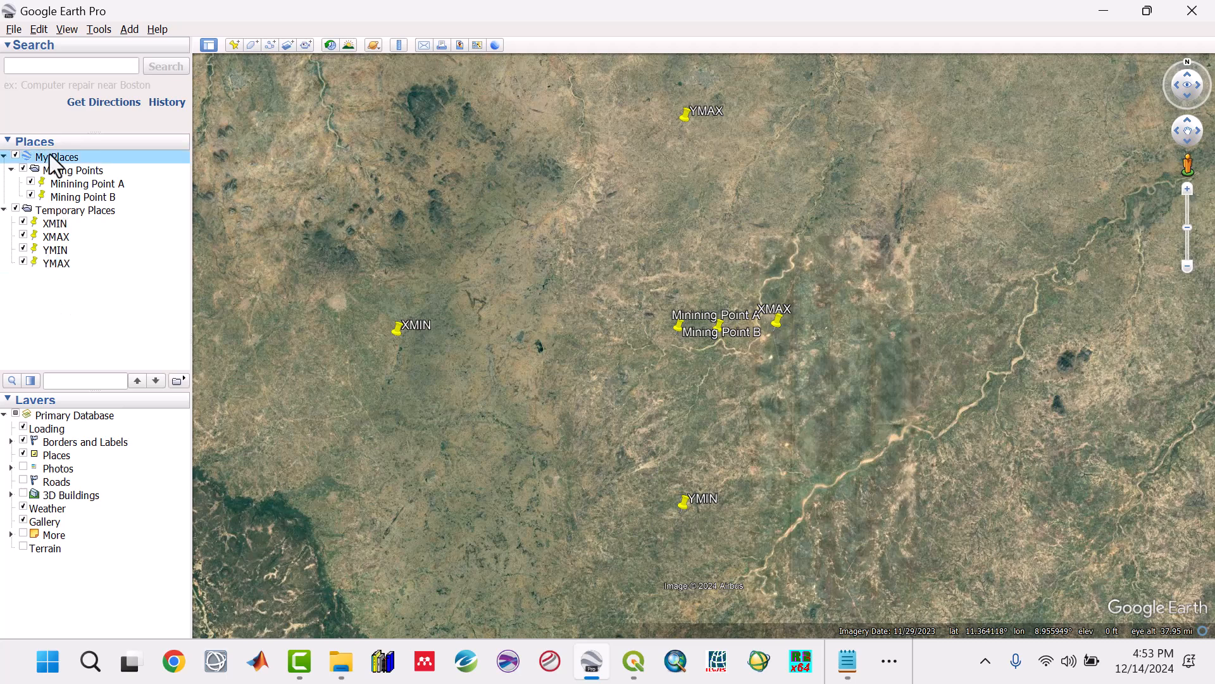
{"action": "right_click", "coordinate": [51, 157]}
{"action": "mouse_move", "coordinate": [76, 161]}
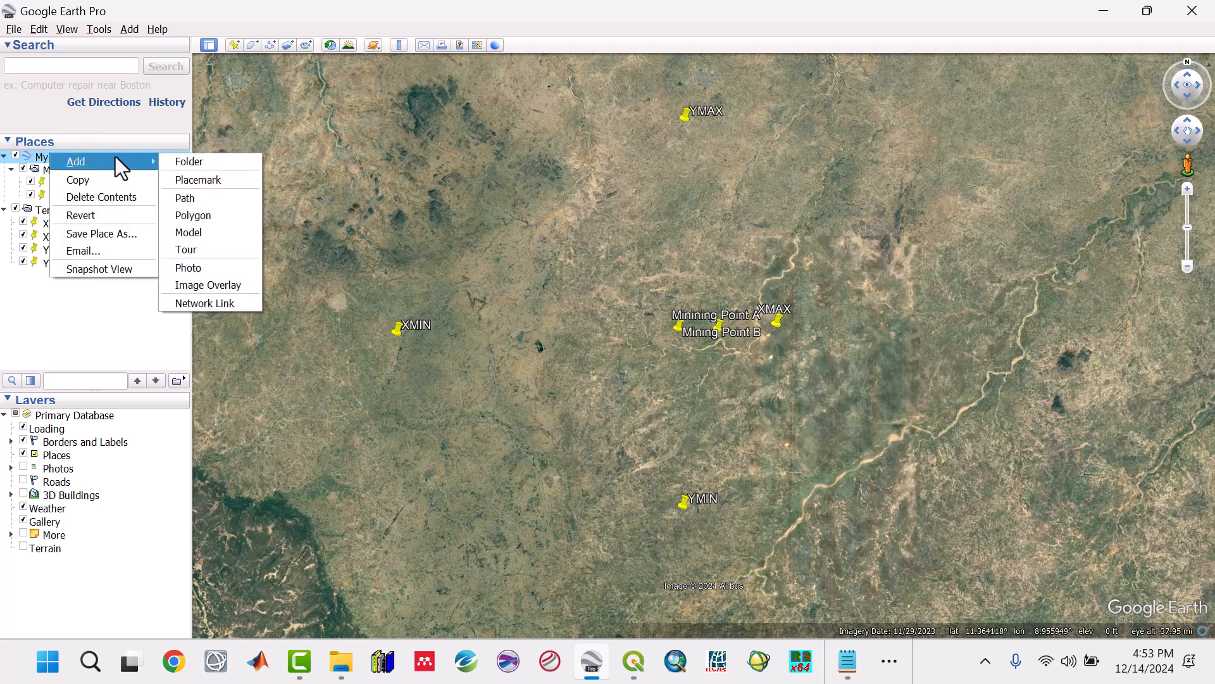
{"action": "left_click", "coordinate": [561, 21]}
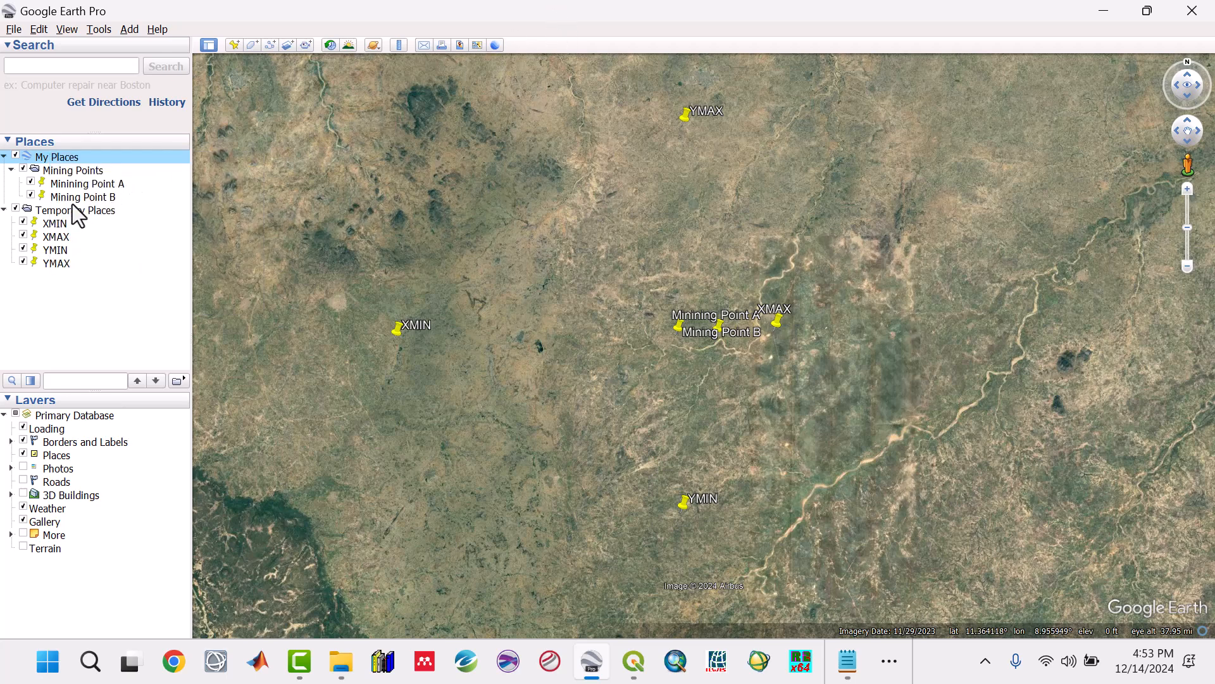
Step: Hide the XMIN, XMAX, YMIN and YMAX placemarks on the map
{"action": "left_click", "coordinate": [55, 224]}
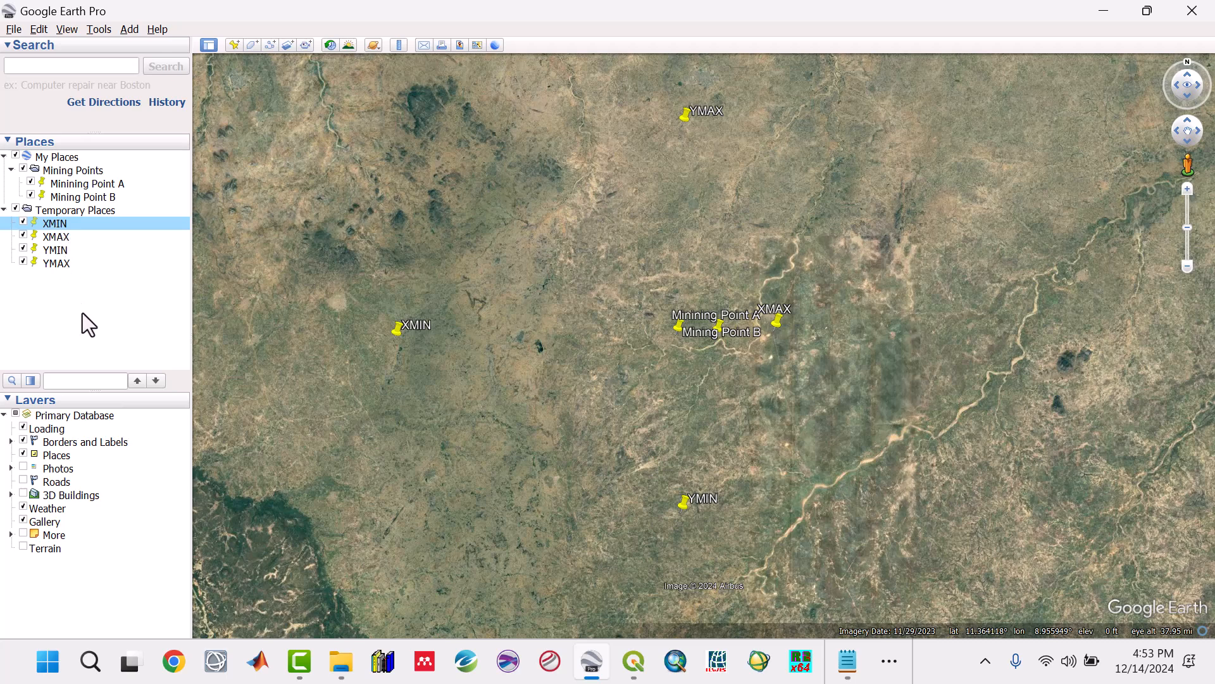
{"action": "left_click", "coordinate": [23, 222]}
{"action": "left_click", "coordinate": [23, 236]}
{"action": "left_click", "coordinate": [23, 250]}
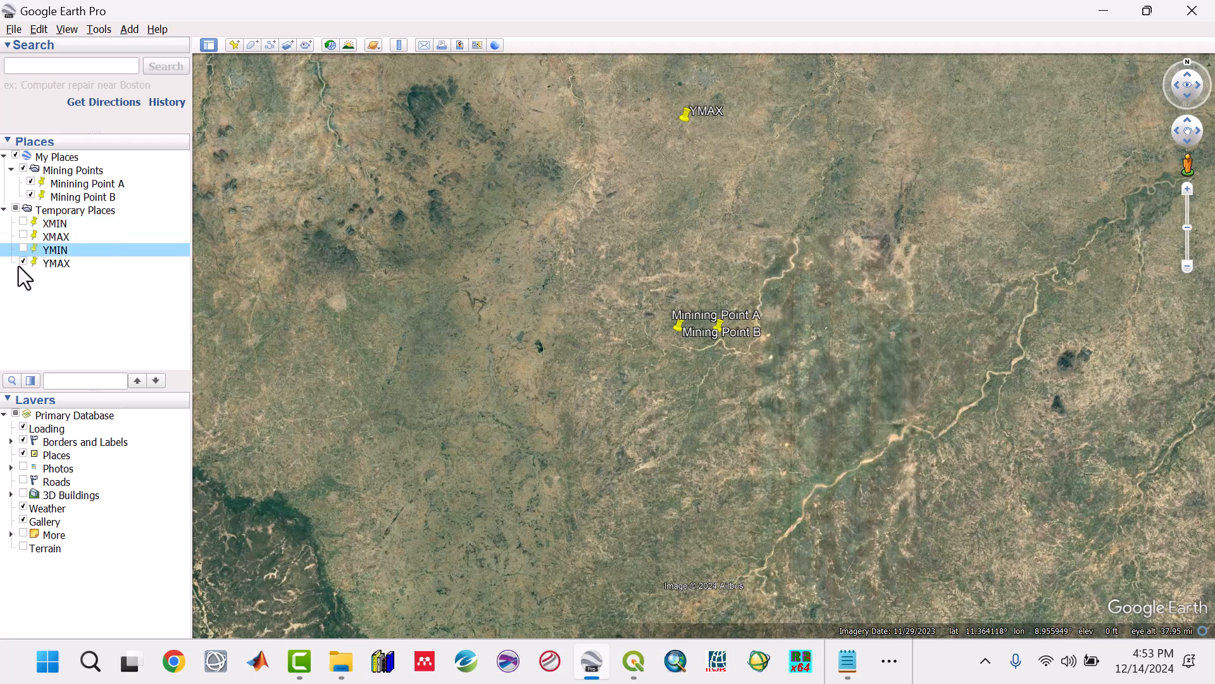
{"action": "left_click", "coordinate": [24, 263]}
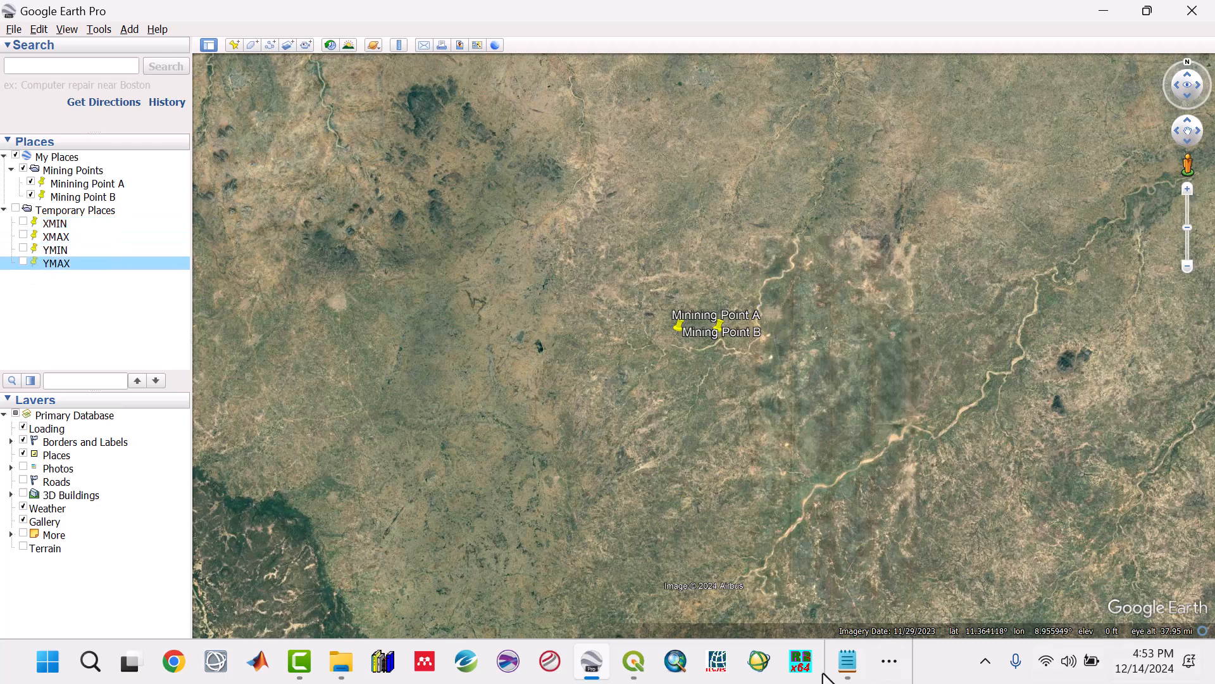
Step: Create a folder named Study_Area inside My Places
{"action": "left_click", "coordinate": [847, 668]}
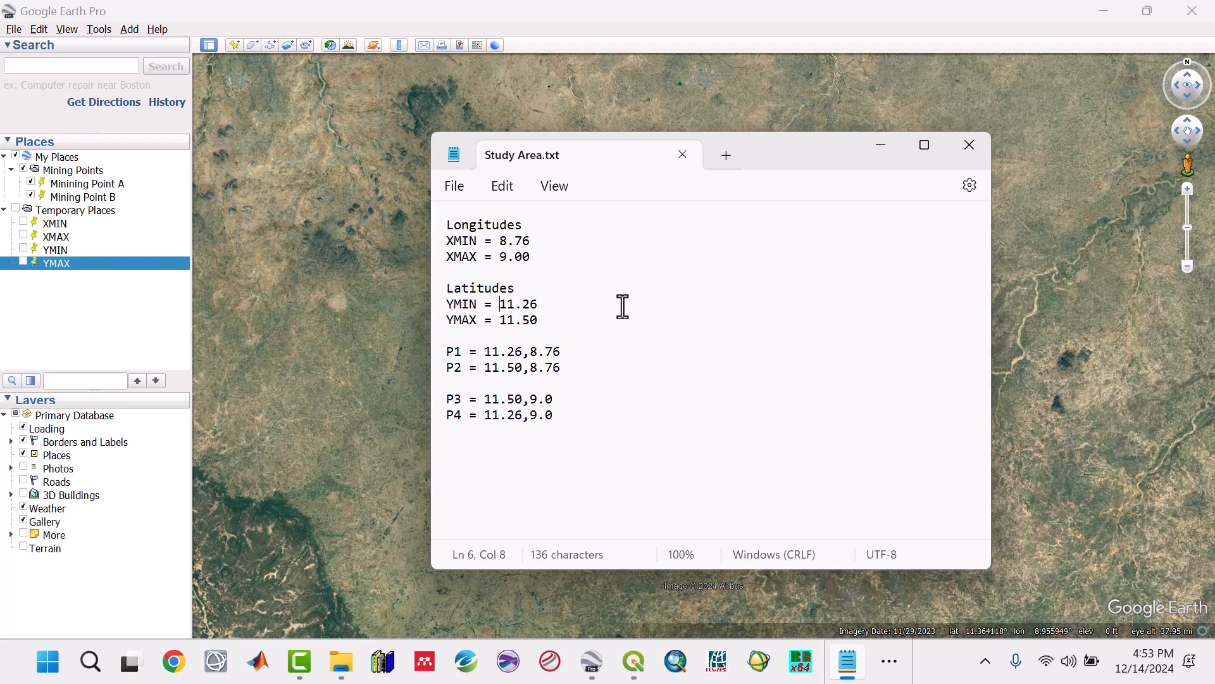
{"action": "left_click", "coordinate": [70, 321]}
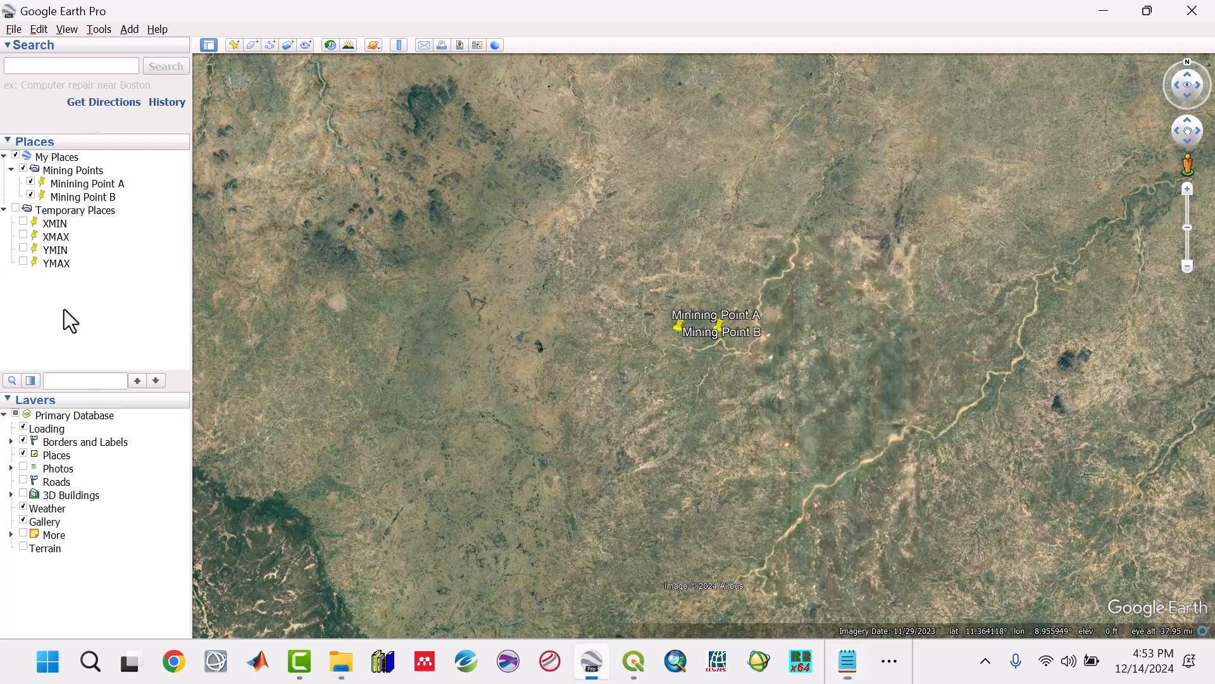
{"action": "left_click", "coordinate": [64, 160]}
{"action": "right_click", "coordinate": [63, 160]}
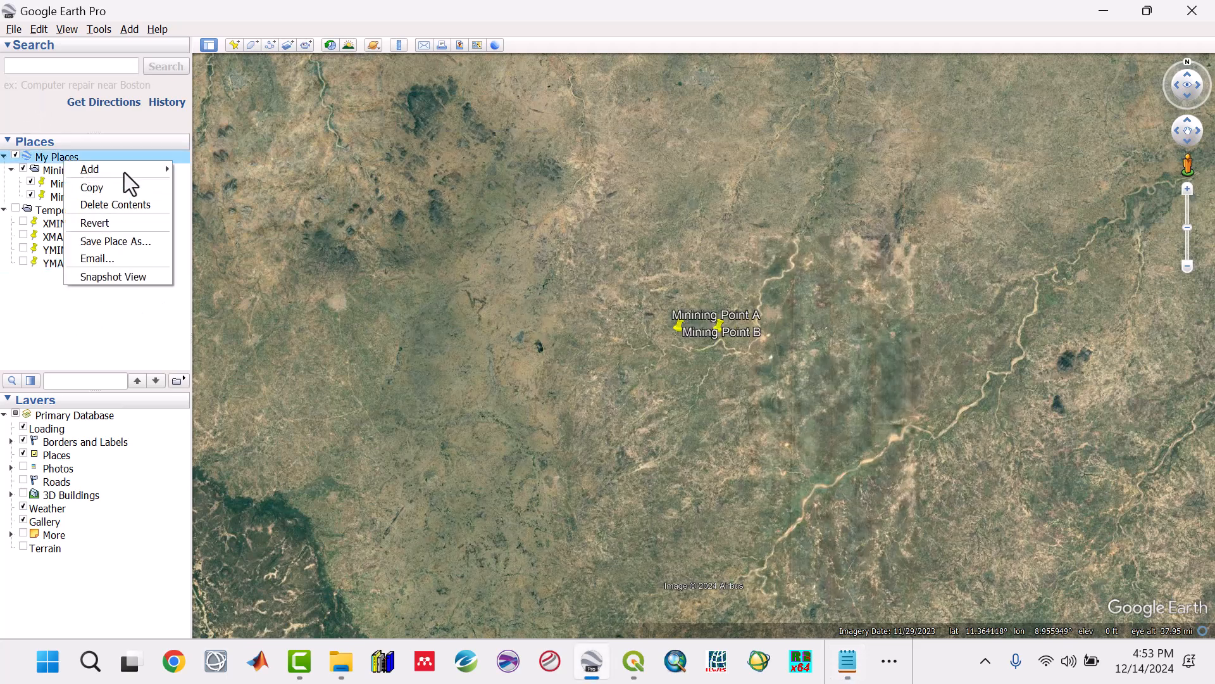
{"action": "mouse_move", "coordinate": [127, 170]}
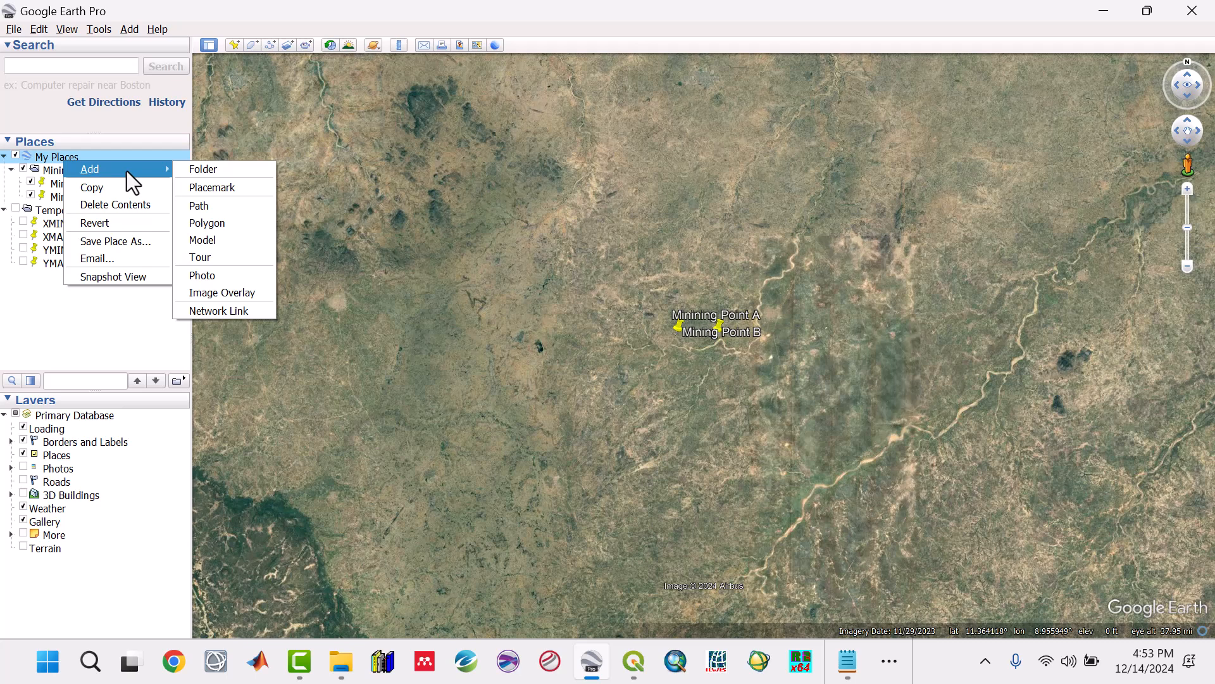
{"action": "left_click", "coordinate": [243, 170]}
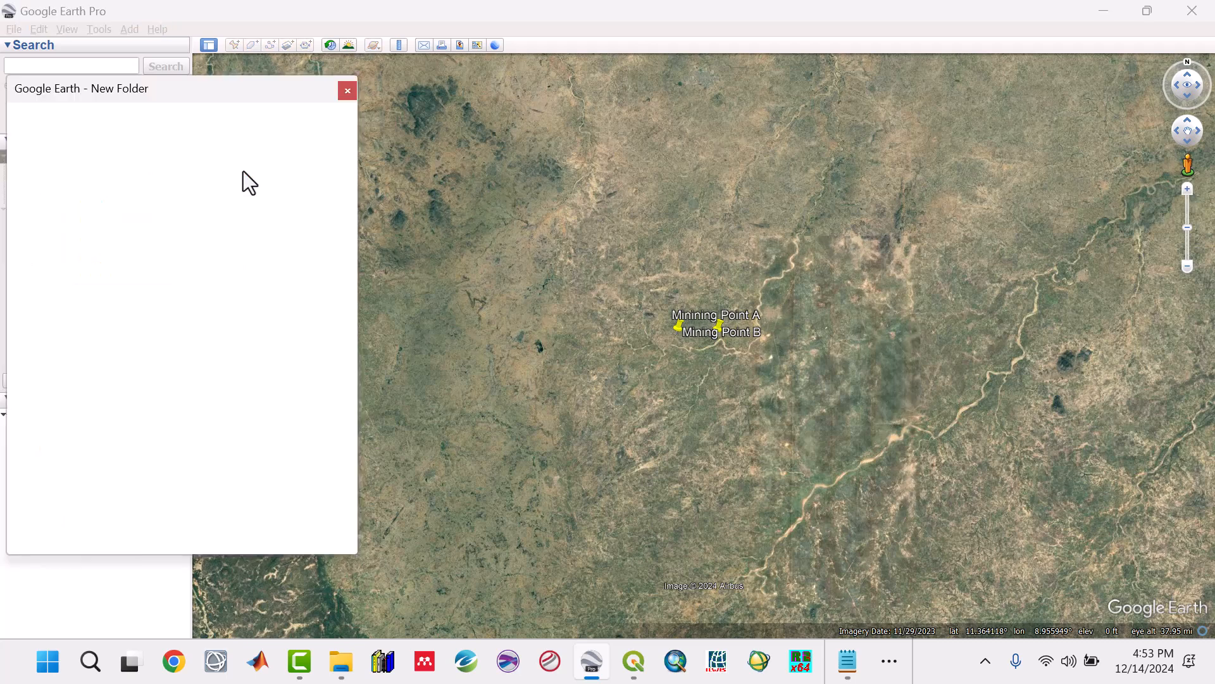
{"action": "type", "text": "St"}
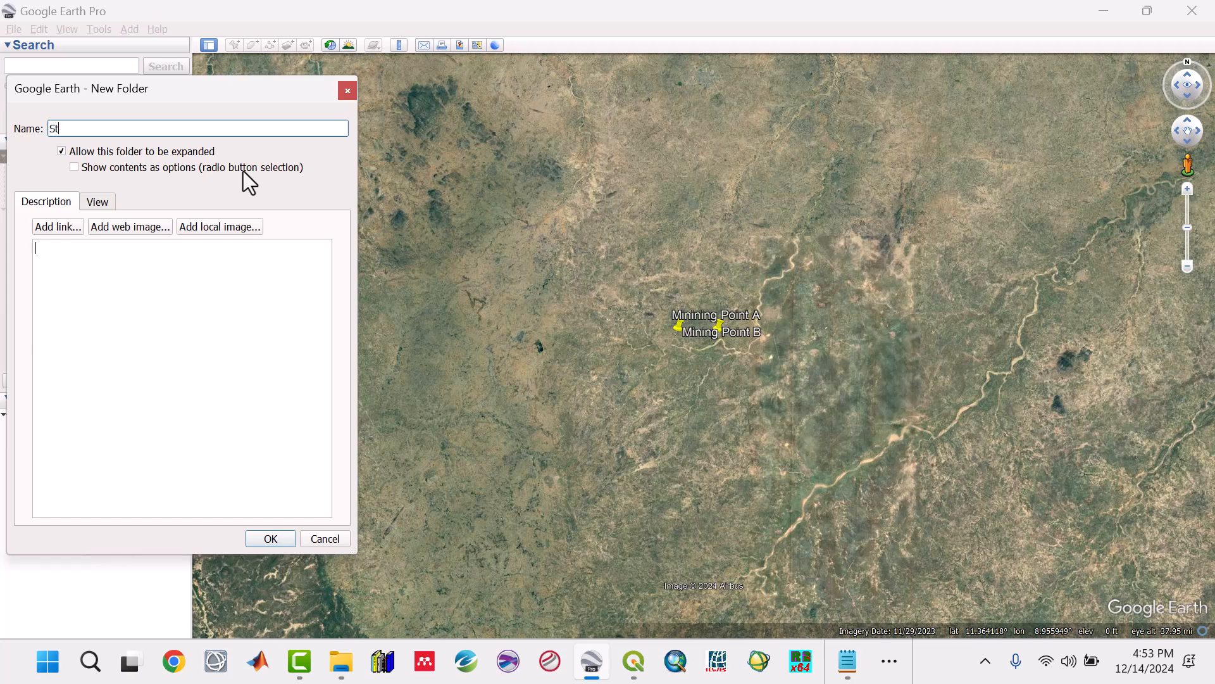
{"action": "type", "text": "udy_Area"}
{"action": "left_click", "coordinate": [276, 538]}
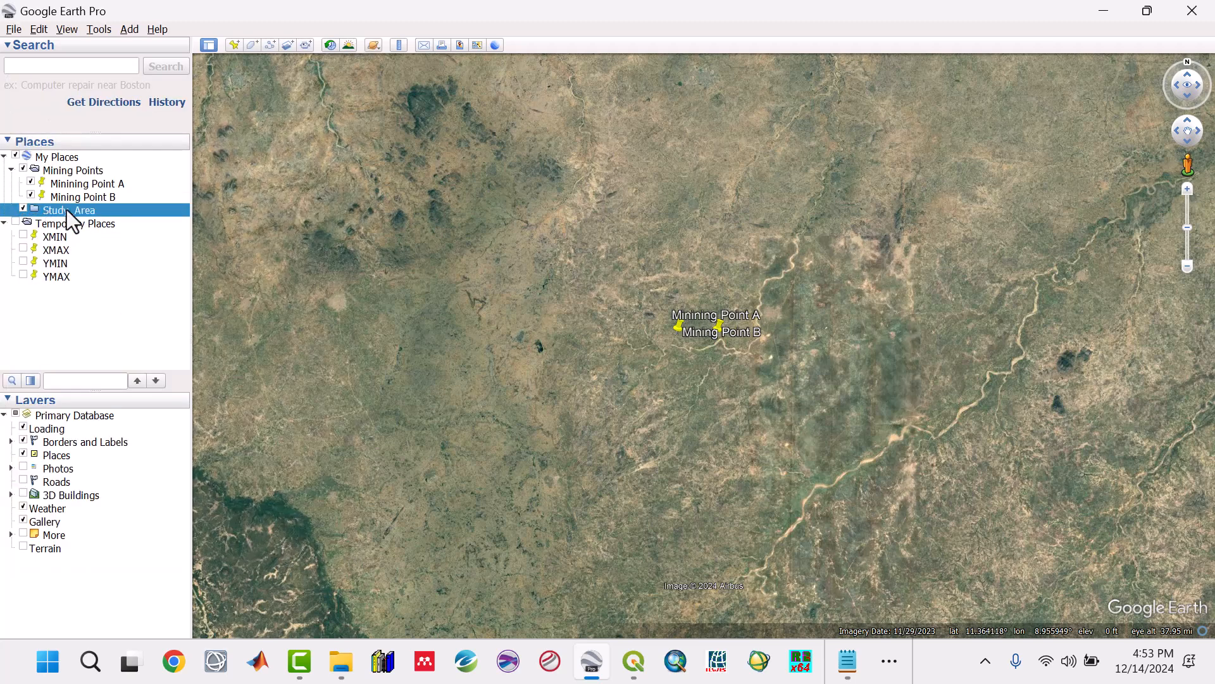
Step: Examine in the Study Area notes how corner points P1 to P4 combine the minimum and maximum latitudes and longitudes
{"action": "left_click", "coordinate": [847, 660]}
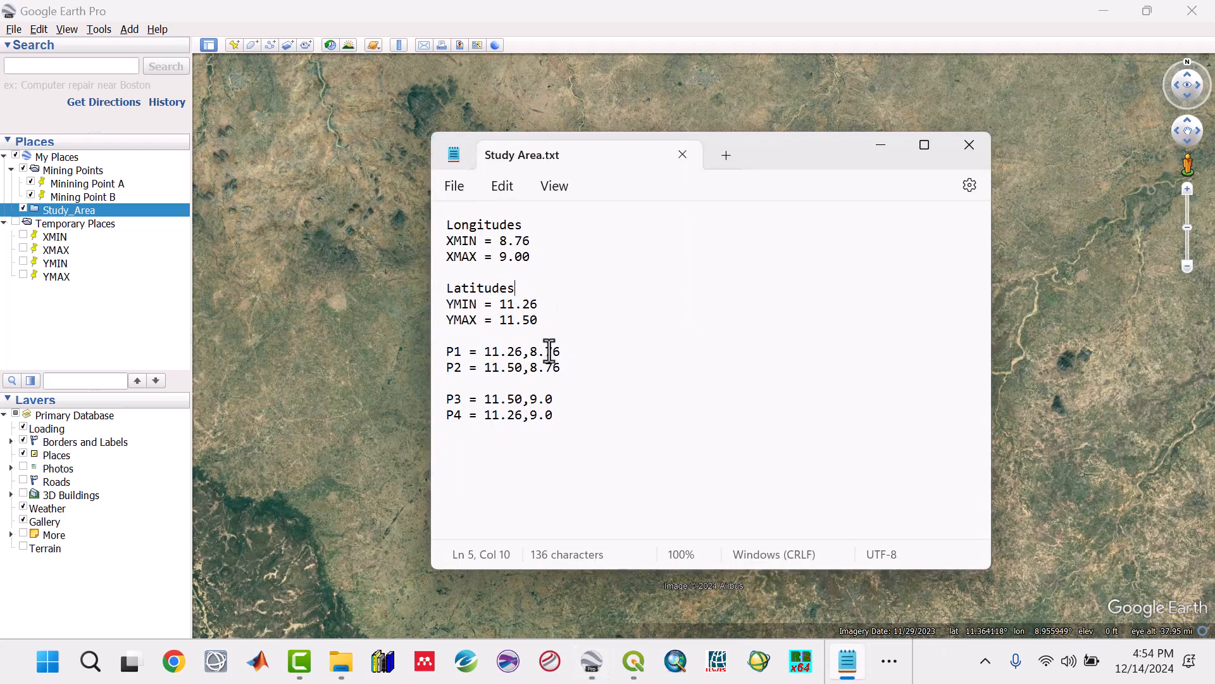
{"action": "left_click", "coordinate": [454, 305]}
{"action": "left_click_drag", "start_coordinate": [484, 352], "coordinate": [515, 352]}
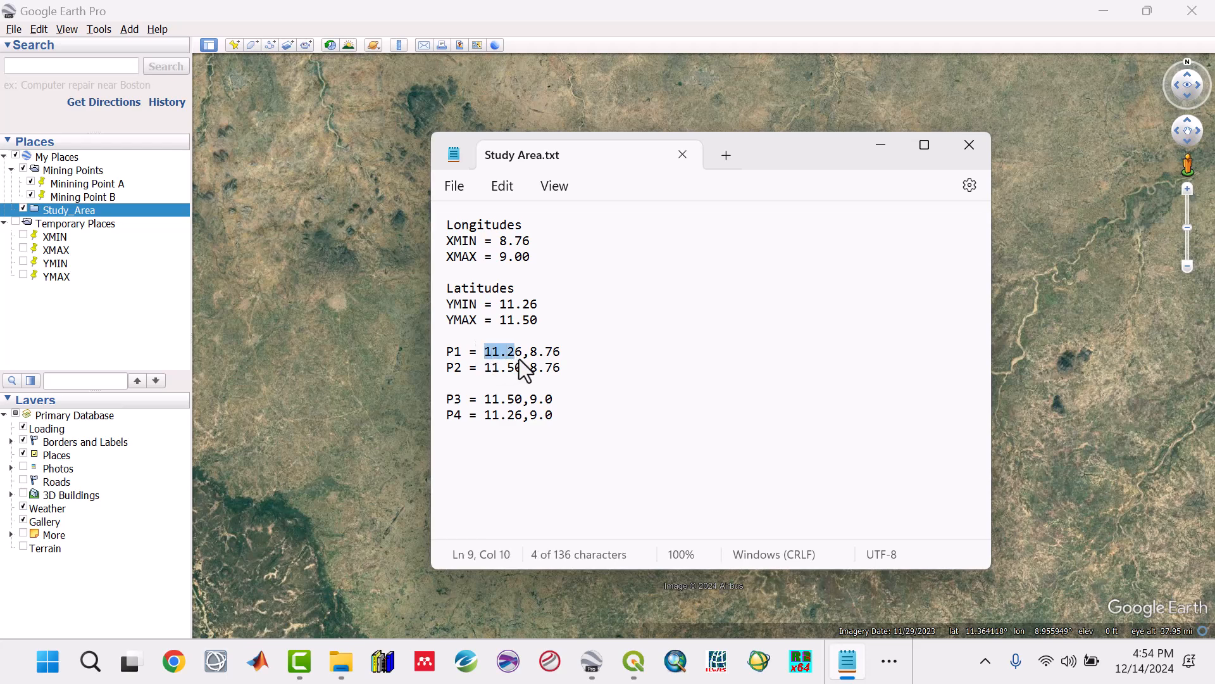
{"action": "key", "text": "shift+Right"}
{"action": "left_click_drag", "start_coordinate": [500, 244], "coordinate": [537, 251]}
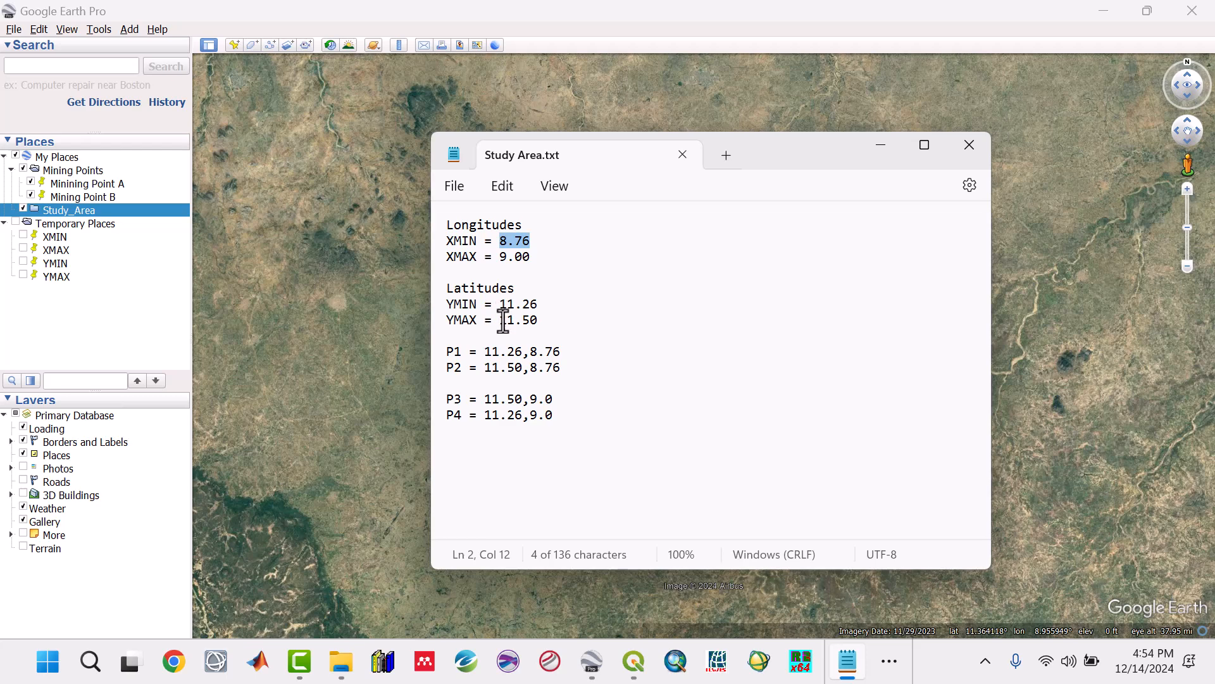
{"action": "left_click_drag", "start_coordinate": [503, 320], "coordinate": [539, 322]}
{"action": "left_click_drag", "start_coordinate": [501, 241], "coordinate": [537, 244]}
{"action": "left_click_drag", "start_coordinate": [587, 372], "coordinate": [437, 352]}
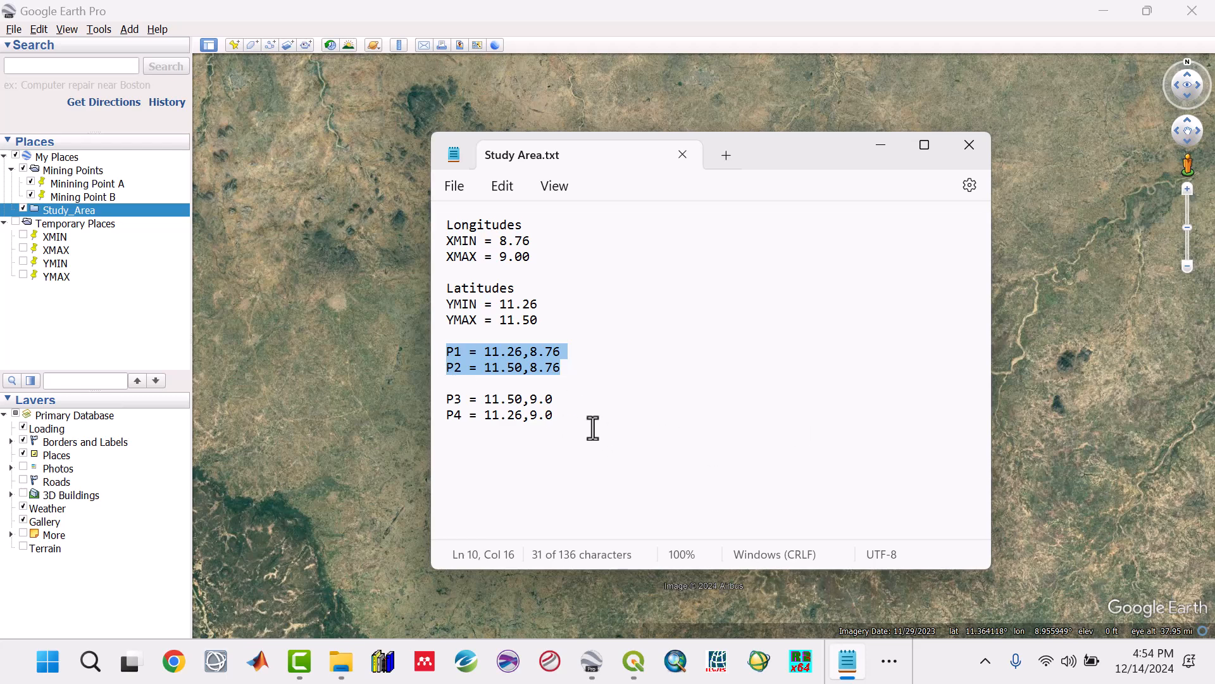
{"action": "left_click", "coordinate": [560, 399]}
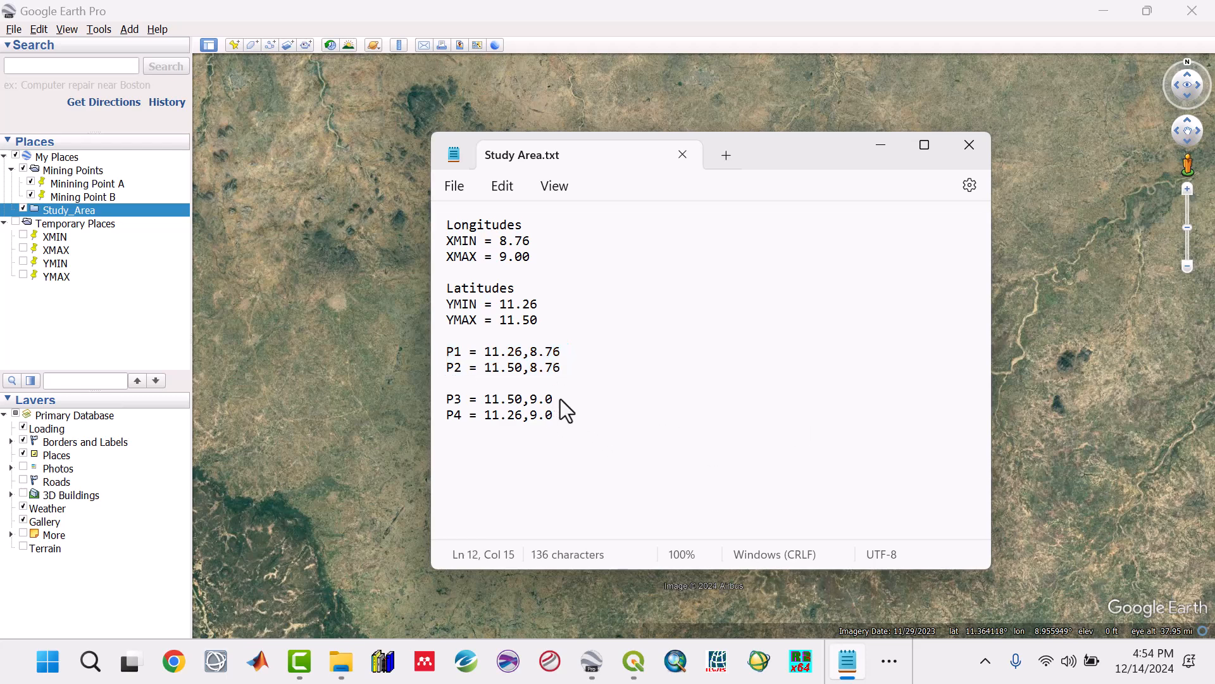
Step: Add a VERTICES heading followed by a blank line above the P1 to P4 entries and save the notes
{"action": "left_click", "coordinate": [527, 333]}
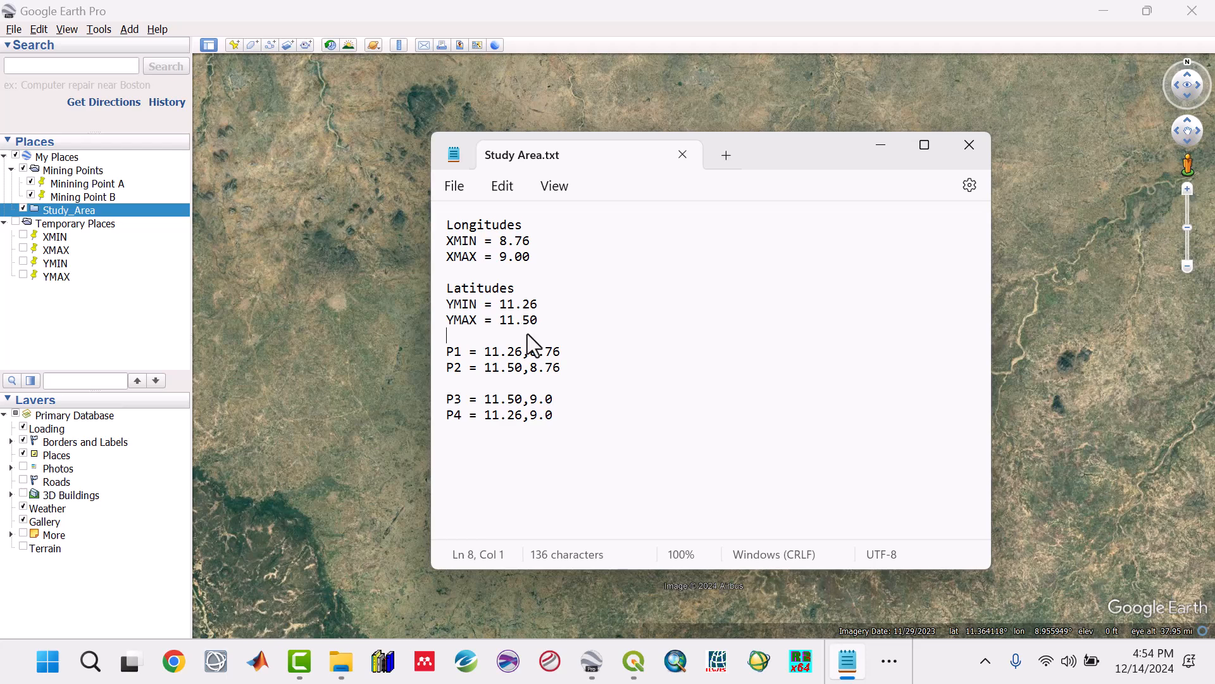
{"action": "key", "text": "Return"}
{"action": "type", "text": "VERTI"}
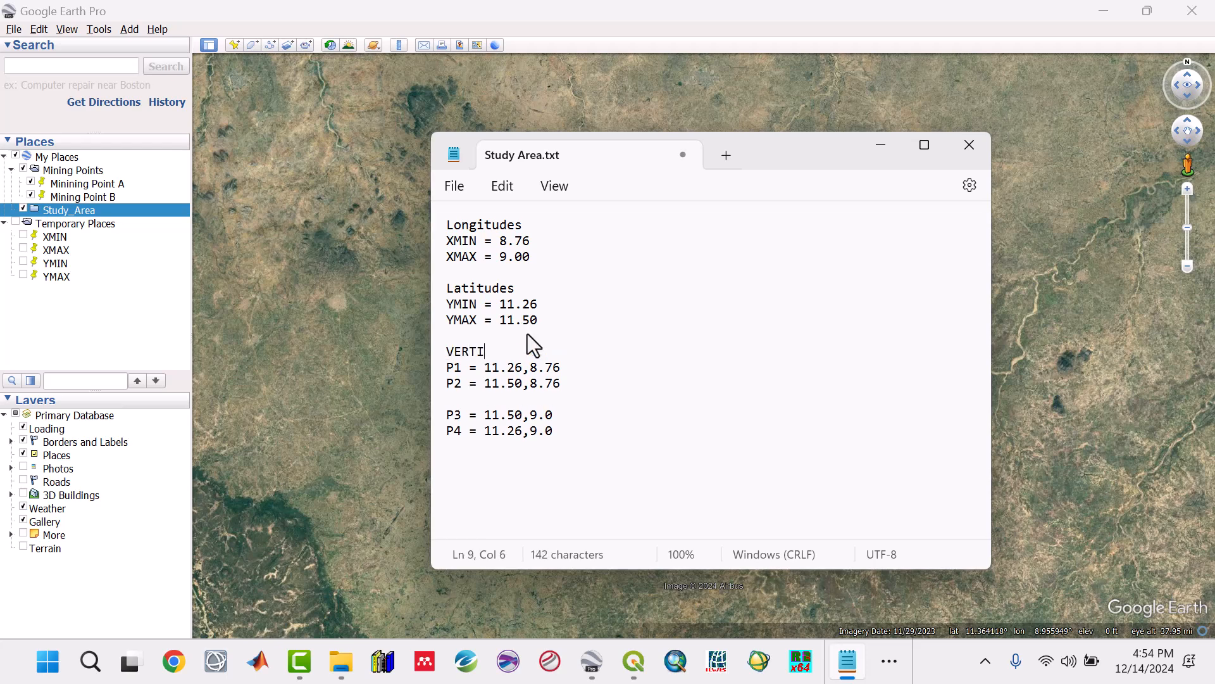
{"action": "type", "text": "CES"}
{"action": "key", "text": "Return"}
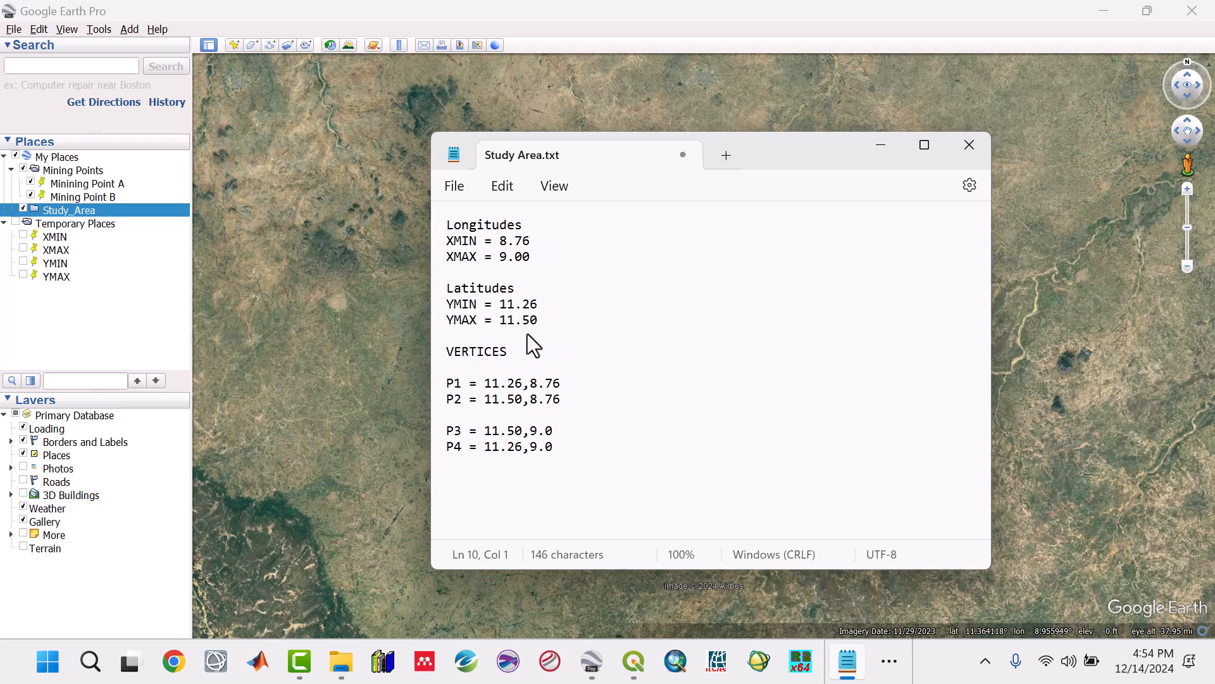
{"action": "key", "text": "ctrl+s"}
Step: Compare the latitude and longitude of each vertex, P1 to P4, with the extent values listed above them
{"action": "left_click", "coordinate": [453, 241]}
{"action": "key", "text": "Right"}
{"action": "key", "text": "Right"}
{"action": "left_click", "coordinate": [515, 432]}
{"action": "left_click", "coordinate": [493, 256]}
{"action": "left_click_drag", "start_coordinate": [607, 455], "coordinate": [427, 383]}
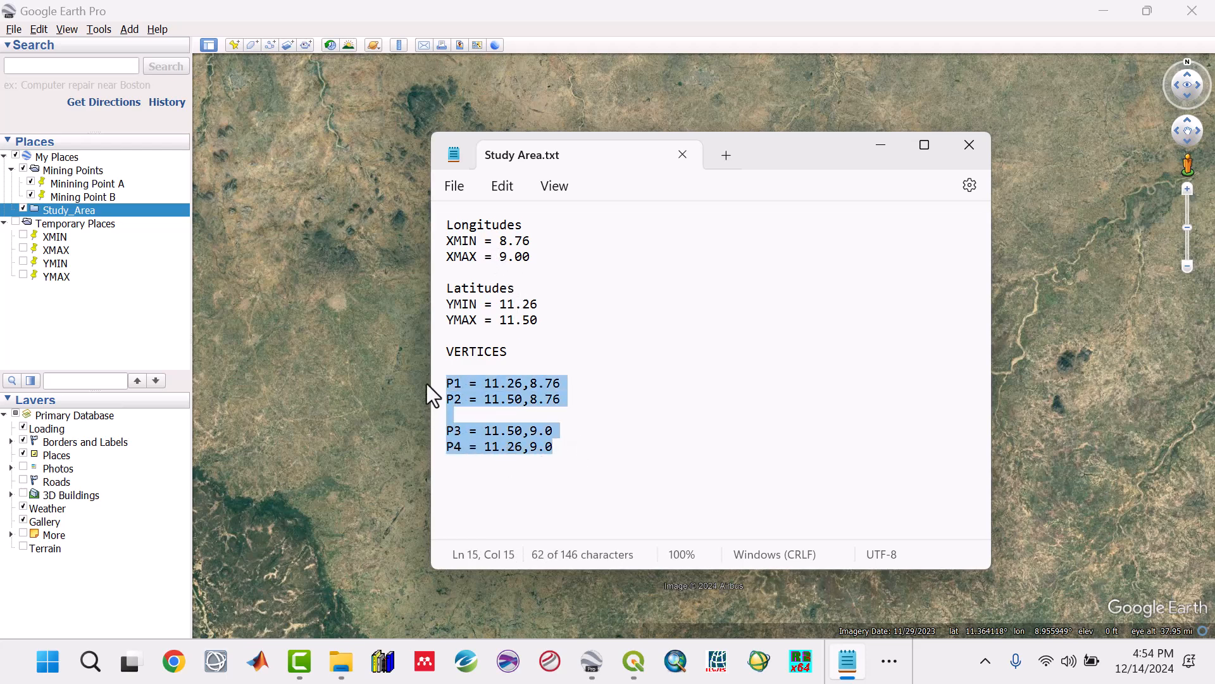
{"action": "left_click_drag", "start_coordinate": [529, 382], "coordinate": [537, 446]}
{"action": "left_click", "coordinate": [557, 399]}
{"action": "left_click_drag", "start_coordinate": [523, 383], "coordinate": [500, 431]}
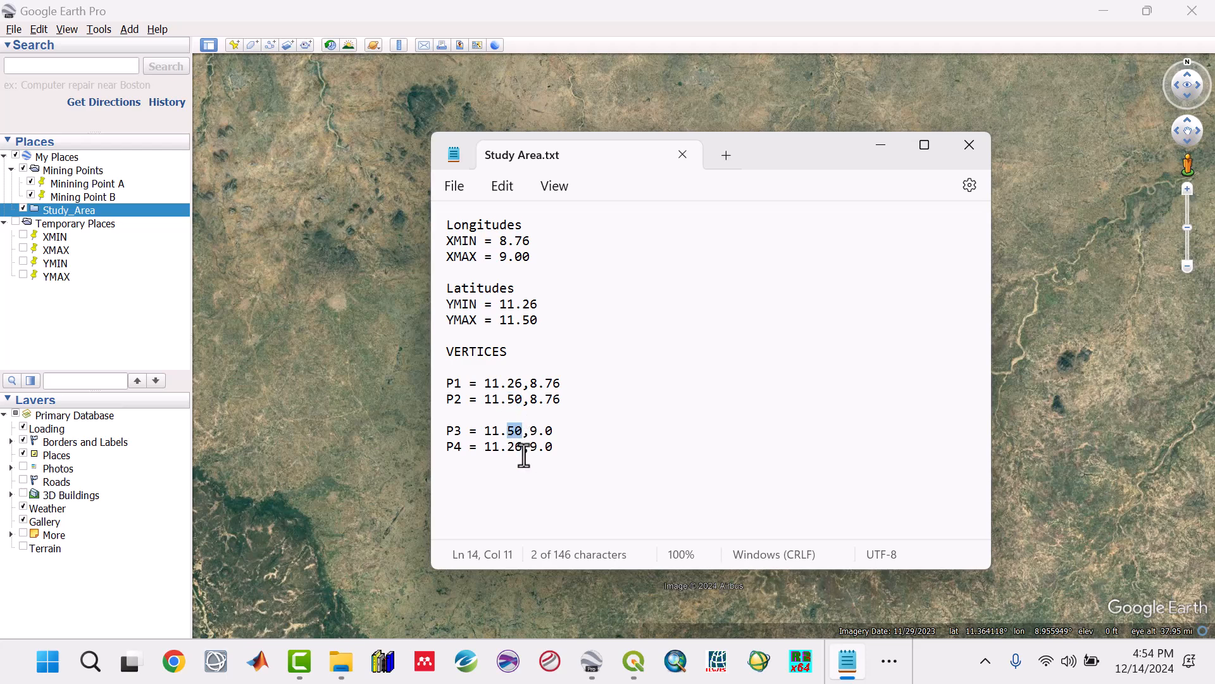
{"action": "left_click", "coordinate": [523, 447]}
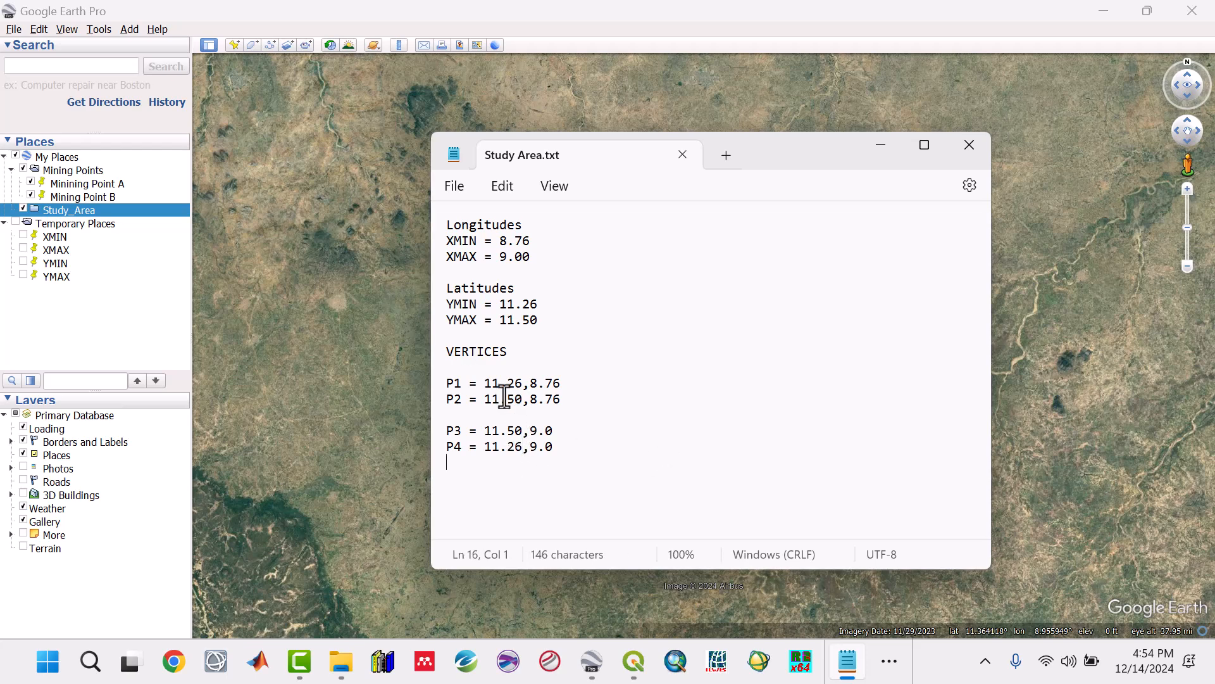
Step: Search Google Earth for the P1 coordinates from the notes, 11.26,8.76, and save the found point to My Places
{"action": "left_click_drag", "start_coordinate": [485, 383], "coordinate": [559, 384]}
{"action": "key", "text": "ctrl+c"}
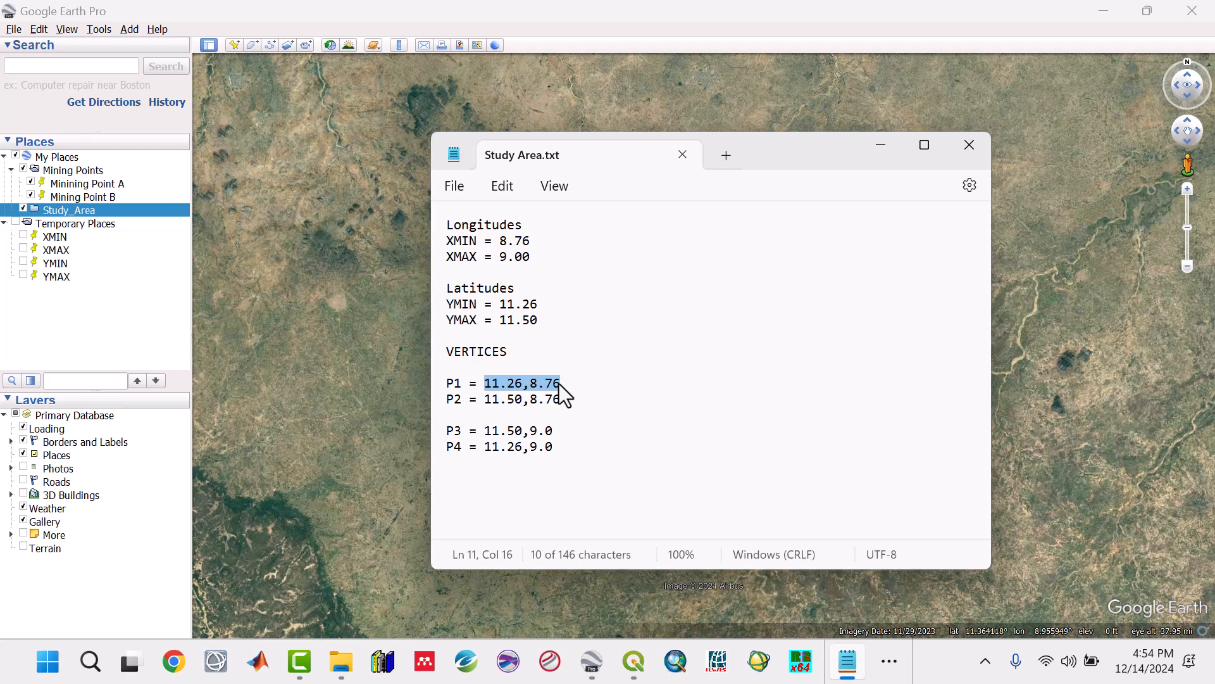
{"action": "left_click", "coordinate": [101, 68]}
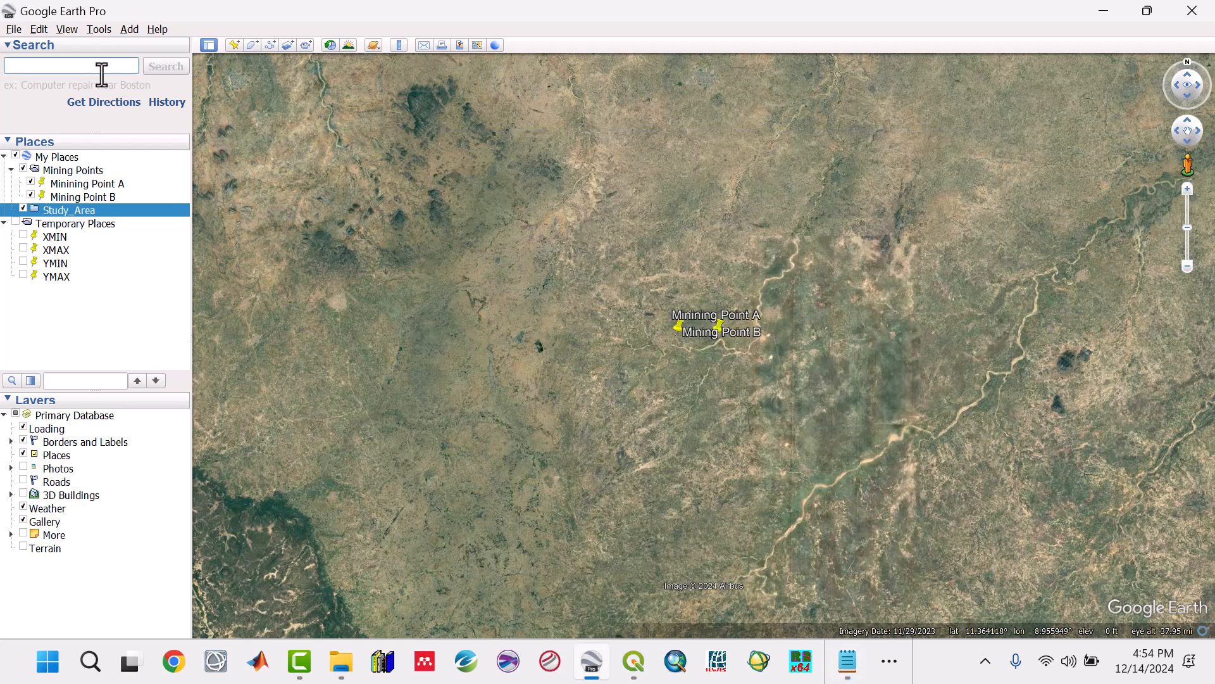
{"action": "key", "text": "ctrl+v"}
{"action": "left_click", "coordinate": [169, 66]}
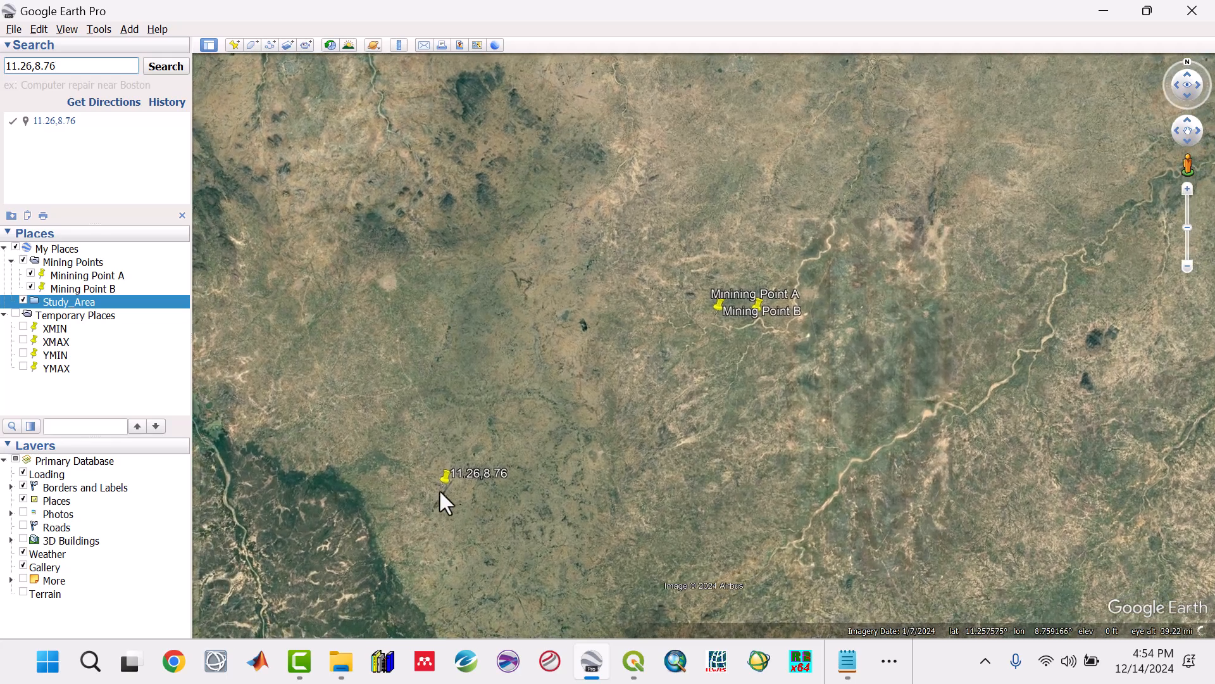
{"action": "left_click", "coordinate": [460, 478]}
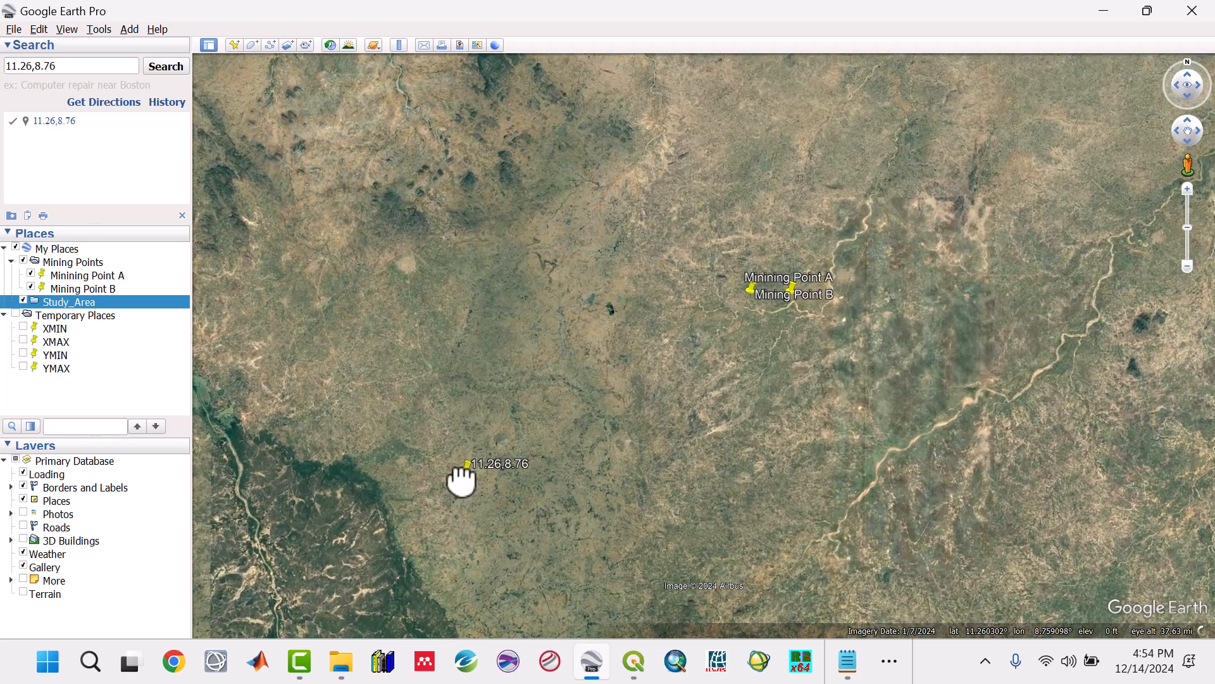
{"action": "right_click", "coordinate": [467, 468]}
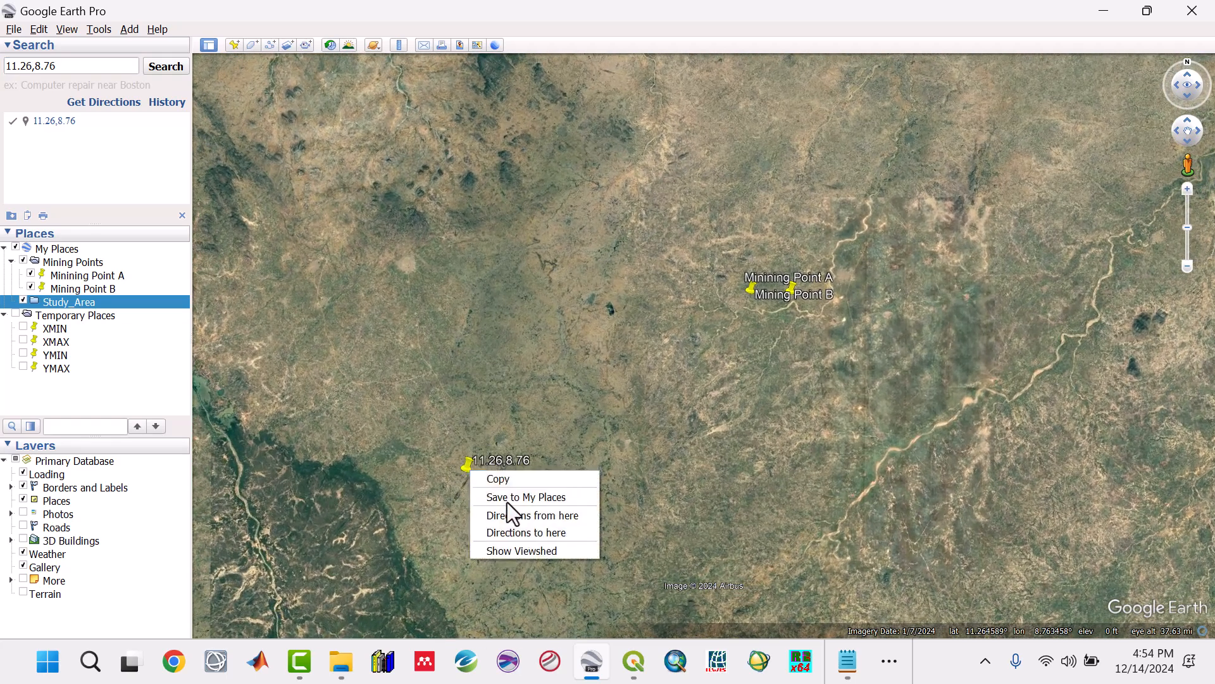
{"action": "left_click", "coordinate": [506, 496]}
Step: Rename the saved 11.26,8.76 placemark as P1 and clear the search result
{"action": "right_click", "coordinate": [71, 314]}
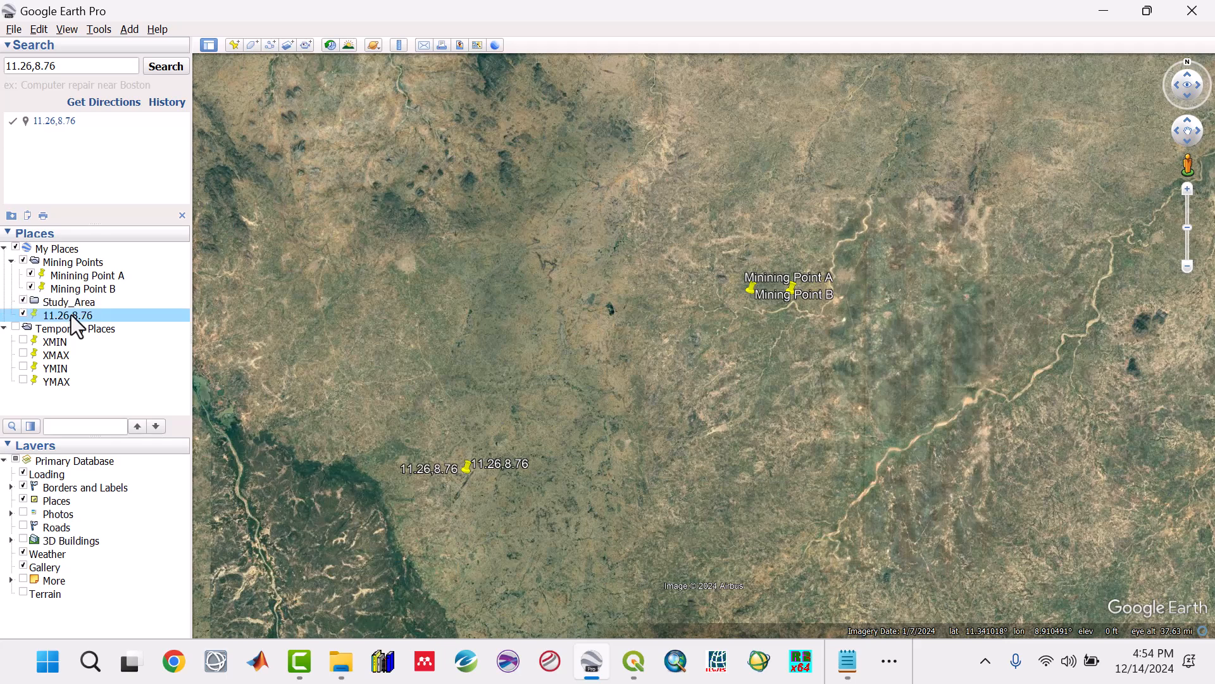
{"action": "left_click", "coordinate": [131, 398]}
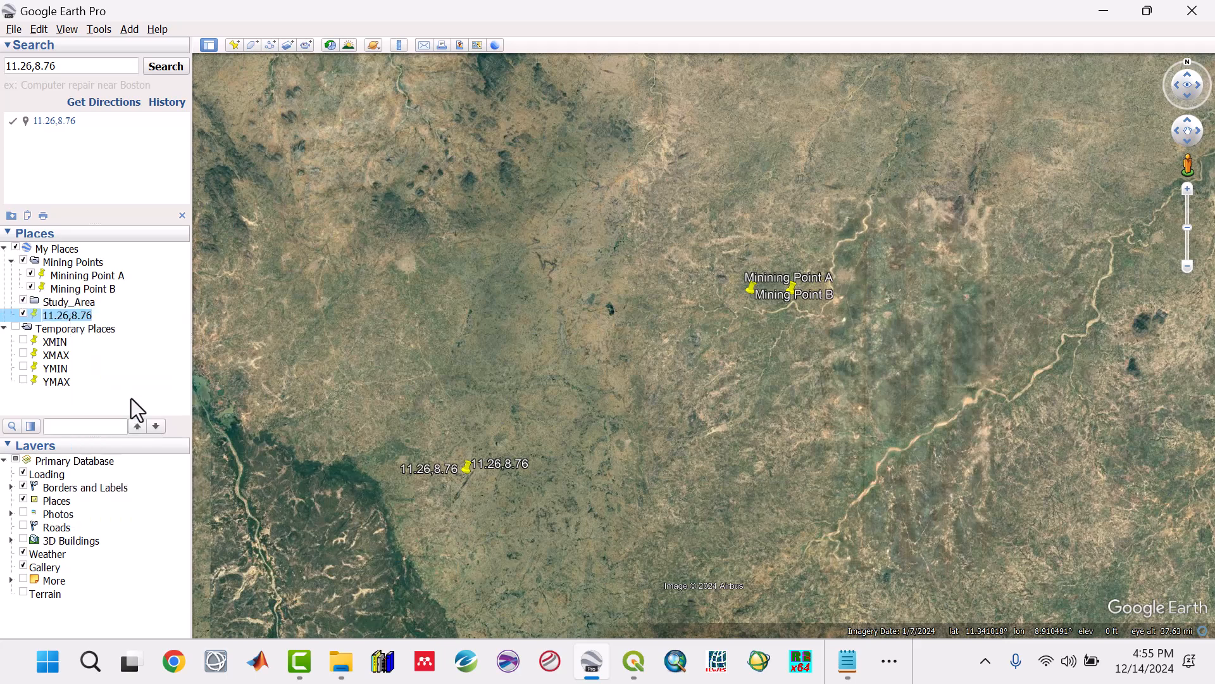
{"action": "type", "text": "P1"}
{"action": "key", "text": "Return"}
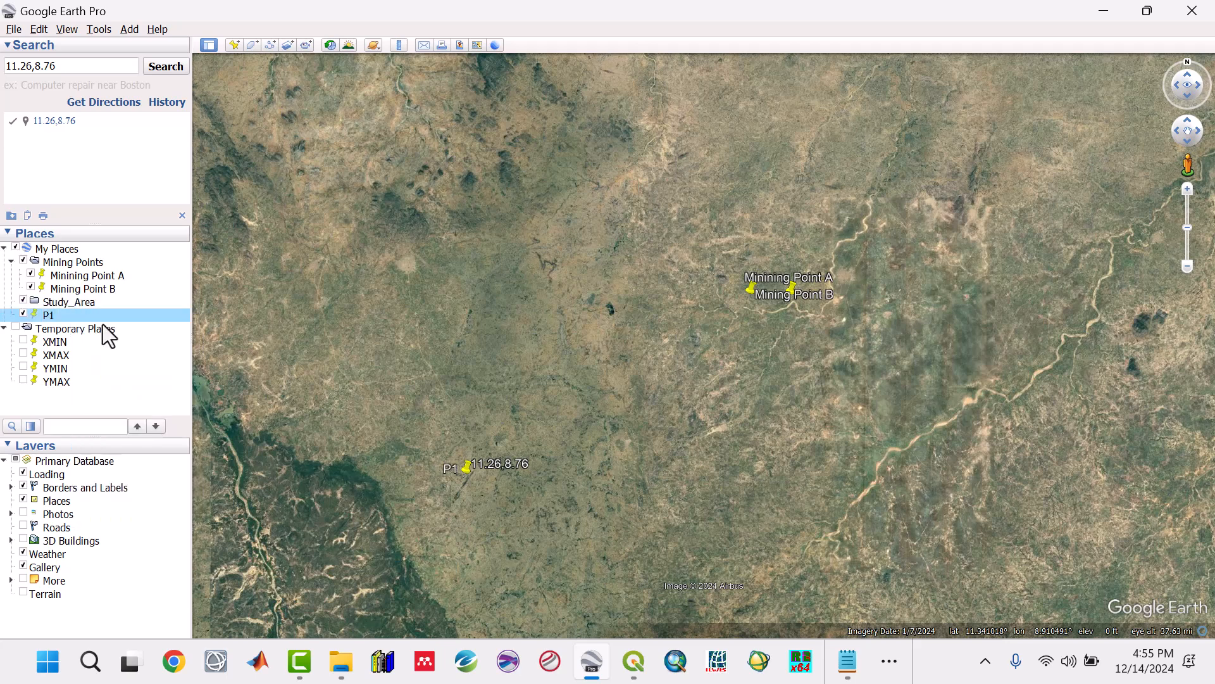
{"action": "left_click", "coordinate": [182, 215]}
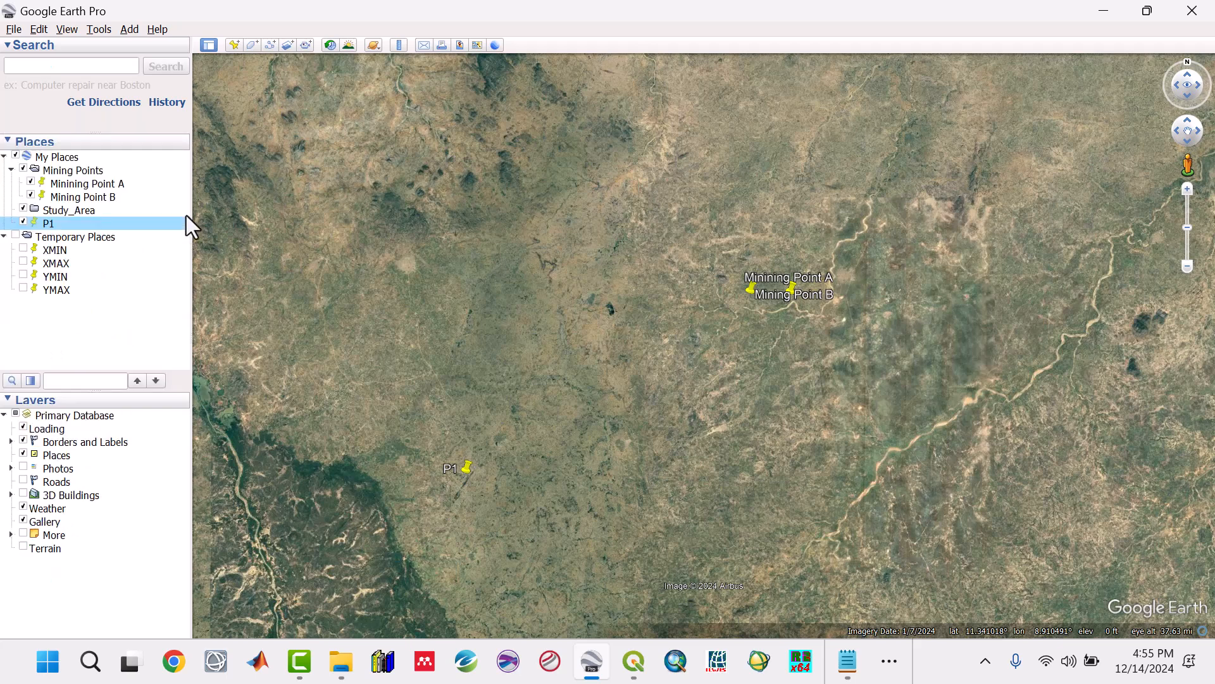
Step: Search Google Earth for the P2 coordinates from the notes, 11.50,8.76, and save the found point to My Places
{"action": "left_click", "coordinate": [849, 662]}
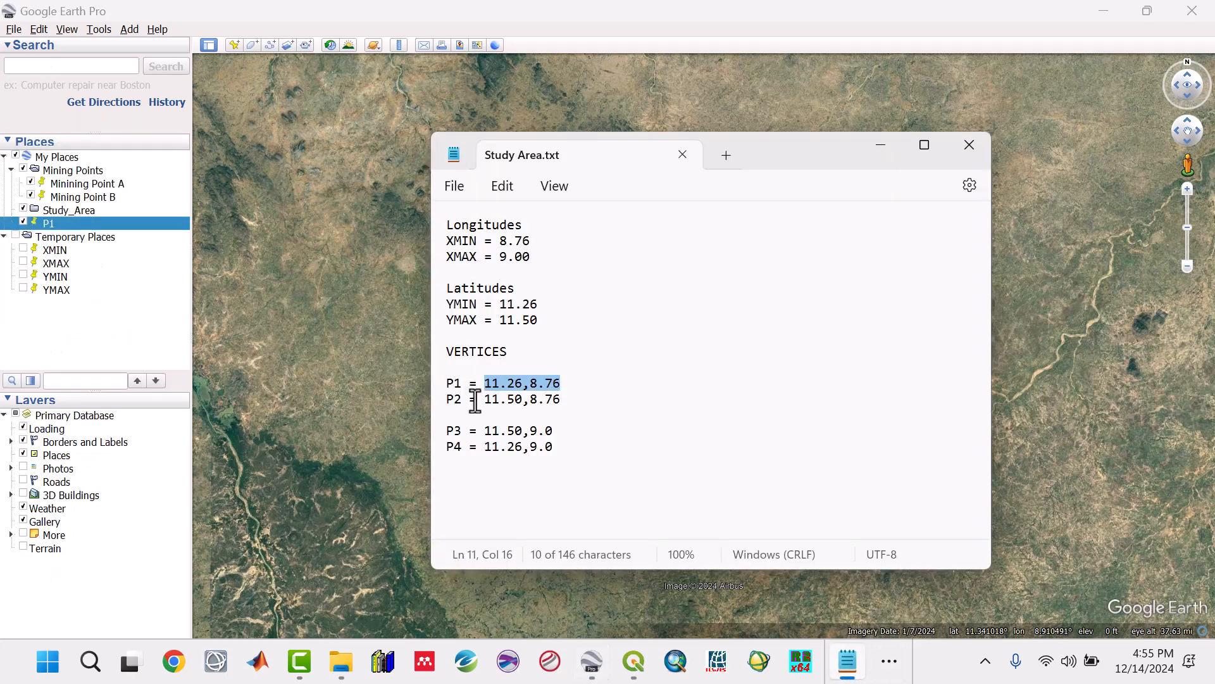
{"action": "left_click", "coordinate": [485, 398]}
{"action": "left_click_drag", "start_coordinate": [485, 401], "coordinate": [560, 401]}
{"action": "key", "text": "ctrl+c"}
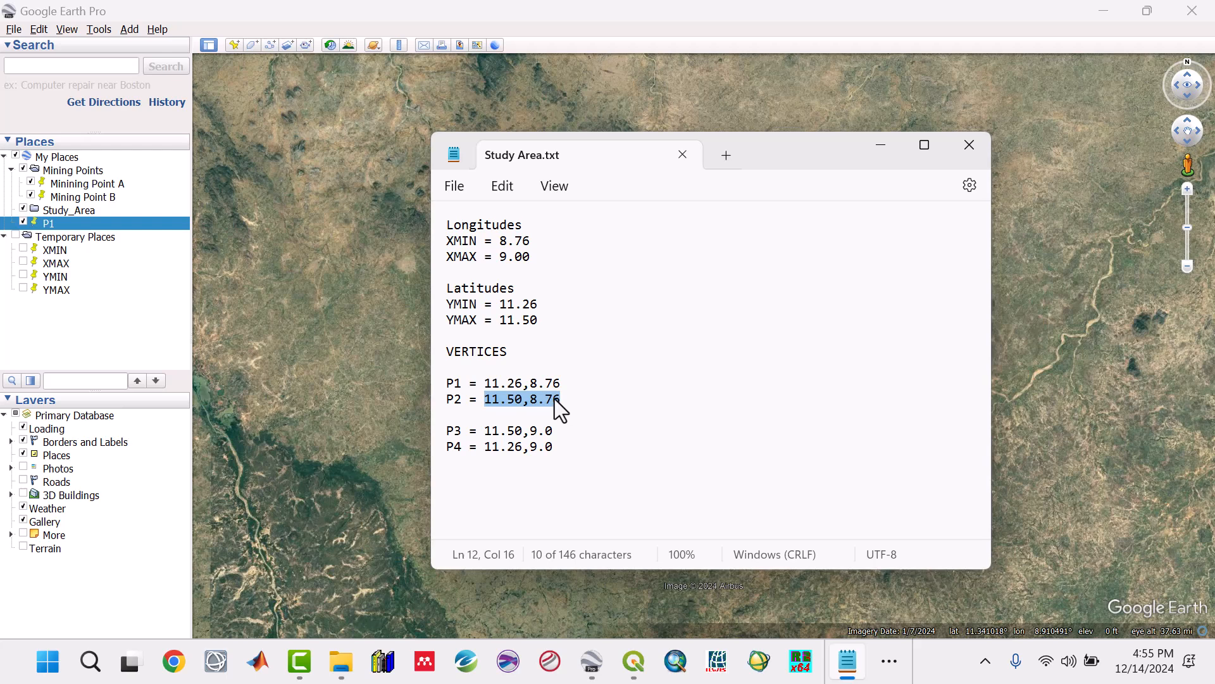
{"action": "left_click", "coordinate": [44, 66]}
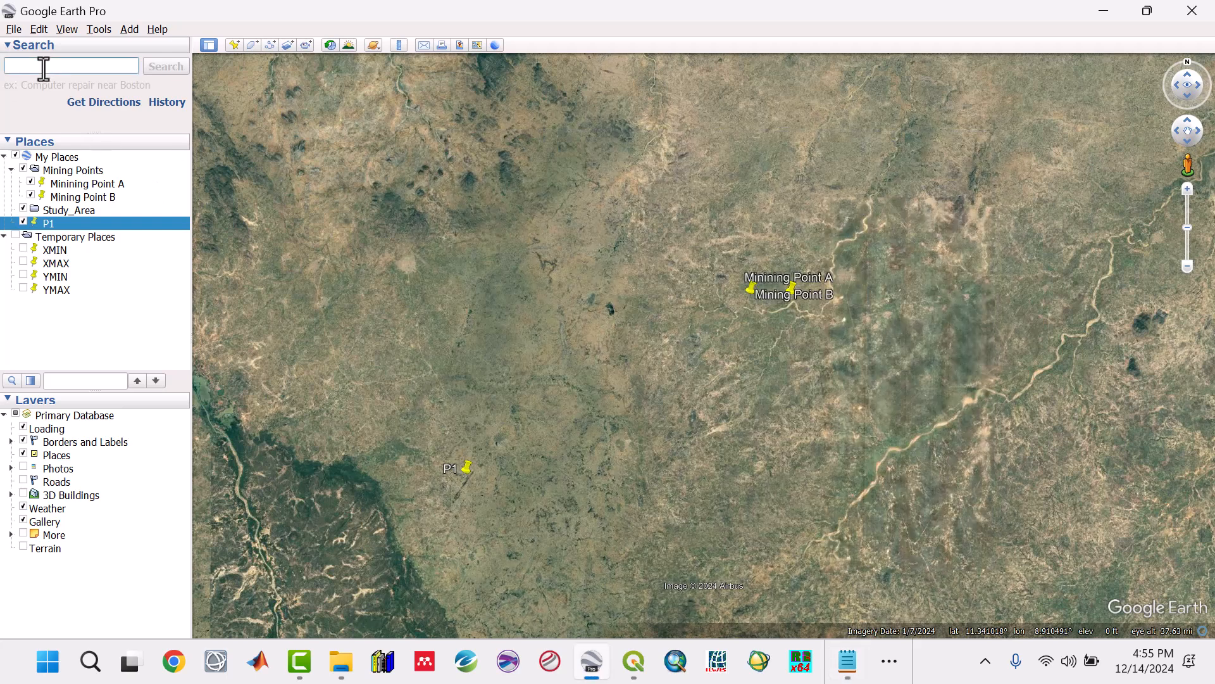
{"action": "key", "text": "ctrl+v"}
{"action": "left_click", "coordinate": [169, 68]}
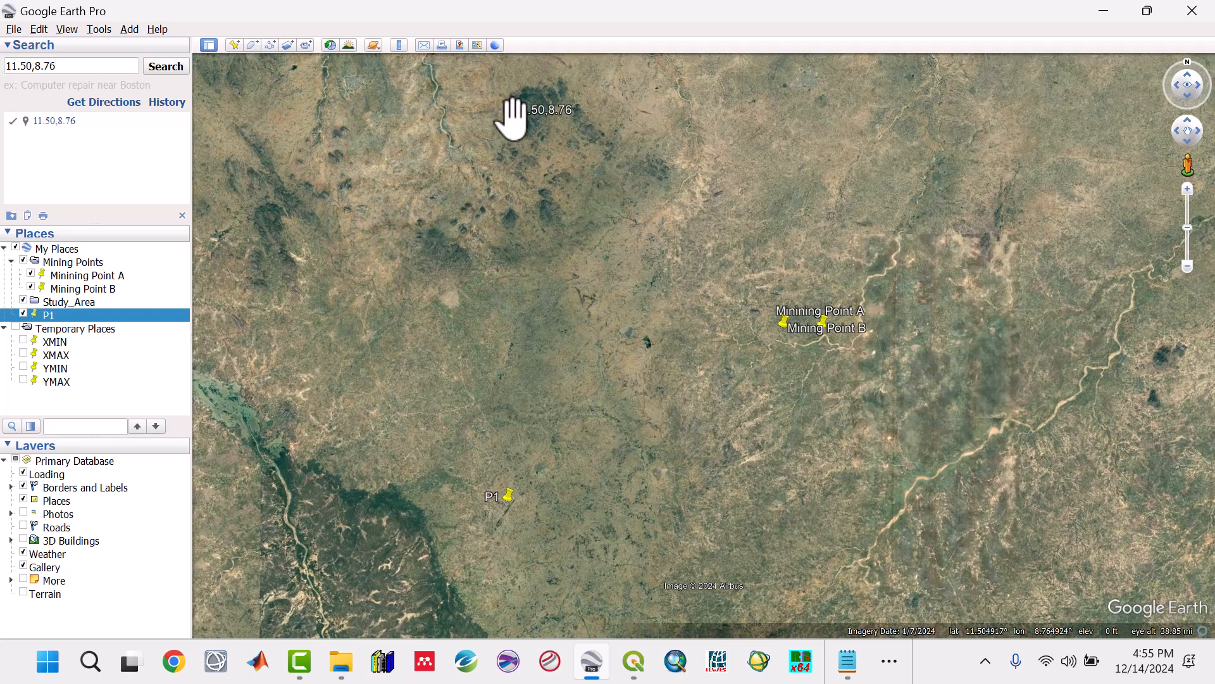
{"action": "right_click", "coordinate": [509, 115]}
{"action": "left_click", "coordinate": [529, 141]}
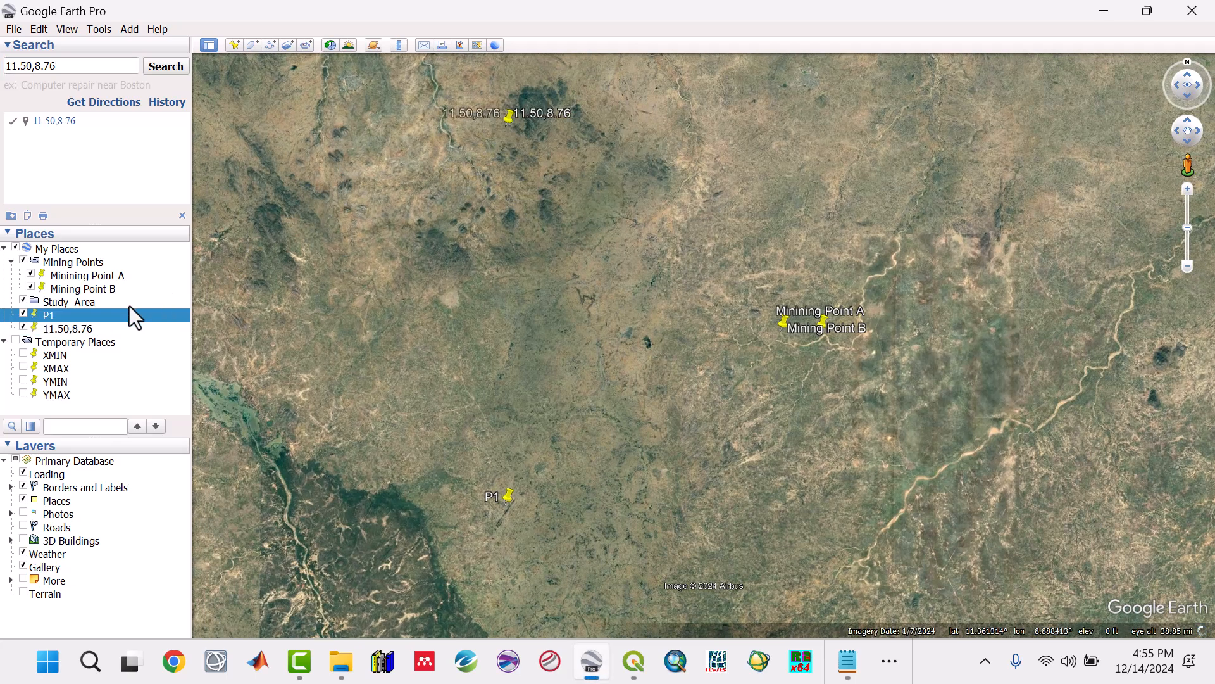
Step: Rename the saved 11.50,8.76 placemark as P2 and clear the search result
{"action": "left_click", "coordinate": [84, 328]}
{"action": "right_click", "coordinate": [84, 327]}
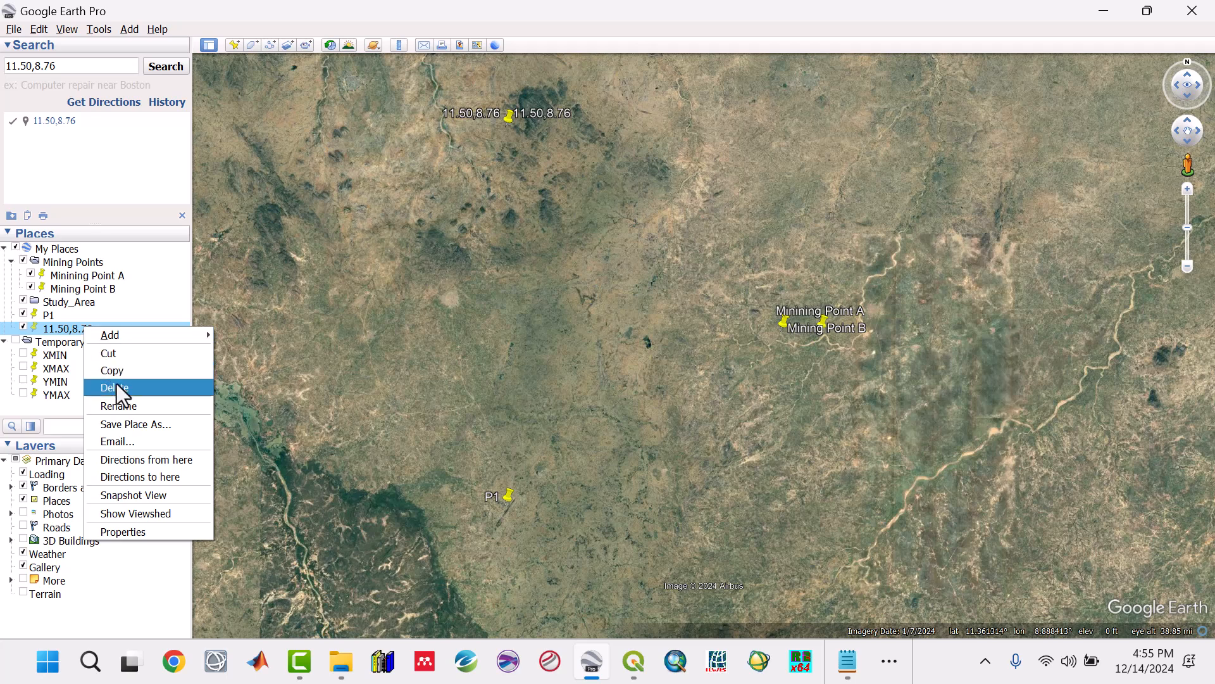
{"action": "left_click", "coordinate": [122, 406]}
{"action": "type", "text": "P2"}
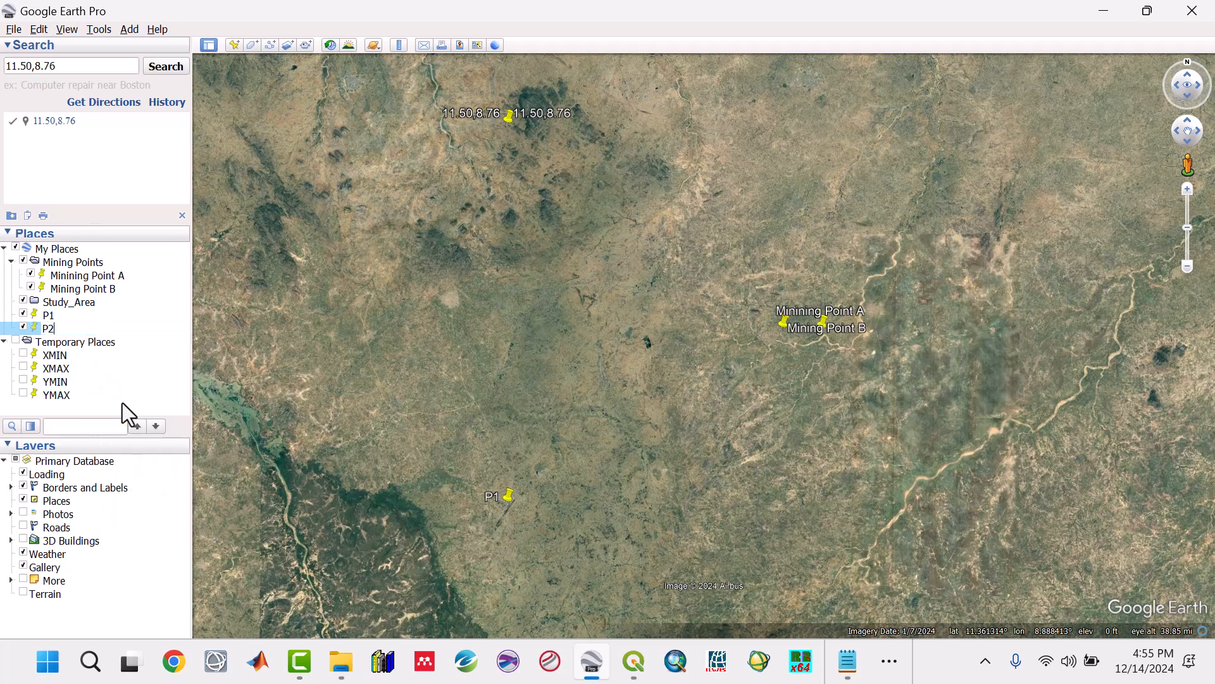
{"action": "key", "text": "Return"}
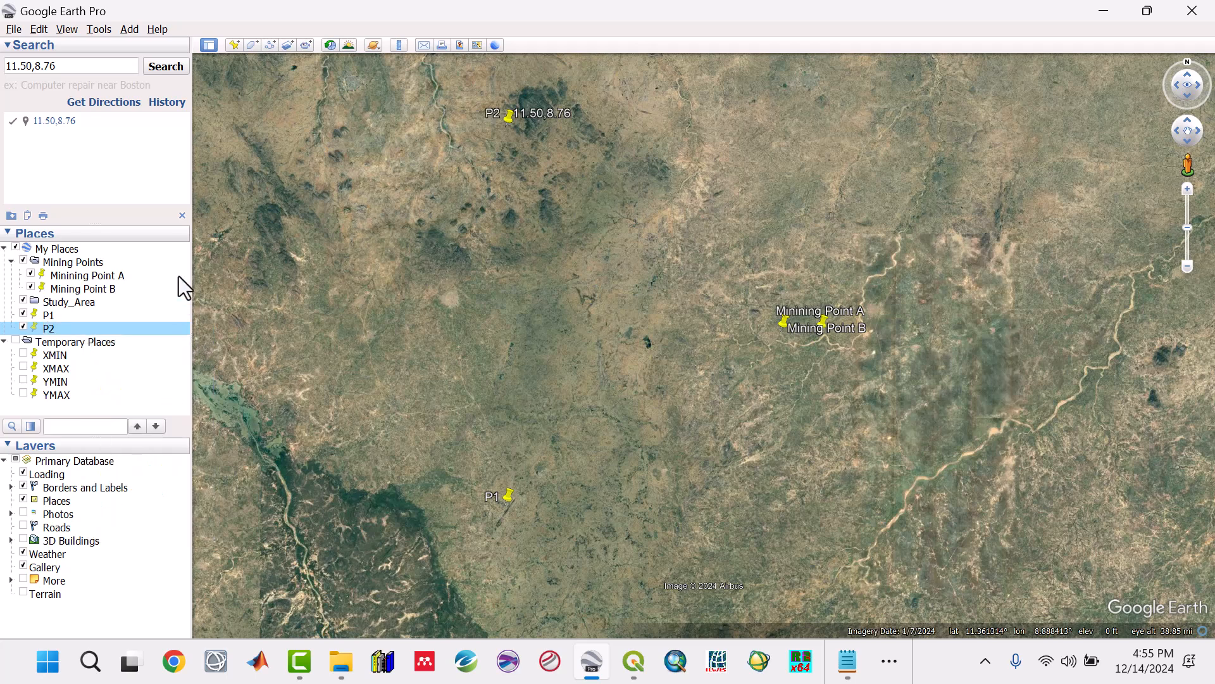
{"action": "left_click", "coordinate": [182, 216]}
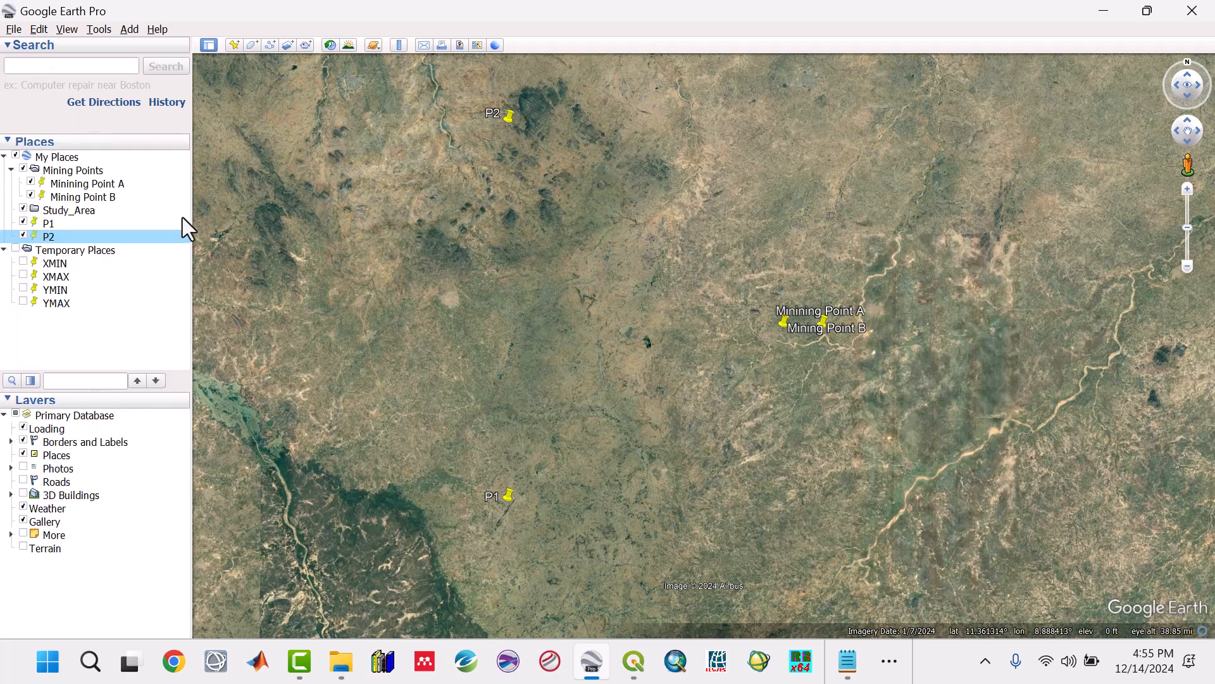
Step: Search Google Earth for the P3 coordinates from the notes, 11.50,9.0, and save the found point to My Places
{"action": "left_click", "coordinate": [847, 660]}
{"action": "left_click_drag", "start_coordinate": [485, 431], "coordinate": [552, 429]}
{"action": "key", "text": "ctrl+c"}
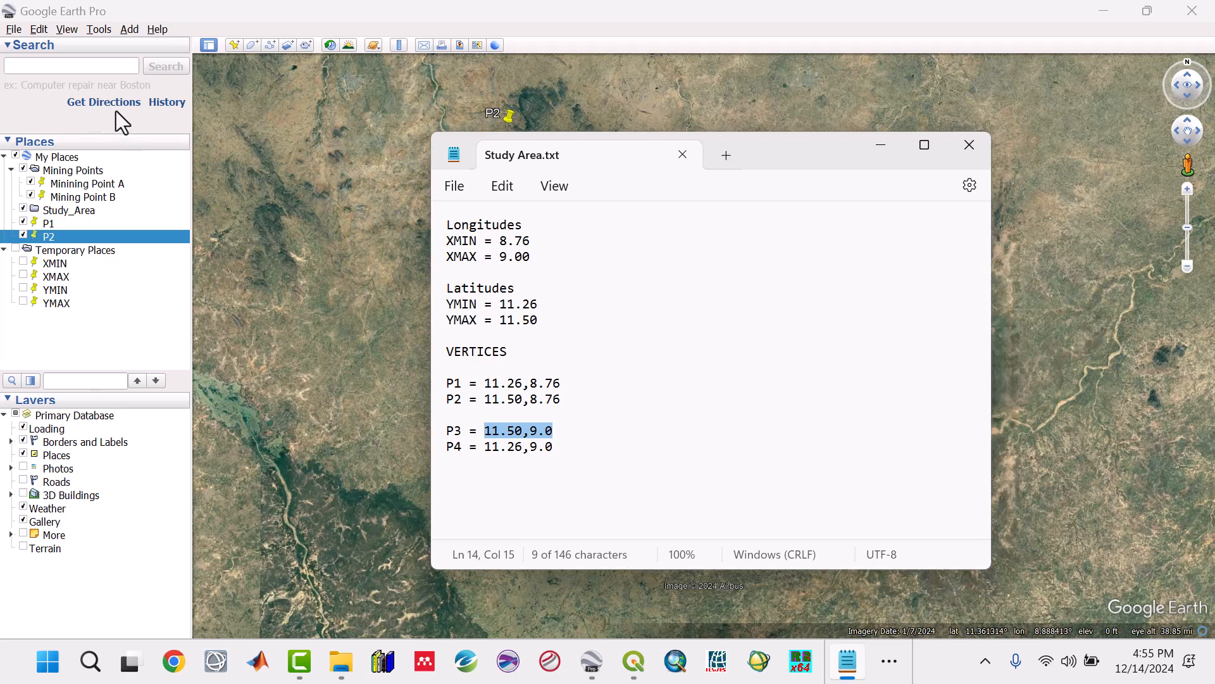
{"action": "left_click", "coordinate": [95, 66]}
{"action": "key", "text": "ctrl+v"}
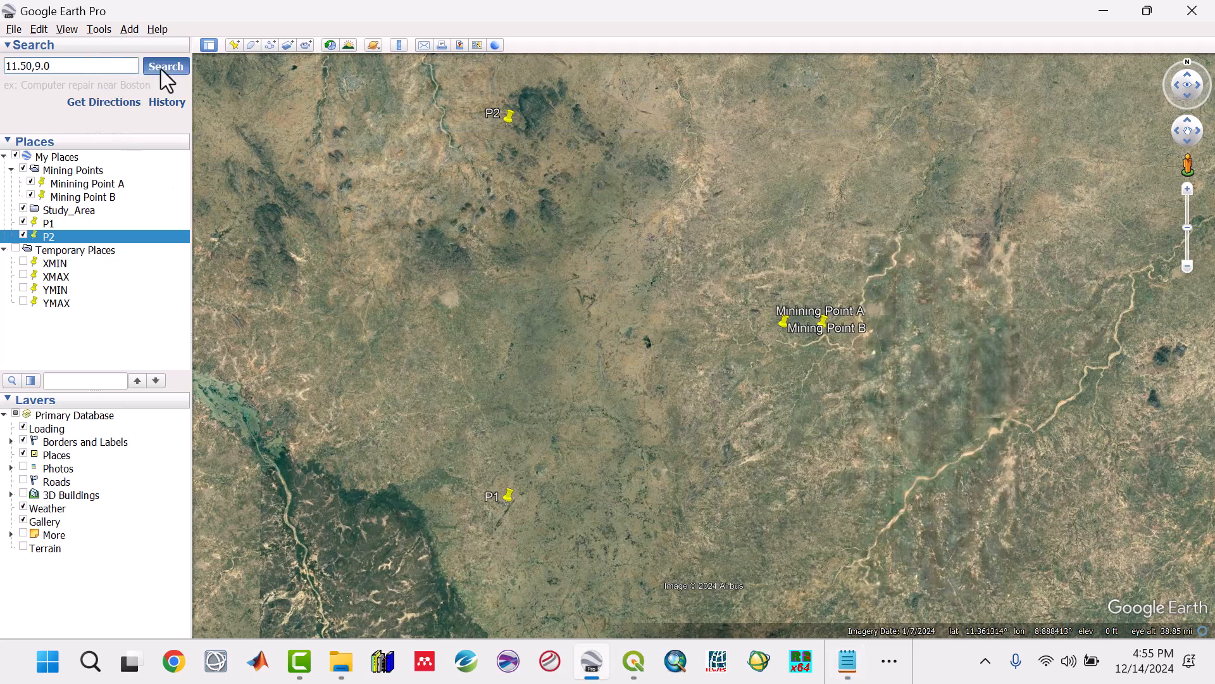
{"action": "left_click", "coordinate": [162, 68]}
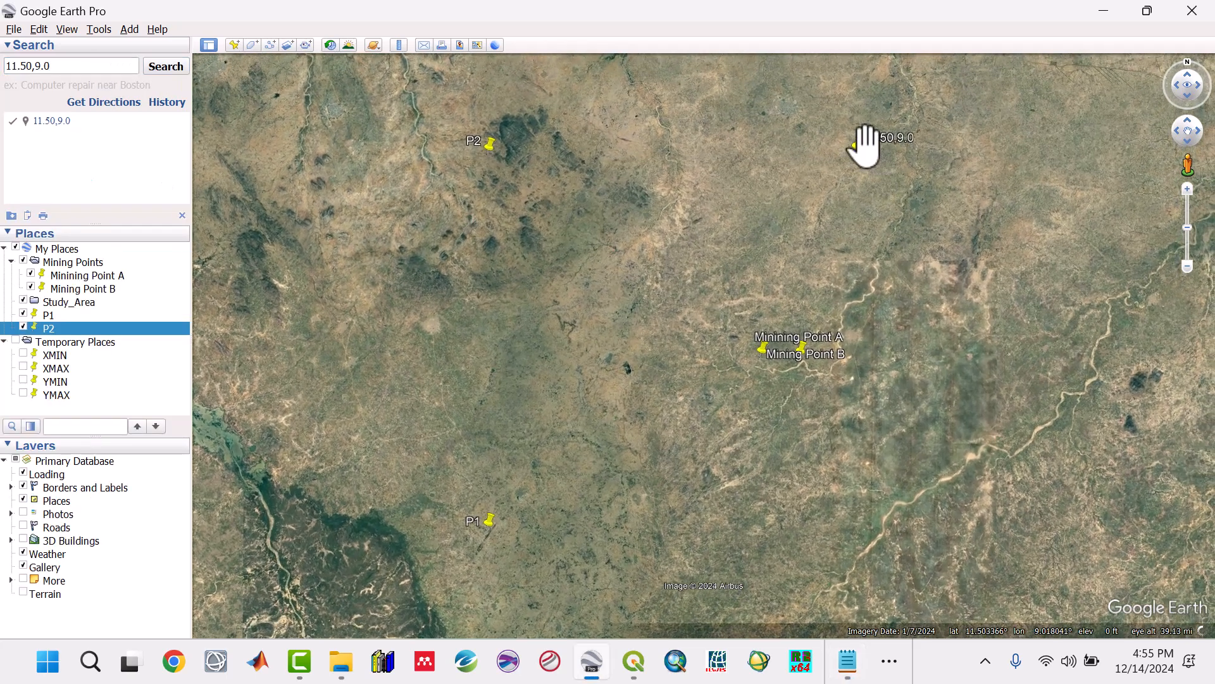
{"action": "right_click", "coordinate": [858, 142]}
{"action": "left_click", "coordinate": [885, 173]}
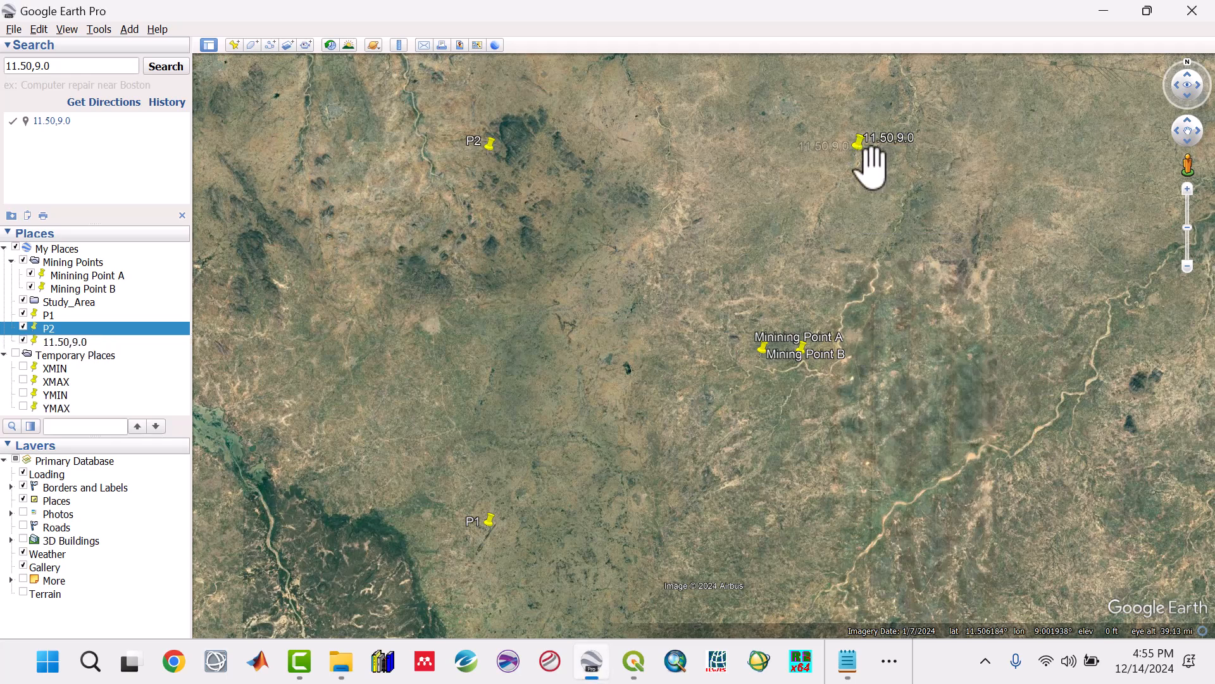
Step: Rename the saved 11.50,9.0 placemark as P3 and clear the search result
{"action": "right_click", "coordinate": [77, 344]}
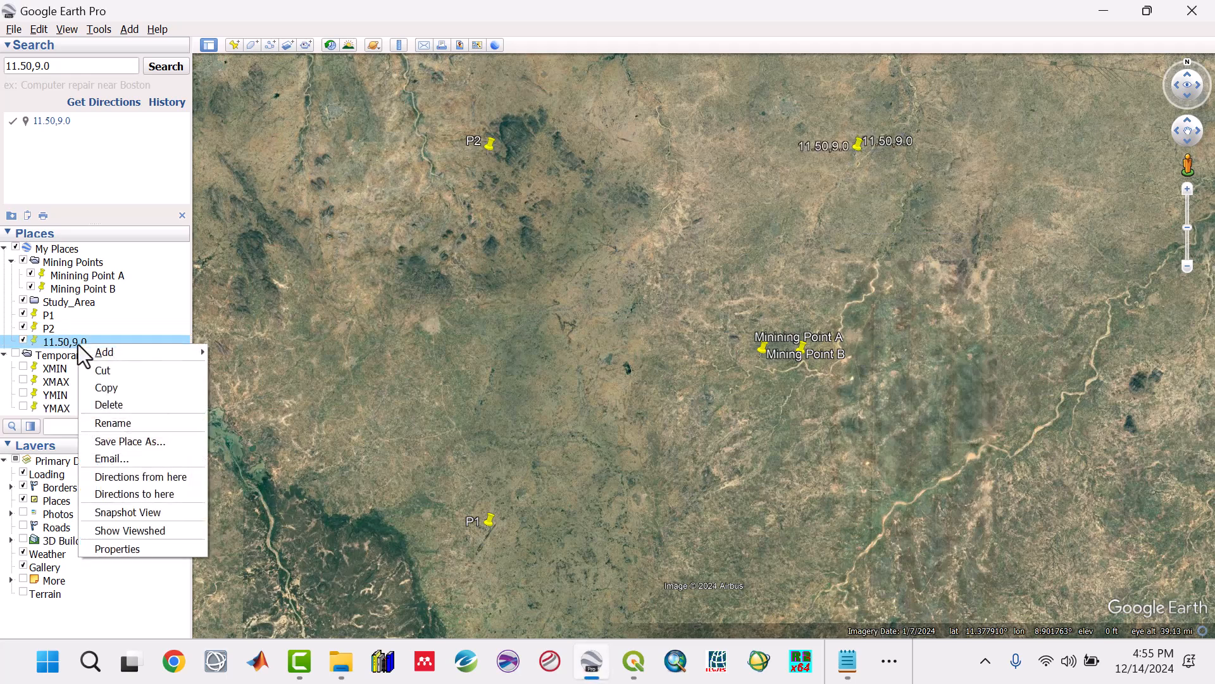
{"action": "left_click", "coordinate": [105, 423]}
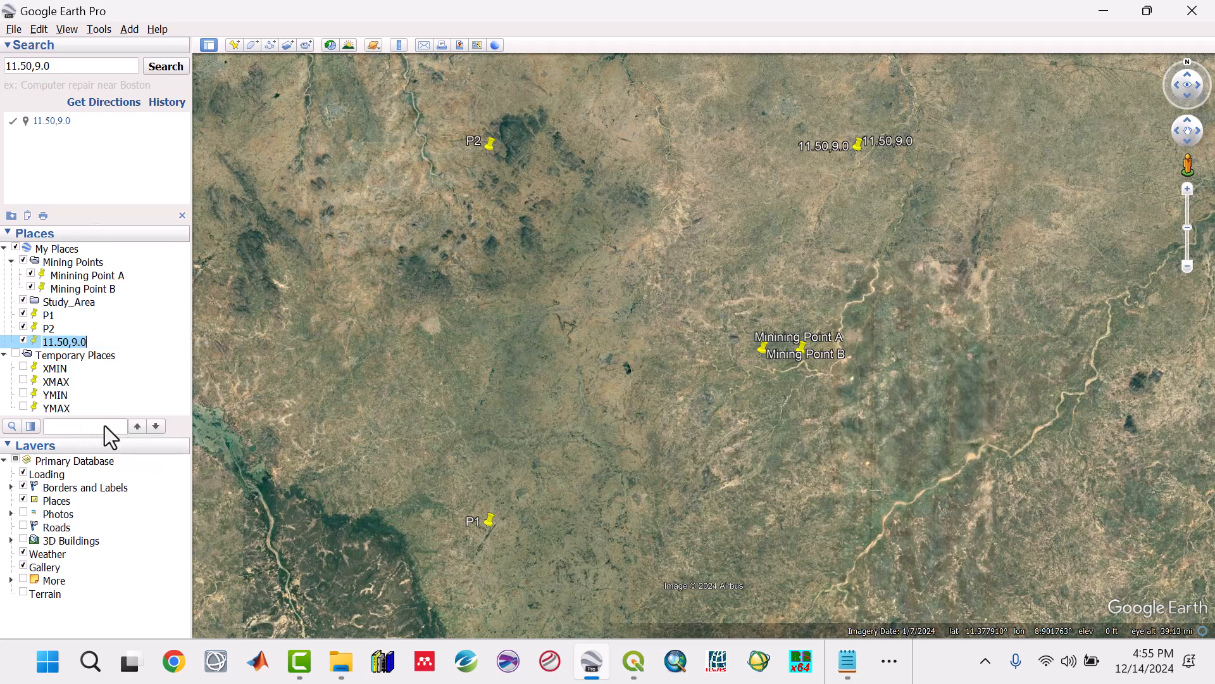
{"action": "type", "text": "P3"}
{"action": "key", "text": "Return"}
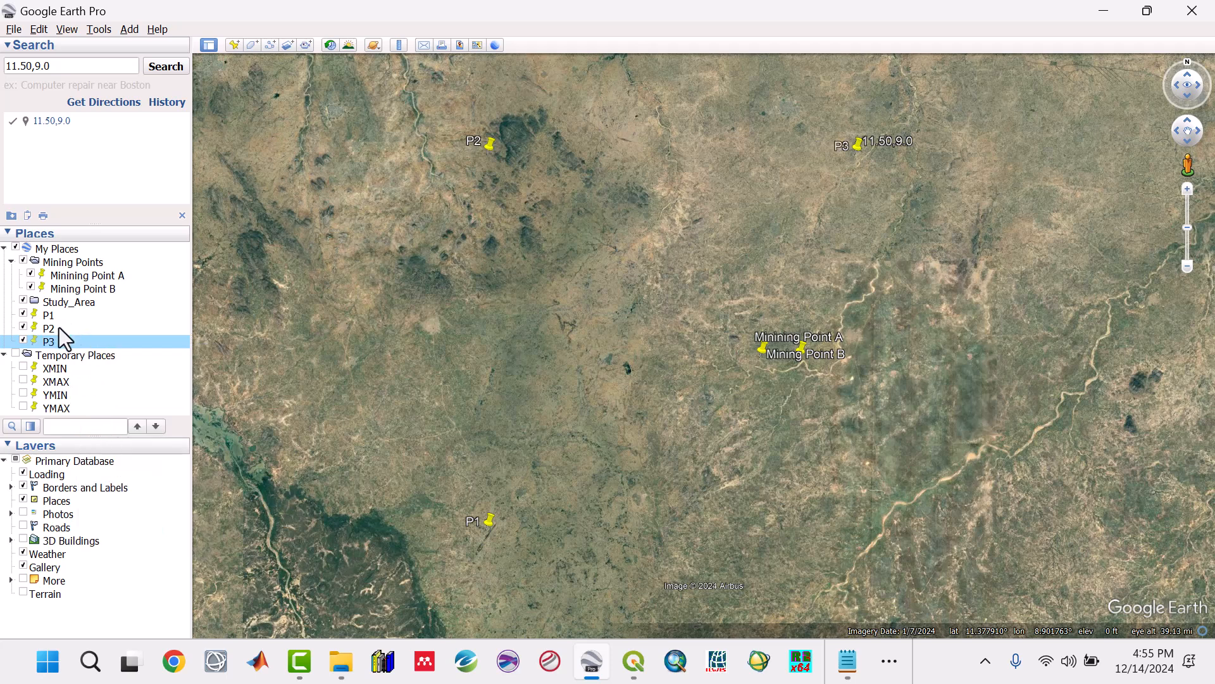
{"action": "left_click", "coordinate": [181, 217]}
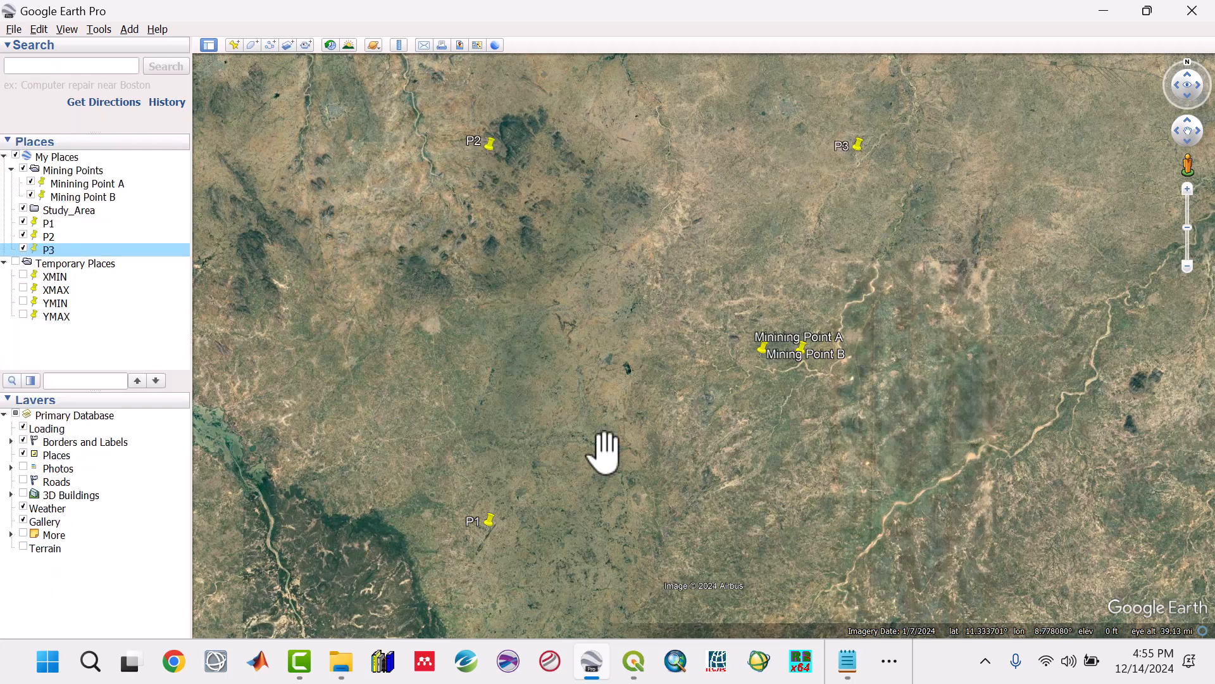
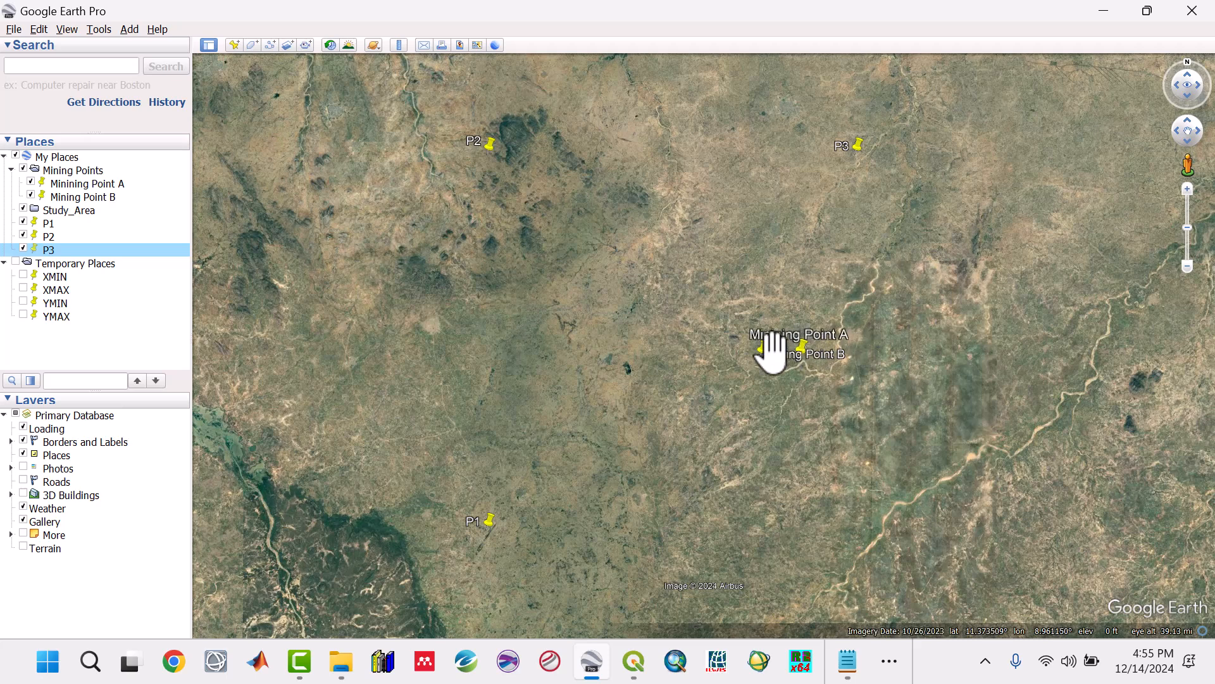
Step: Search Google Earth for the P4 coordinates from the notes, 11.26,9.0, and save the found point to My Places
{"action": "left_click", "coordinate": [847, 659]}
{"action": "left_click_drag", "start_coordinate": [486, 447], "coordinate": [552, 447]}
{"action": "key", "text": "ctrl+c"}
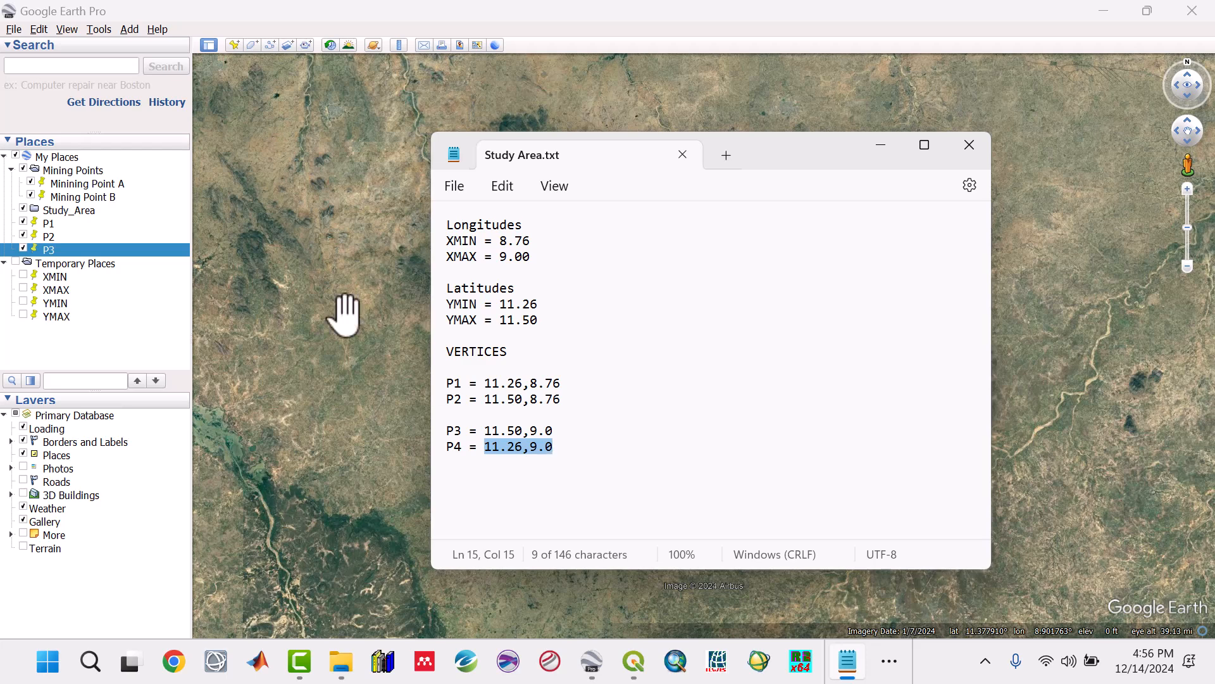
{"action": "left_click", "coordinate": [101, 65]}
{"action": "key", "text": "ctrl+v"}
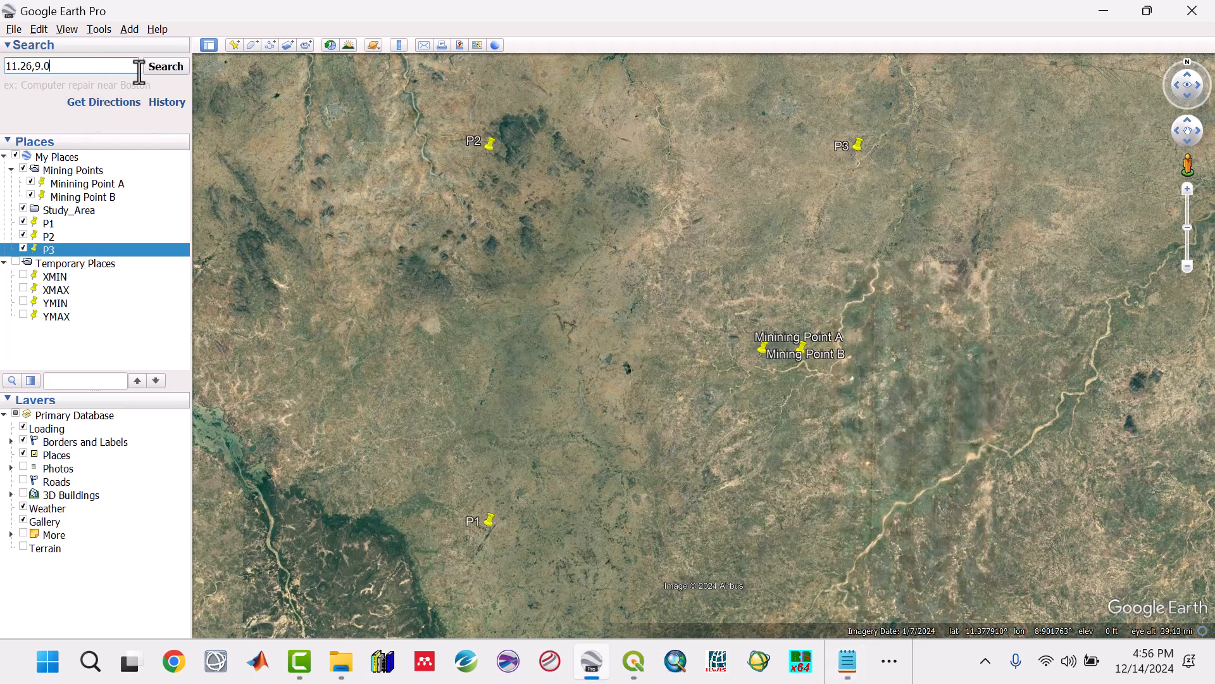
{"action": "left_click", "coordinate": [162, 65]}
{"action": "scroll", "coordinate": [854, 513], "scroll_direction": "up", "scroll_amount": 2}
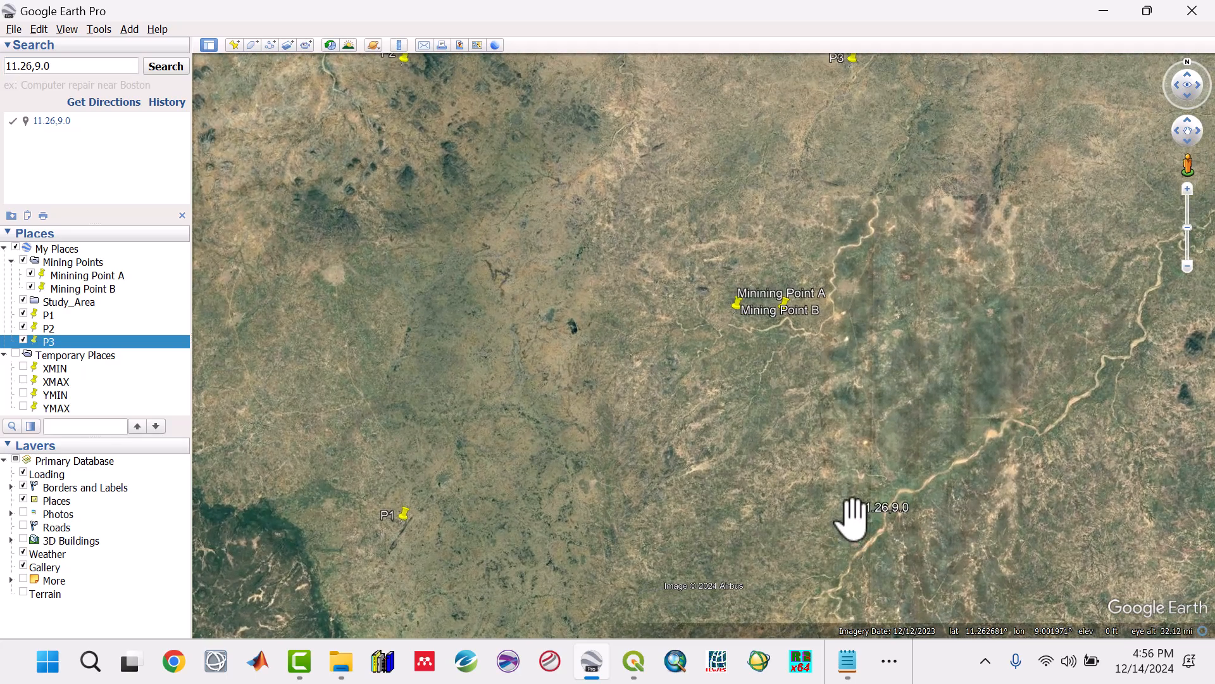
{"action": "right_click", "coordinate": [853, 517]}
{"action": "left_click", "coordinate": [869, 546]}
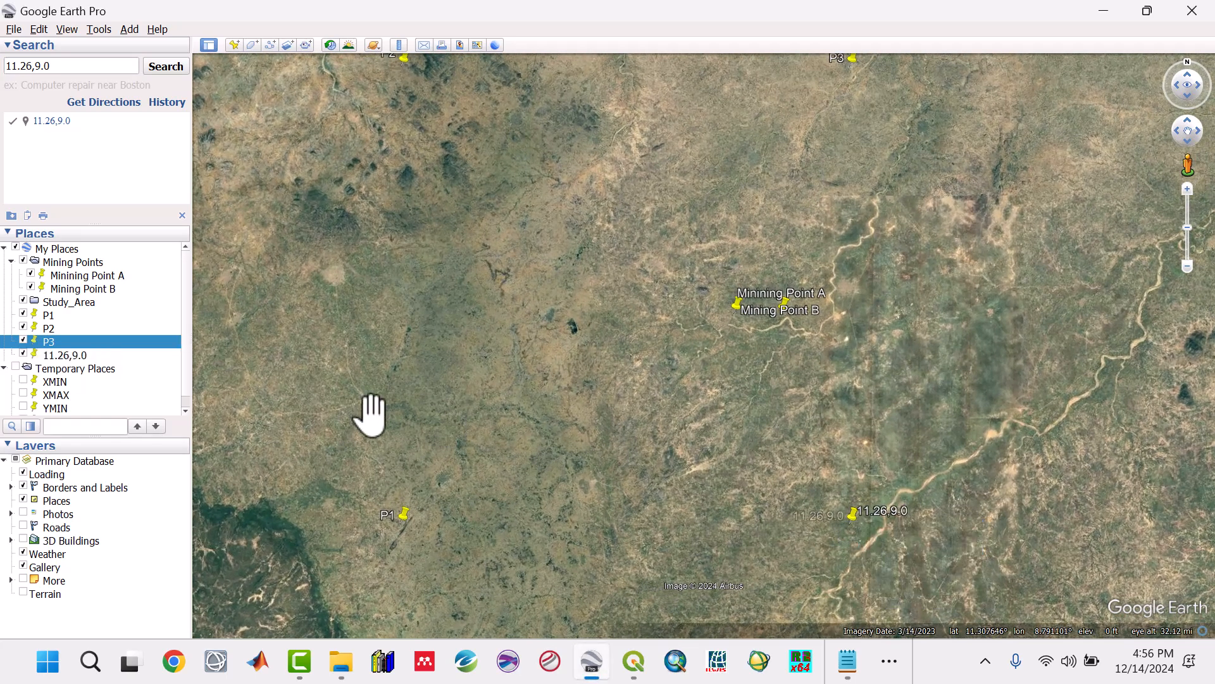
Step: Rename the saved 11.26,9.0 placemark as P4 and clear the search result
{"action": "right_click", "coordinate": [76, 354]}
{"action": "left_click", "coordinate": [124, 434]}
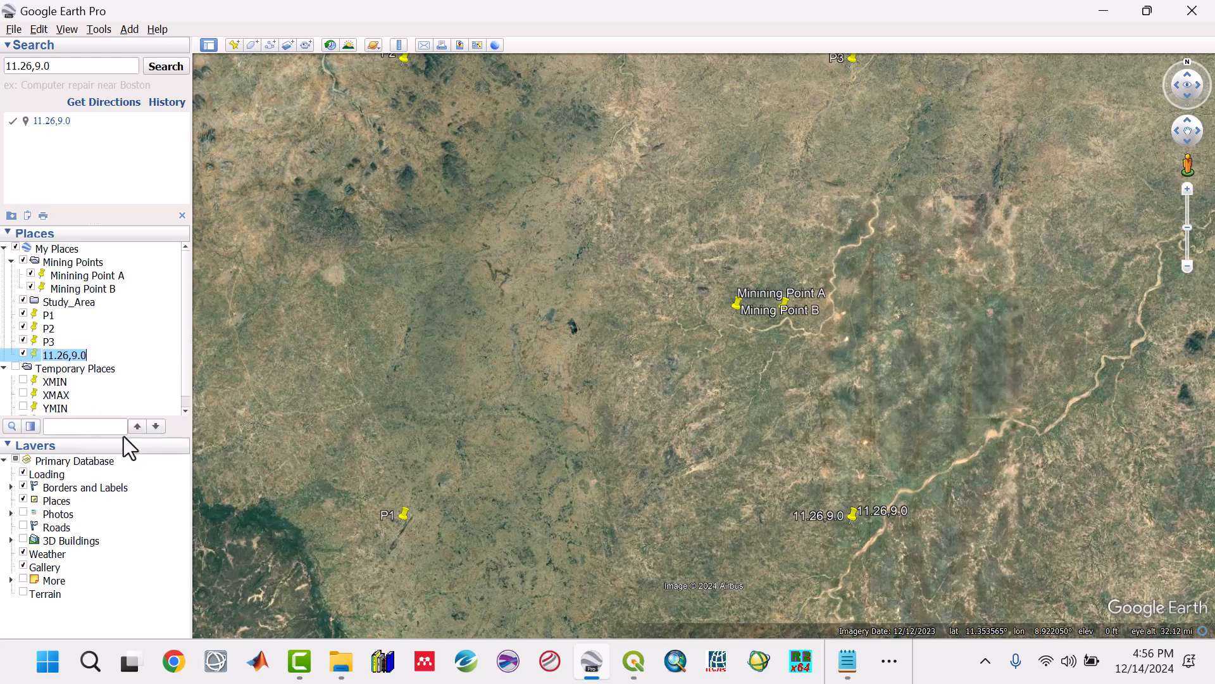
{"action": "type", "text": "P4"}
{"action": "key", "text": "Return"}
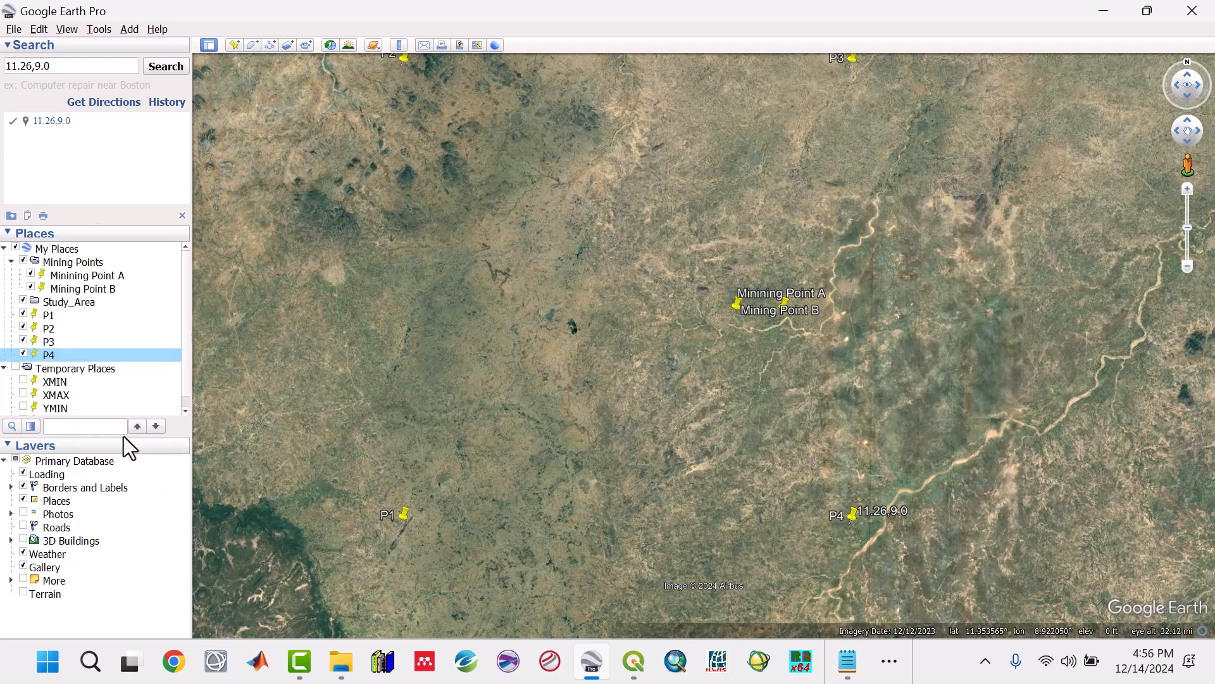
{"action": "left_click", "coordinate": [183, 215]}
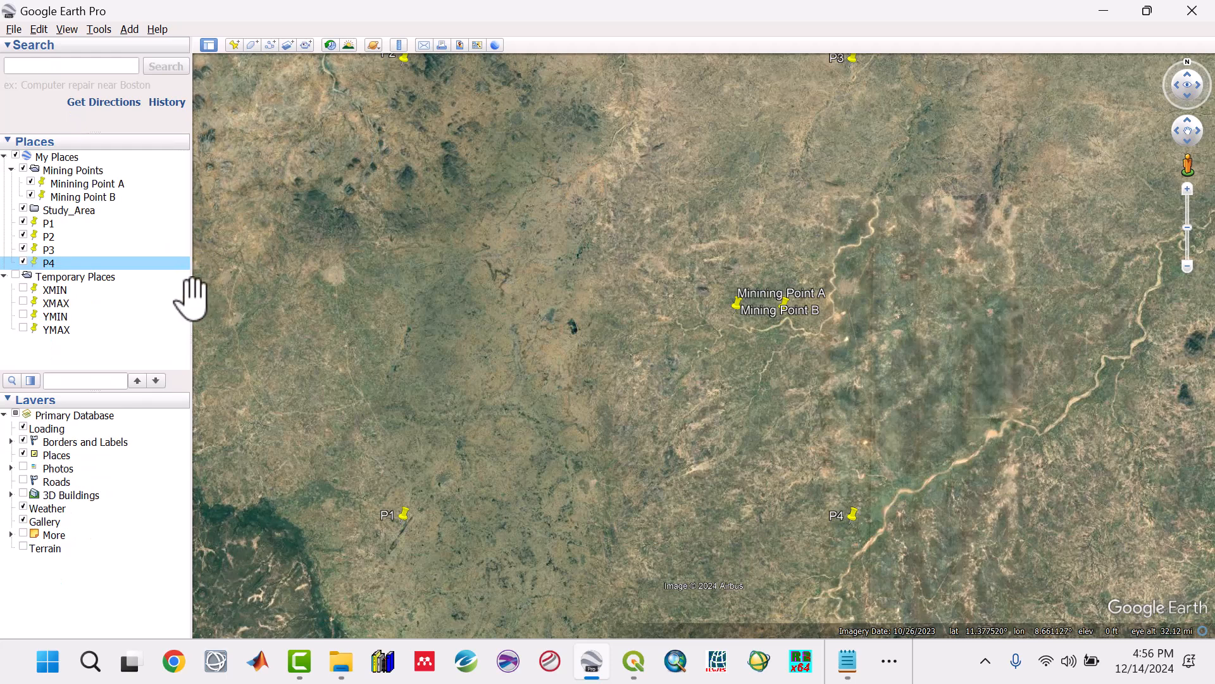
Step: Collapse the Mining Points folder and move placemarks P1 to P4 into the Study_Area folder
{"action": "left_click", "coordinate": [11, 170]}
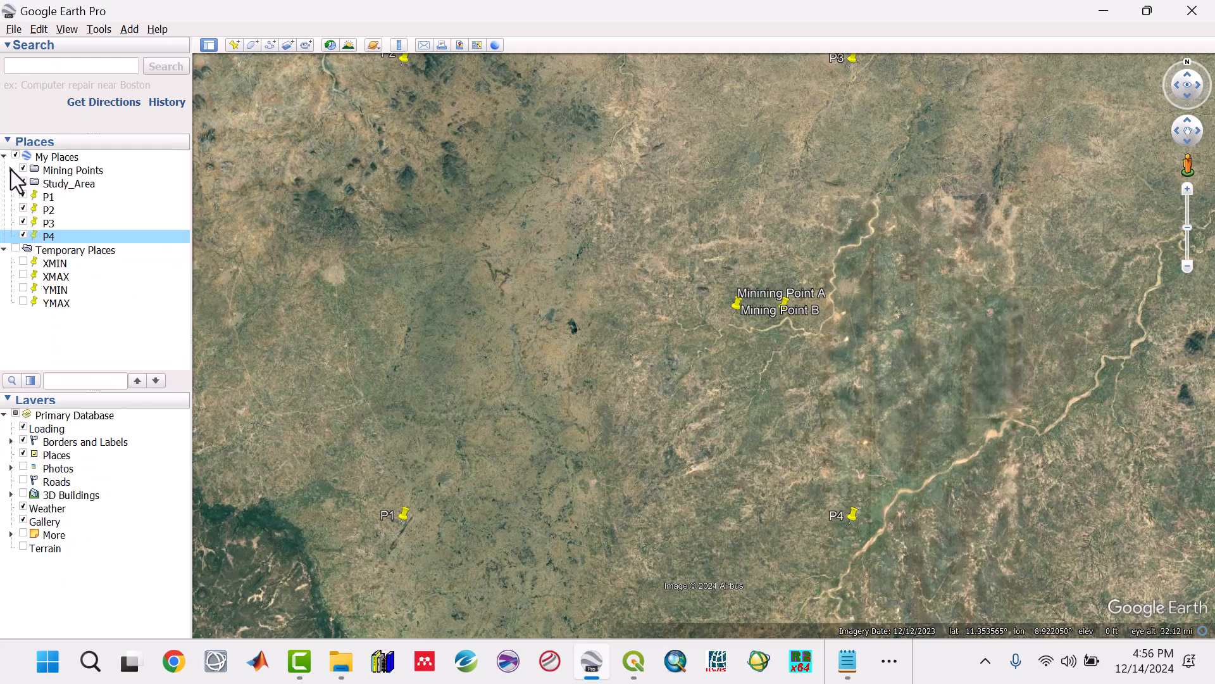
{"action": "left_click", "coordinate": [59, 184]}
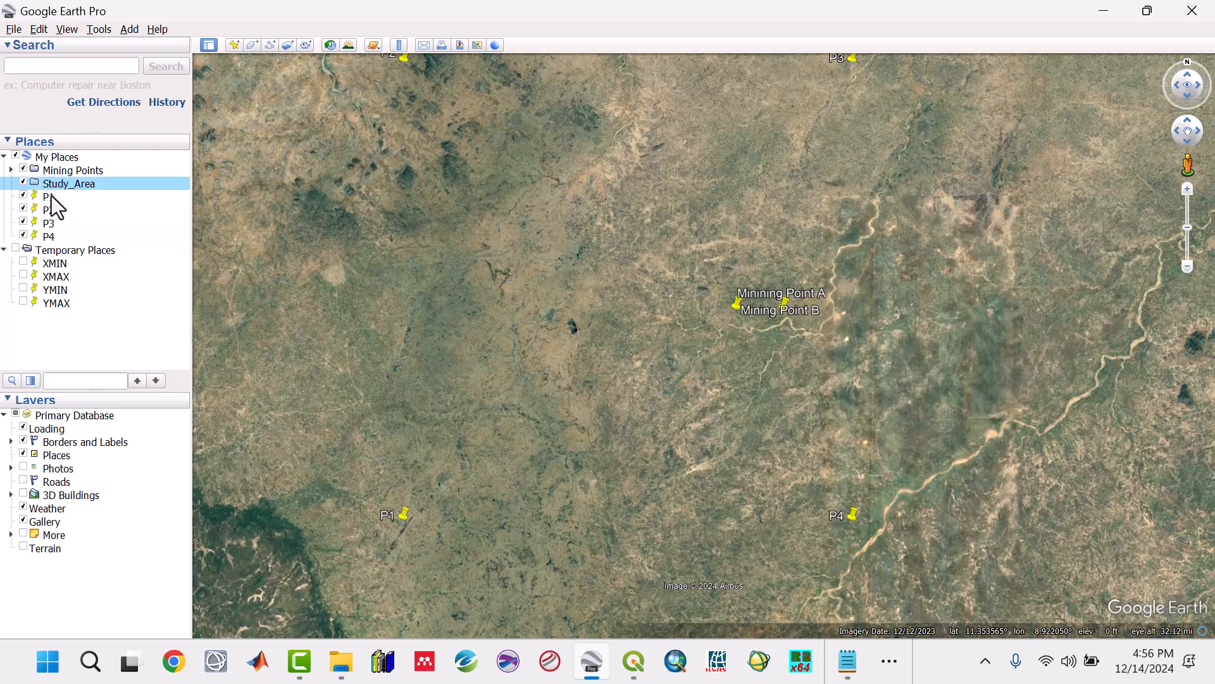
{"action": "left_click", "coordinate": [51, 196]}
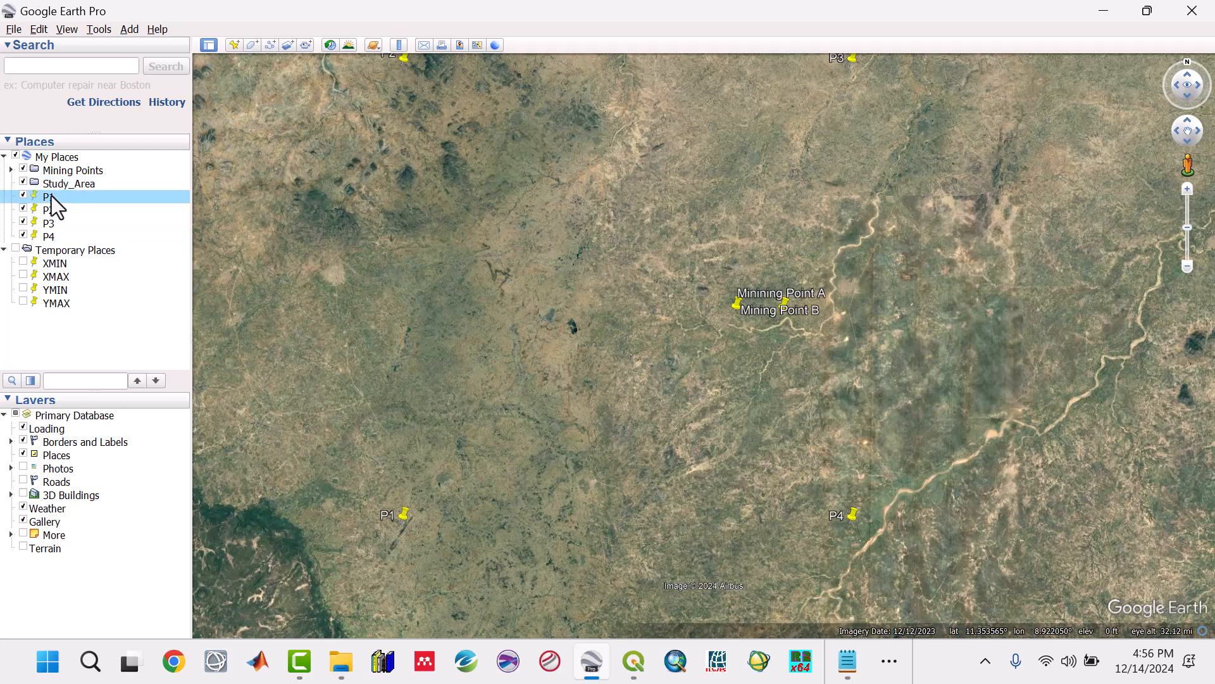
{"action": "left_click", "coordinate": [50, 242], "text": "shift"}
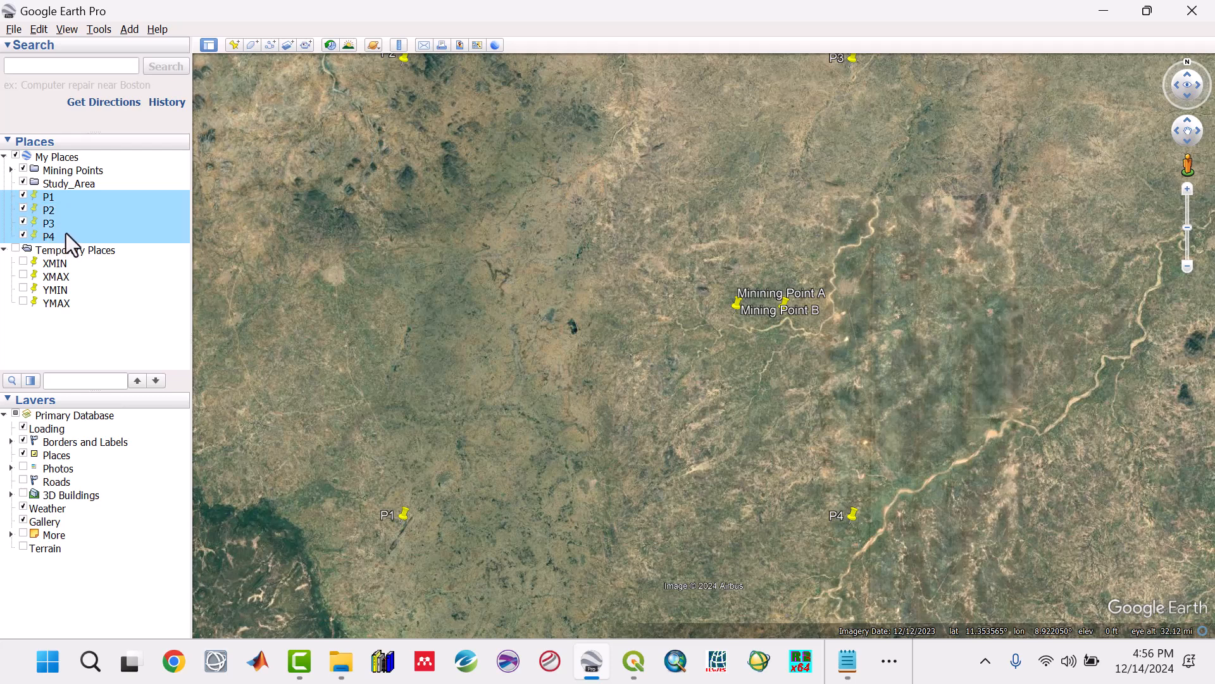
{"action": "left_click_drag", "start_coordinate": [65, 229], "coordinate": [66, 187]}
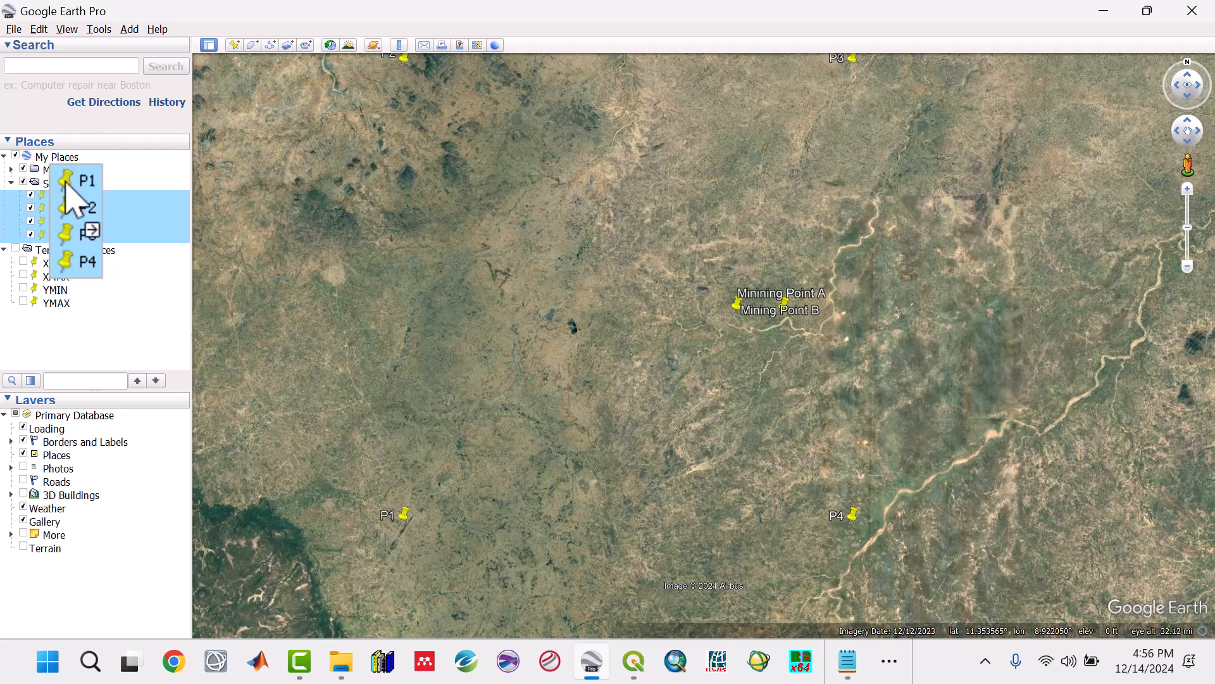
{"action": "left_click", "coordinate": [21, 187]}
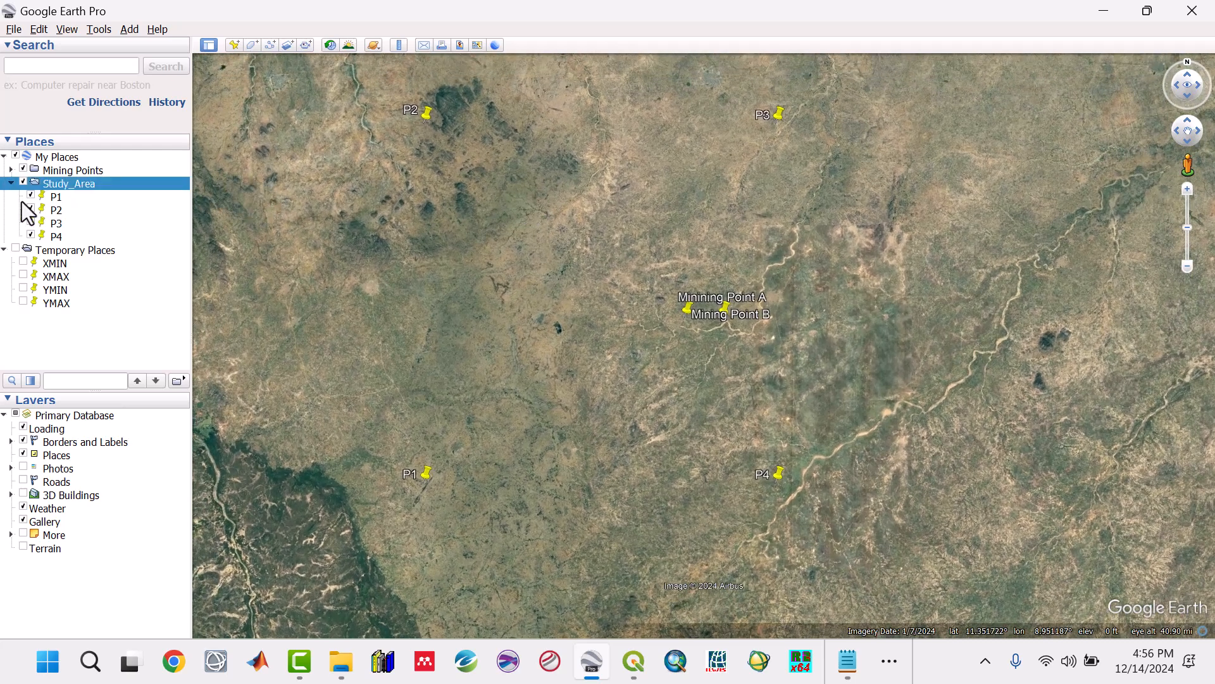
{"action": "left_click", "coordinate": [24, 184]}
{"action": "left_click", "coordinate": [24, 184]}
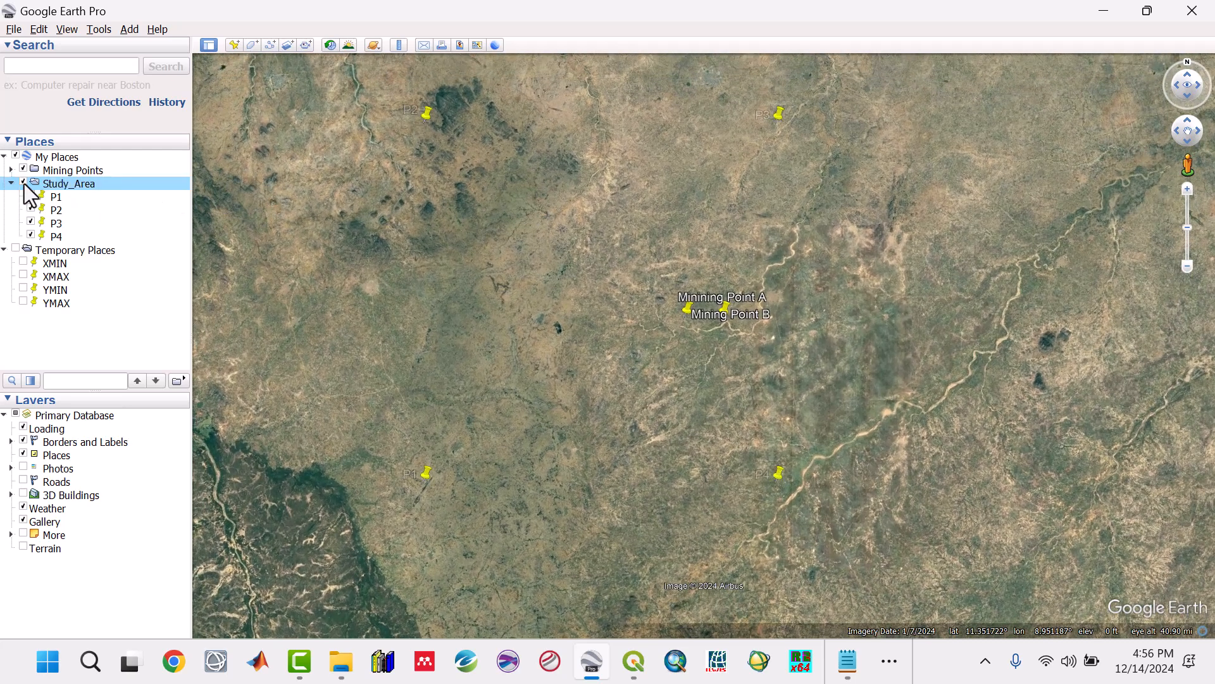
Step: Save the Study_Area folder as the KMZ file Study_Area in the RC1 Google Earth folder
{"action": "right_click", "coordinate": [60, 184]}
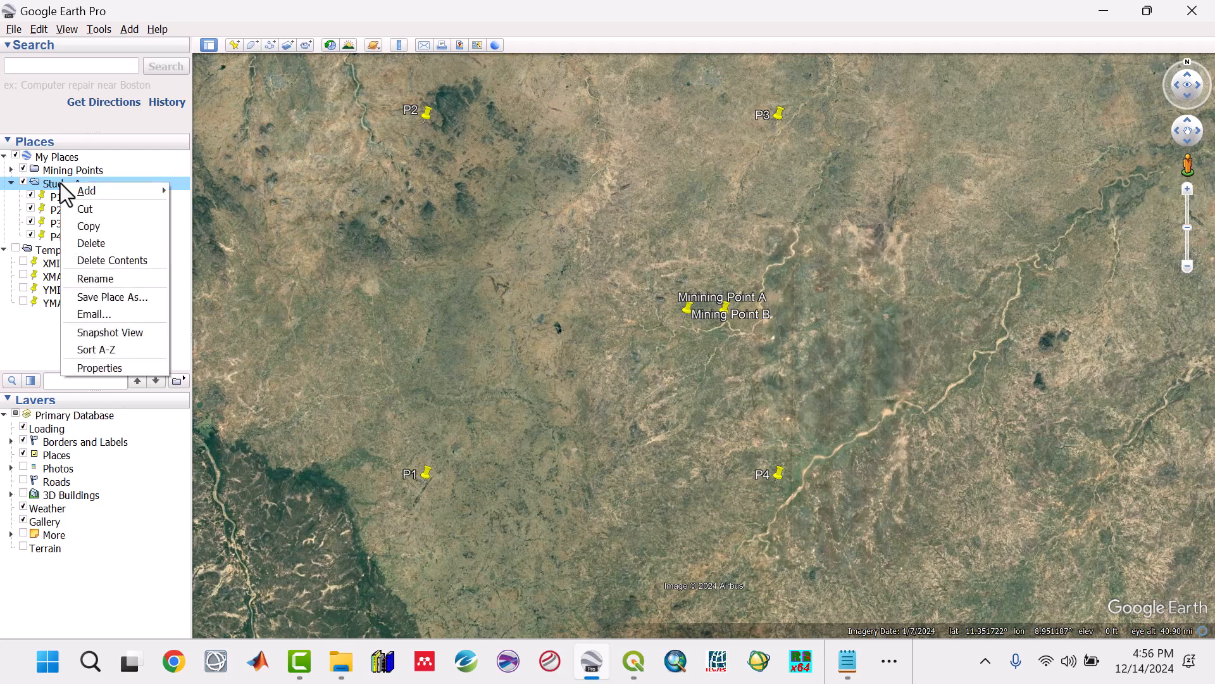
{"action": "left_click", "coordinate": [109, 291]}
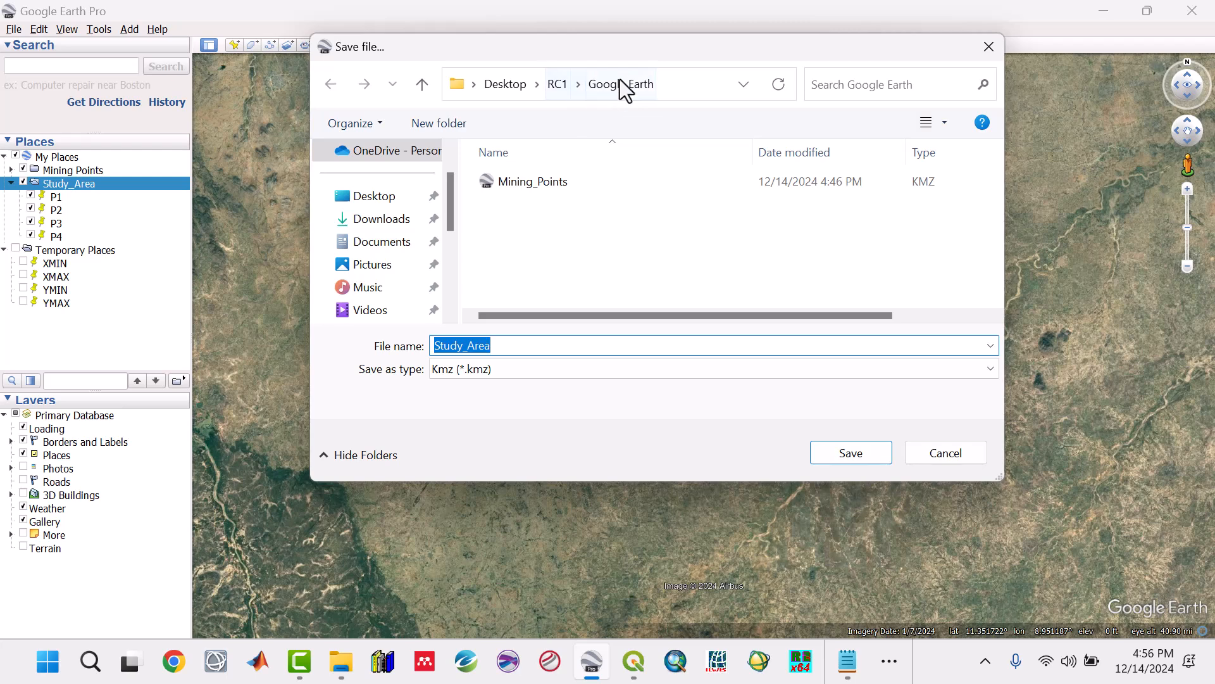
{"action": "left_click", "coordinate": [837, 451]}
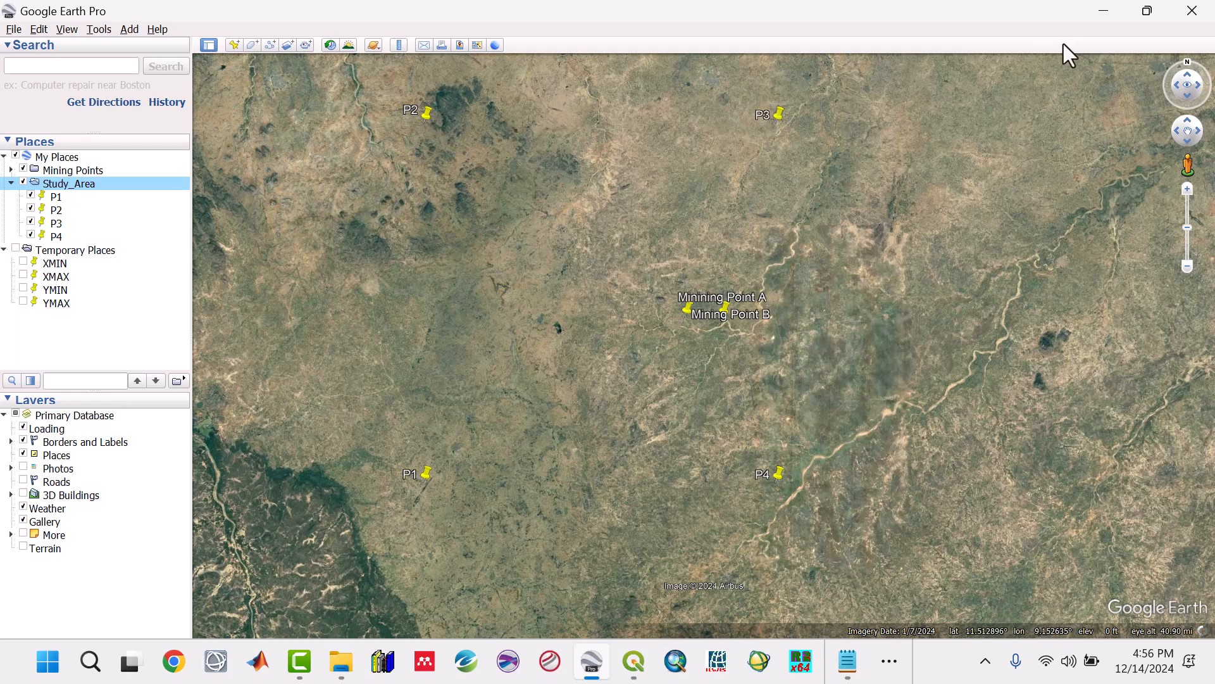
Step: Minimize Google Earth Pro, close the Study Area notes and switch to QGIS
{"action": "left_click", "coordinate": [1106, 6]}
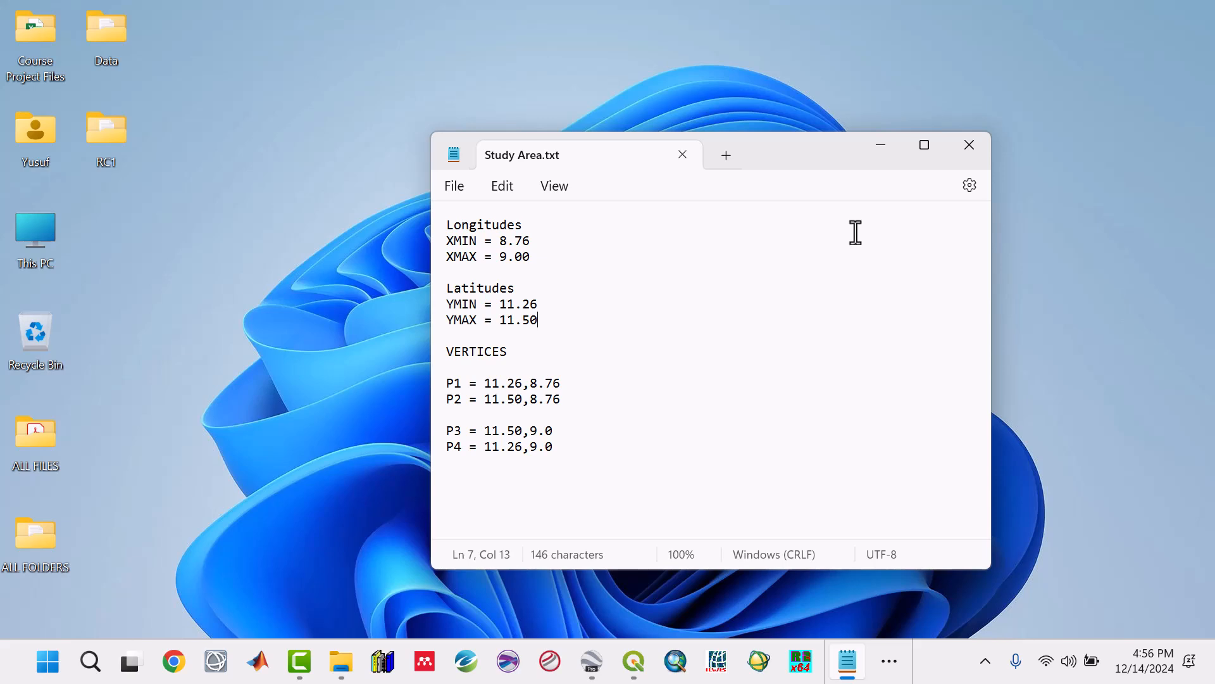
{"action": "left_click", "coordinate": [971, 145]}
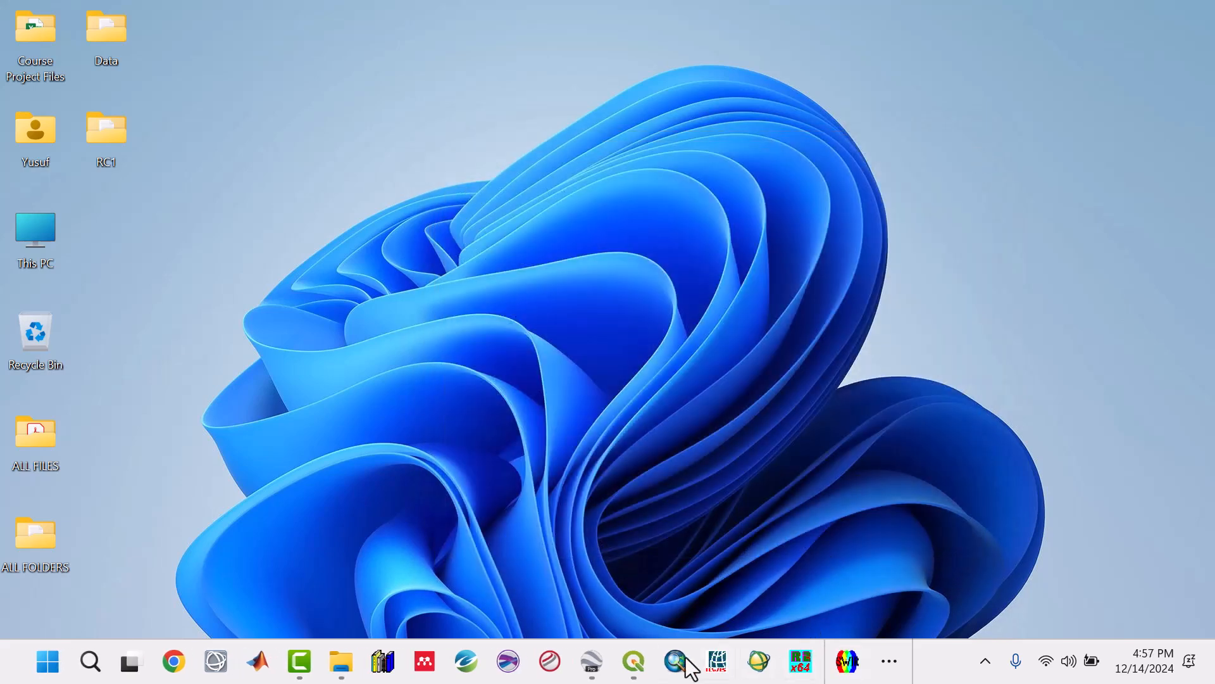
{"action": "left_click", "coordinate": [633, 662]}
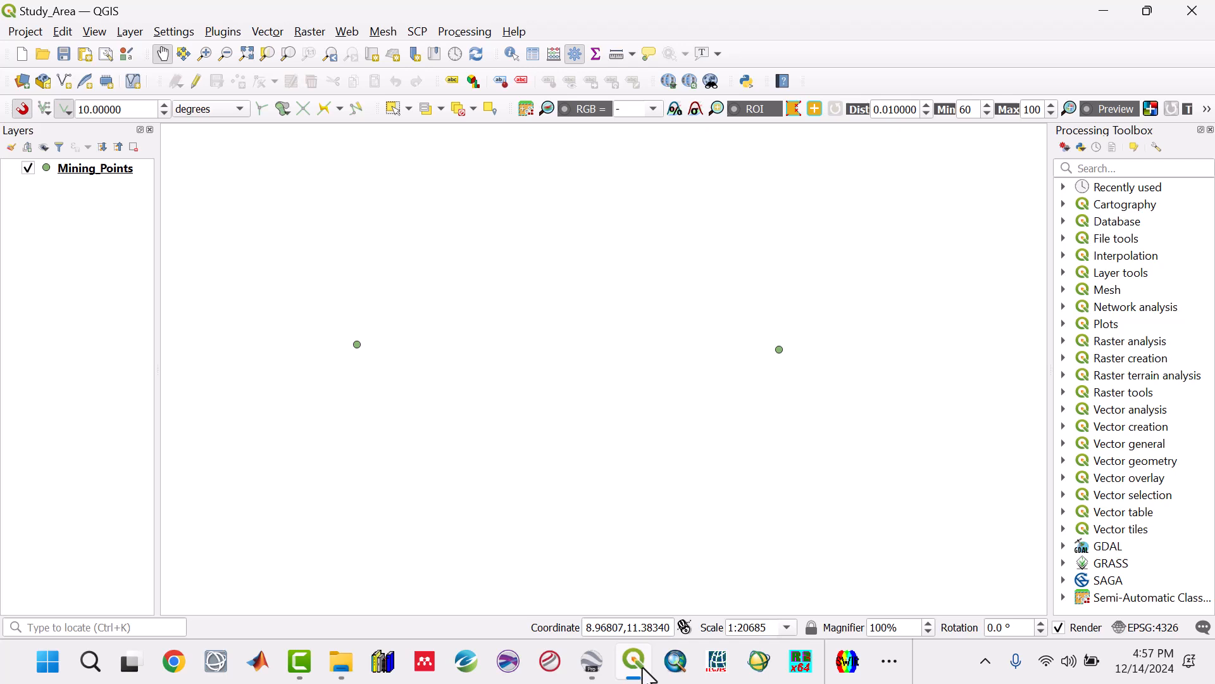
Step: Add Study_Area.kmz from the RC1 Google Earth folder to the project as a vector layer
{"action": "left_click", "coordinate": [129, 32]}
{"action": "left_click", "coordinate": [155, 50]}
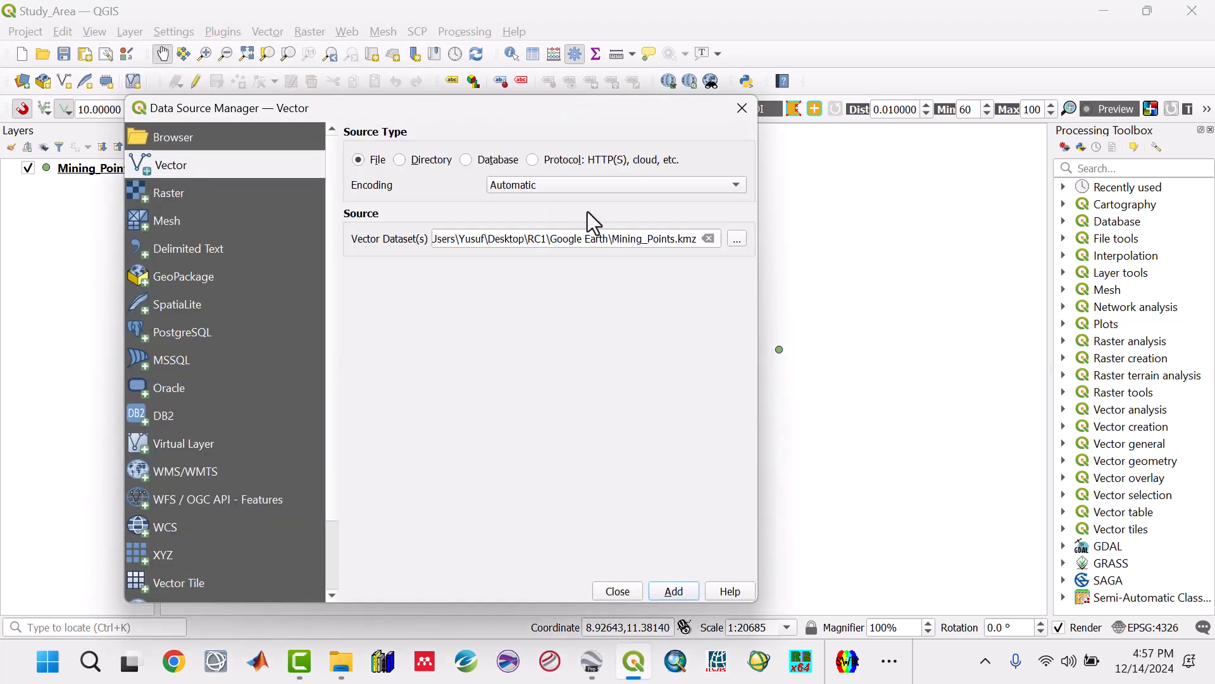
{"action": "left_click", "coordinate": [707, 238]}
{"action": "left_click", "coordinate": [737, 238]}
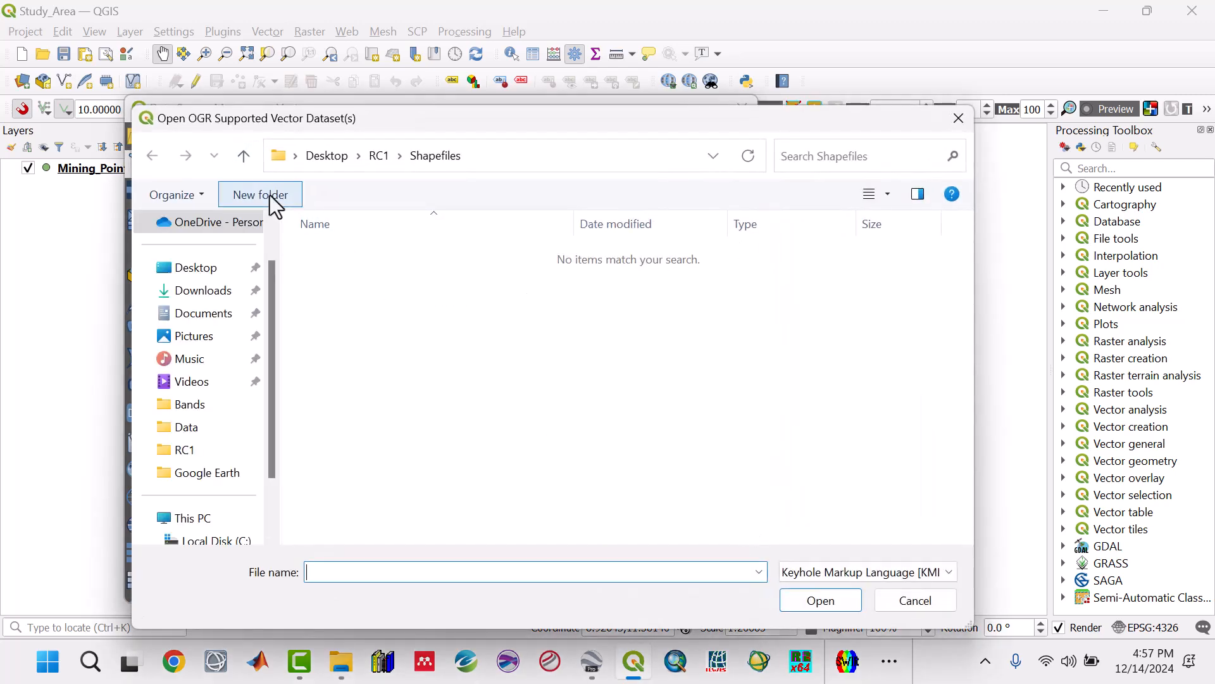
{"action": "left_click", "coordinate": [243, 156]}
{"action": "double_click", "coordinate": [343, 292]}
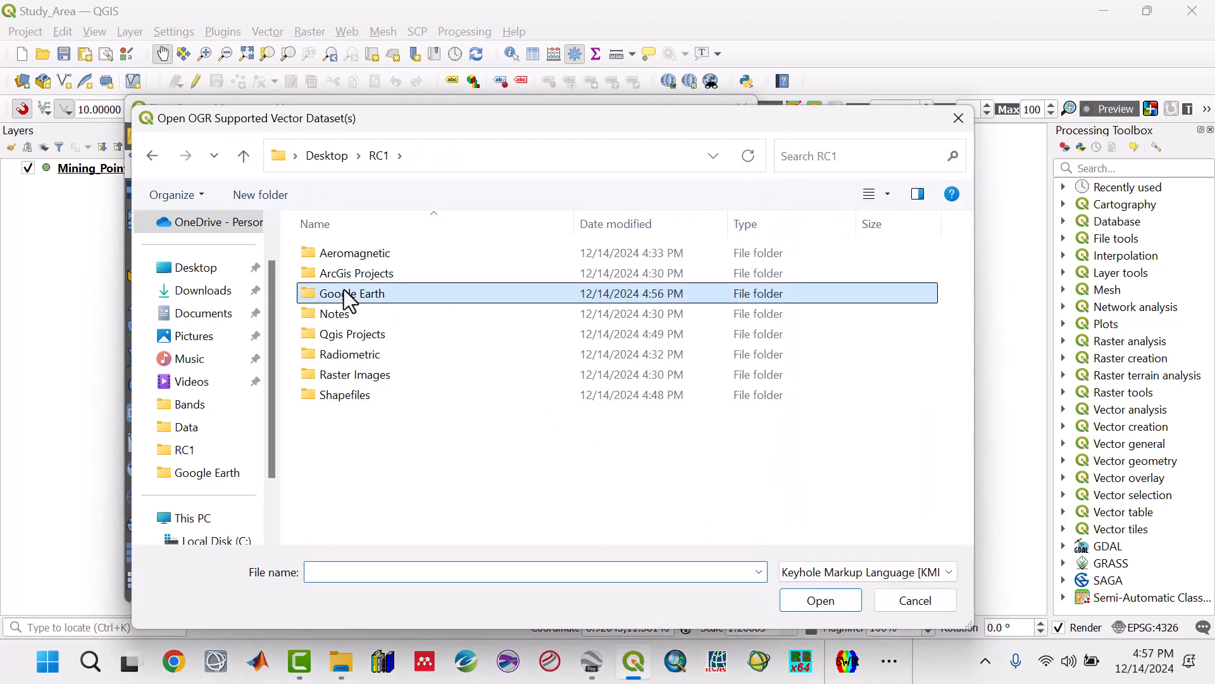
{"action": "left_click", "coordinate": [347, 273]}
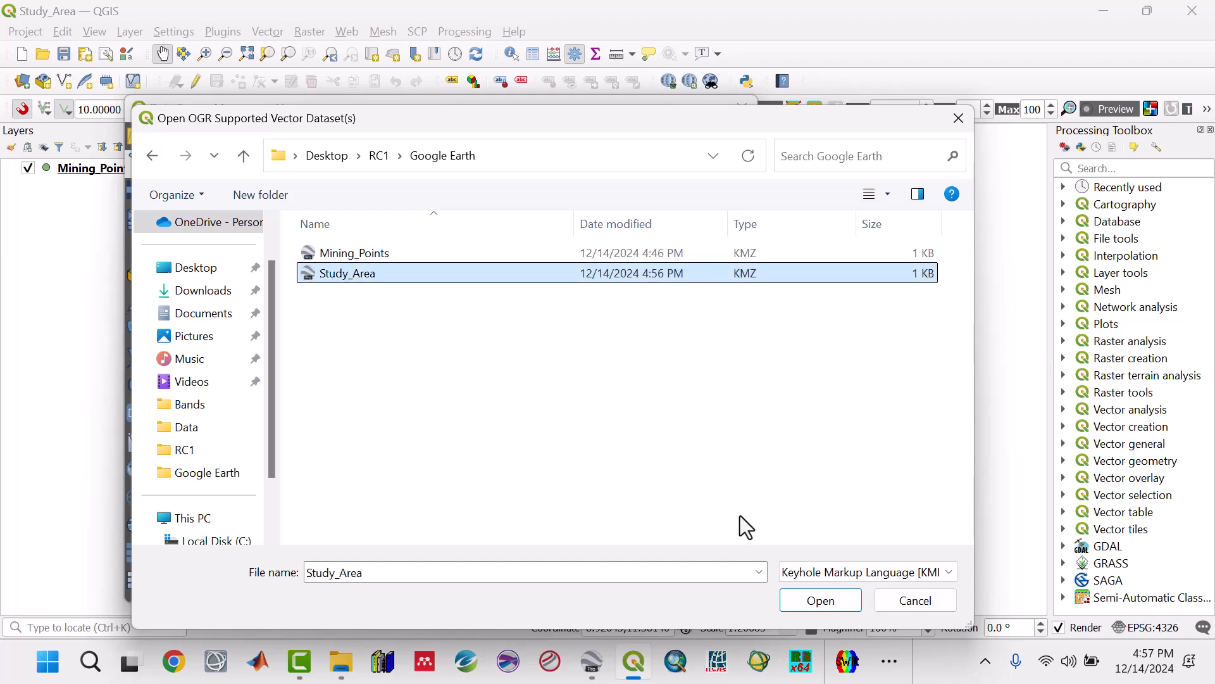
{"action": "left_click", "coordinate": [820, 600]}
{"action": "left_click", "coordinate": [686, 595]}
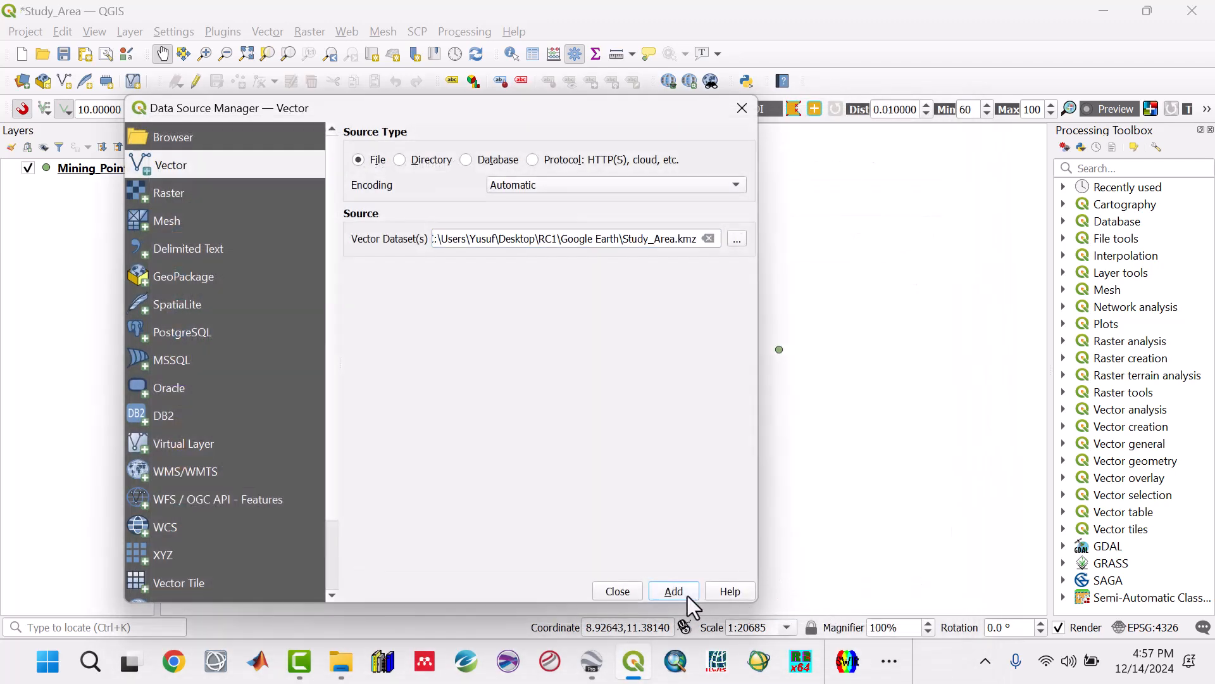
{"action": "left_click", "coordinate": [623, 594]}
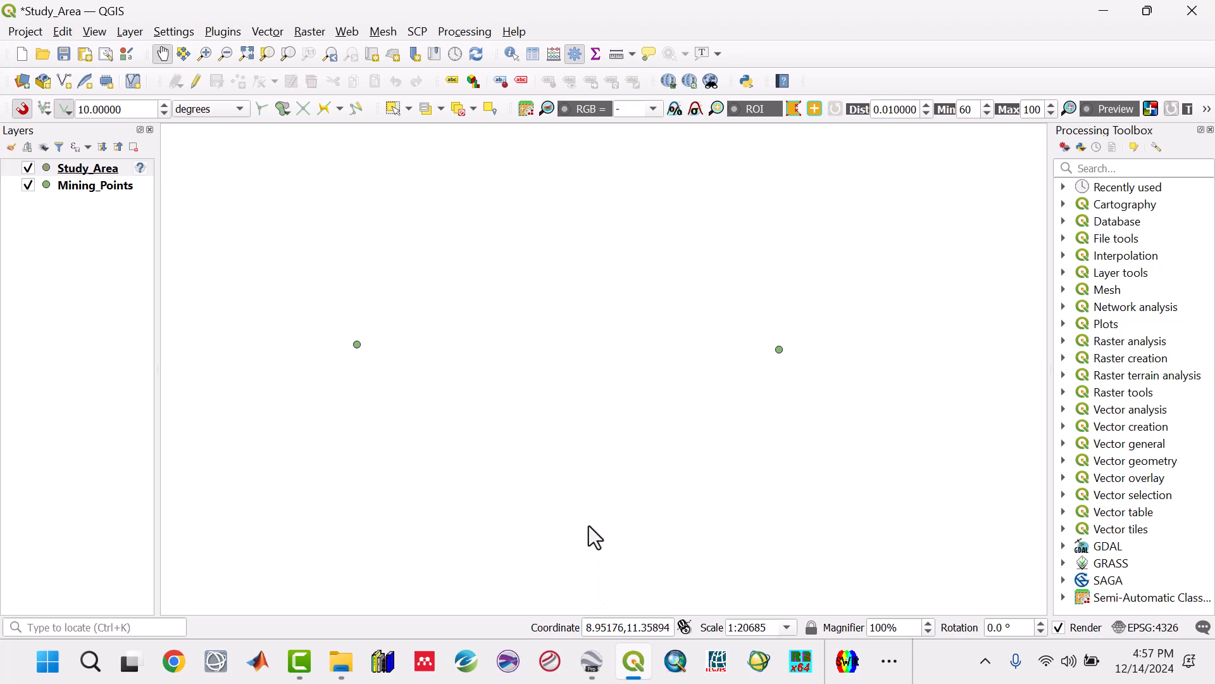
Step: Move the Study_Area layer below Mining_Points in the layer order
{"action": "scroll", "coordinate": [428, 419], "scroll_direction": "down", "scroll_amount": 2}
{"action": "scroll", "coordinate": [428, 420], "scroll_direction": "down", "scroll_amount": 1}
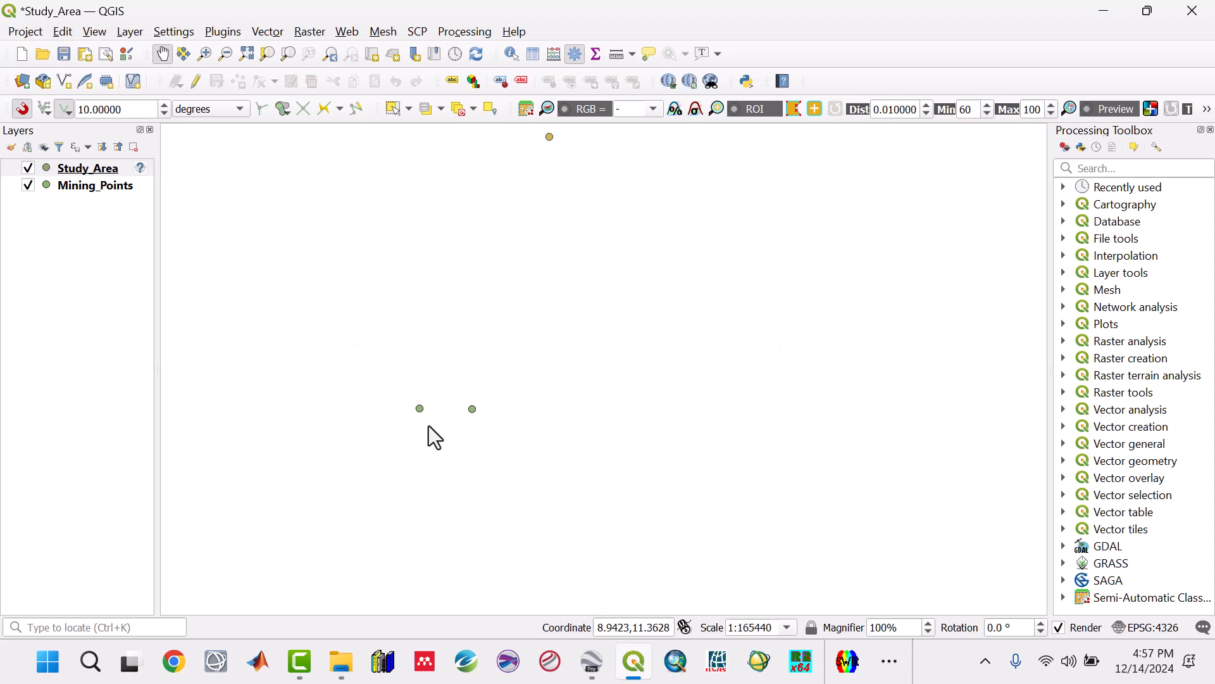
{"action": "left_click", "coordinate": [93, 172]}
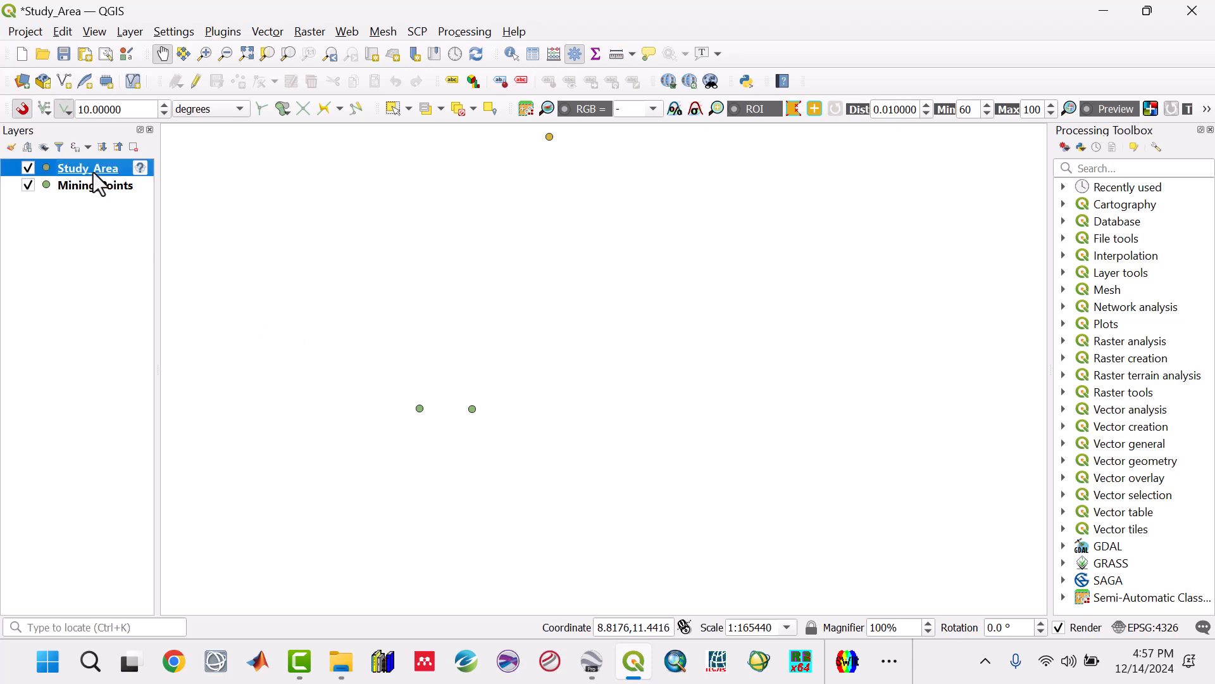
{"action": "left_click_drag", "start_coordinate": [93, 172], "coordinate": [105, 205]}
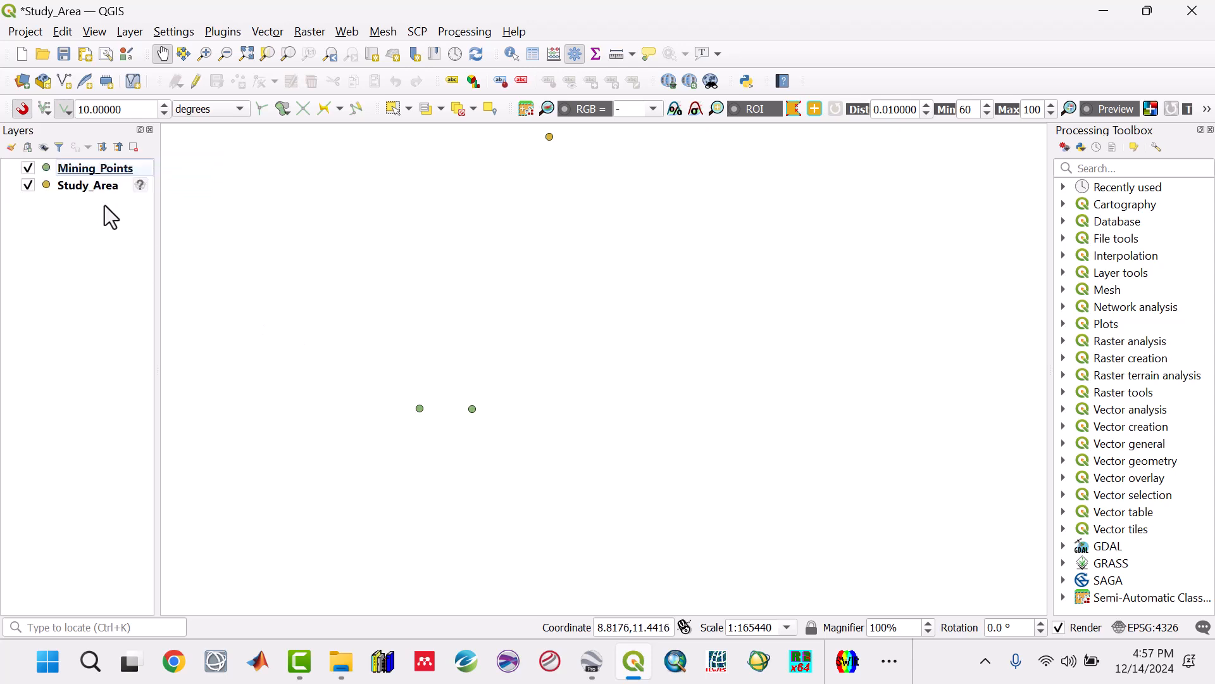
Step: Set the Study_Area layer's coordinate reference system to WGS 84 (EPSG:4326)
{"action": "left_click", "coordinate": [136, 187]}
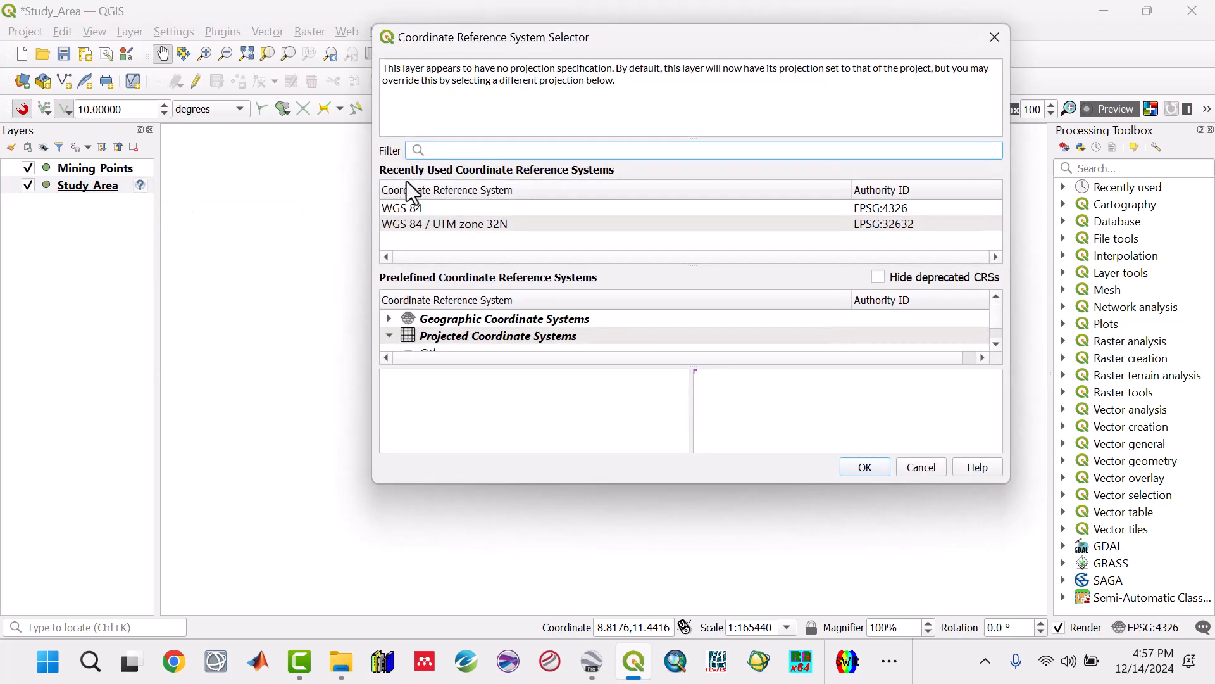
{"action": "left_click", "coordinate": [404, 208]}
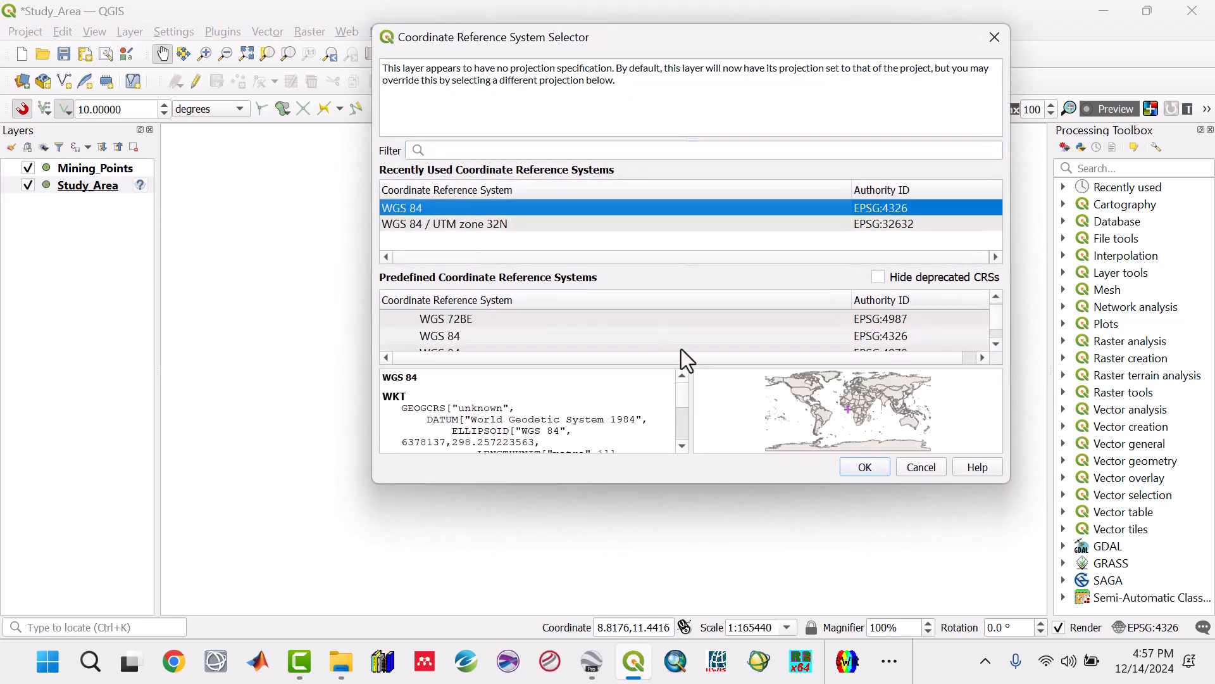
{"action": "left_click", "coordinate": [865, 468]}
{"action": "scroll", "coordinate": [557, 401], "scroll_direction": "down", "scroll_amount": 1}
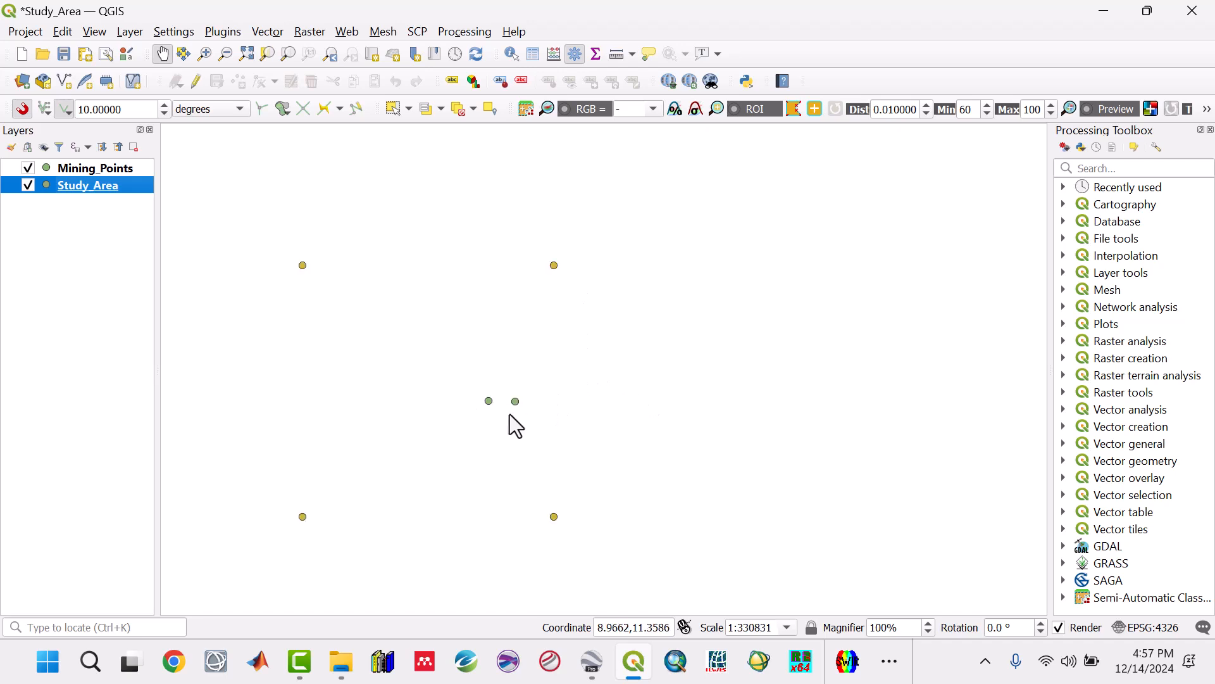
Step: Hide the Mining_Points layer, search the processing tools for "points" and open the Points to path tool
{"action": "left_click_drag", "start_coordinate": [374, 453], "coordinate": [487, 428]}
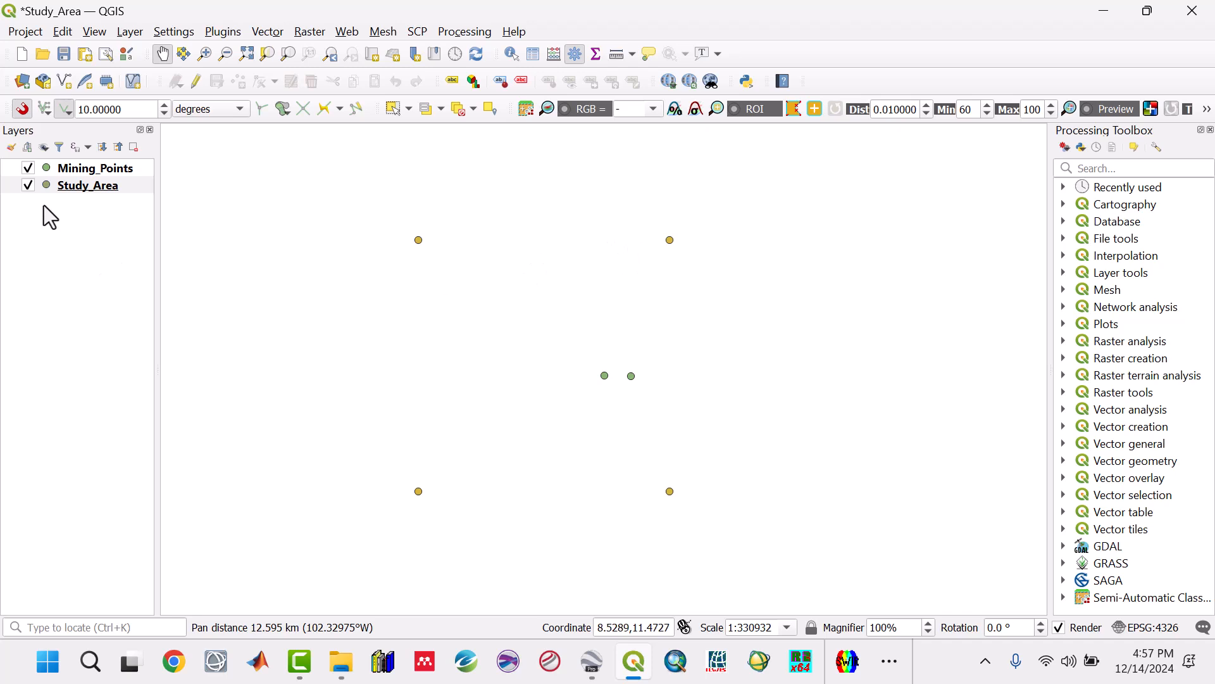
{"action": "left_click", "coordinate": [28, 167]}
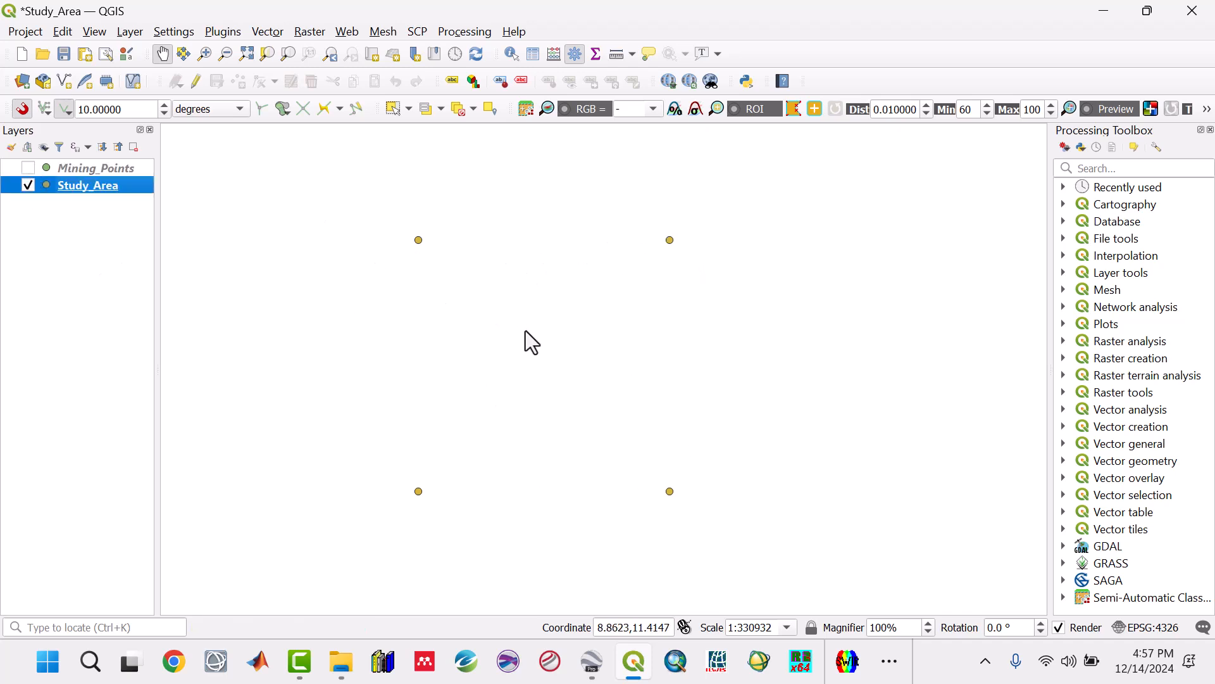
{"action": "left_click", "coordinate": [1124, 167]}
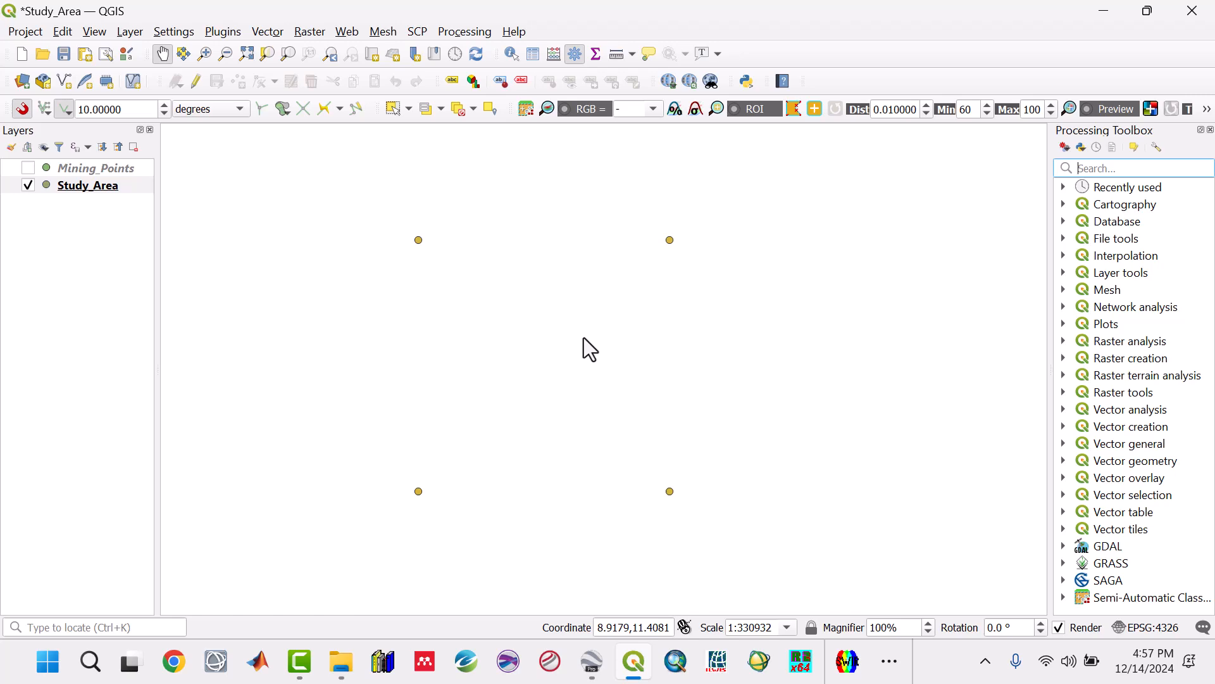
{"action": "type", "text": "POINT"}
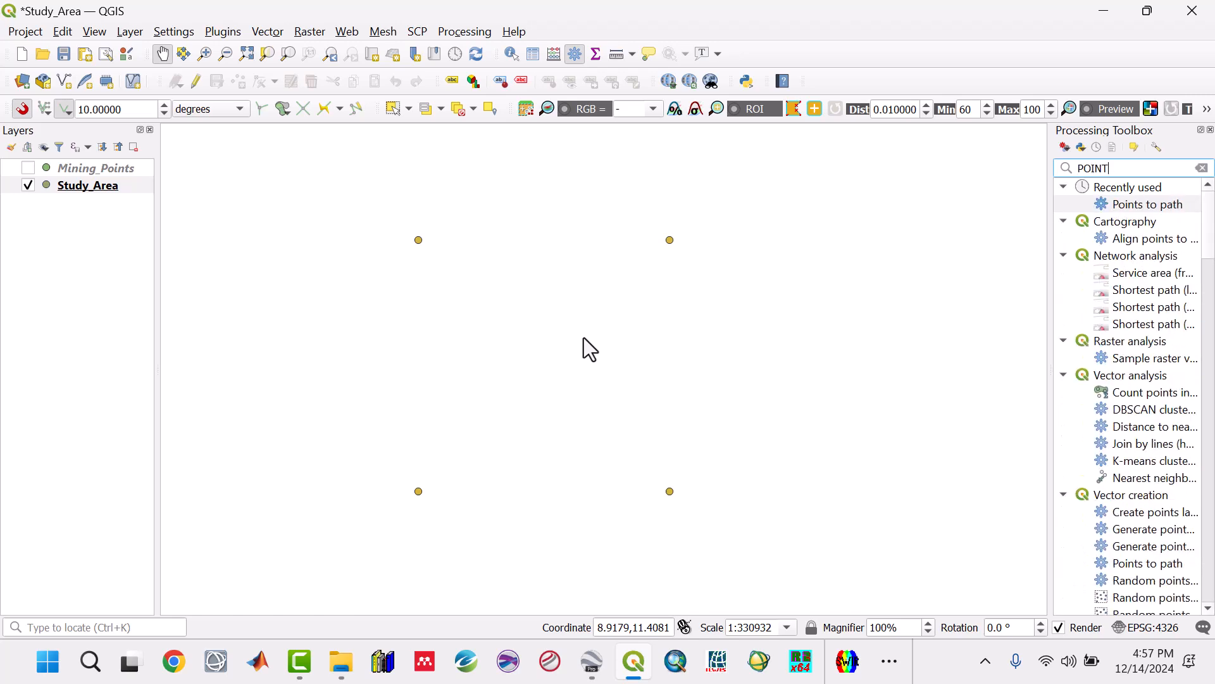
{"action": "key", "text": "BackSpace"}
{"action": "key", "text": "BackSpace"}
{"action": "key", "text": "BackSpace"}
{"action": "key", "text": "BackSpace"}
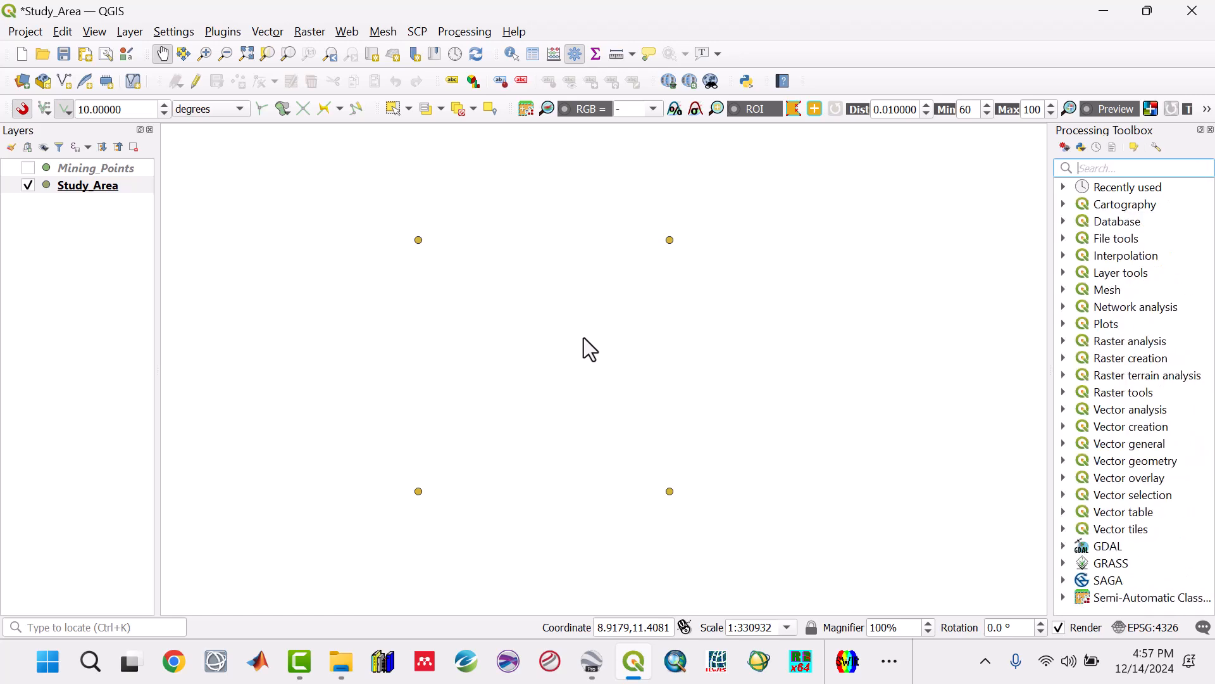
{"action": "type", "text": "points"}
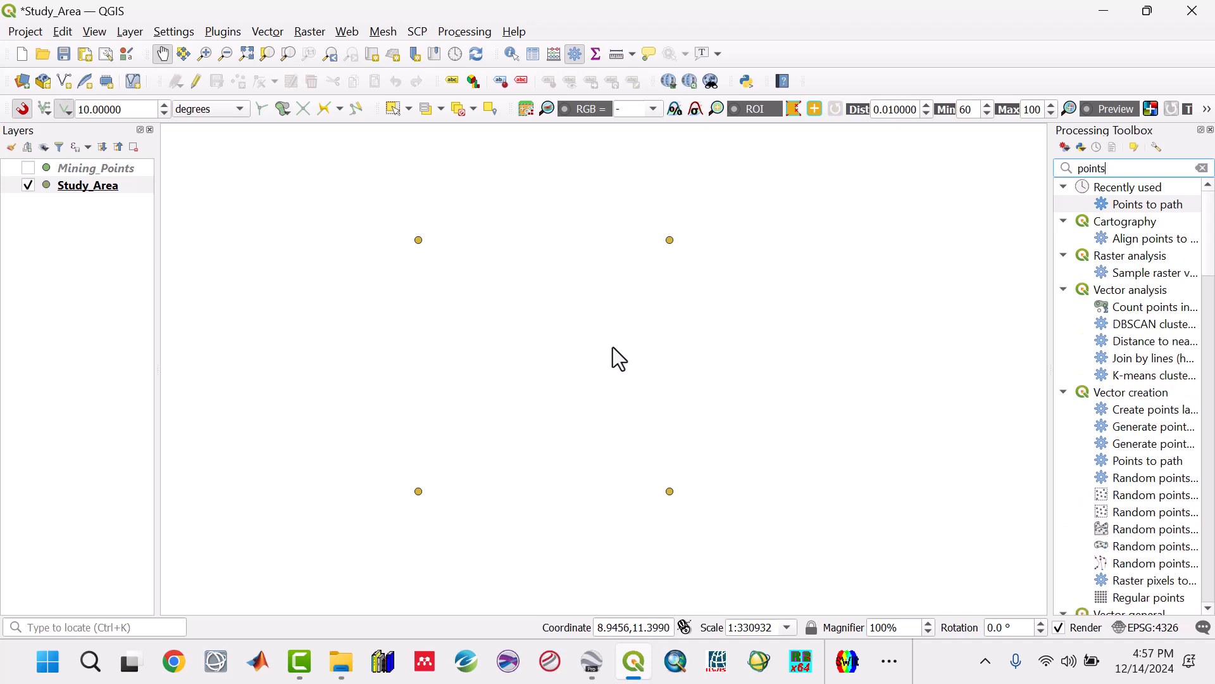
{"action": "double_click", "coordinate": [1135, 206]}
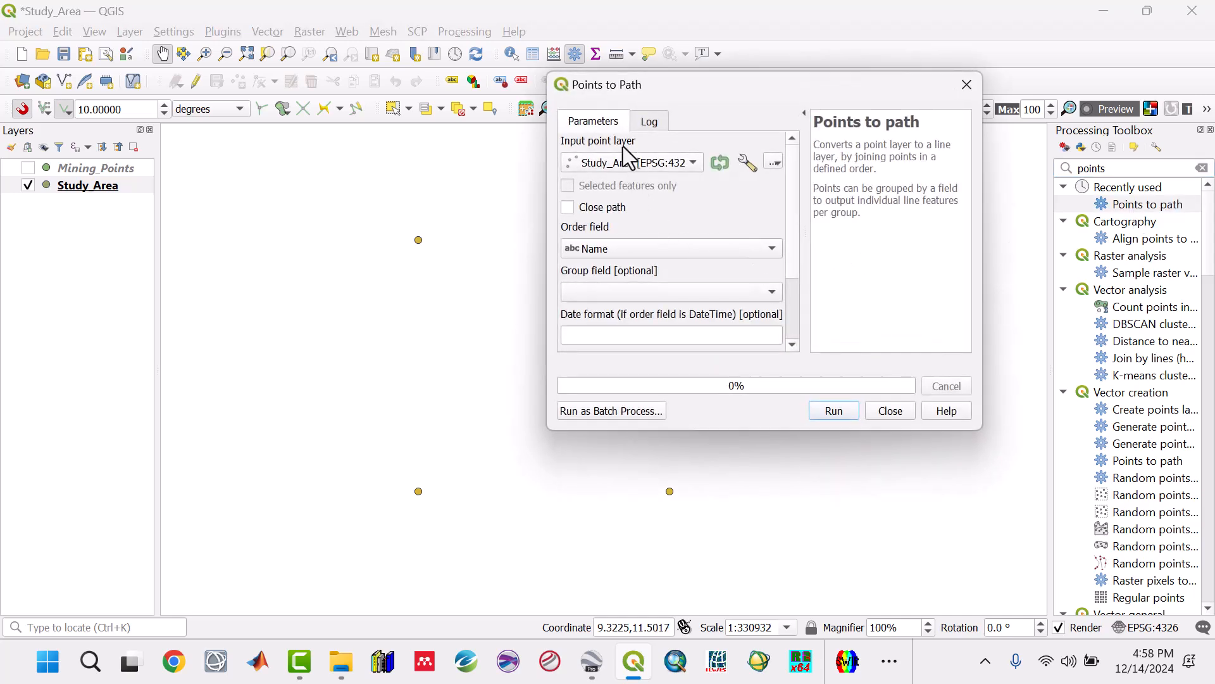
Step: Check the P1 to P4 corner order in Google Earth Pro, and join the Study_Area points into a closed path ordered by Name in QGIS
{"action": "left_click", "coordinate": [592, 661]}
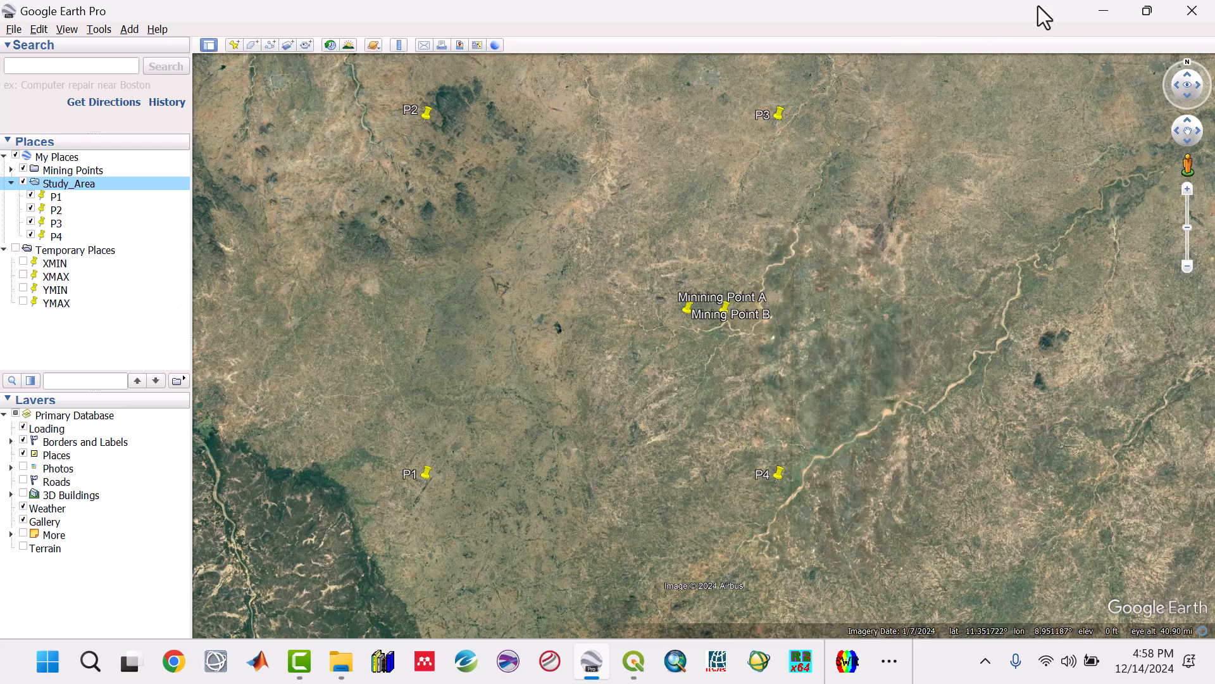
{"action": "left_click", "coordinate": [1102, 10]}
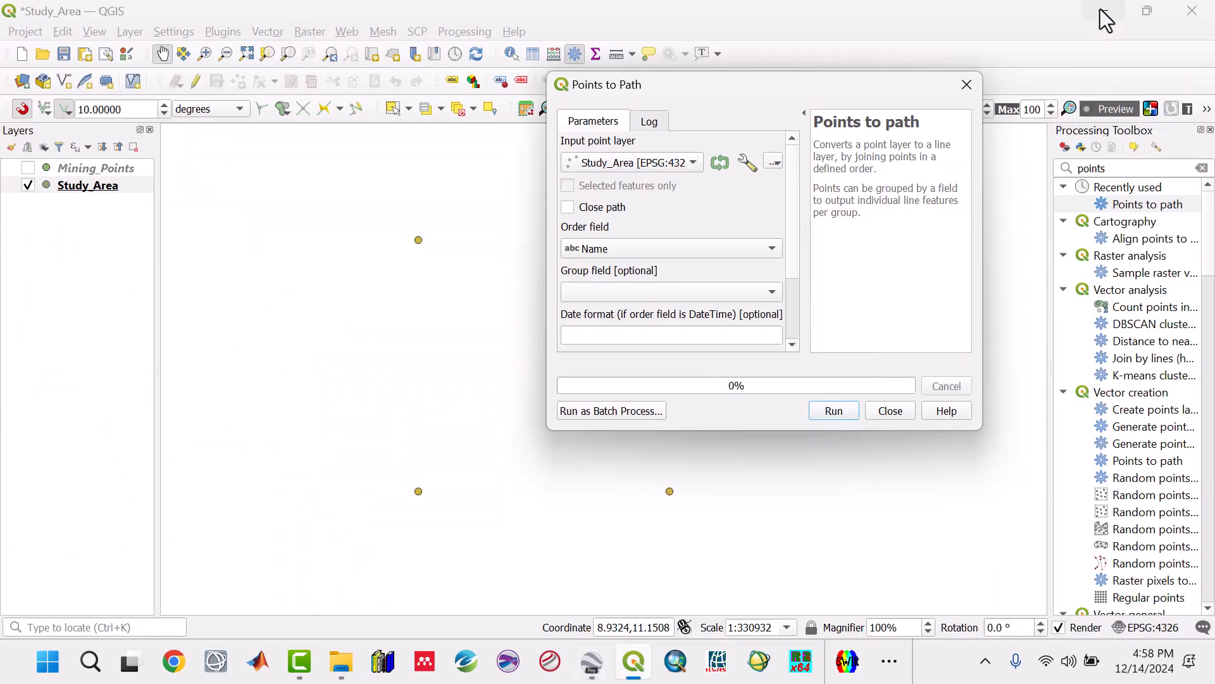
{"action": "left_click", "coordinate": [566, 207]}
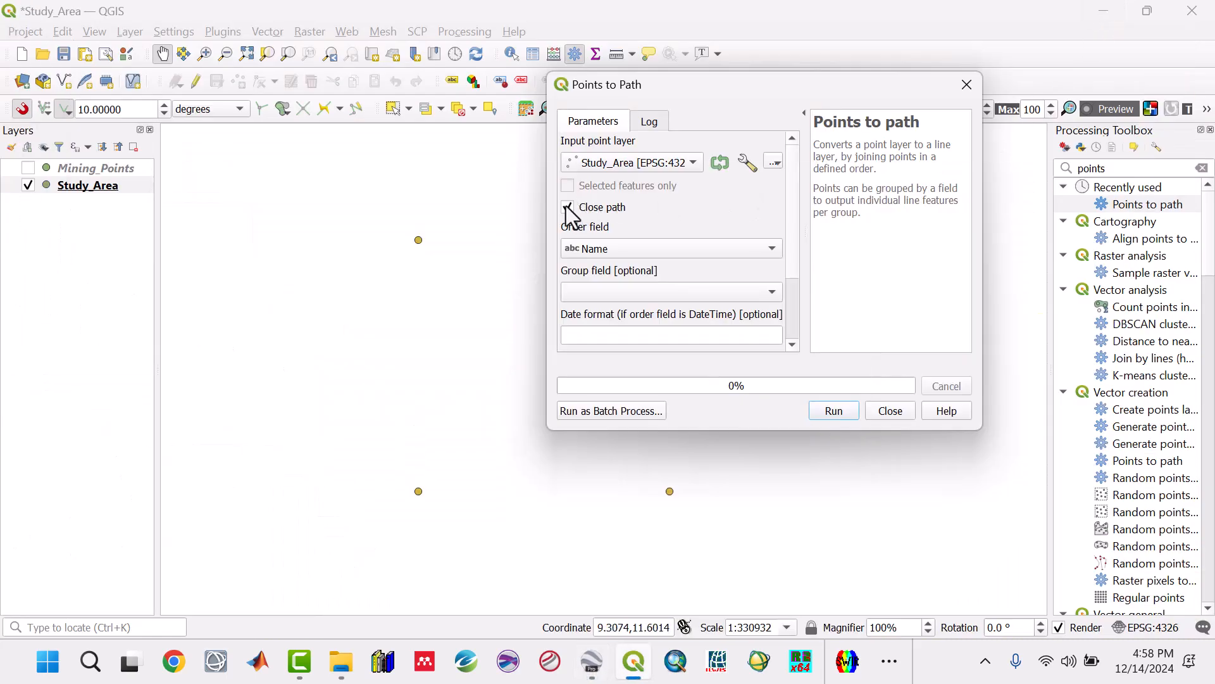
{"action": "left_click", "coordinate": [818, 414]}
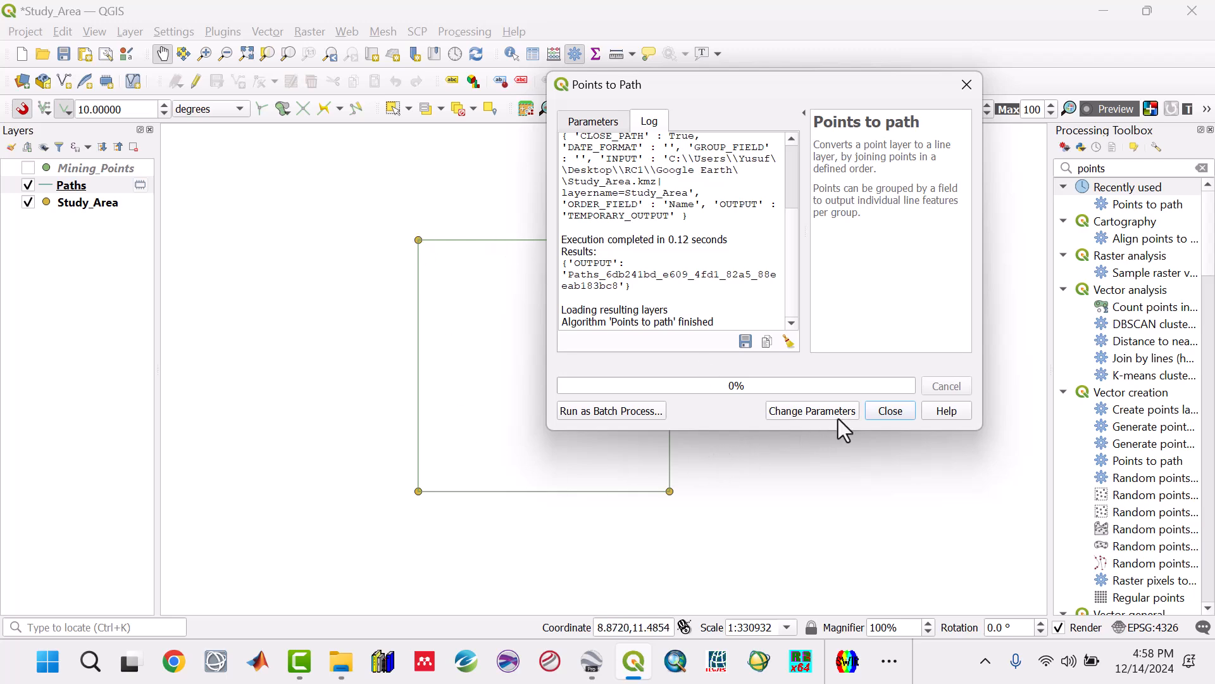
{"action": "left_click", "coordinate": [907, 413]}
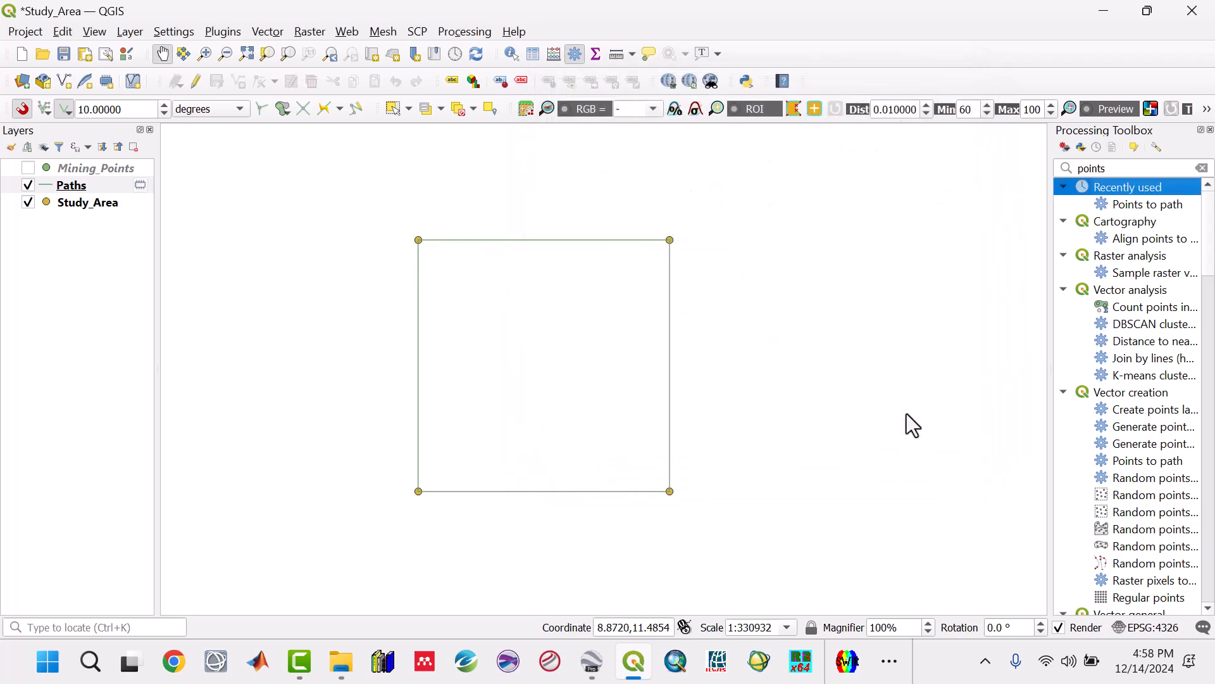
Step: Convert the Paths line layer into a temporary polygon layer with Lines to Polygons
{"action": "left_click", "coordinate": [264, 32]}
{"action": "mouse_move", "coordinate": [280, 68]}
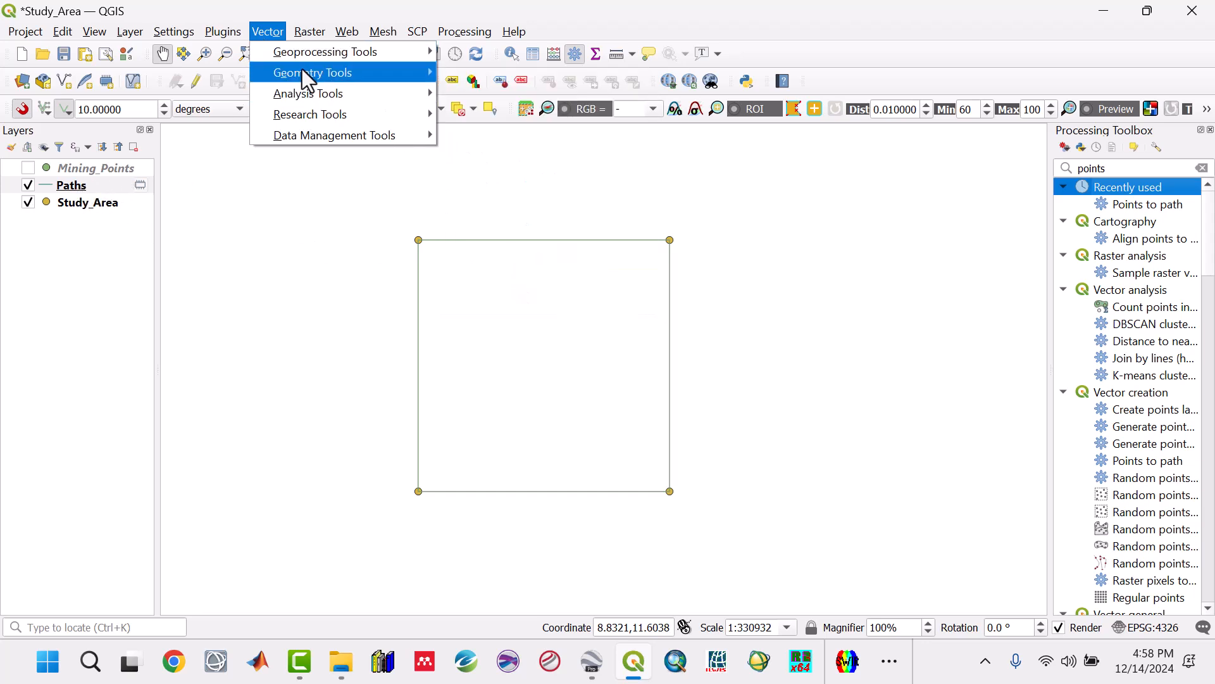
{"action": "left_click", "coordinate": [498, 280]}
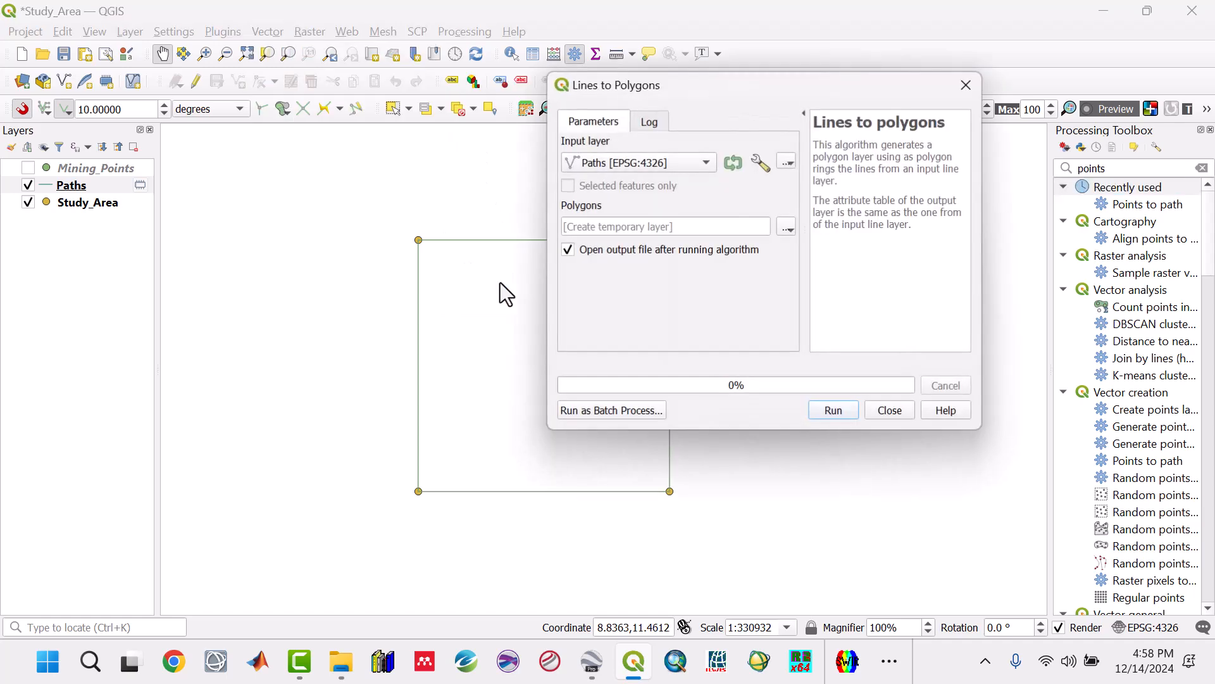
{"action": "left_click", "coordinate": [821, 412]}
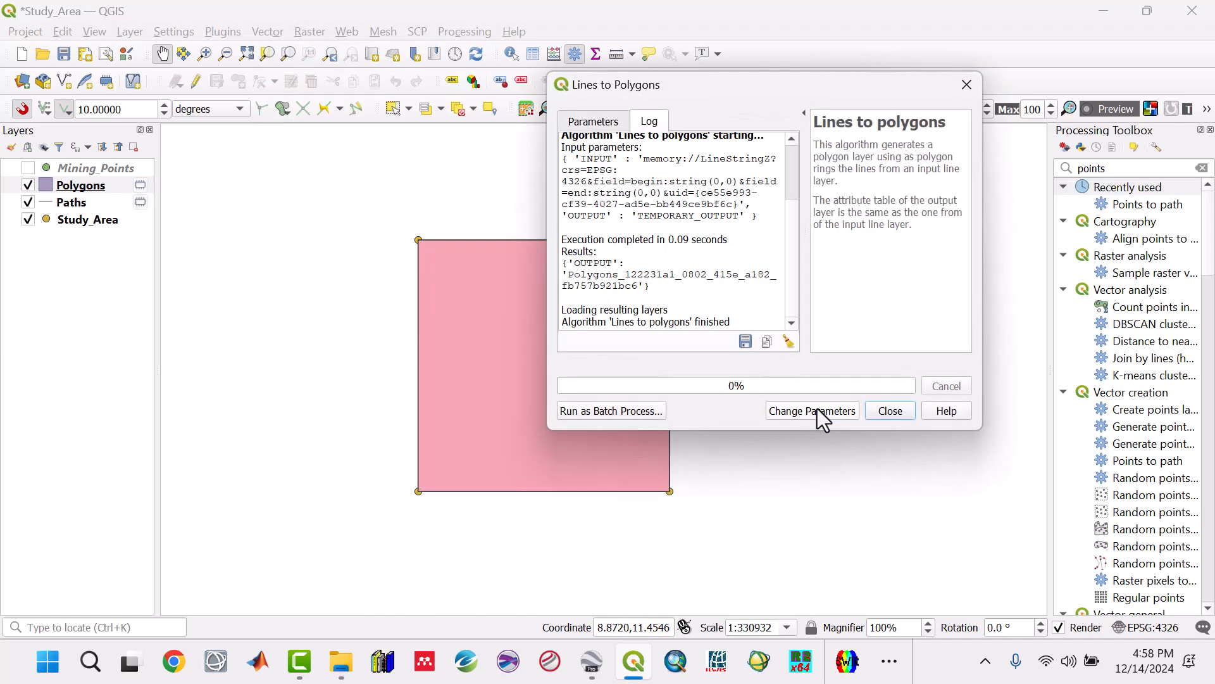
{"action": "left_click_drag", "start_coordinate": [666, 82], "coordinate": [703, 104]}
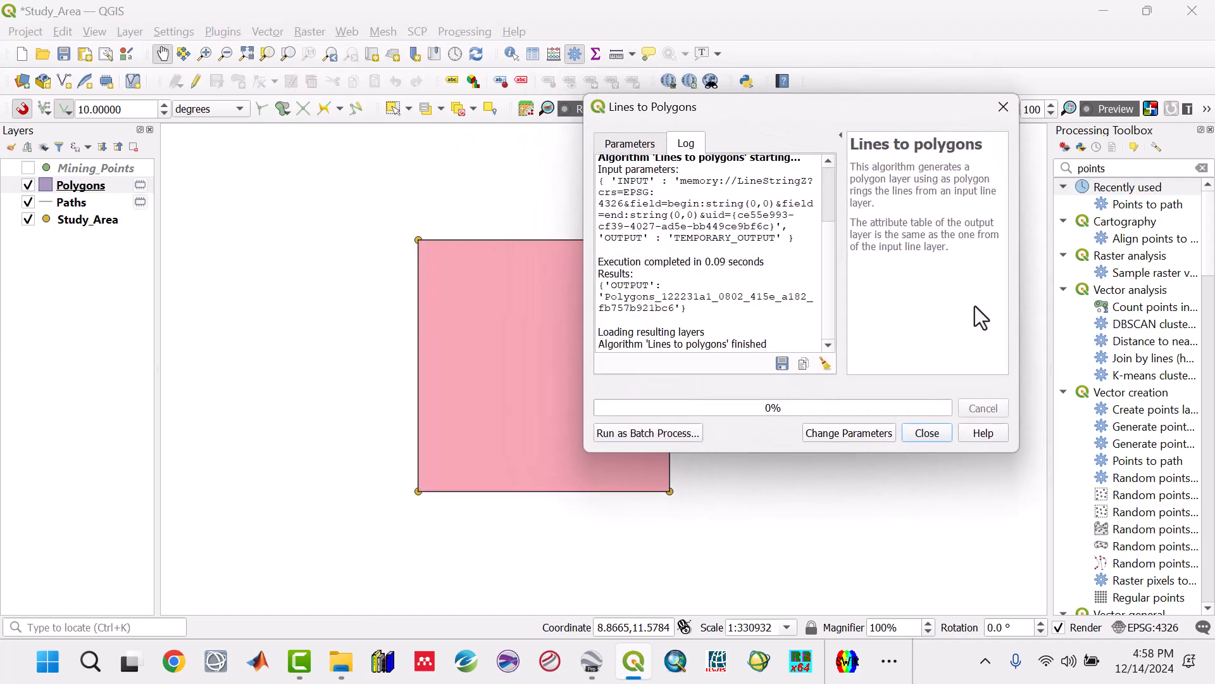
{"action": "left_click", "coordinate": [933, 430]}
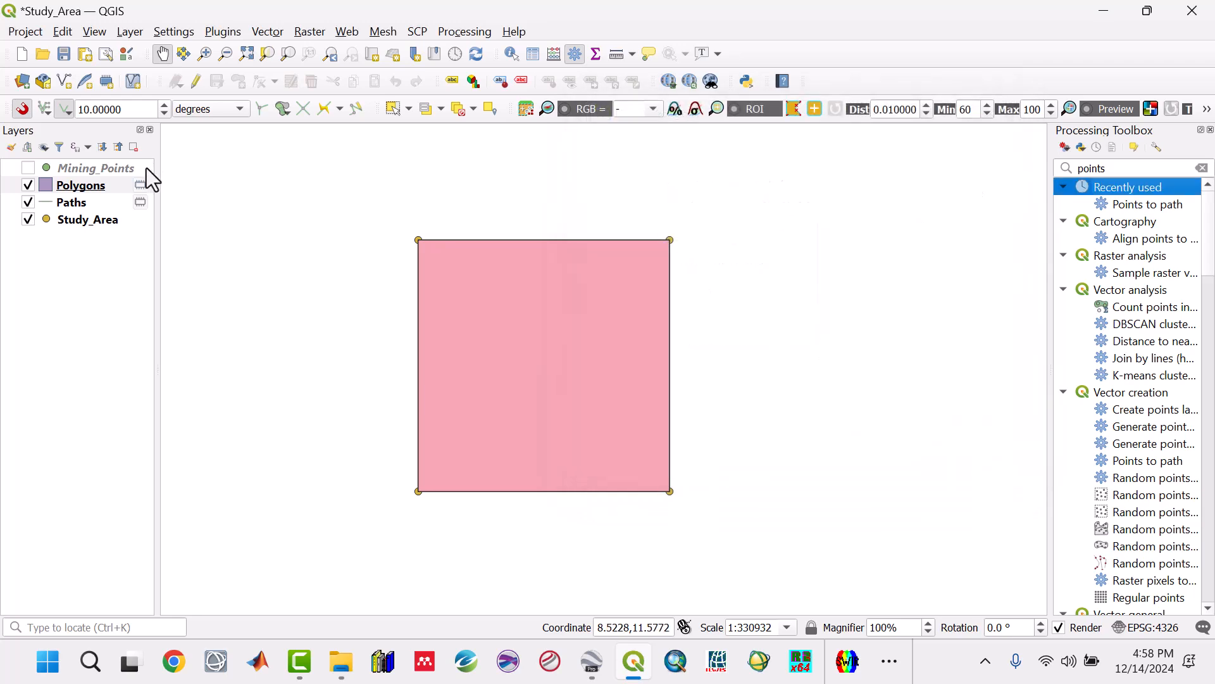
Step: Remove the Paths layer from the project
{"action": "right_click", "coordinate": [79, 200]}
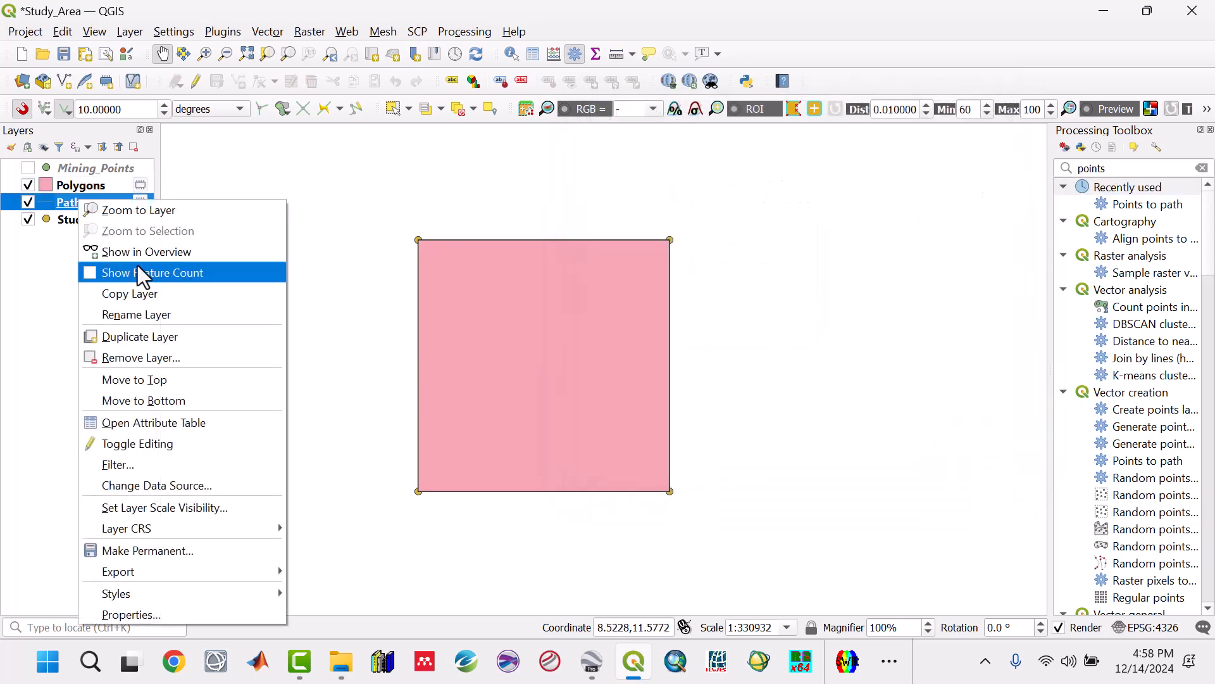
{"action": "left_click", "coordinate": [152, 364]}
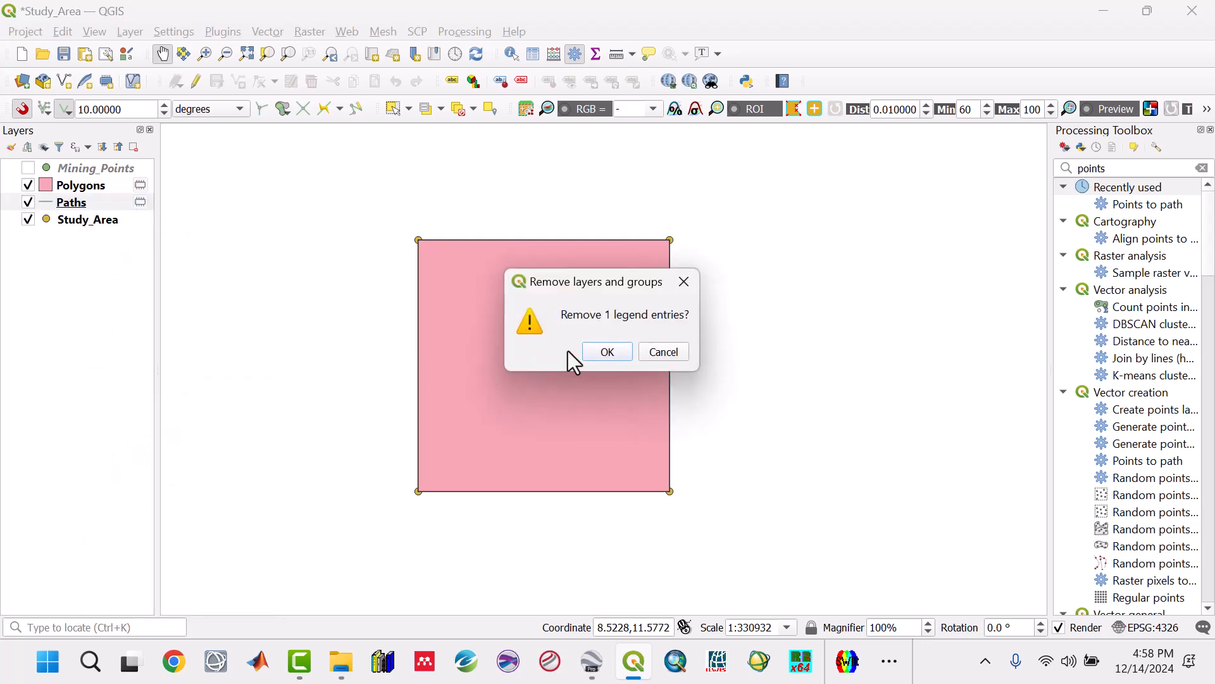
{"action": "left_click", "coordinate": [606, 352]}
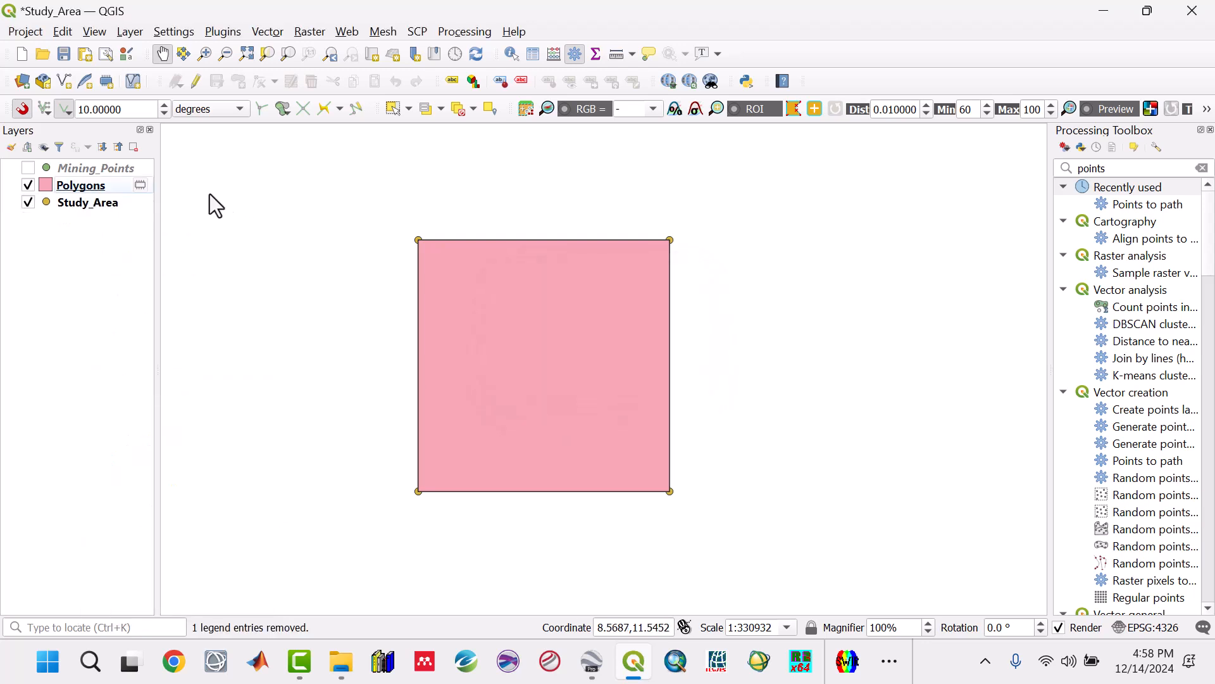
Step: Remove the Study_Area point layer from the project and save the project
{"action": "left_click", "coordinate": [74, 189]}
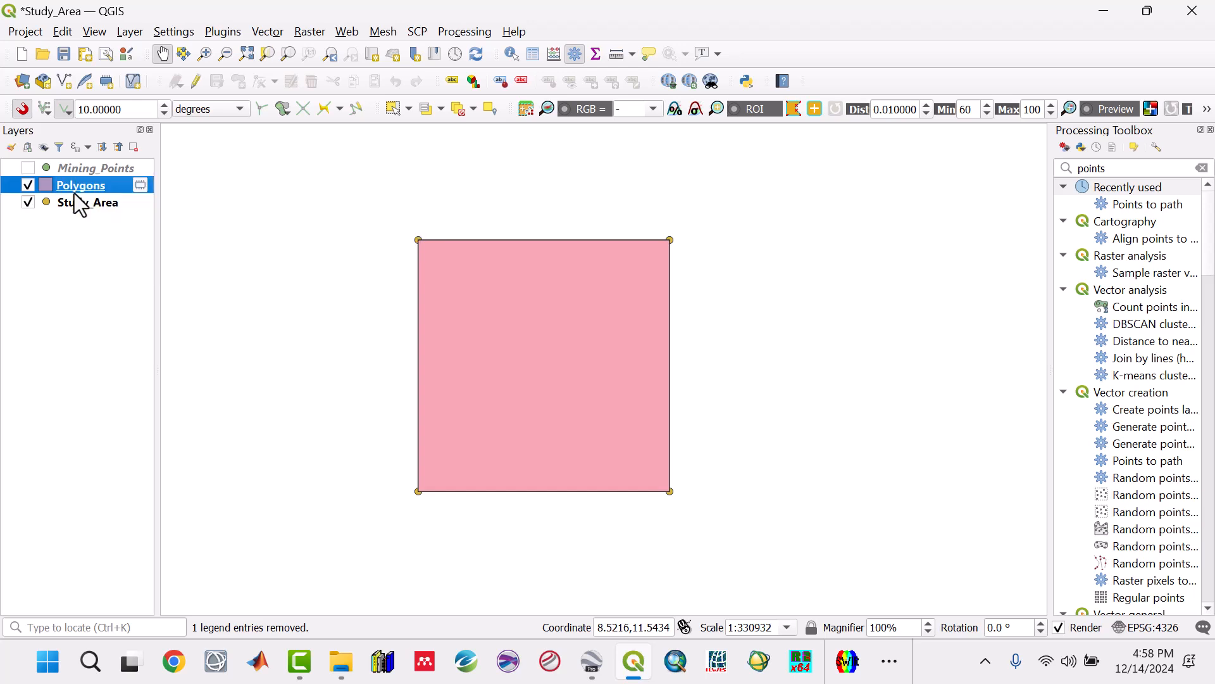
{"action": "left_click", "coordinate": [77, 207]}
{"action": "right_click", "coordinate": [77, 206]}
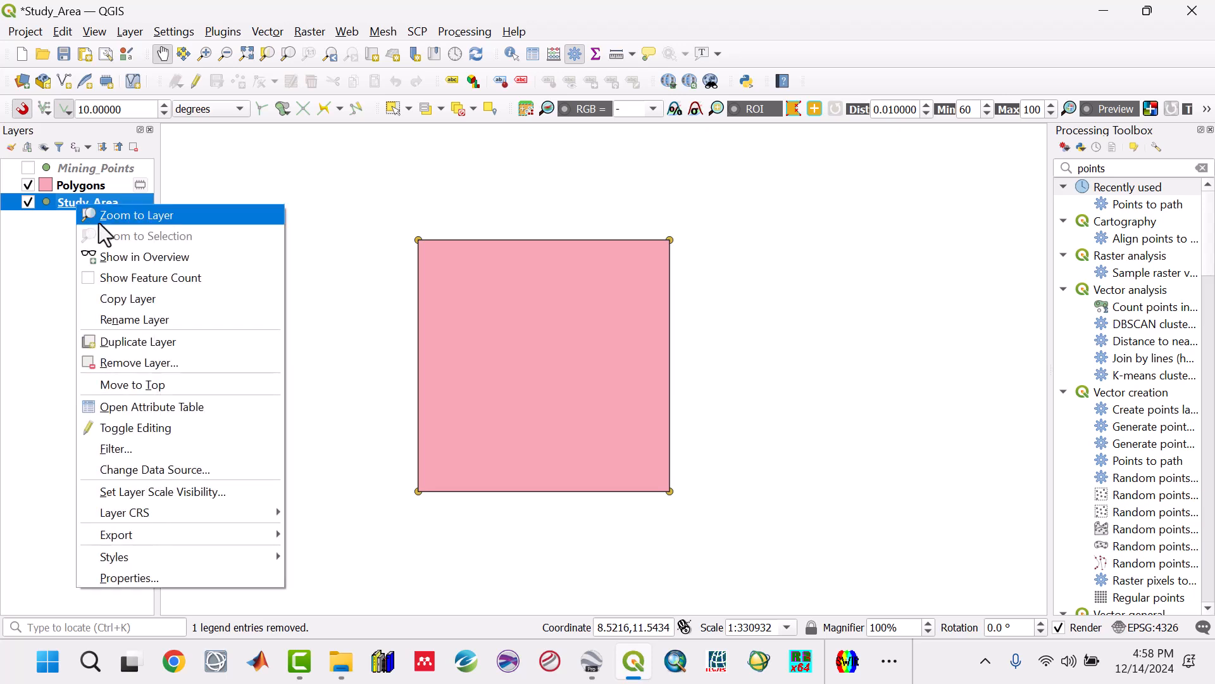
{"action": "left_click", "coordinate": [154, 362]}
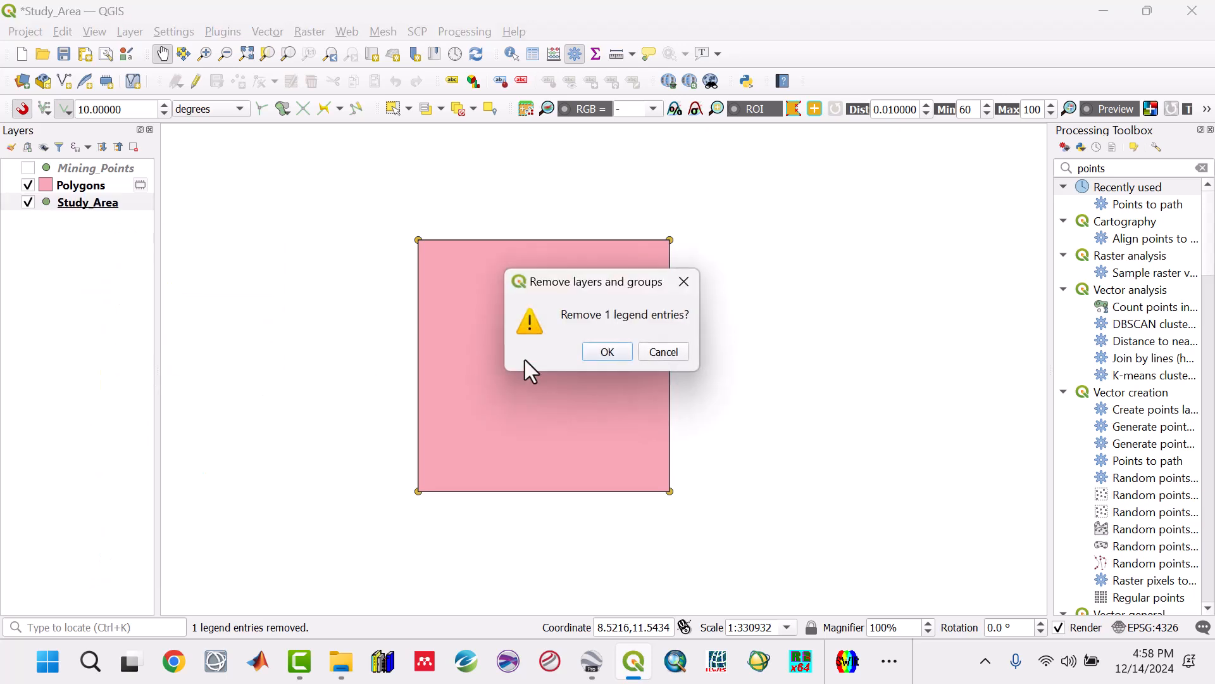
{"action": "left_click", "coordinate": [625, 352]}
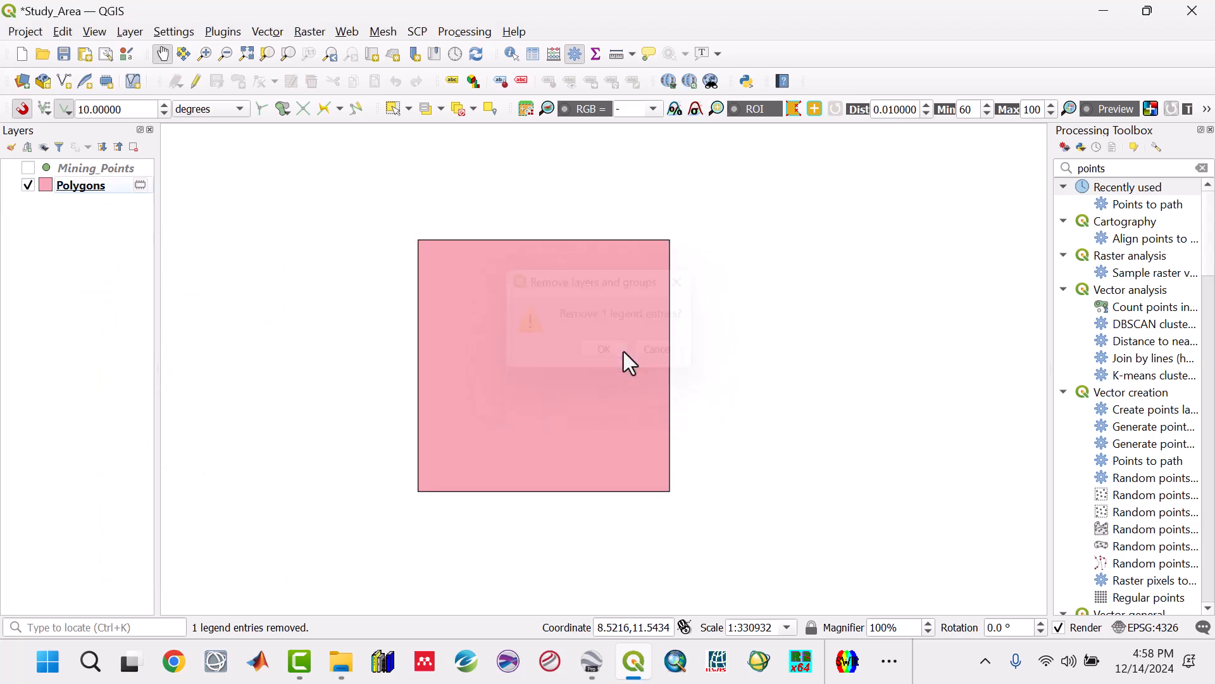
{"action": "left_click", "coordinate": [63, 54]}
Step: Export the Polygons layer as the ESRI Shapefile Study_Area in the RC1 Shapefiles folder with CRS EPSG:4326 - WGS 84
{"action": "right_click", "coordinate": [79, 188]}
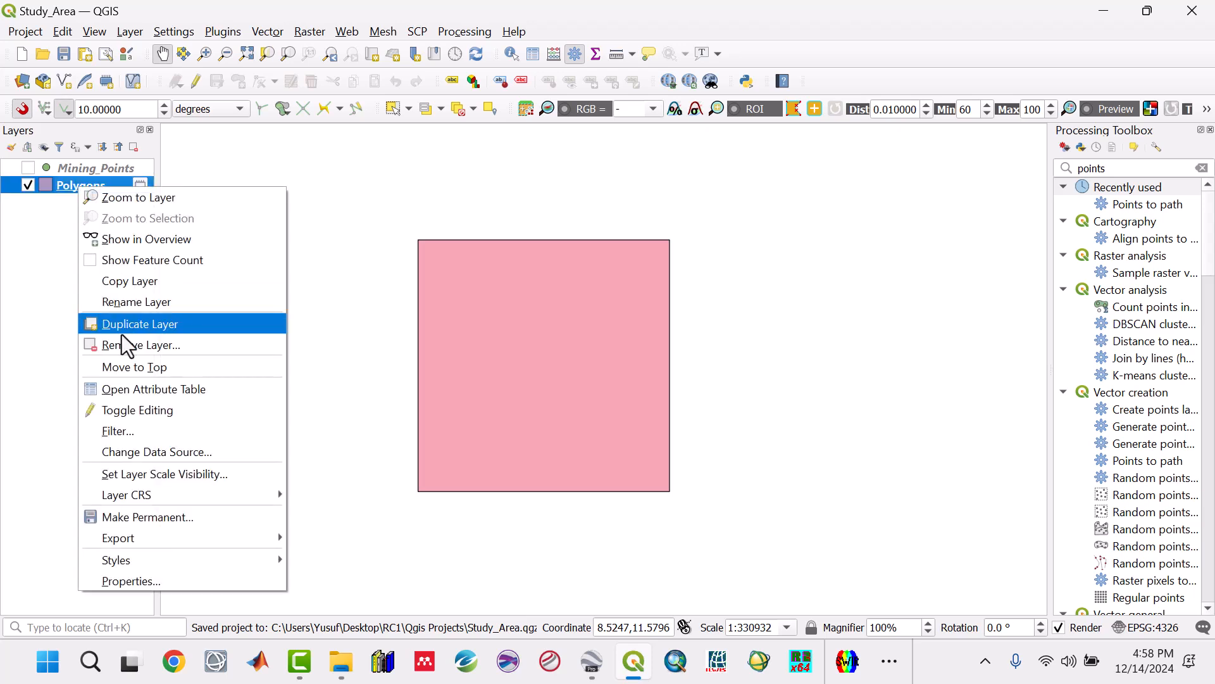
{"action": "mouse_move", "coordinate": [150, 532]}
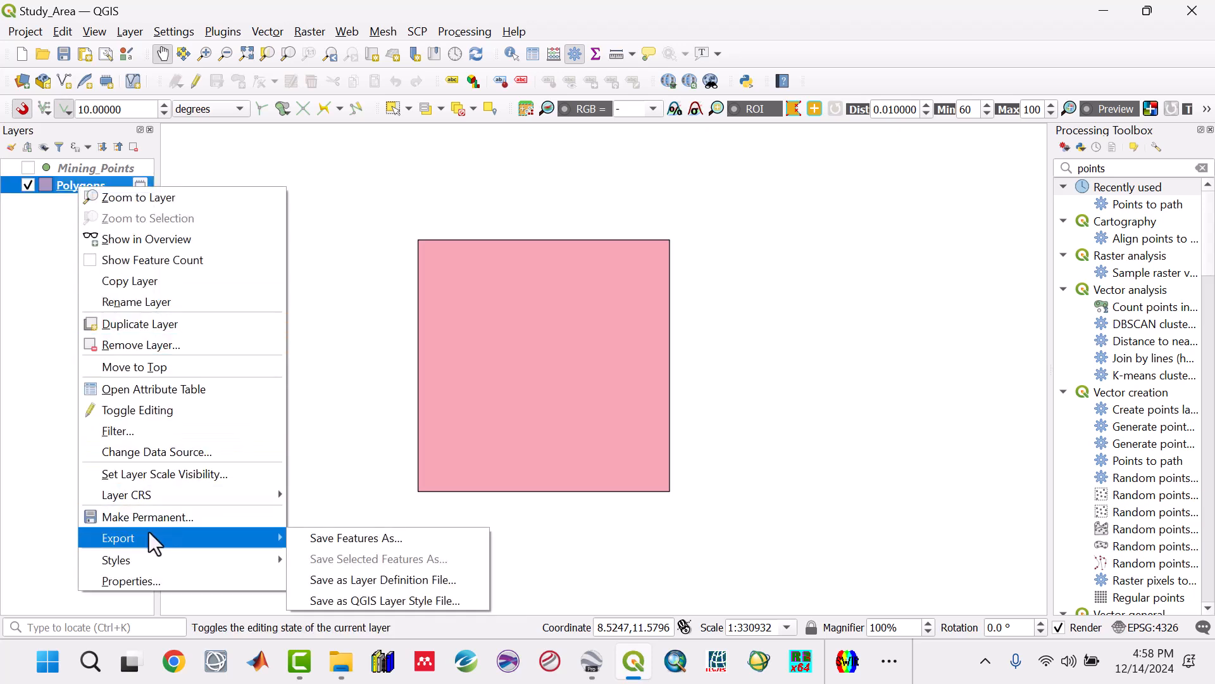
{"action": "left_click", "coordinate": [339, 542]}
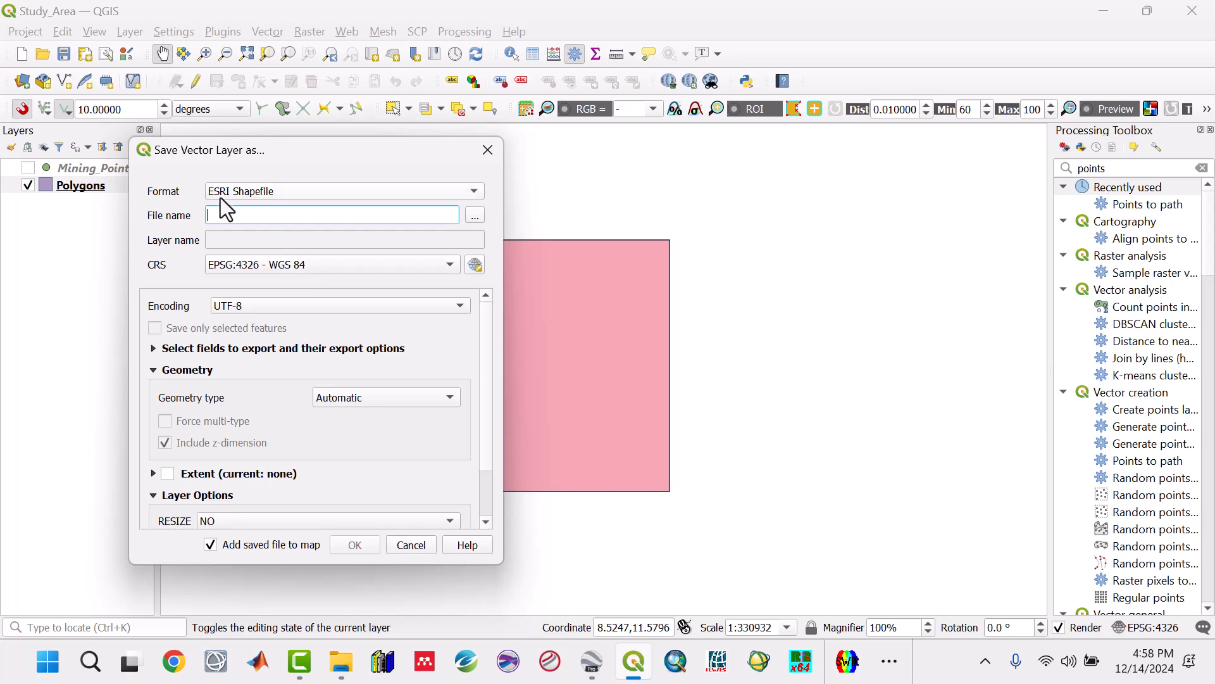
{"action": "left_click", "coordinate": [474, 215]}
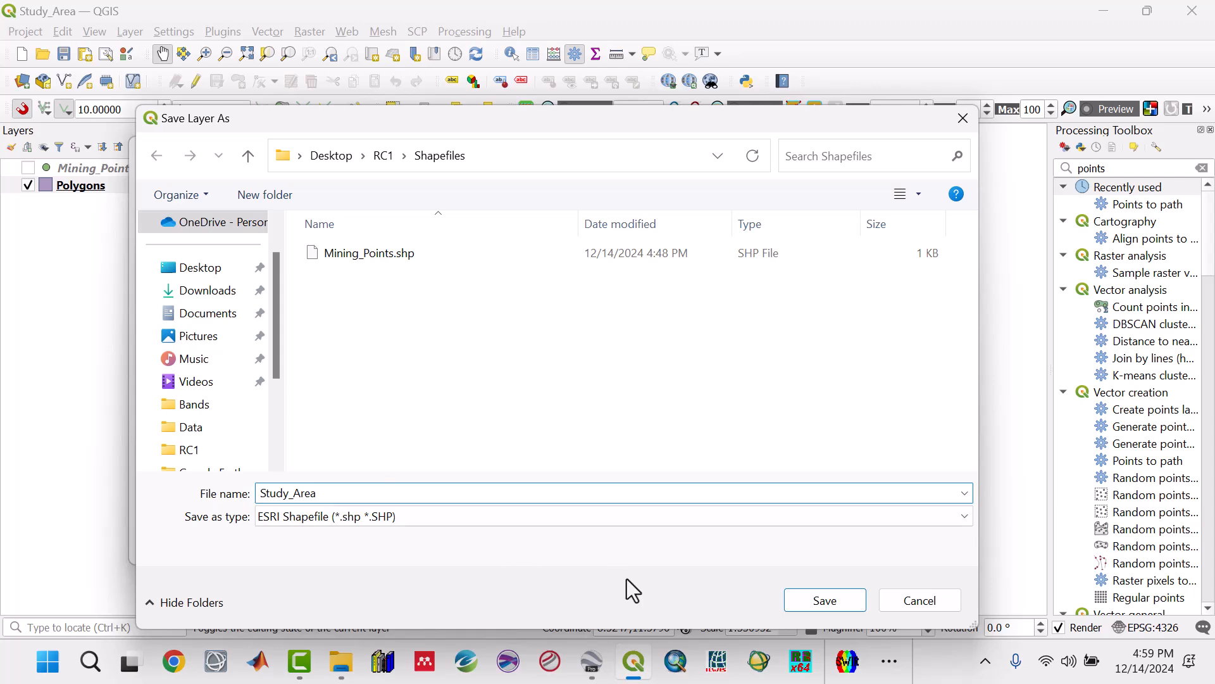
{"action": "left_click", "coordinate": [805, 606]}
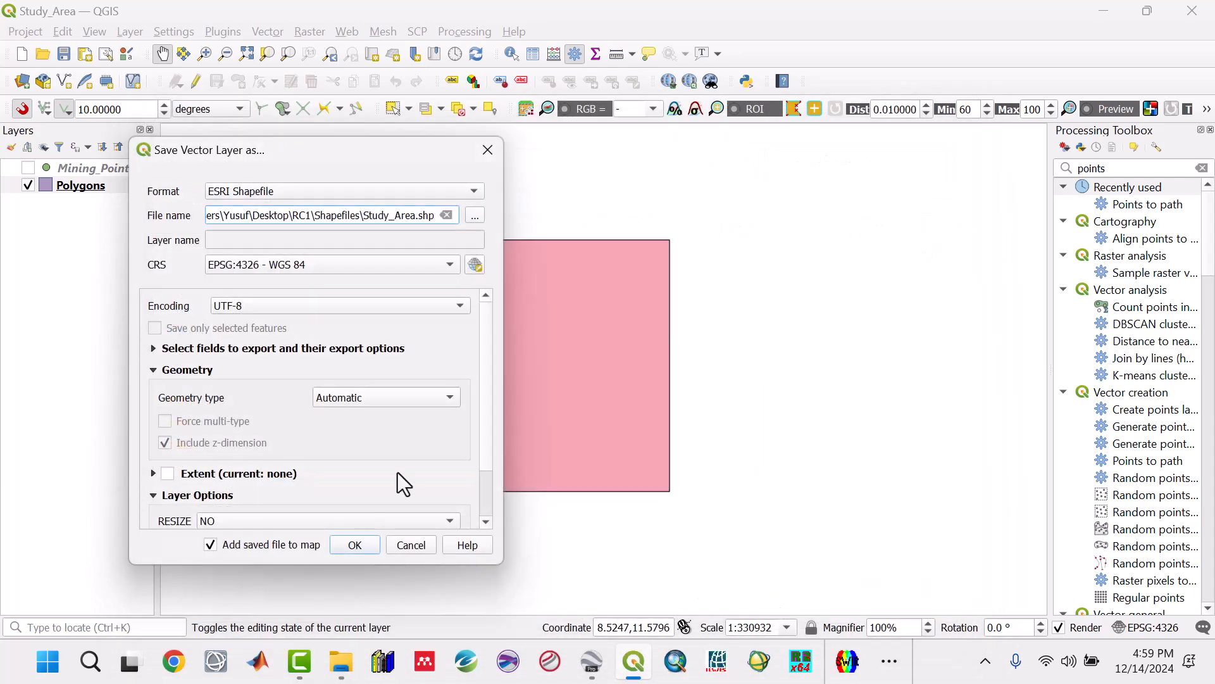
{"action": "left_click", "coordinate": [371, 543]}
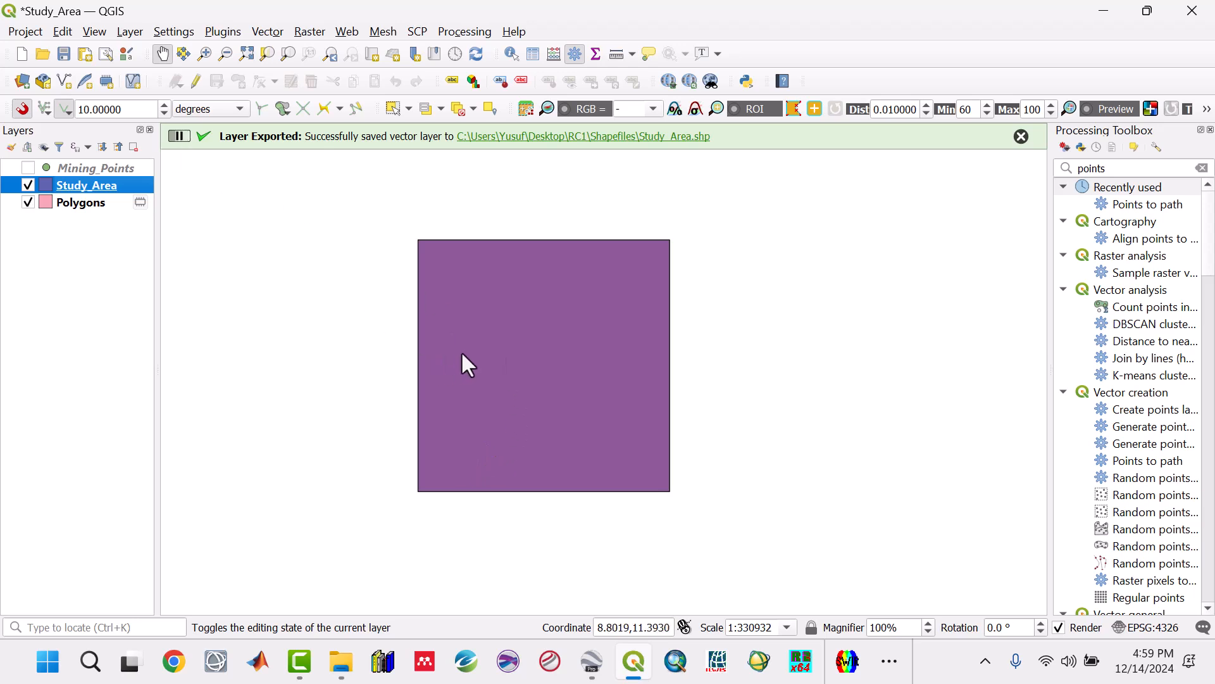
Step: Remove the temporary Polygons layer from the project
{"action": "left_click_drag", "start_coordinate": [462, 354], "coordinate": [464, 346]}
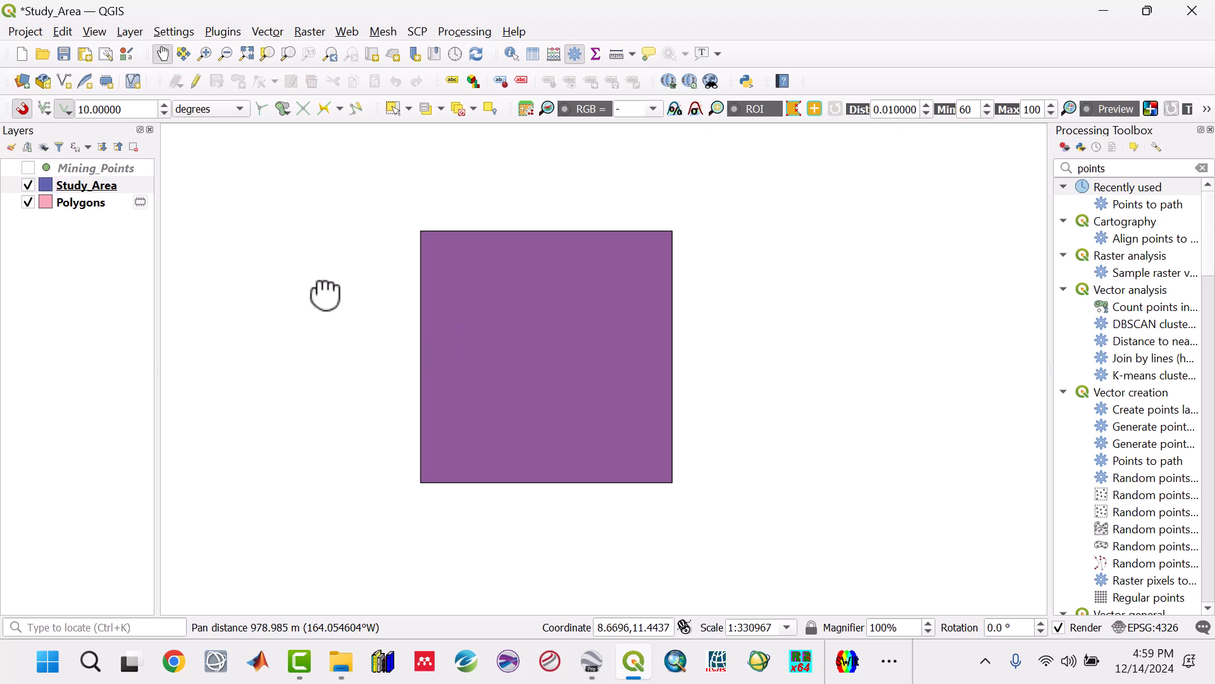
{"action": "left_click", "coordinate": [88, 204]}
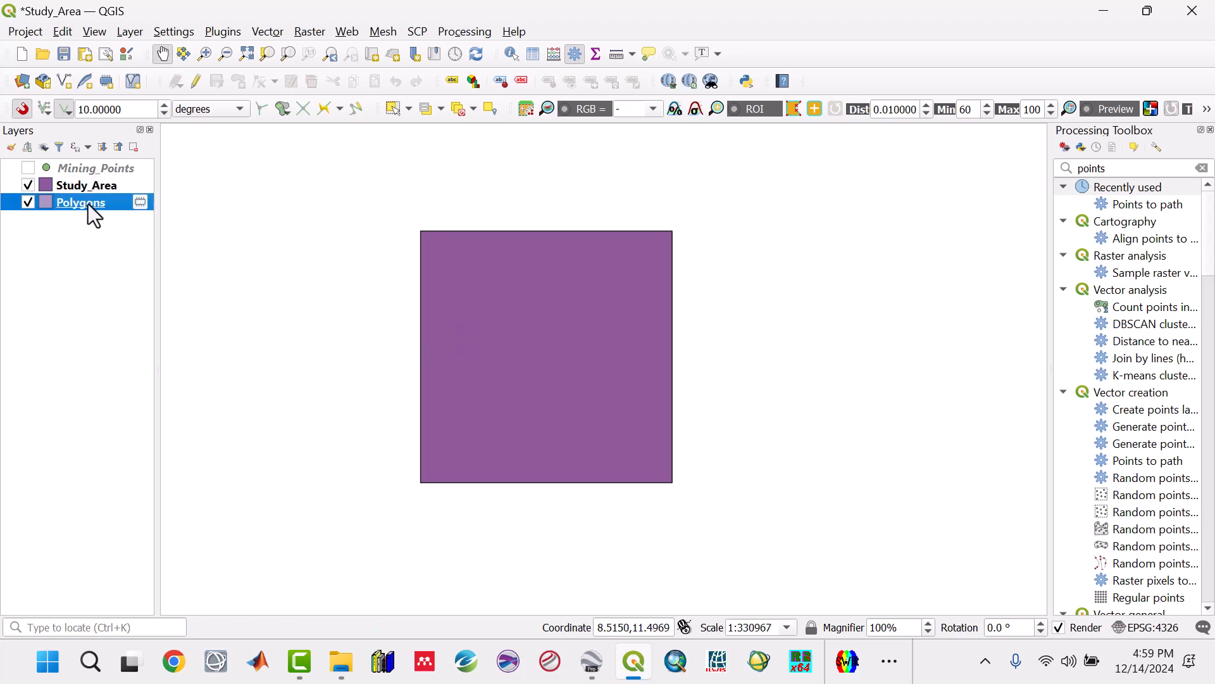
{"action": "right_click", "coordinate": [88, 203]}
{"action": "left_click", "coordinate": [139, 361]}
{"action": "left_click", "coordinate": [605, 352]}
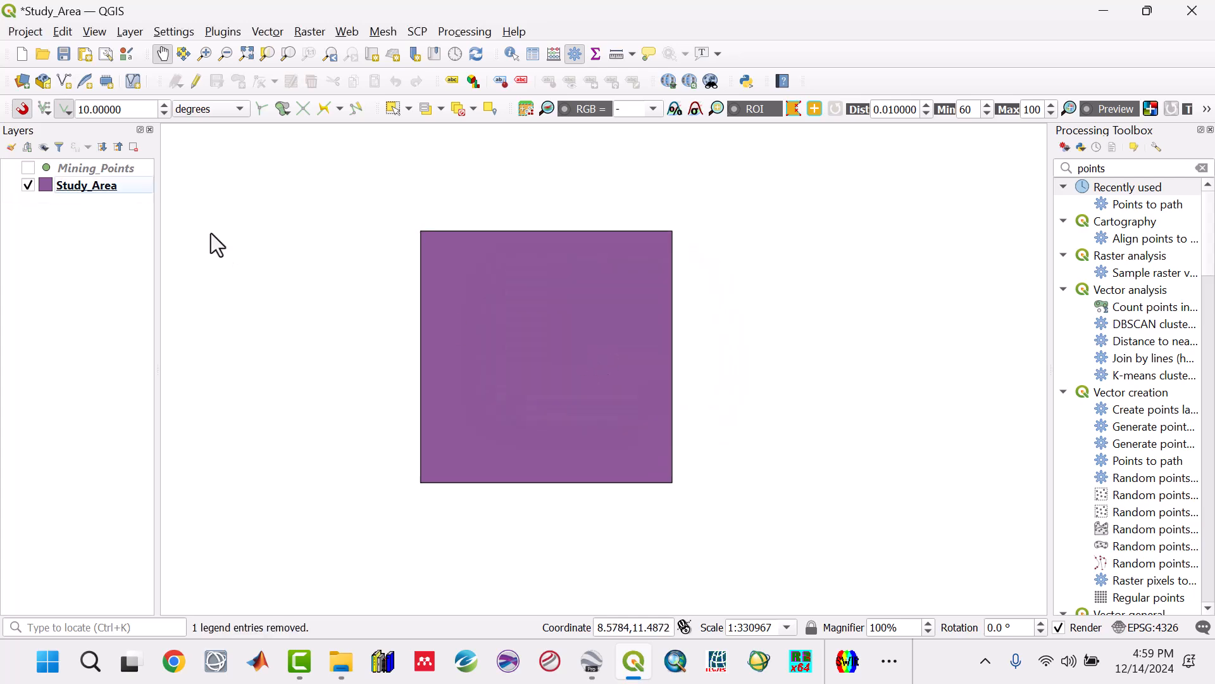
Step: Assign the Study_Area layer the project CRS, EPSG:4326 - WGS 84, in its layer properties
{"action": "left_click", "coordinate": [65, 186]}
{"action": "double_click", "coordinate": [66, 186]}
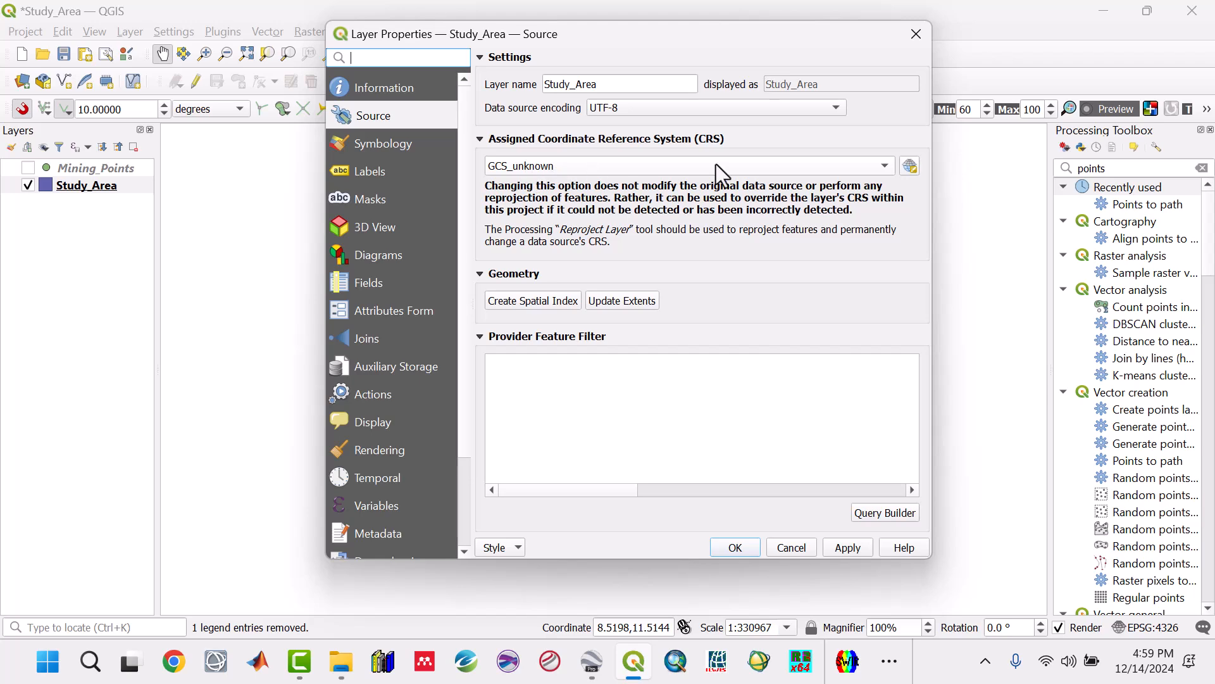
{"action": "left_click", "coordinate": [742, 169]}
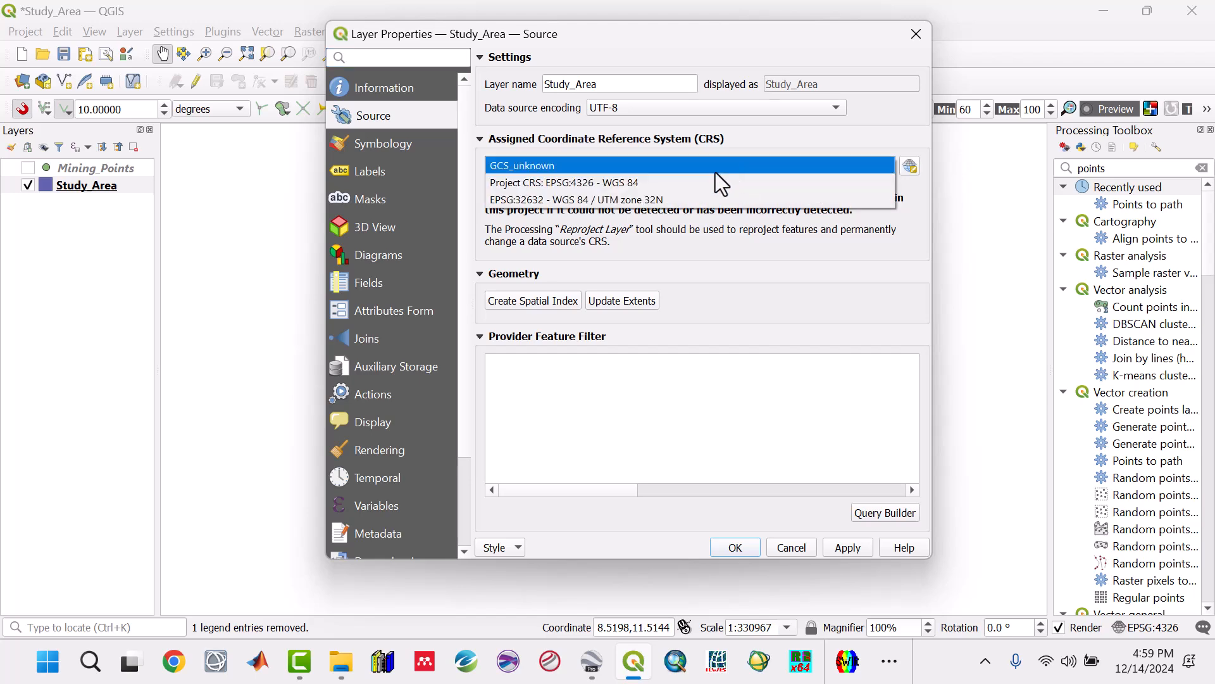
{"action": "left_click", "coordinate": [640, 182]}
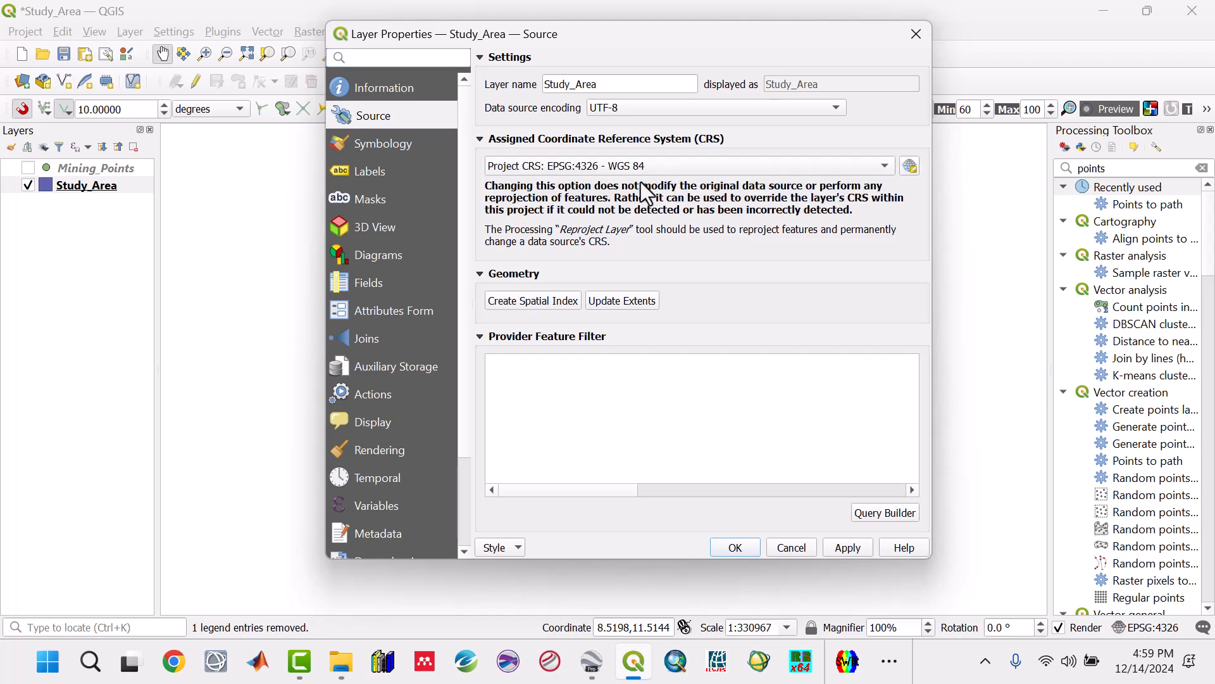
{"action": "left_click", "coordinate": [846, 548]}
Step: Style the Study_Area polygon's simple fill with No Brush and a red stroke 0.36 mm wide
{"action": "left_click", "coordinate": [405, 145]}
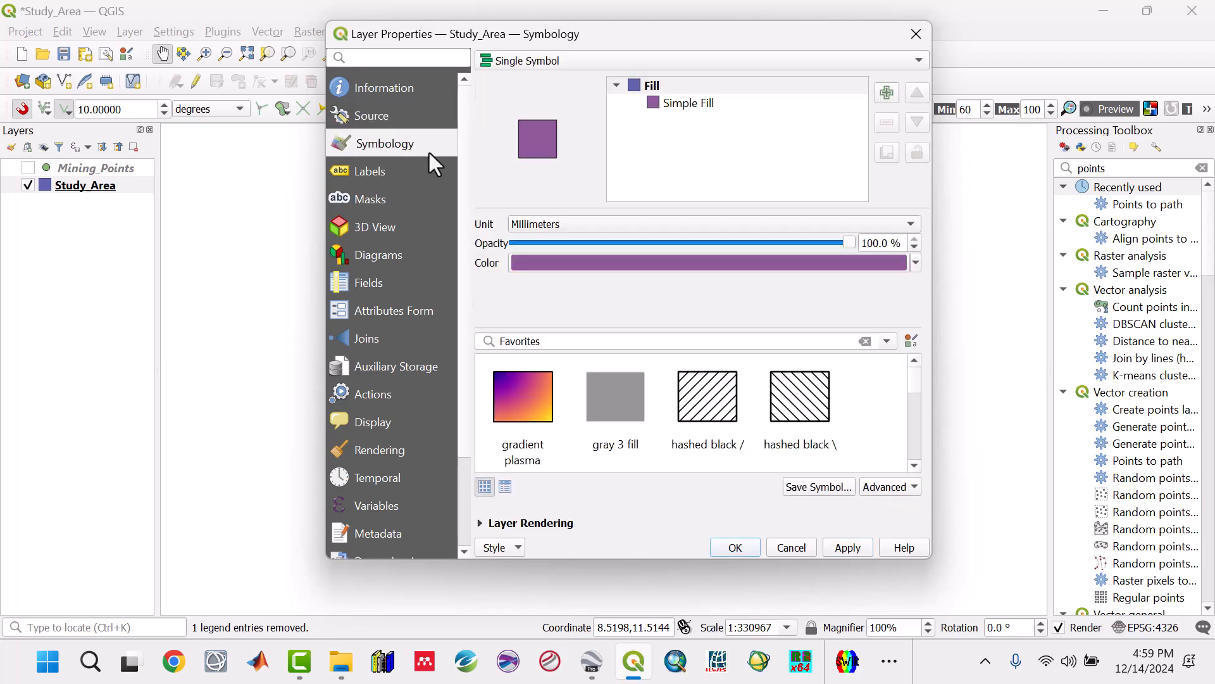
{"action": "left_click", "coordinate": [683, 102]}
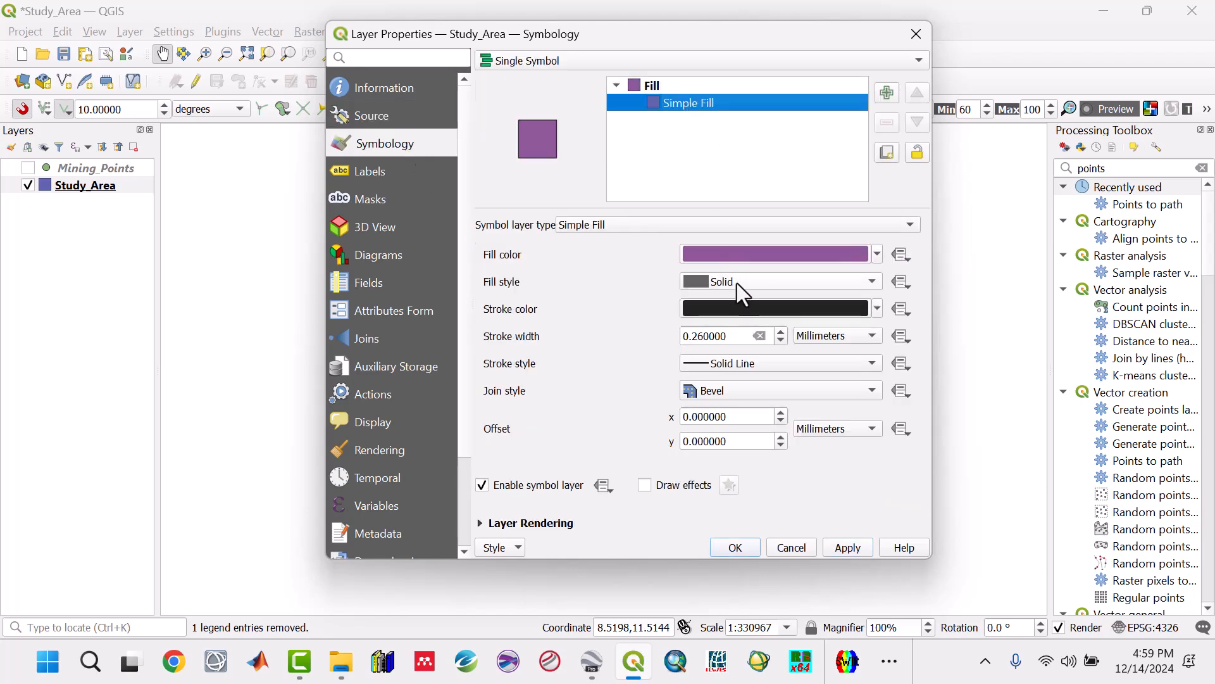
{"action": "left_click", "coordinate": [737, 283]}
{"action": "left_click", "coordinate": [734, 299]}
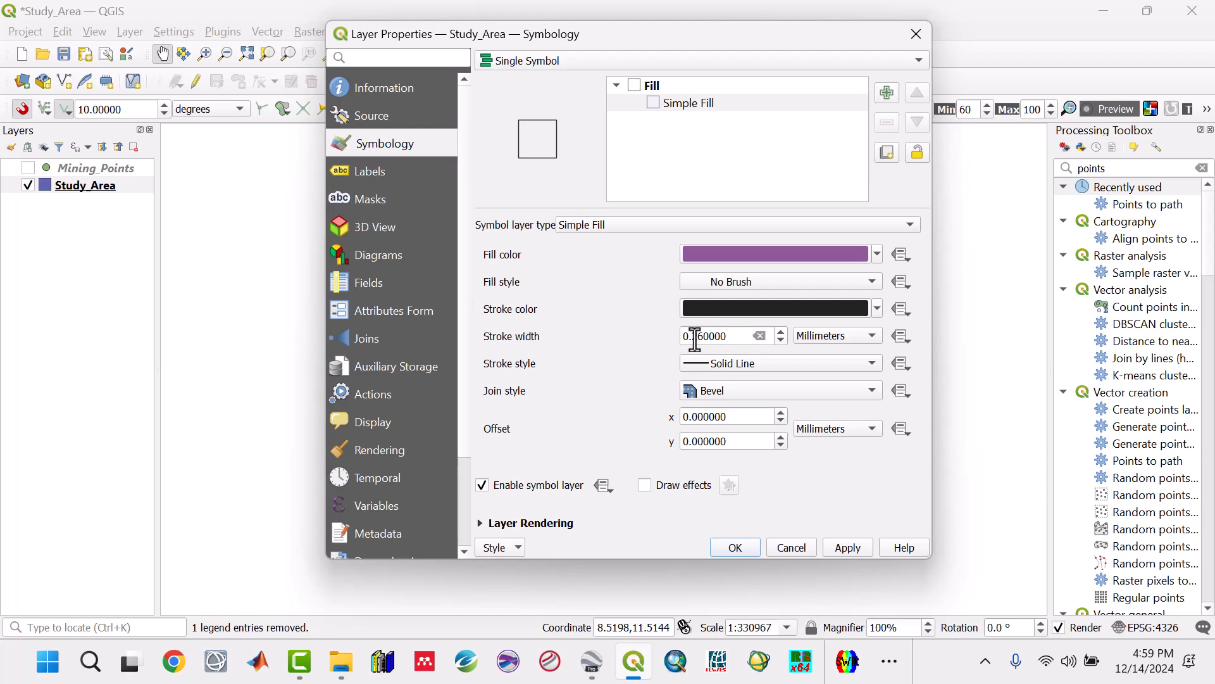
{"action": "left_click_drag", "start_coordinate": [692, 339], "coordinate": [697, 338]}
{"action": "type", "text": "3"}
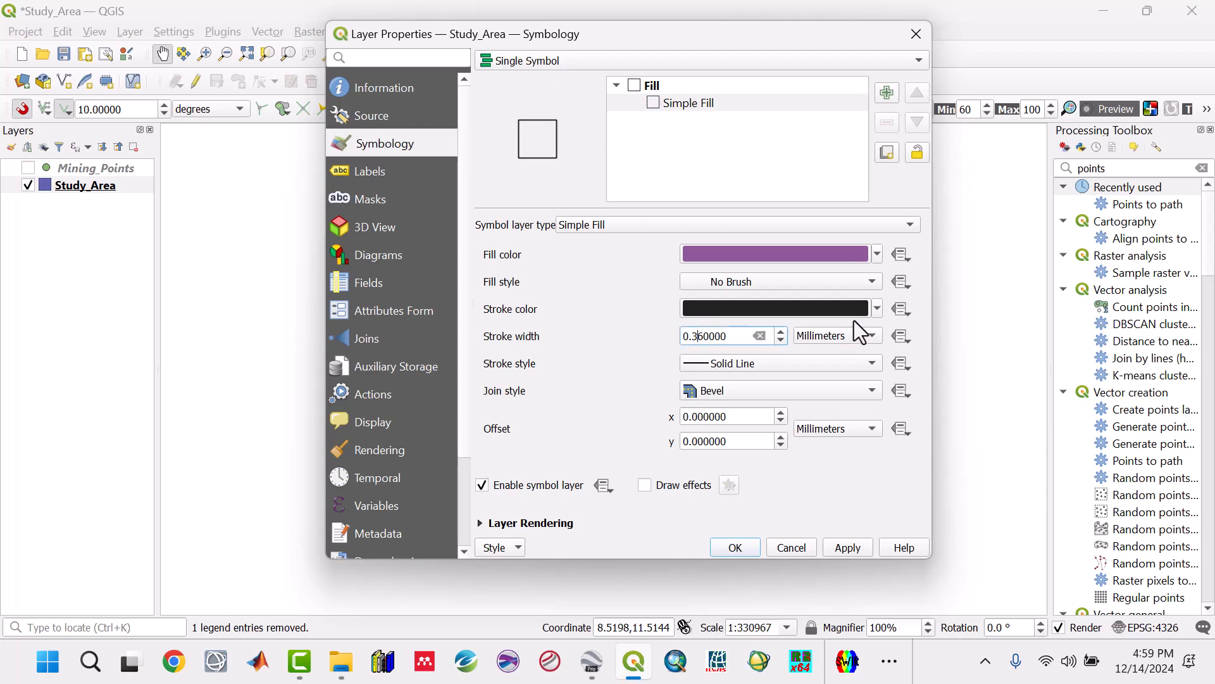
{"action": "left_click", "coordinate": [877, 309]}
{"action": "left_click", "coordinate": [696, 265]}
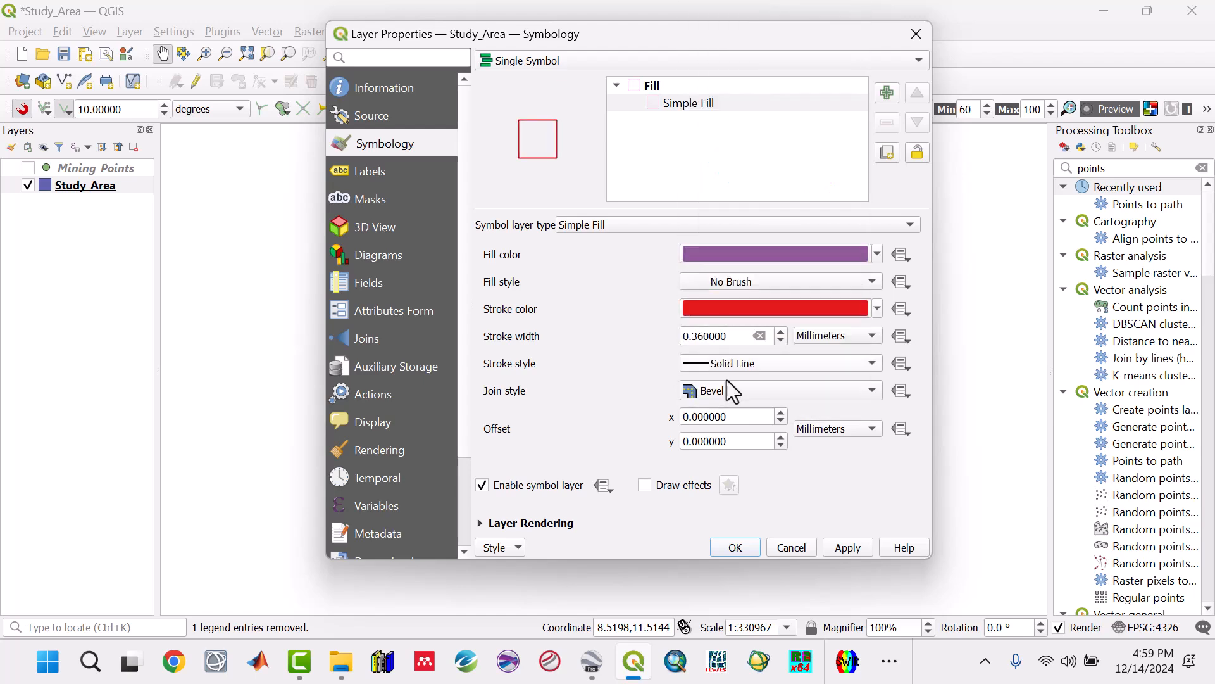
{"action": "left_click", "coordinate": [846, 550]}
{"action": "left_click", "coordinate": [734, 547]}
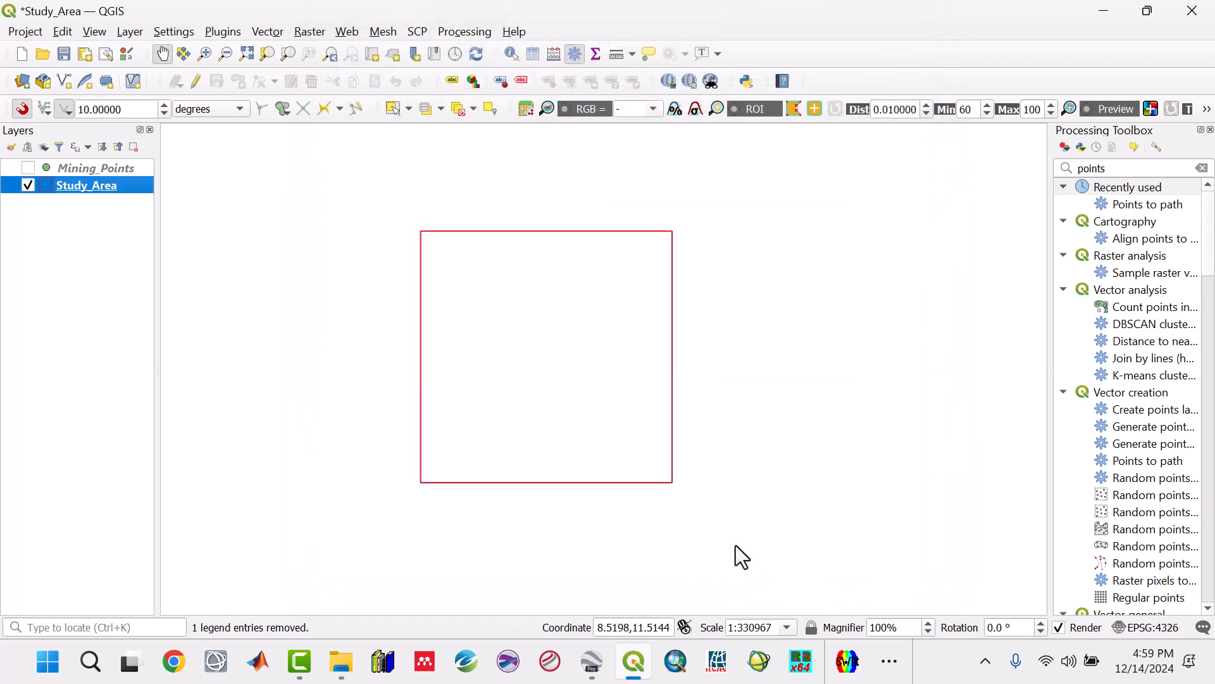
Step: Zoom to the Study_Area layer, show the Mining_Points layer, and save the project
{"action": "right_click", "coordinate": [97, 189]}
{"action": "left_click", "coordinate": [127, 201]}
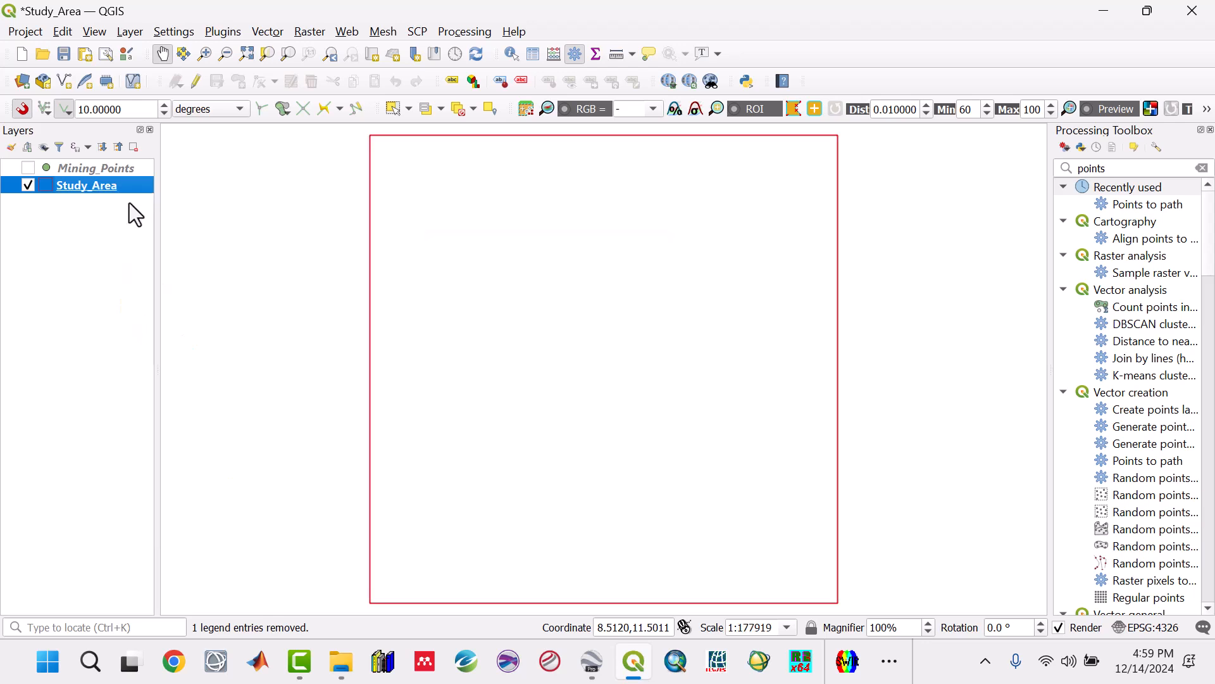
{"action": "left_click", "coordinate": [29, 169]}
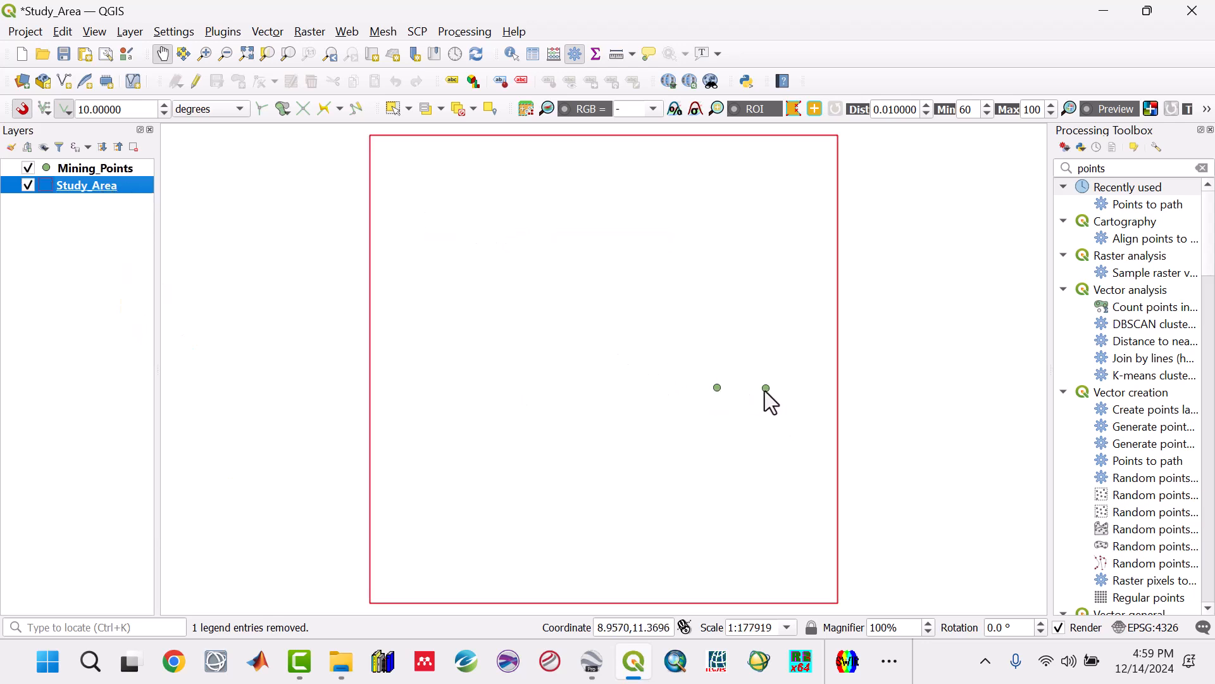
{"action": "left_click", "coordinate": [66, 53]}
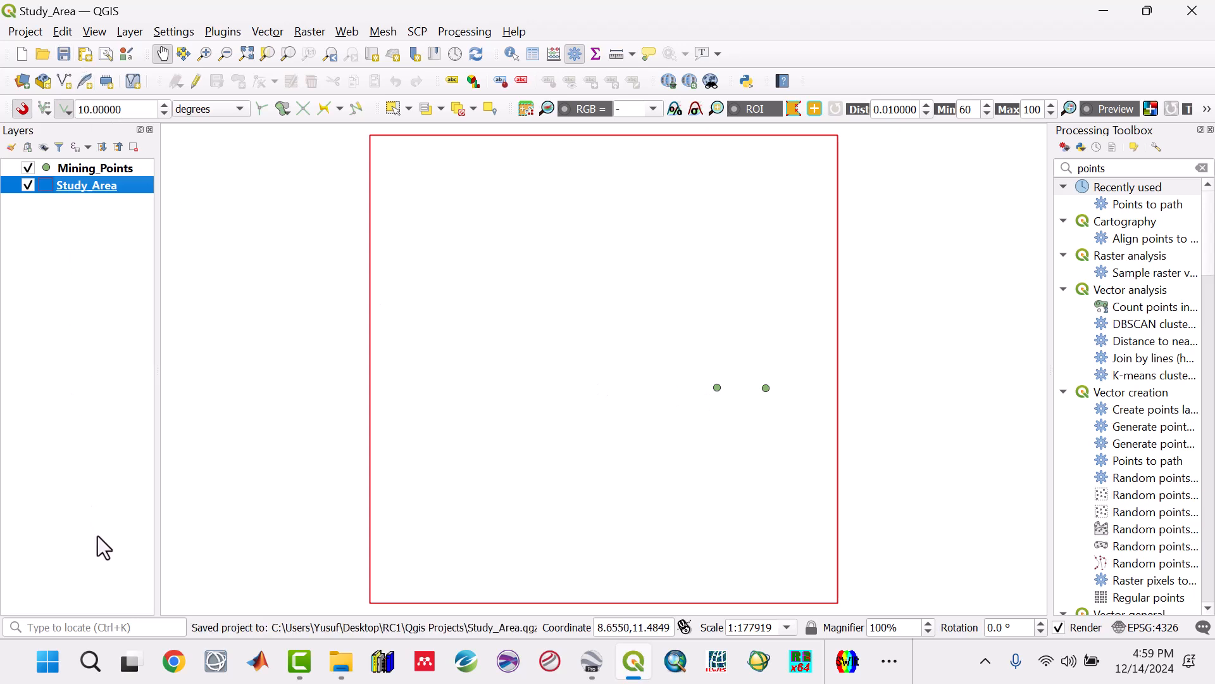
Step: Export the Study_Area layer as the KML file Study_Area in the RC1 Google Earth folder, without adding it to the map, and save the project
{"action": "right_click", "coordinate": [75, 189]}
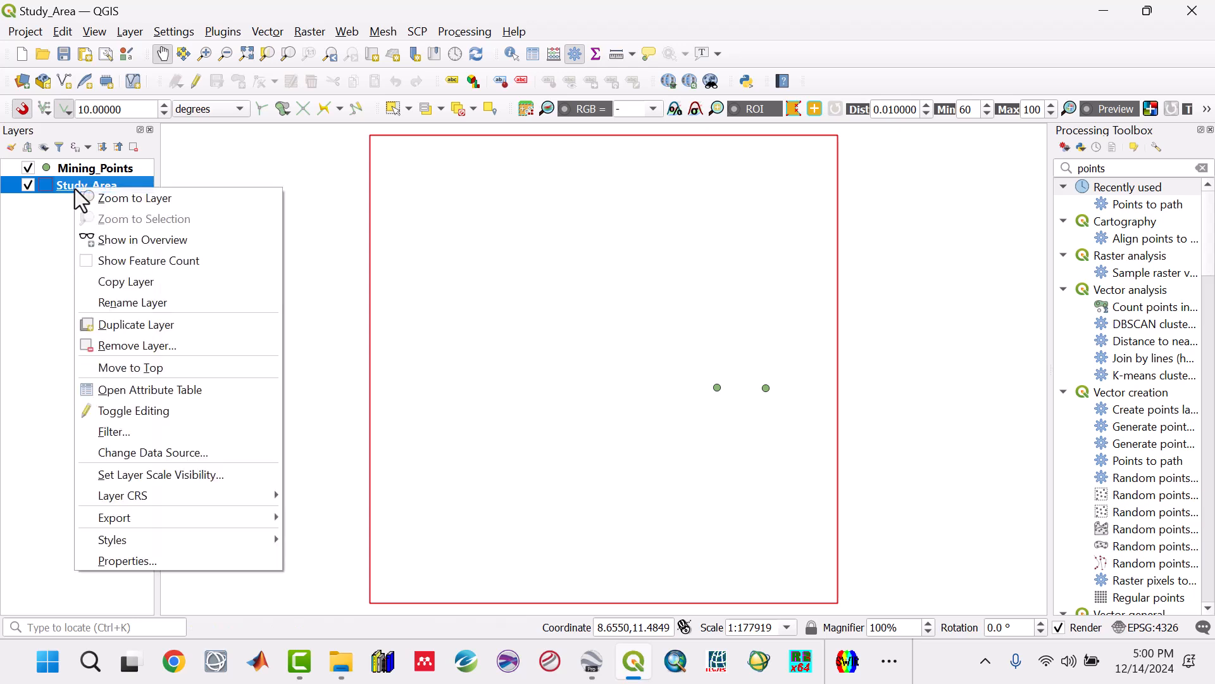
{"action": "mouse_move", "coordinate": [151, 514]}
{"action": "left_click", "coordinate": [339, 523]}
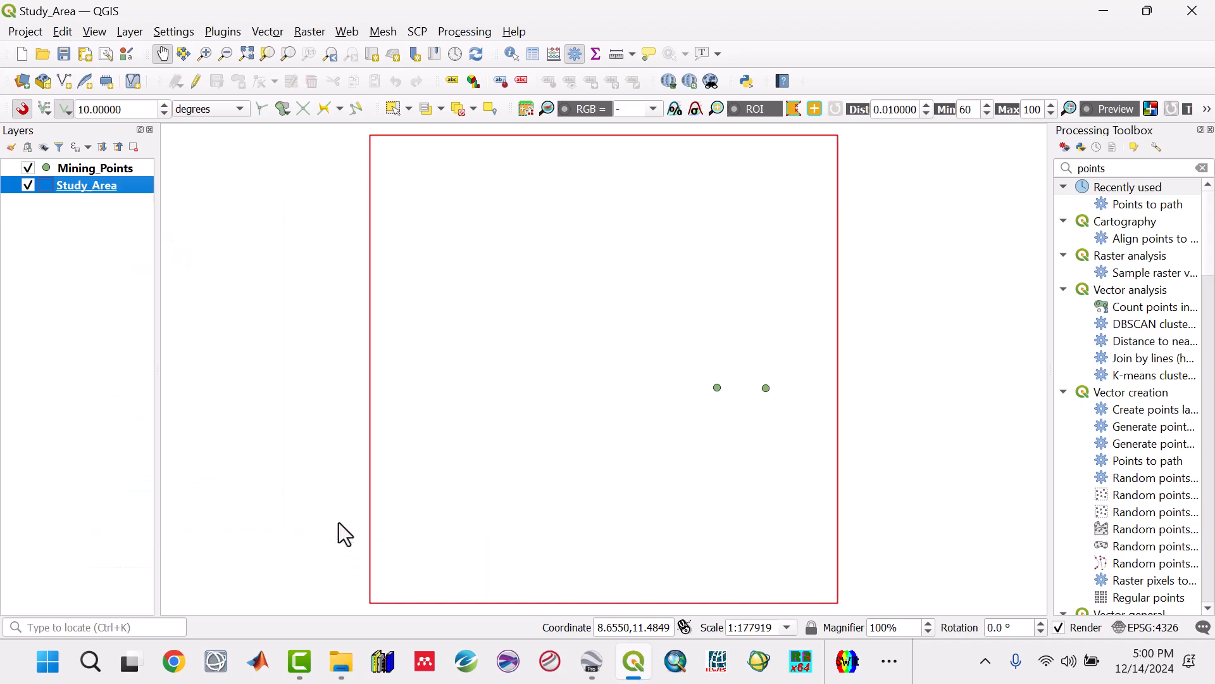
{"action": "left_click", "coordinate": [474, 191]}
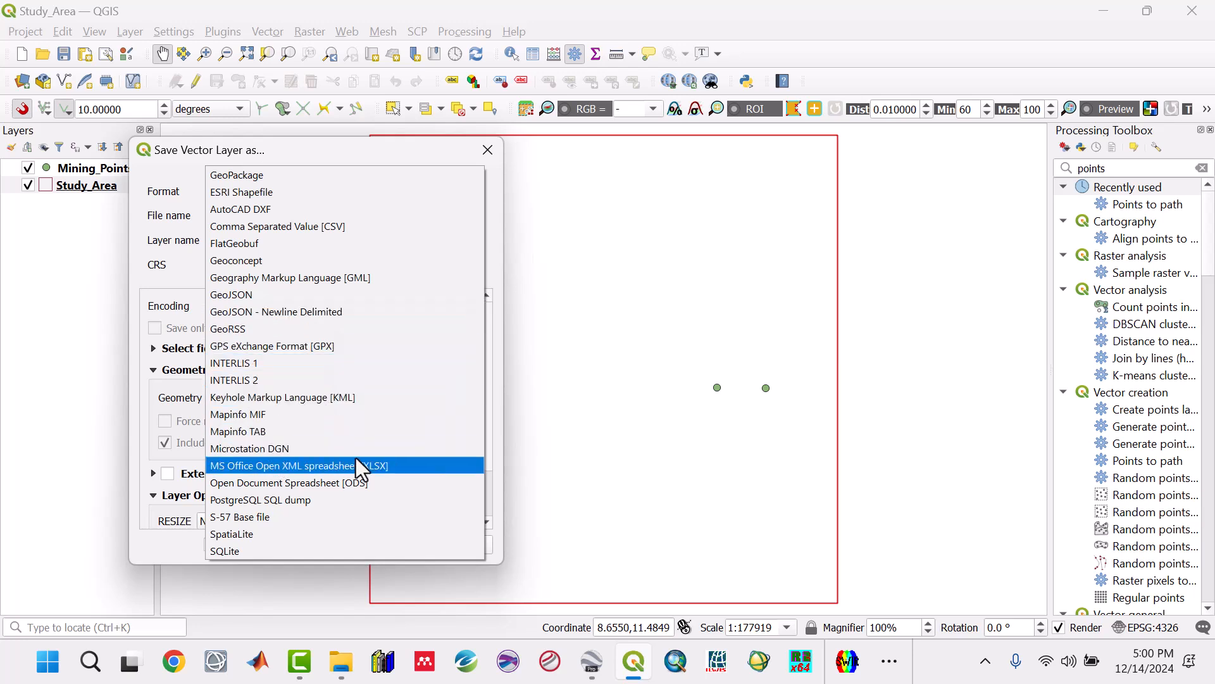
{"action": "left_click", "coordinate": [333, 397]}
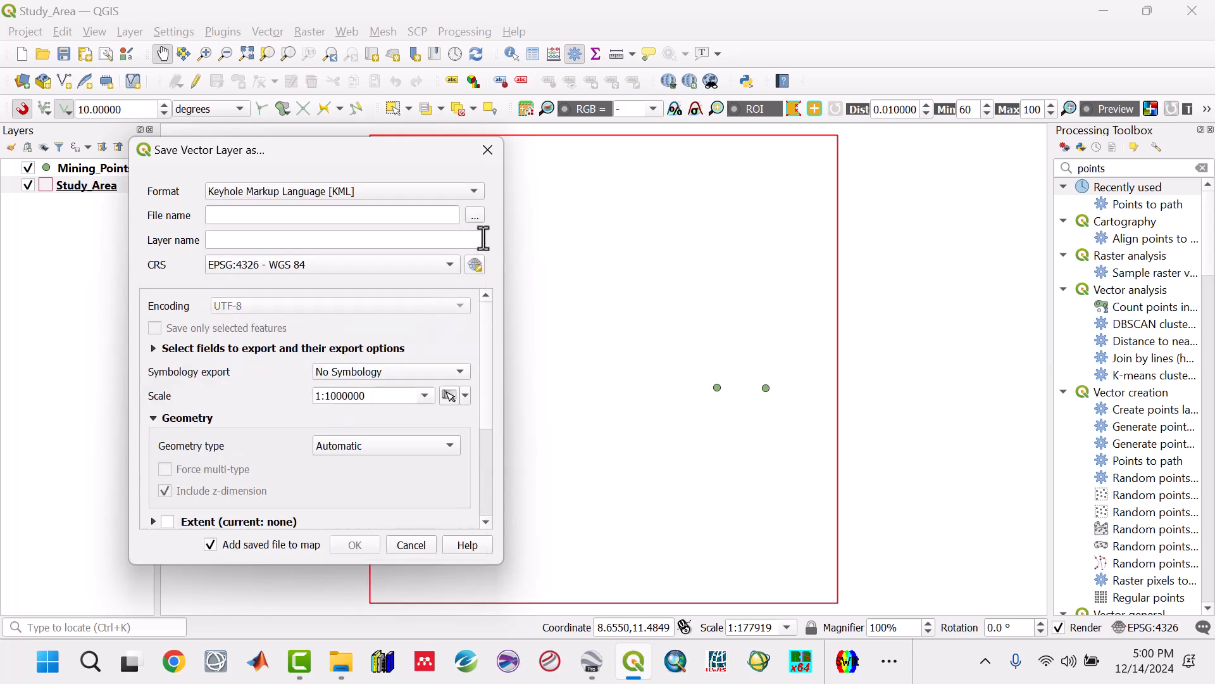
{"action": "left_click", "coordinate": [475, 215]}
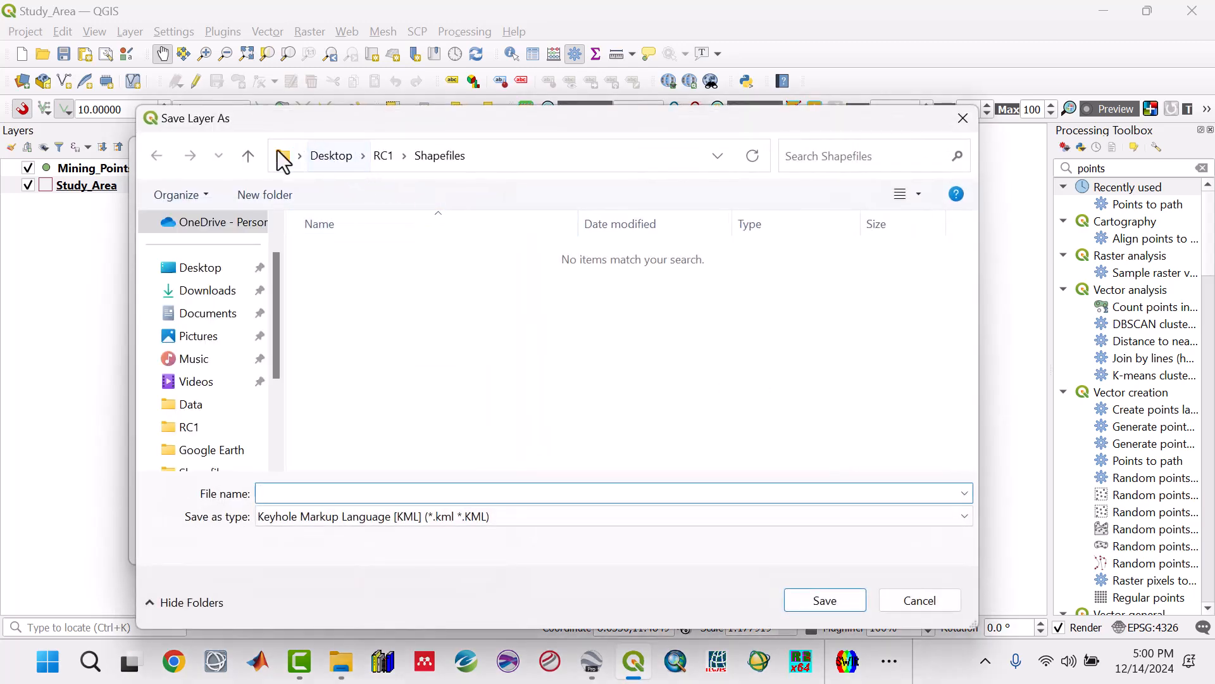
{"action": "left_click", "coordinate": [248, 161]}
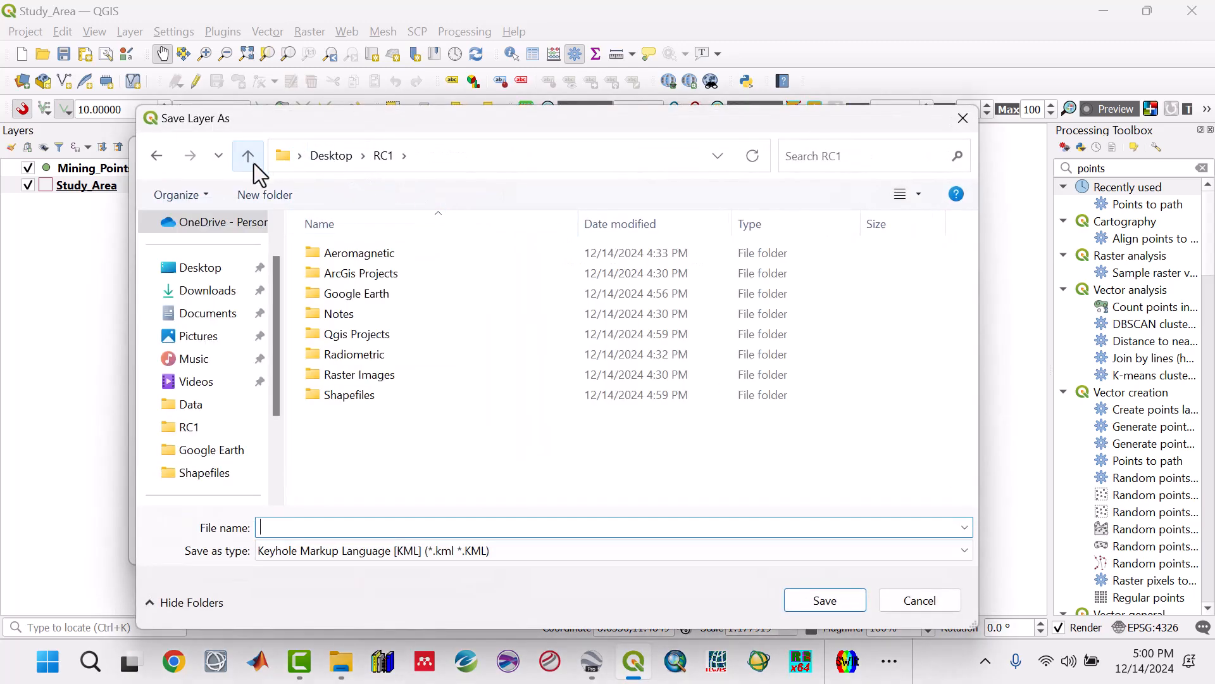
{"action": "double_click", "coordinate": [351, 295]}
{"action": "left_click", "coordinate": [342, 528]}
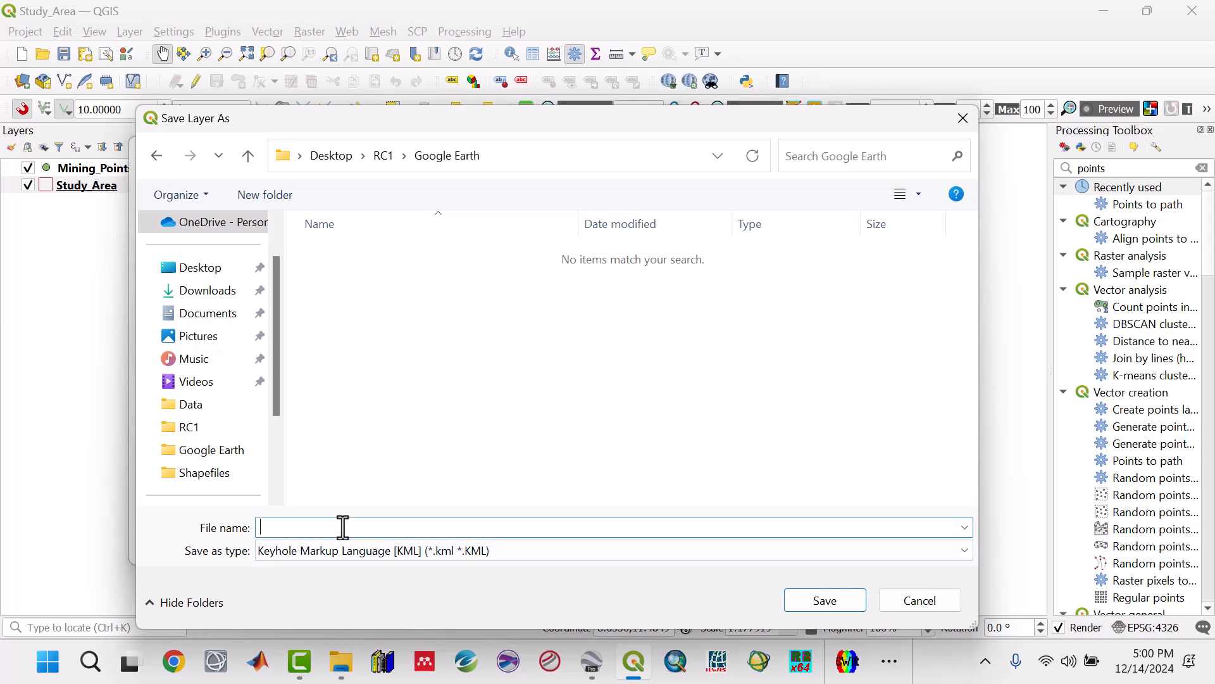
{"action": "type", "text": "Study"}
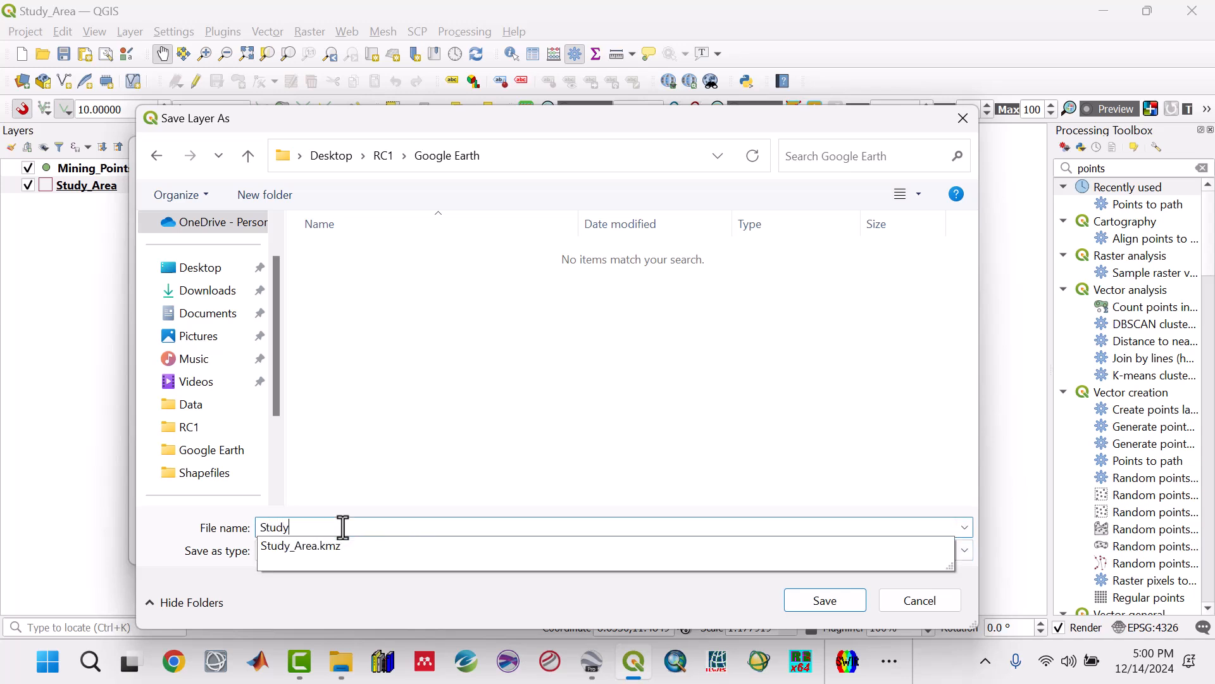
{"action": "type", "text": "_Area"}
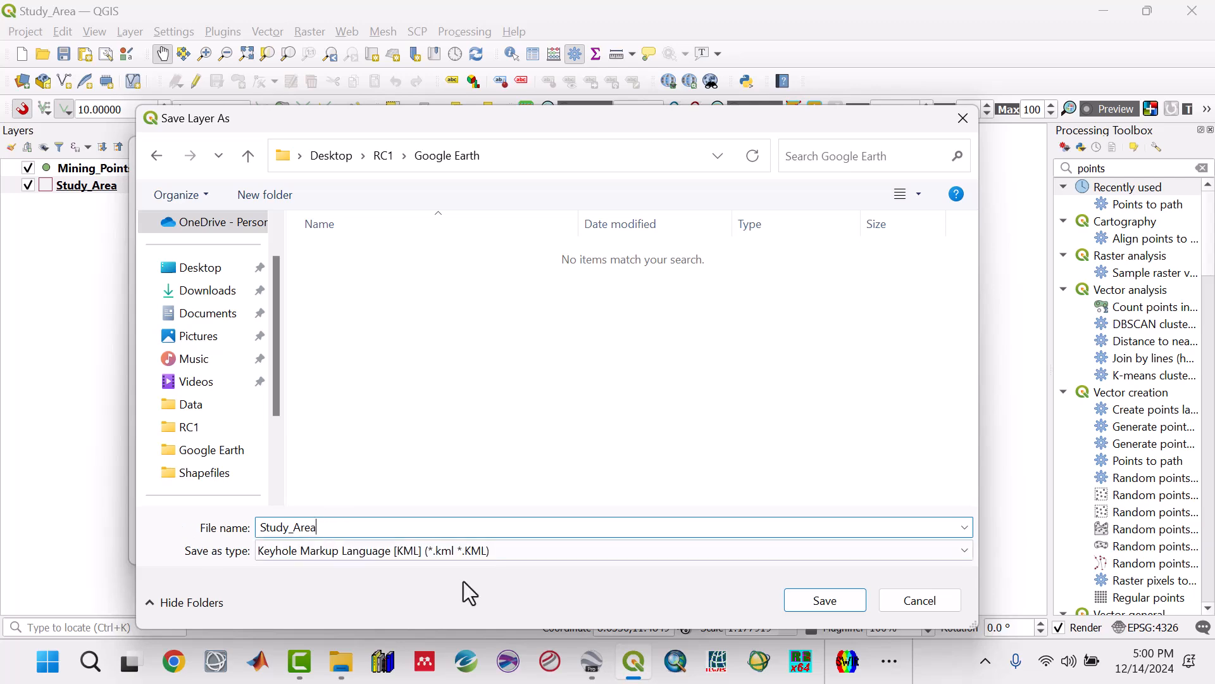
{"action": "left_click", "coordinate": [836, 605]}
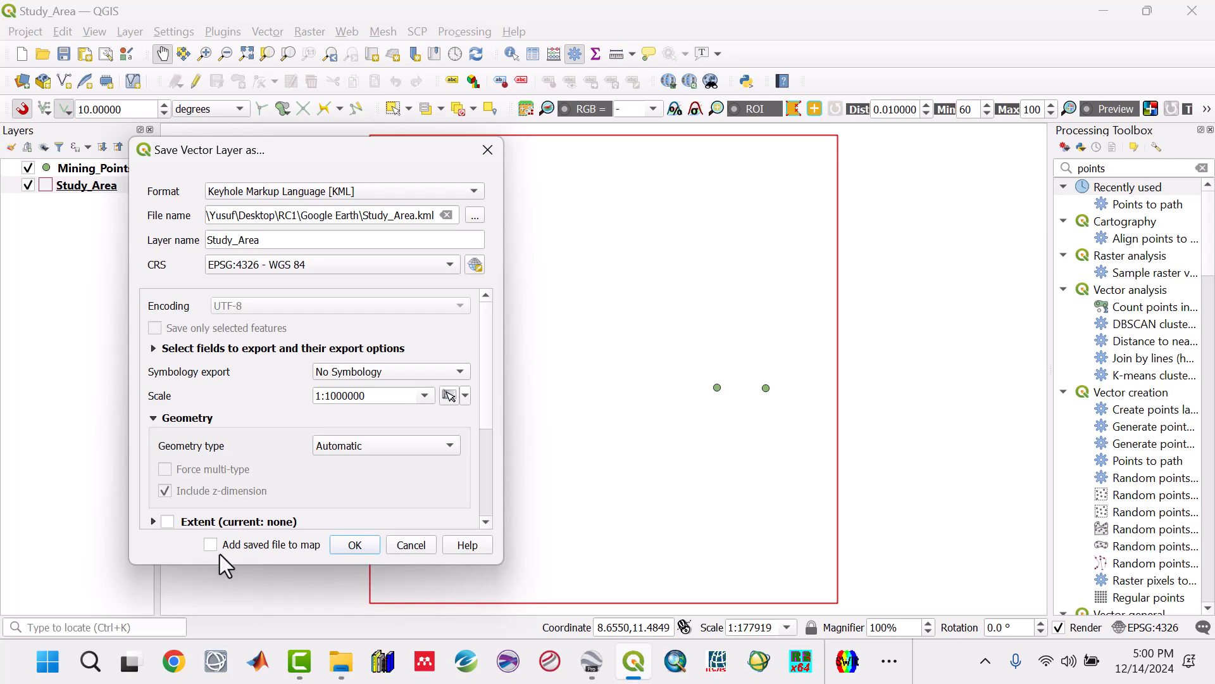
{"action": "left_click", "coordinate": [348, 550]}
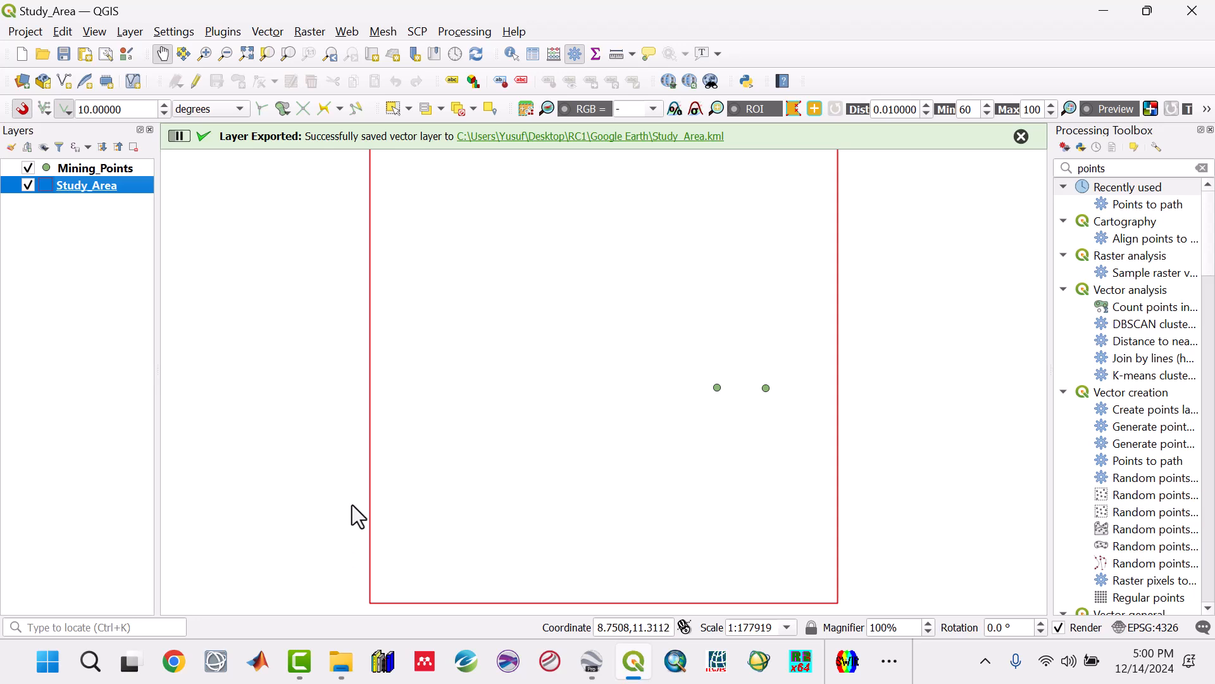
{"action": "left_click", "coordinate": [63, 55]}
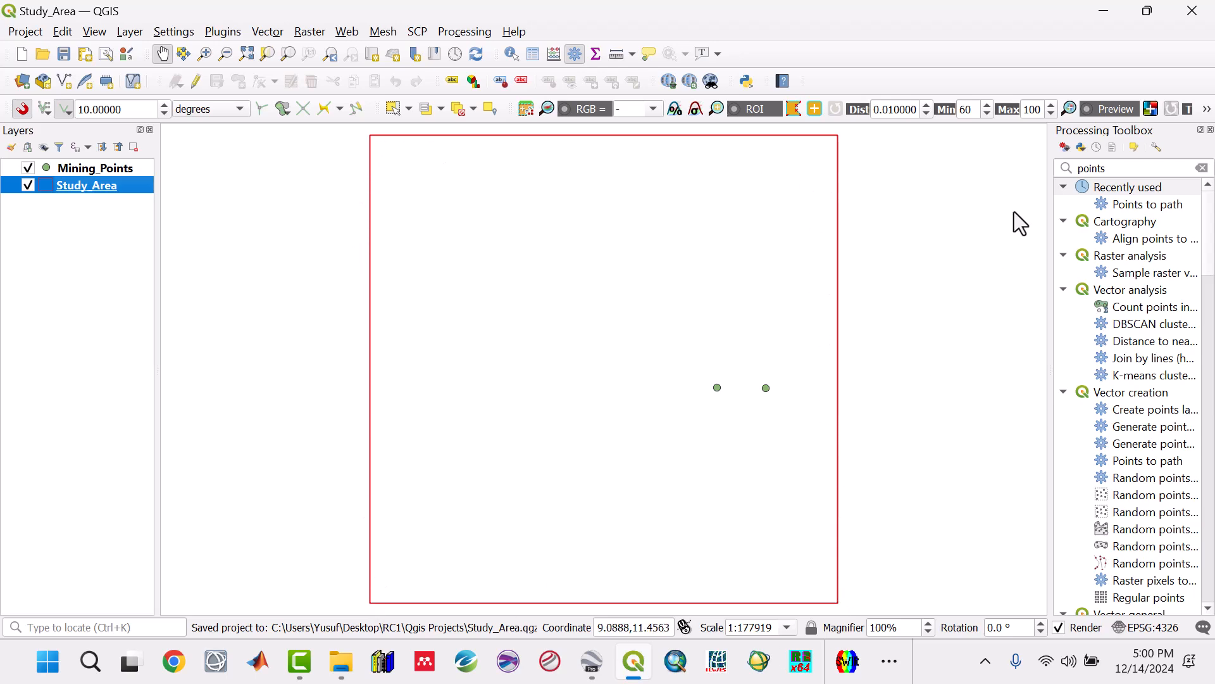
Step: Switch to File Explorer and delete the Study_Area KMZ file from the RC1 Google Earth folder
{"action": "left_click", "coordinate": [1104, 11]}
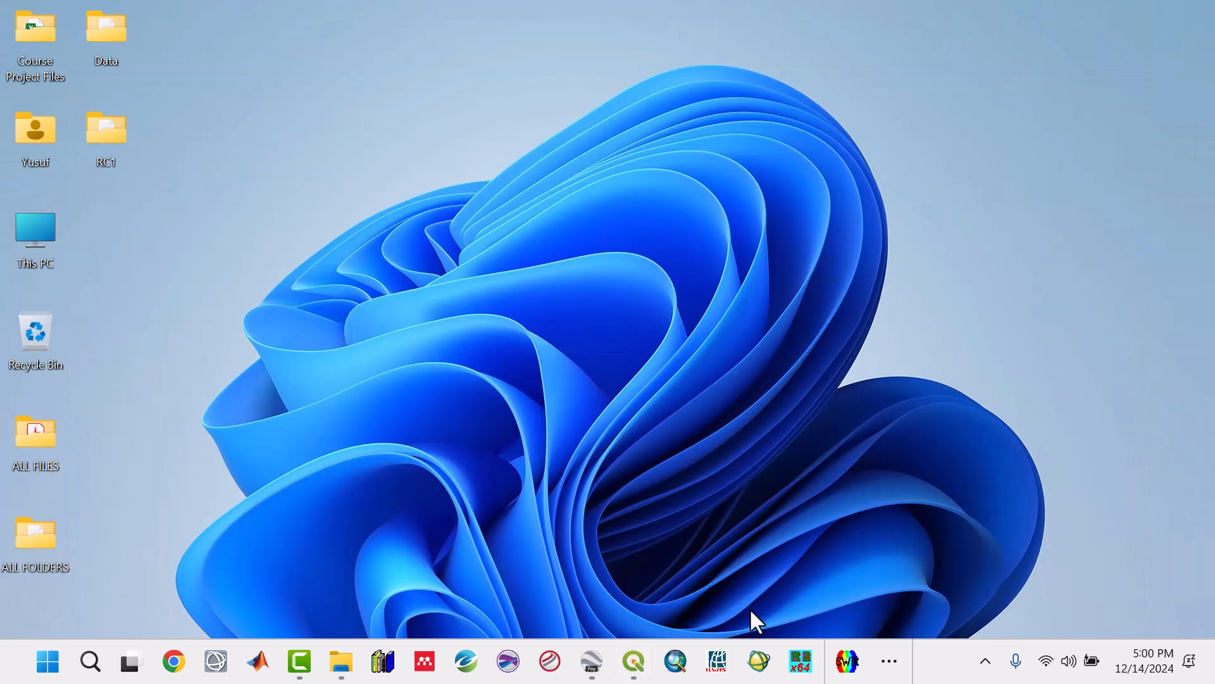
{"action": "left_click", "coordinate": [342, 669]}
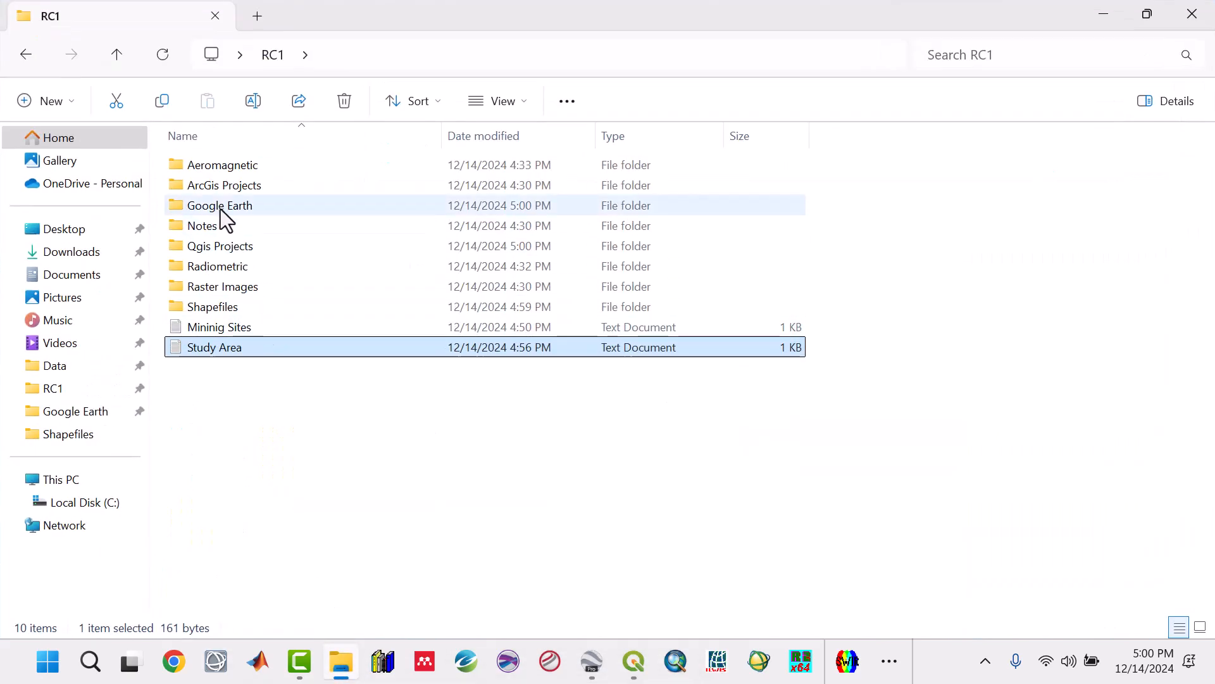
{"action": "double_click", "coordinate": [220, 208]}
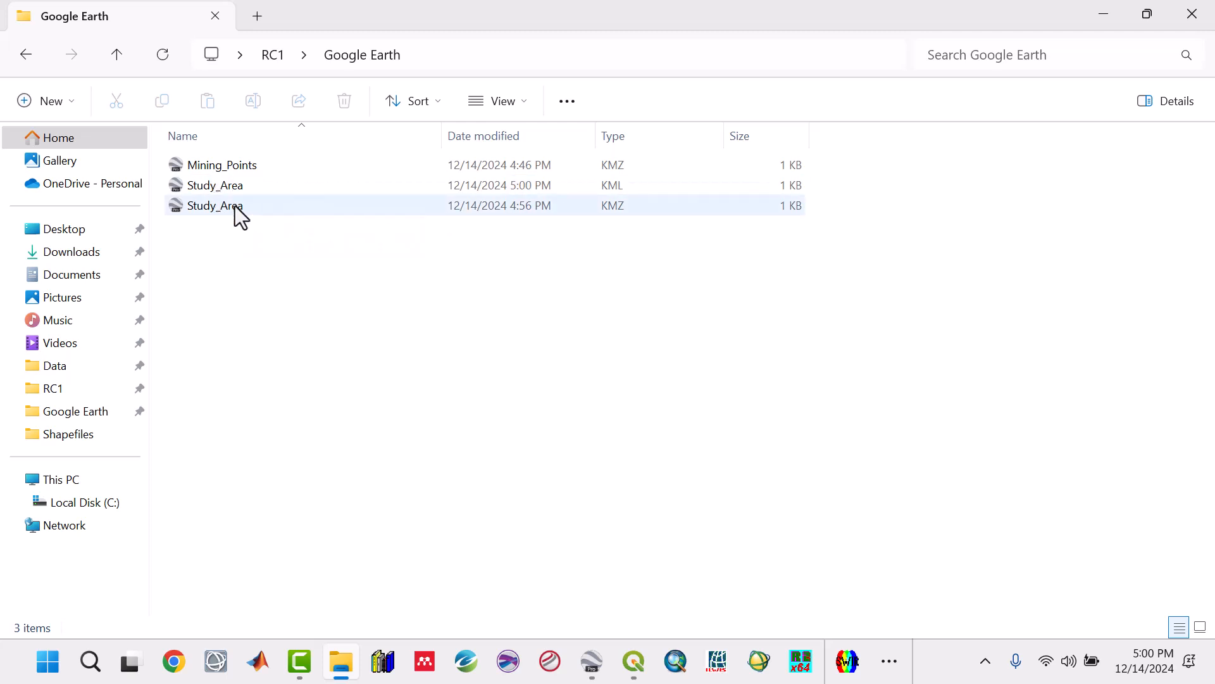
{"action": "left_click", "coordinate": [234, 206]}
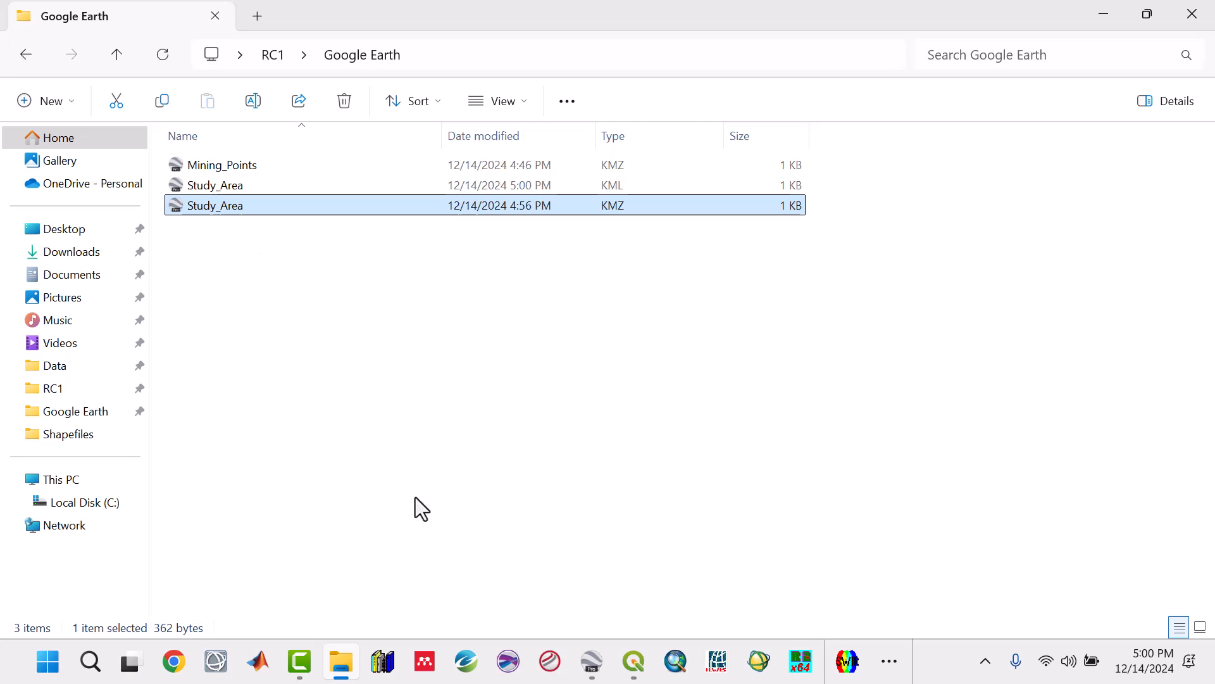
{"action": "mouse_move", "coordinate": [633, 669]}
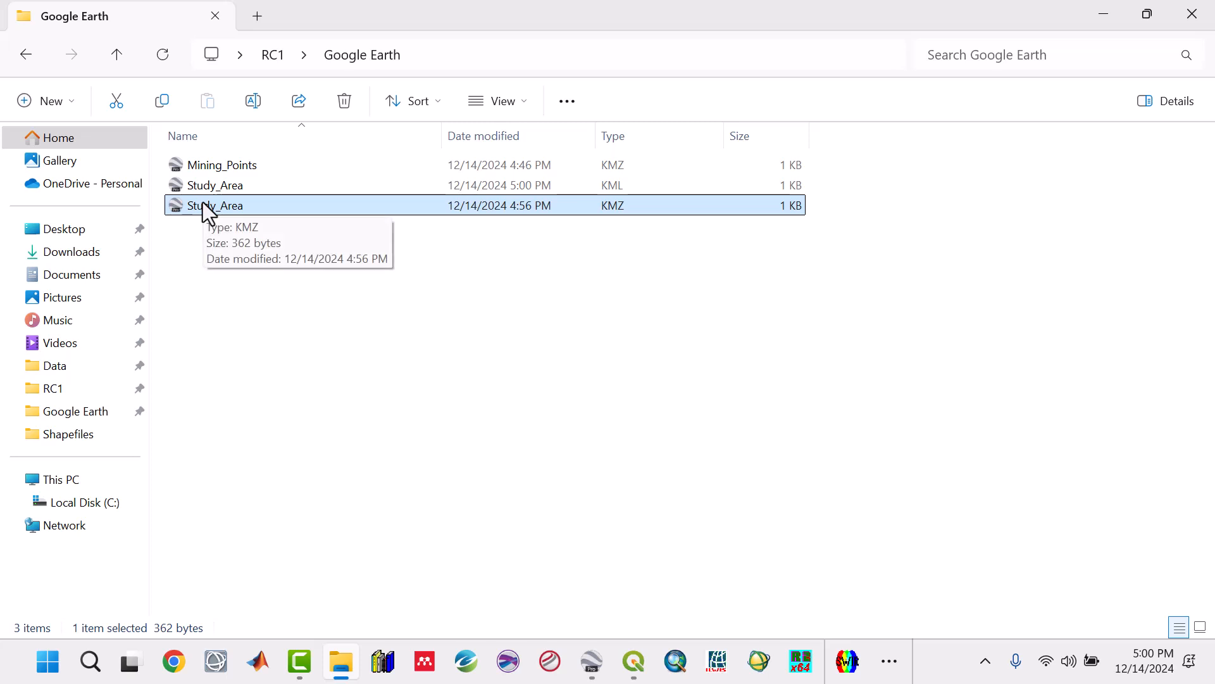
{"action": "left_click", "coordinate": [476, 187]}
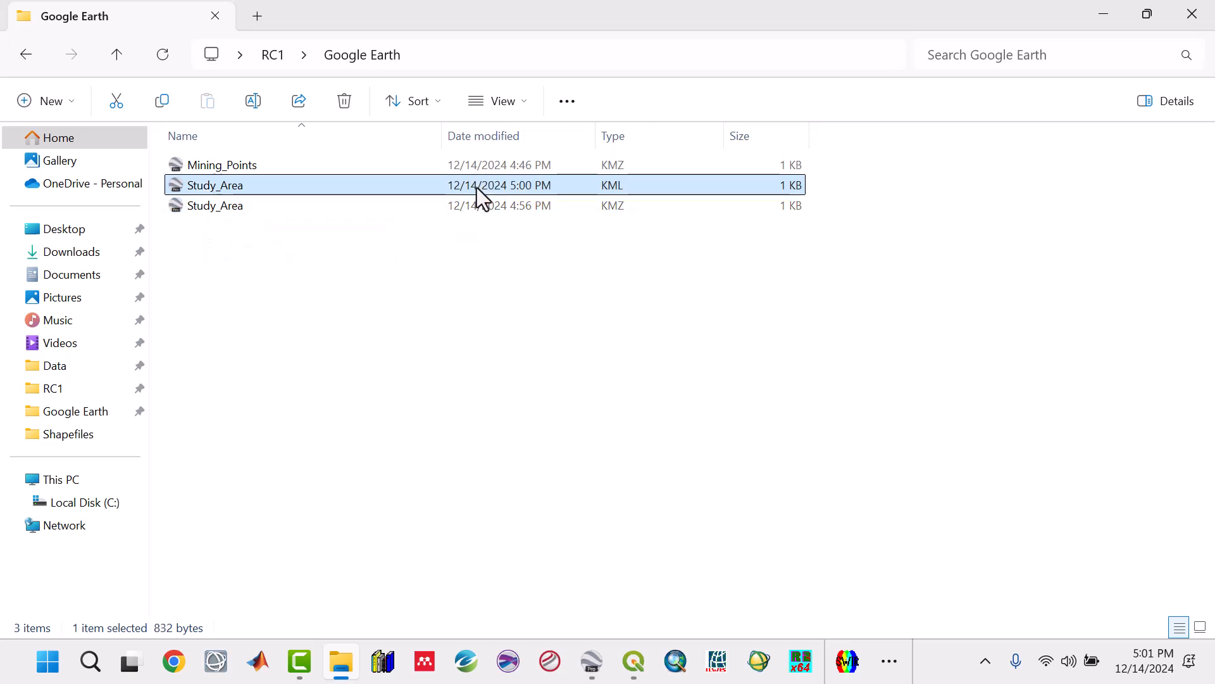
{"action": "left_click", "coordinate": [487, 204]}
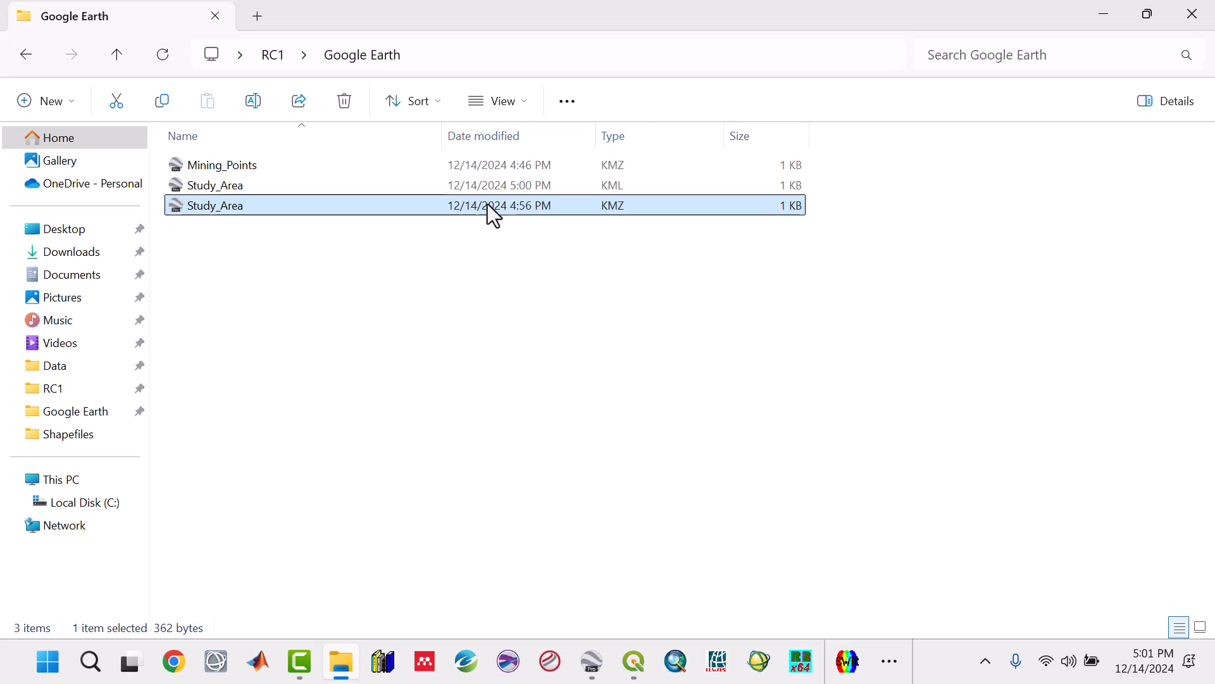
{"action": "right_click", "coordinate": [488, 204]}
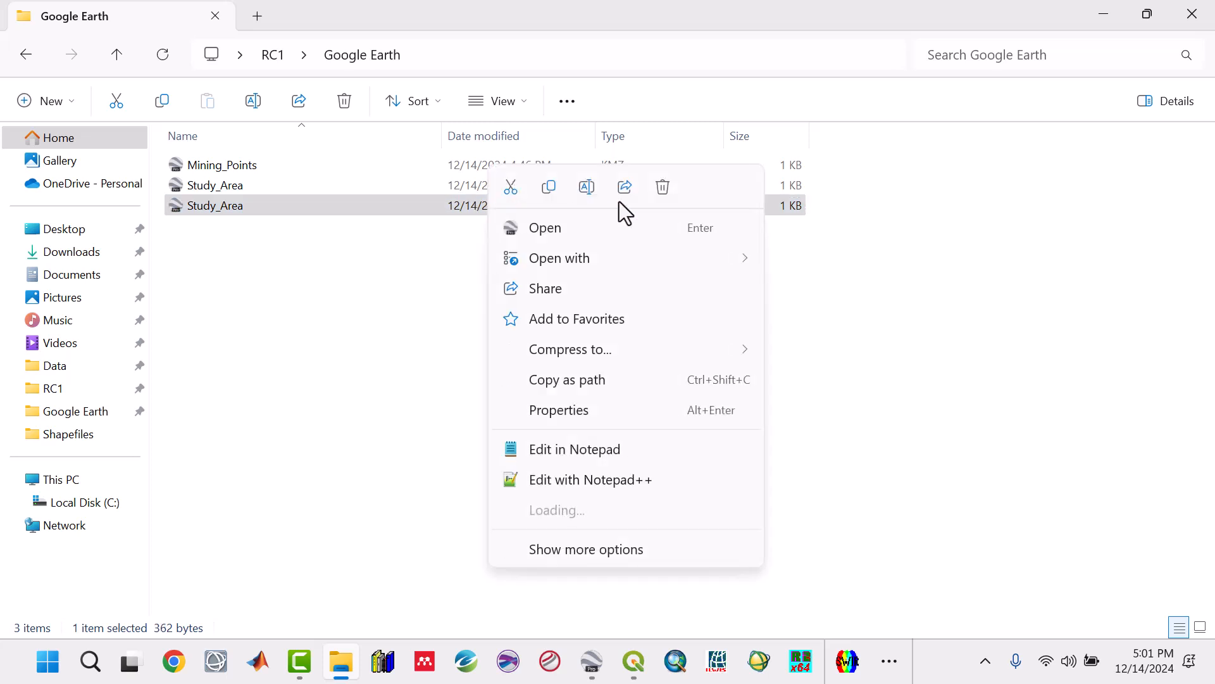
{"action": "left_click", "coordinate": [662, 187]}
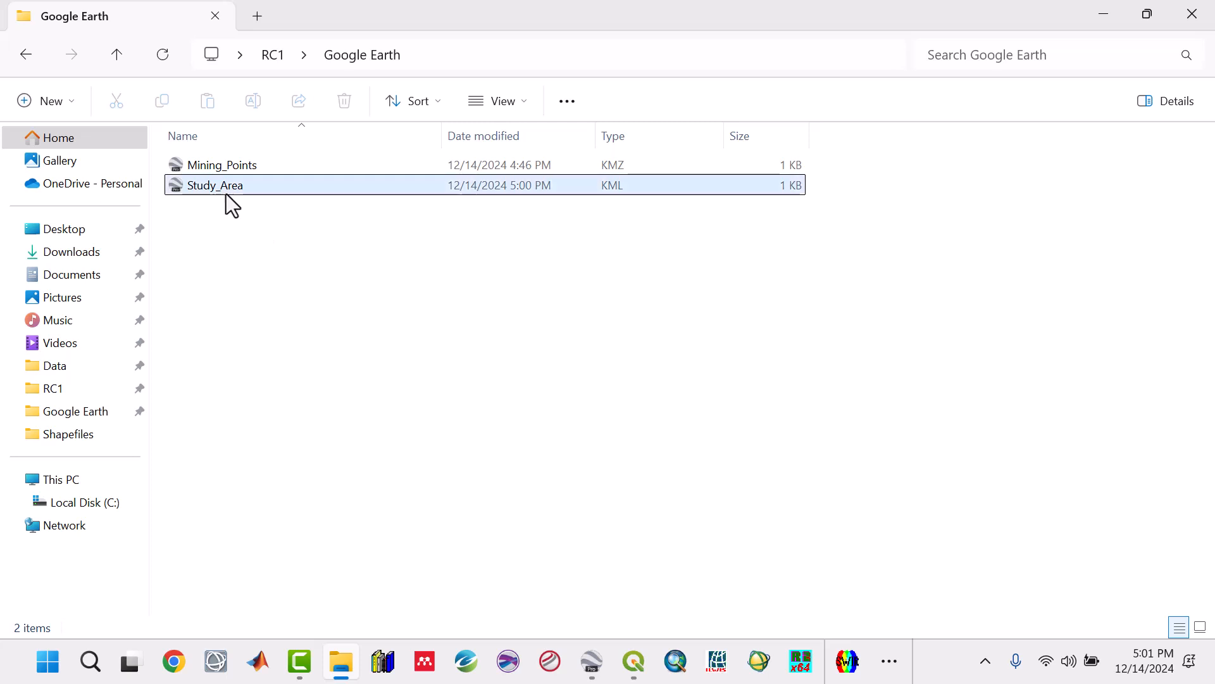
Step: Open the exported Study_Area KML file in Google Earth Pro
{"action": "left_click", "coordinate": [515, 189]}
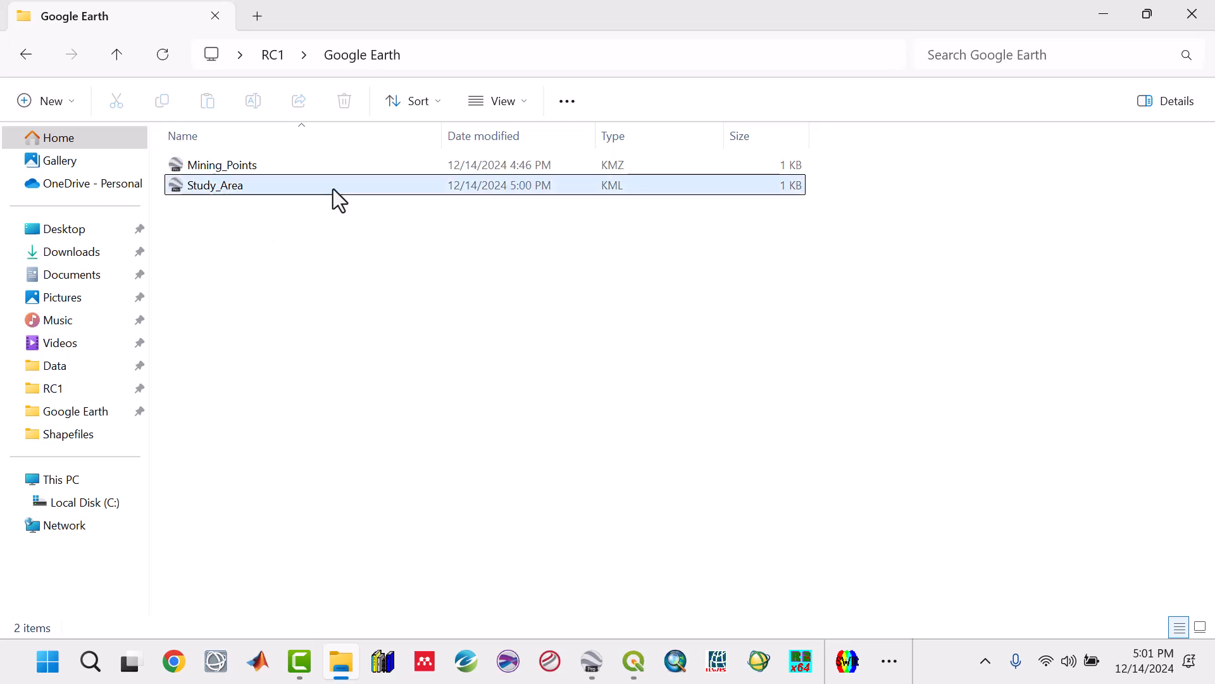
{"action": "double_click", "coordinate": [258, 189]}
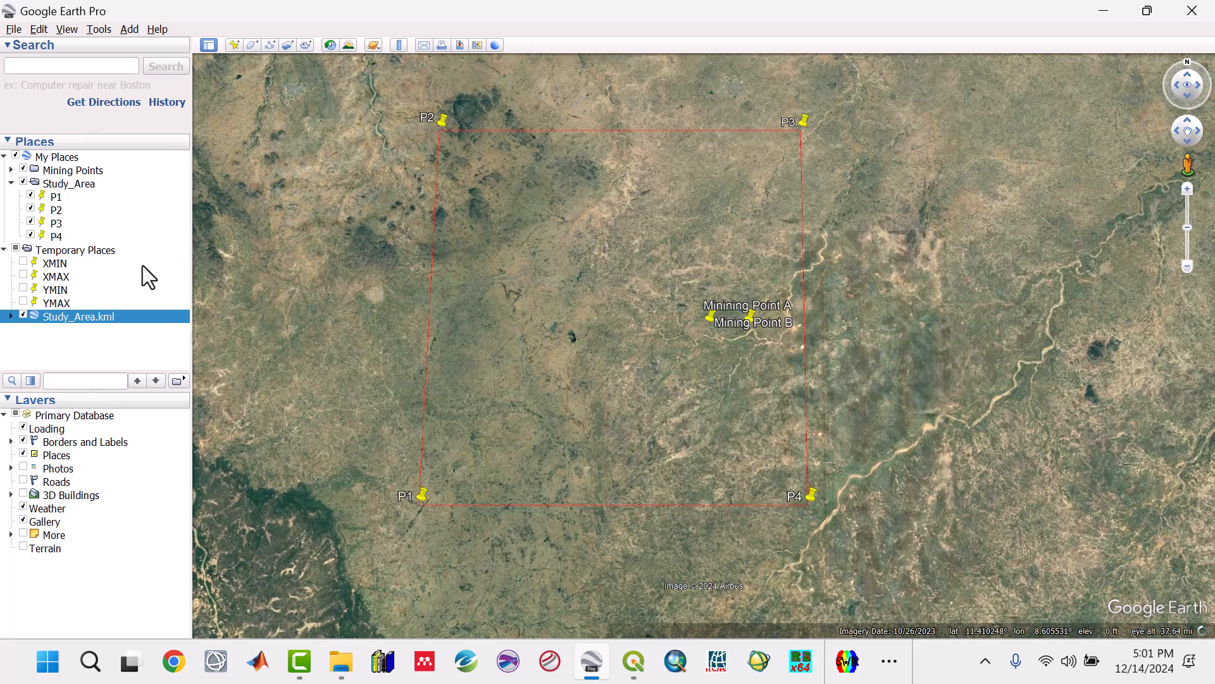
Step: Hide the Study_Area folder of corner placemarks P1 to P4 under My Places and collapse it
{"action": "left_click", "coordinate": [23, 183]}
{"action": "left_click", "coordinate": [11, 185]}
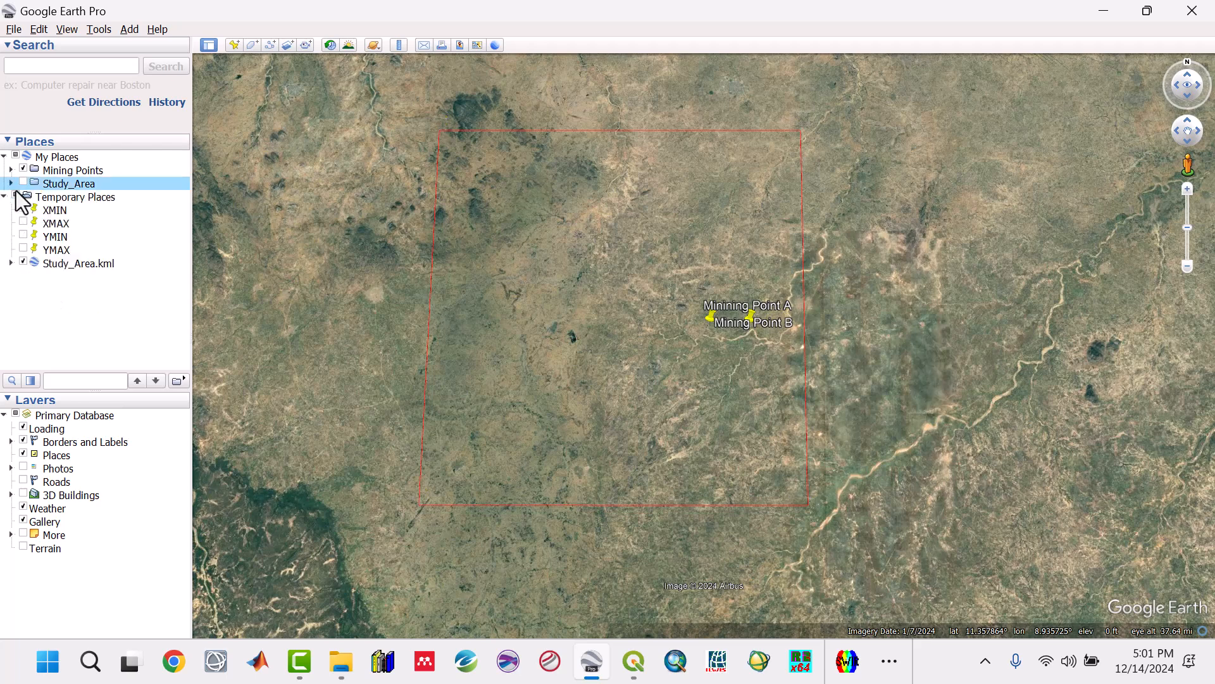
Step: Apply a shared style to the contents of Study_Area.kml and set its area to Outlined
{"action": "left_click", "coordinate": [89, 264]}
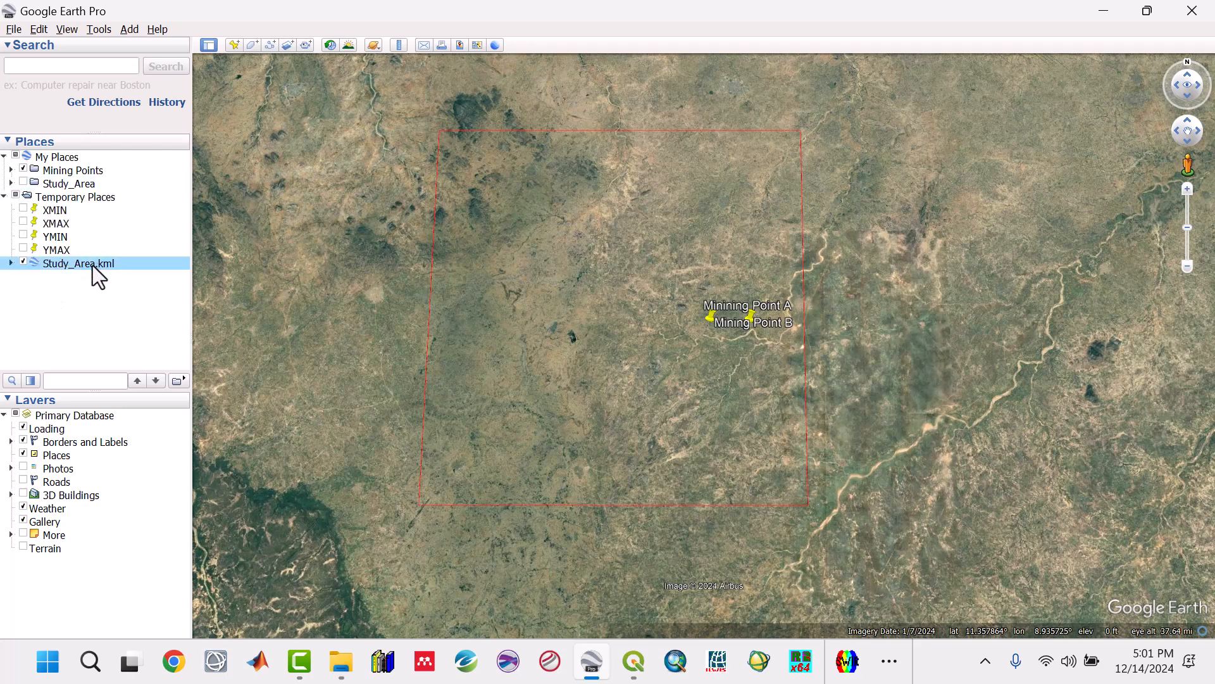
{"action": "right_click", "coordinate": [92, 264]}
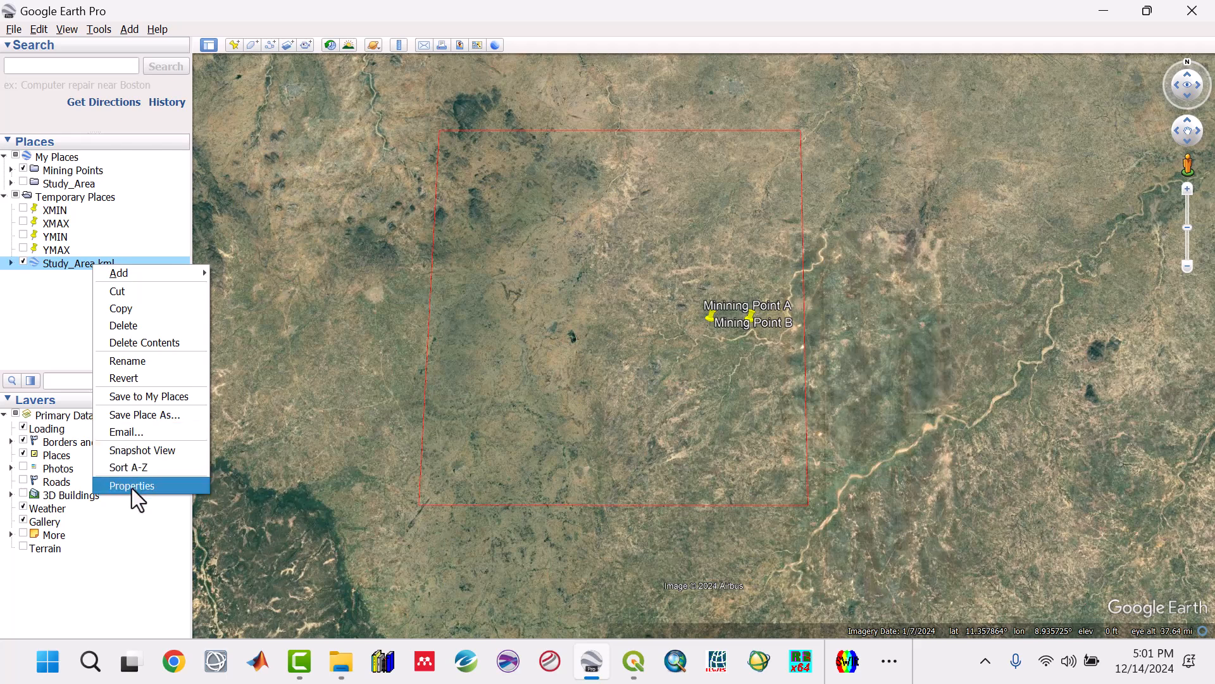
{"action": "left_click", "coordinate": [132, 488]}
{"action": "left_click", "coordinate": [112, 202]}
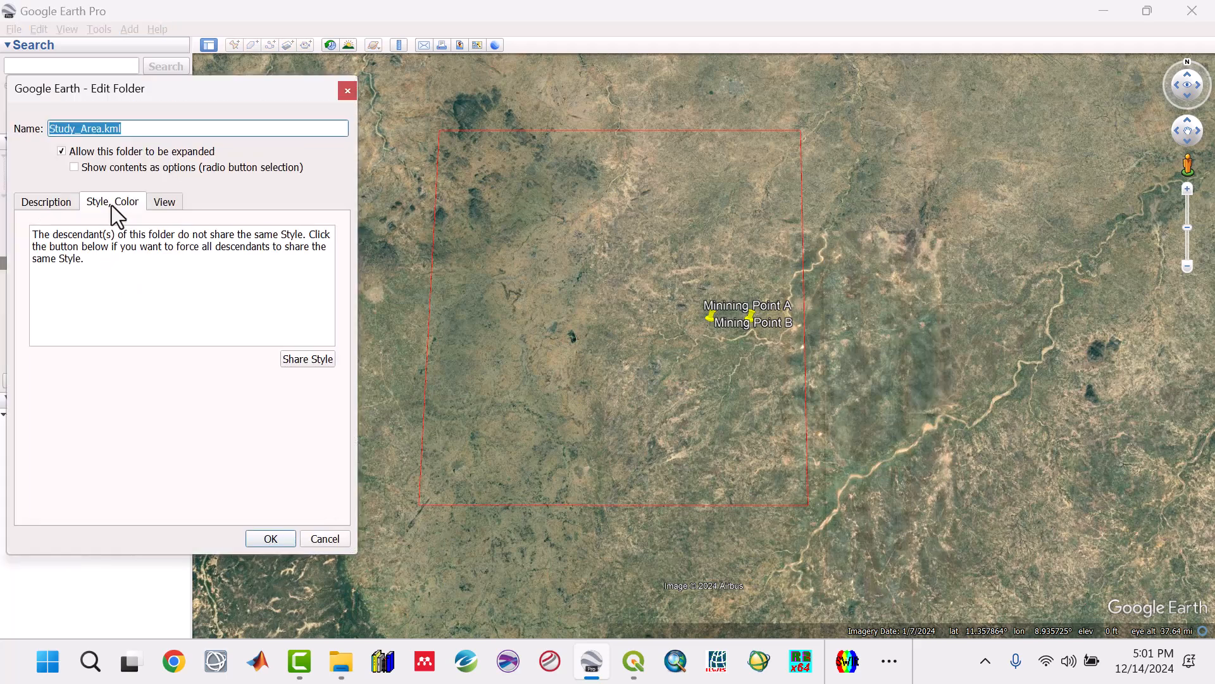
{"action": "left_click", "coordinate": [294, 361]}
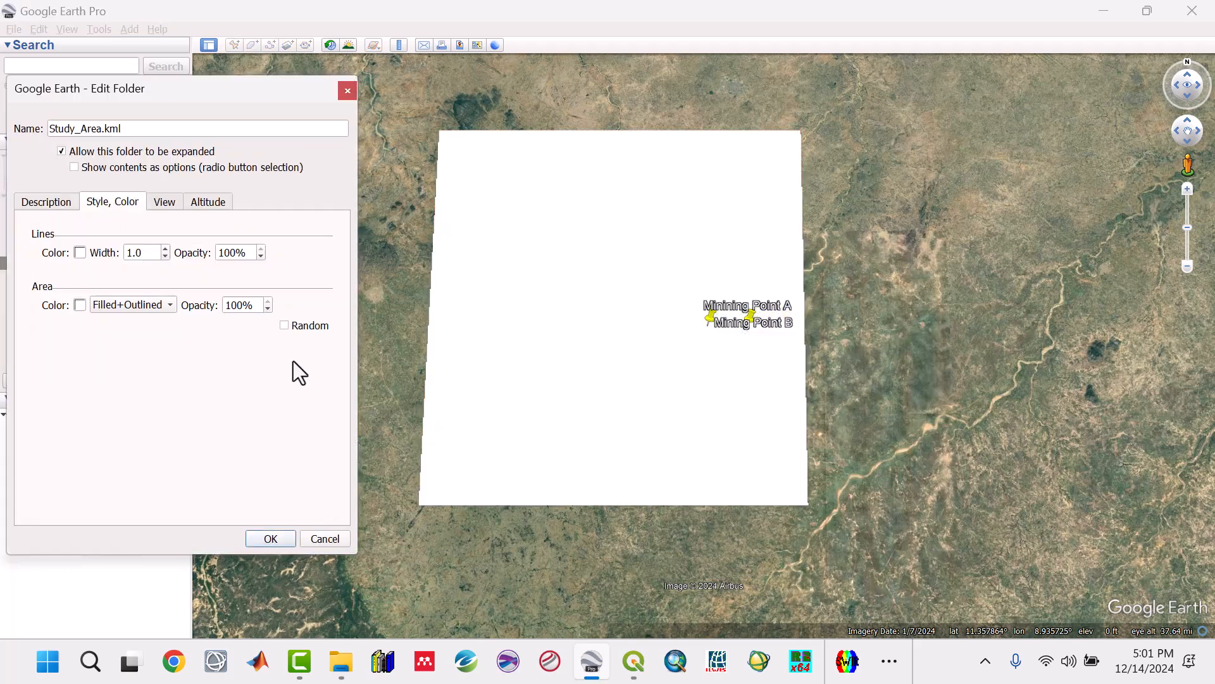
{"action": "left_click", "coordinate": [158, 308]}
{"action": "left_click", "coordinate": [141, 286]}
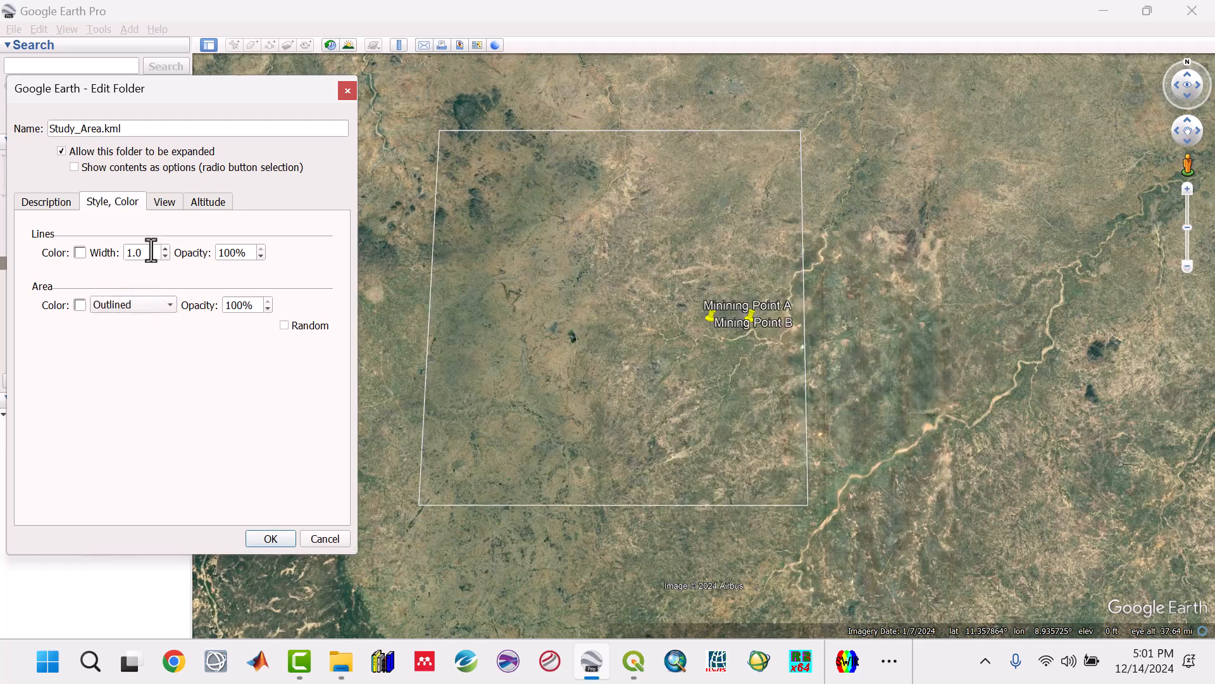
Step: Set the Study_Area.kml line width to 5 and its line colour to black (#000000), and apply the style
{"action": "left_click_drag", "start_coordinate": [151, 250], "coordinate": [116, 254]}
{"action": "type", "text": "5"}
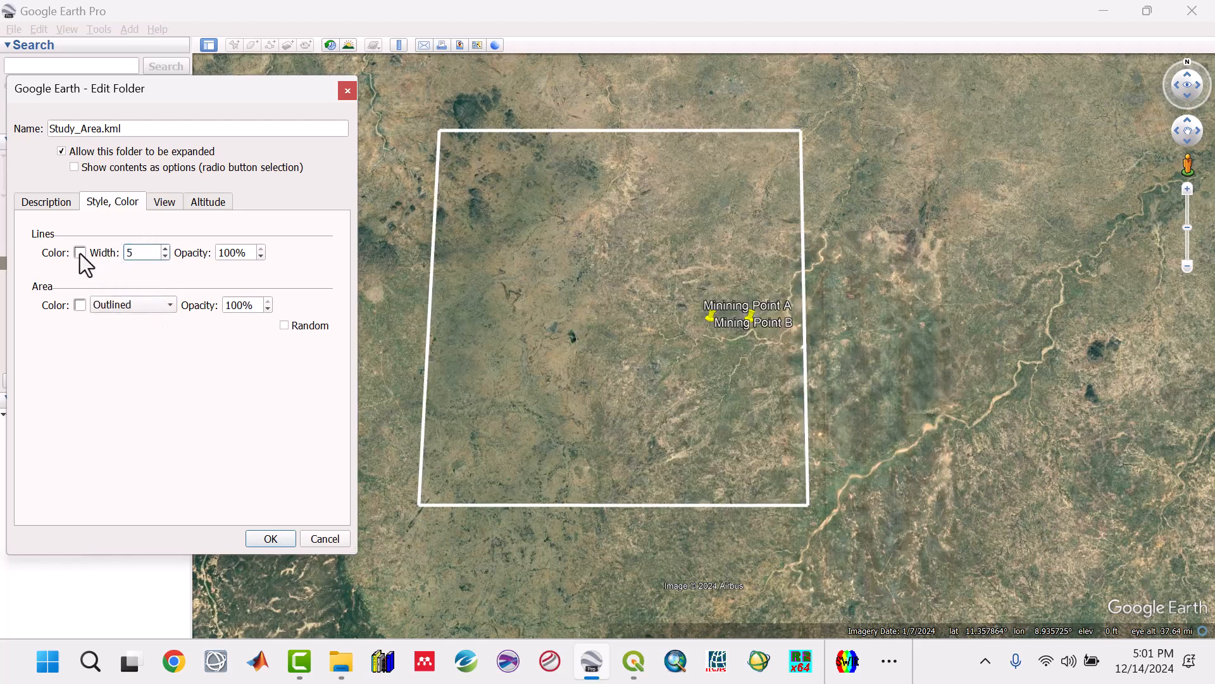
{"action": "left_click", "coordinate": [80, 253]}
{"action": "left_click", "coordinate": [22, 216]}
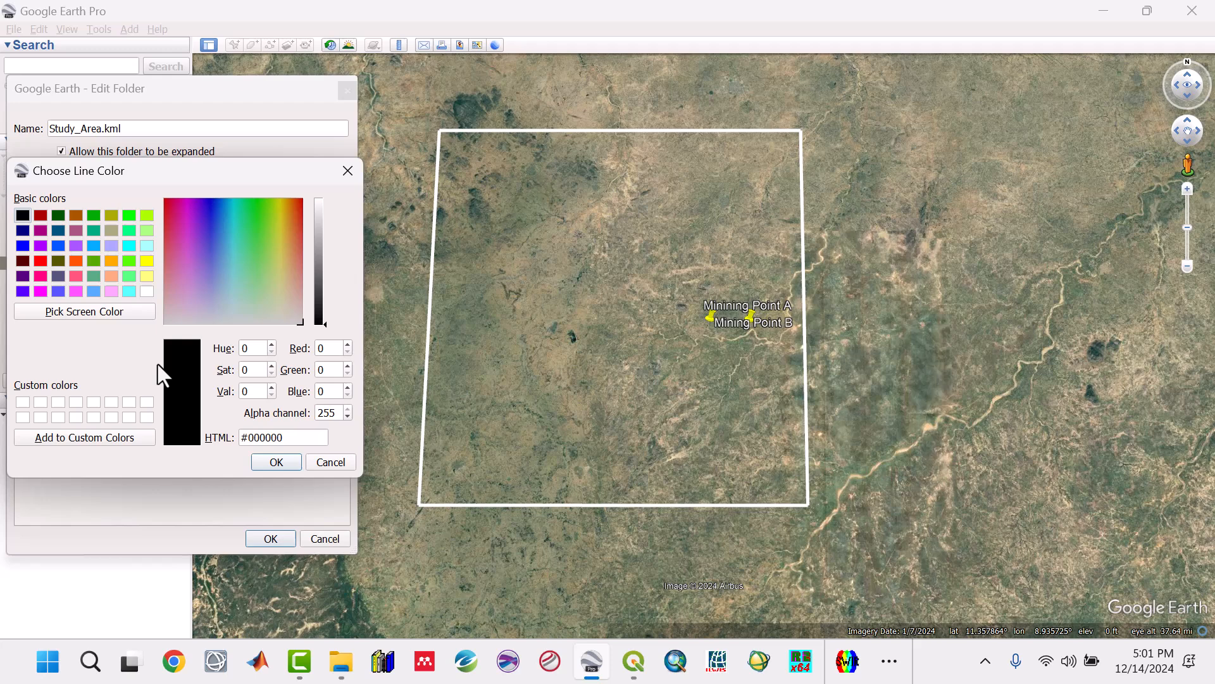
{"action": "left_click", "coordinate": [276, 462]}
{"action": "left_click", "coordinate": [270, 538]}
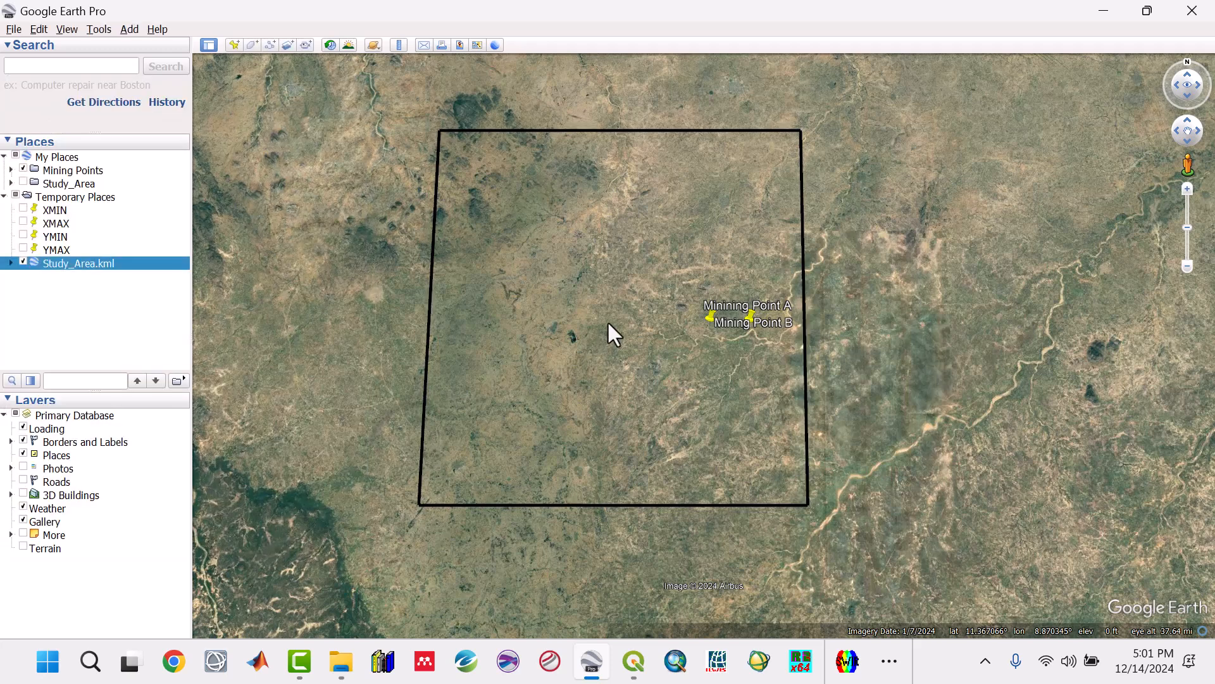
{"action": "left_click_drag", "start_coordinate": [613, 326], "coordinate": [720, 344]}
{"action": "left_click_drag", "start_coordinate": [716, 402], "coordinate": [742, 404]}
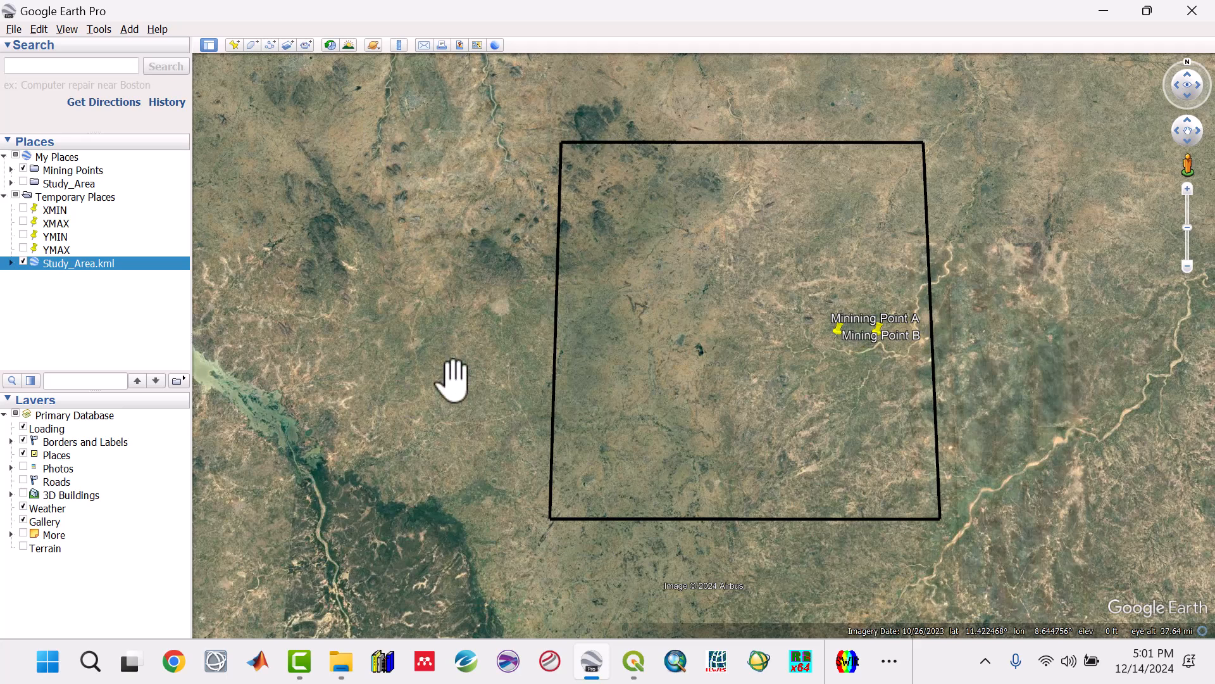
{"action": "left_click_drag", "start_coordinate": [648, 456], "coordinate": [640, 464]}
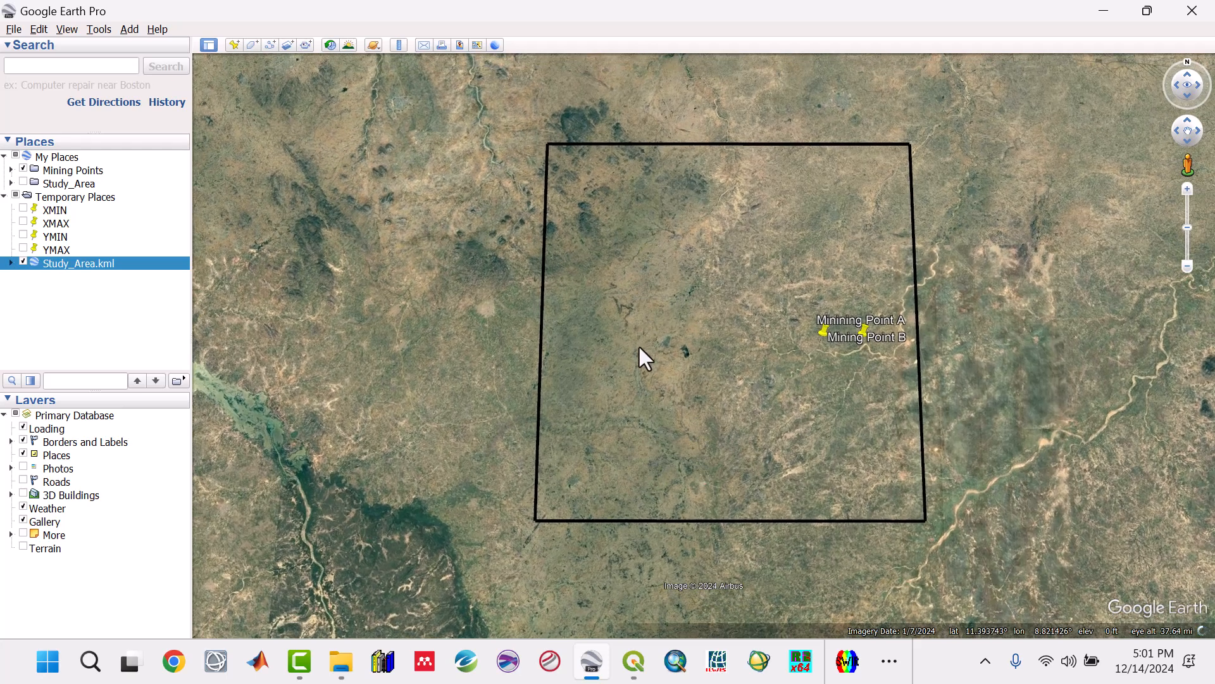